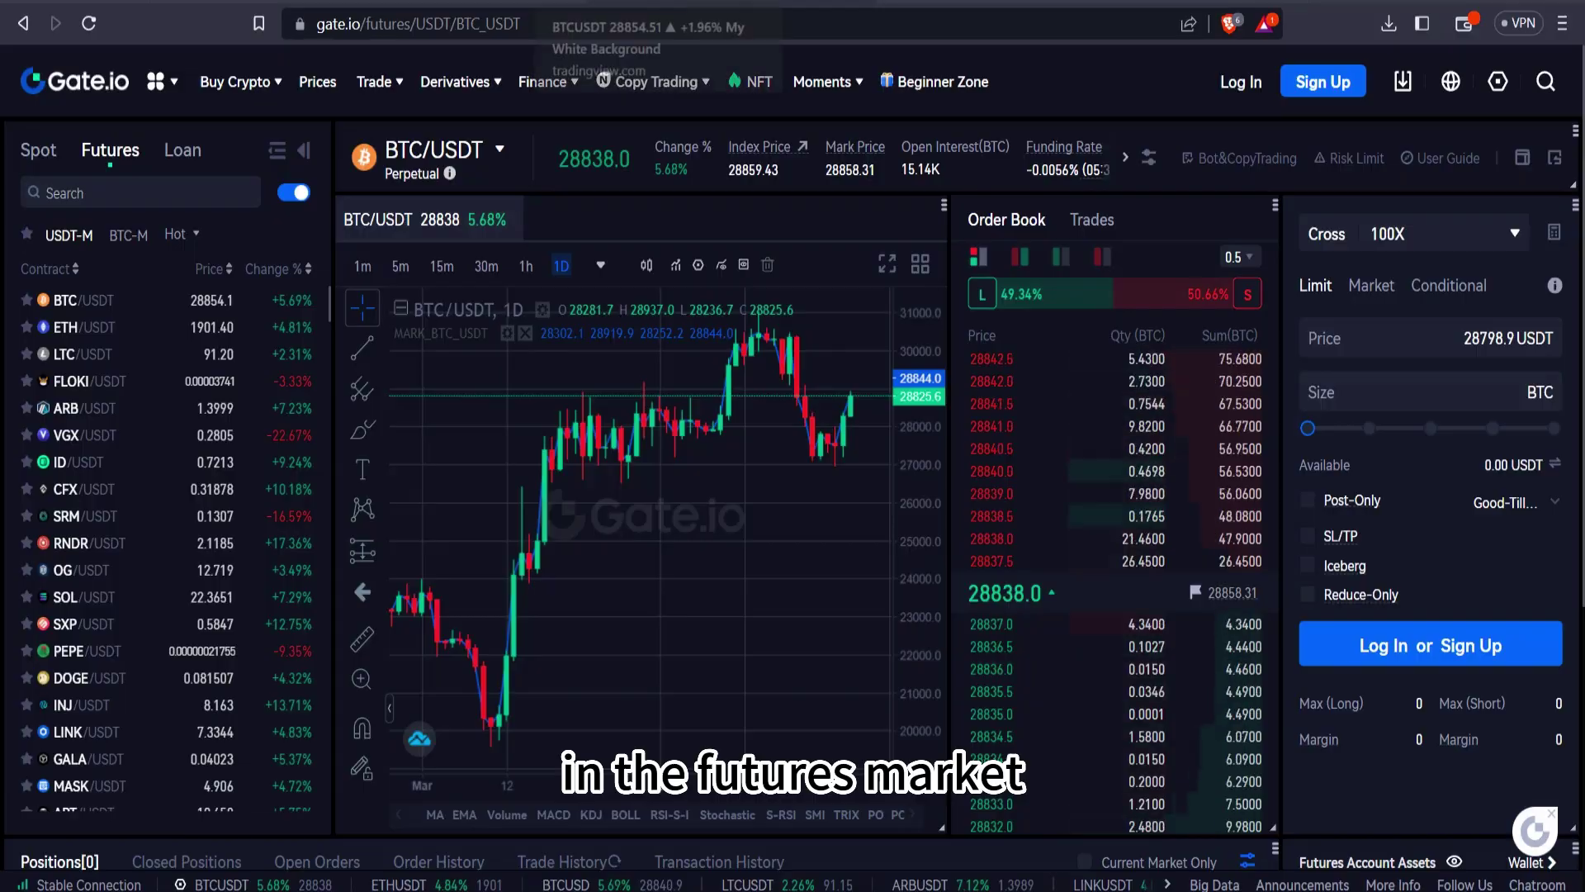
Step: Switch between the Gate.io BTC/USDT futures page and the TradingView Bitcoin chart to compare them
click(694, 2)
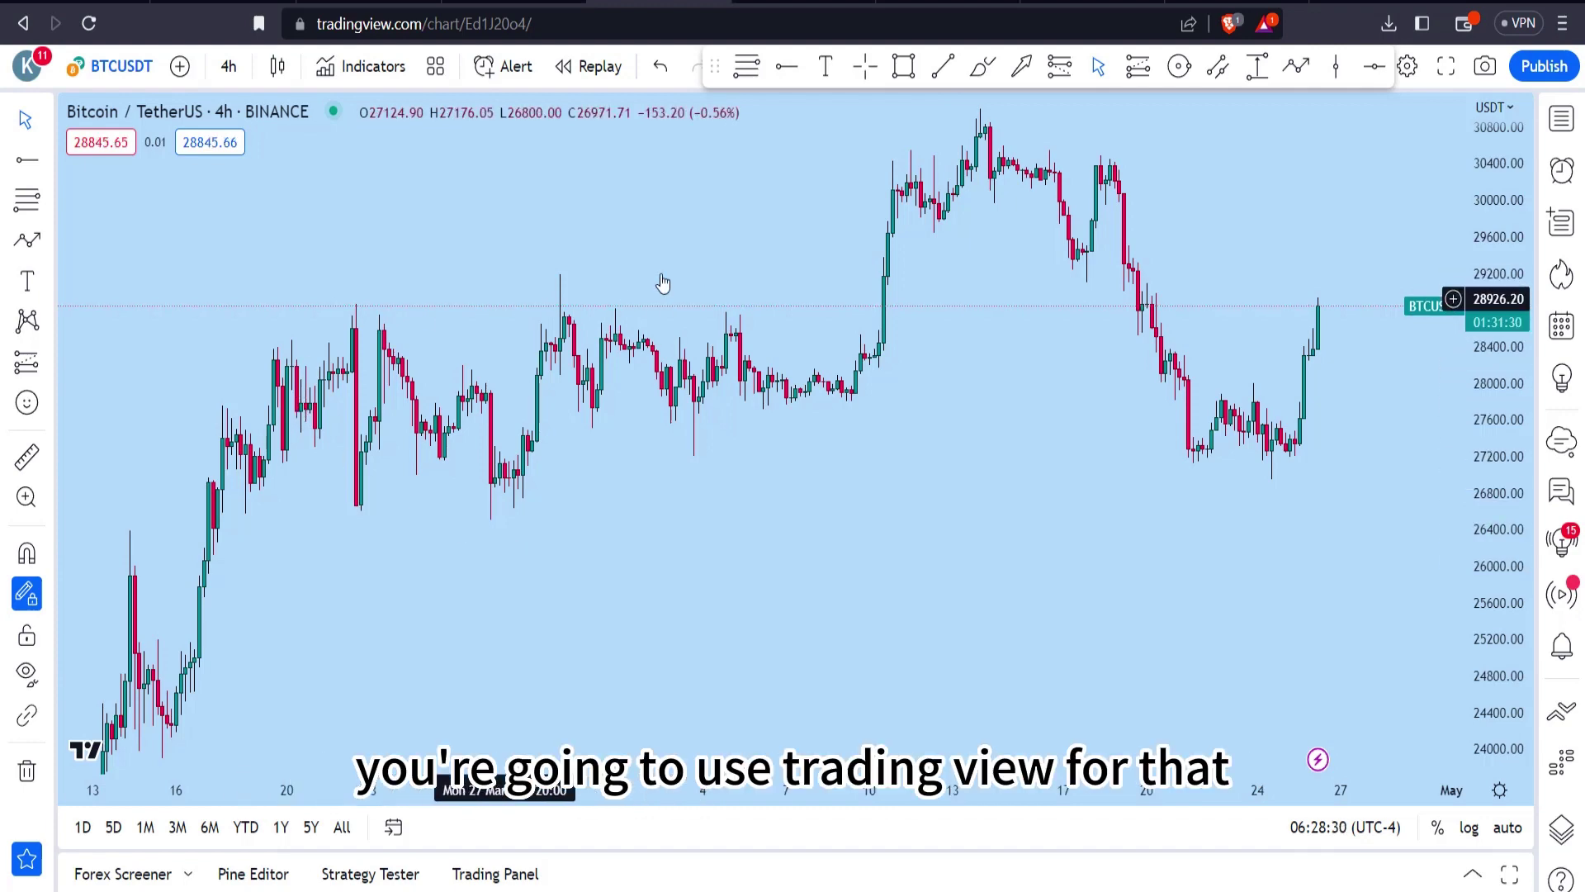
key(ctrl+Tab)
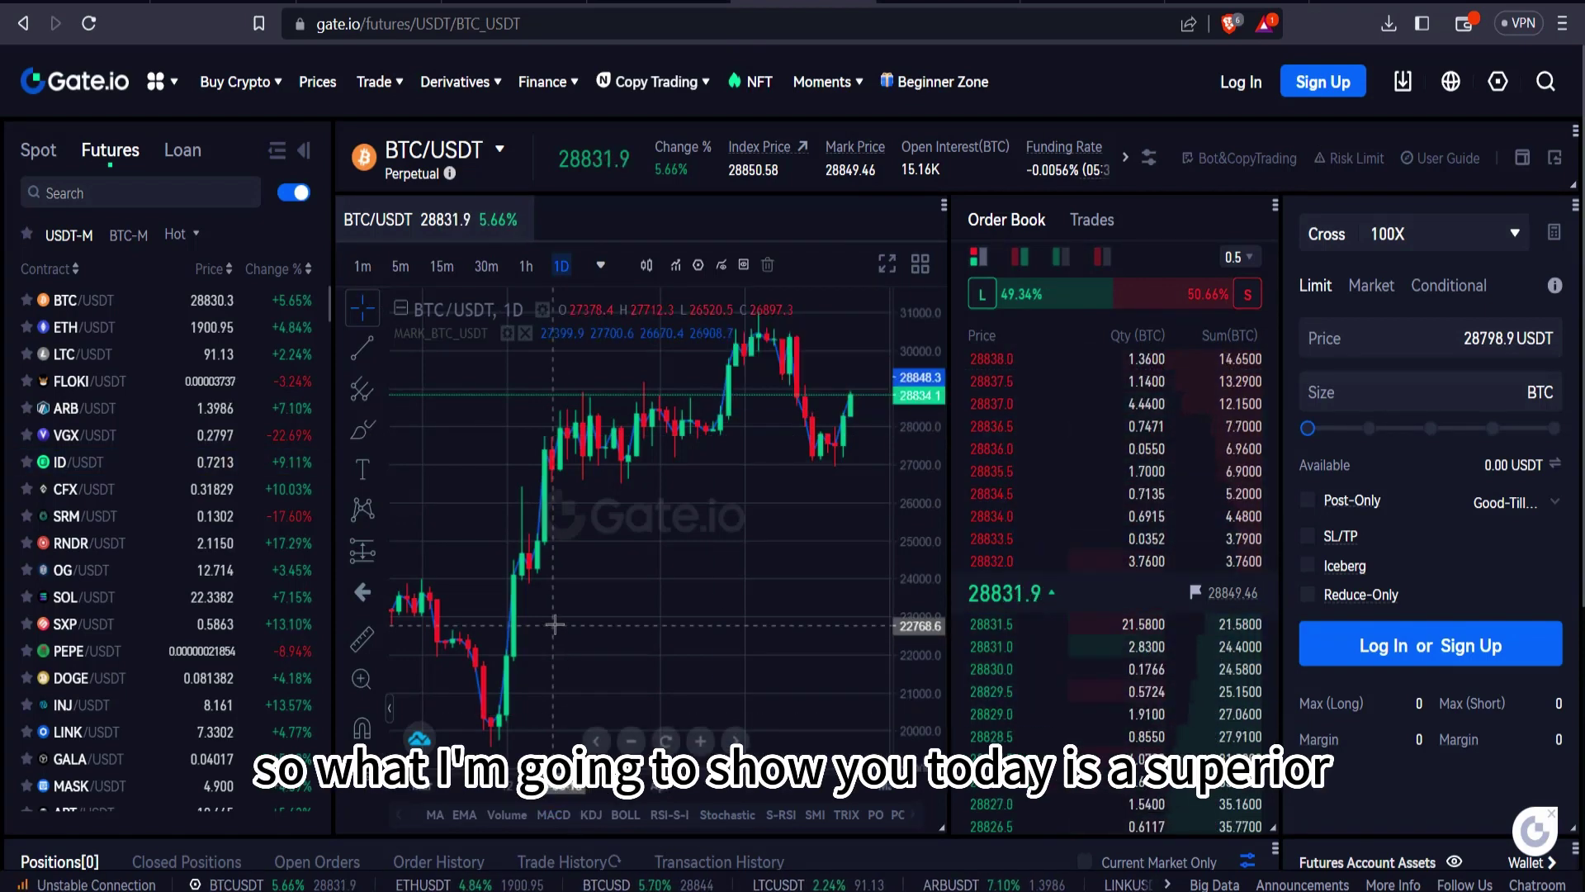
key(ctrl+shift+Tab)
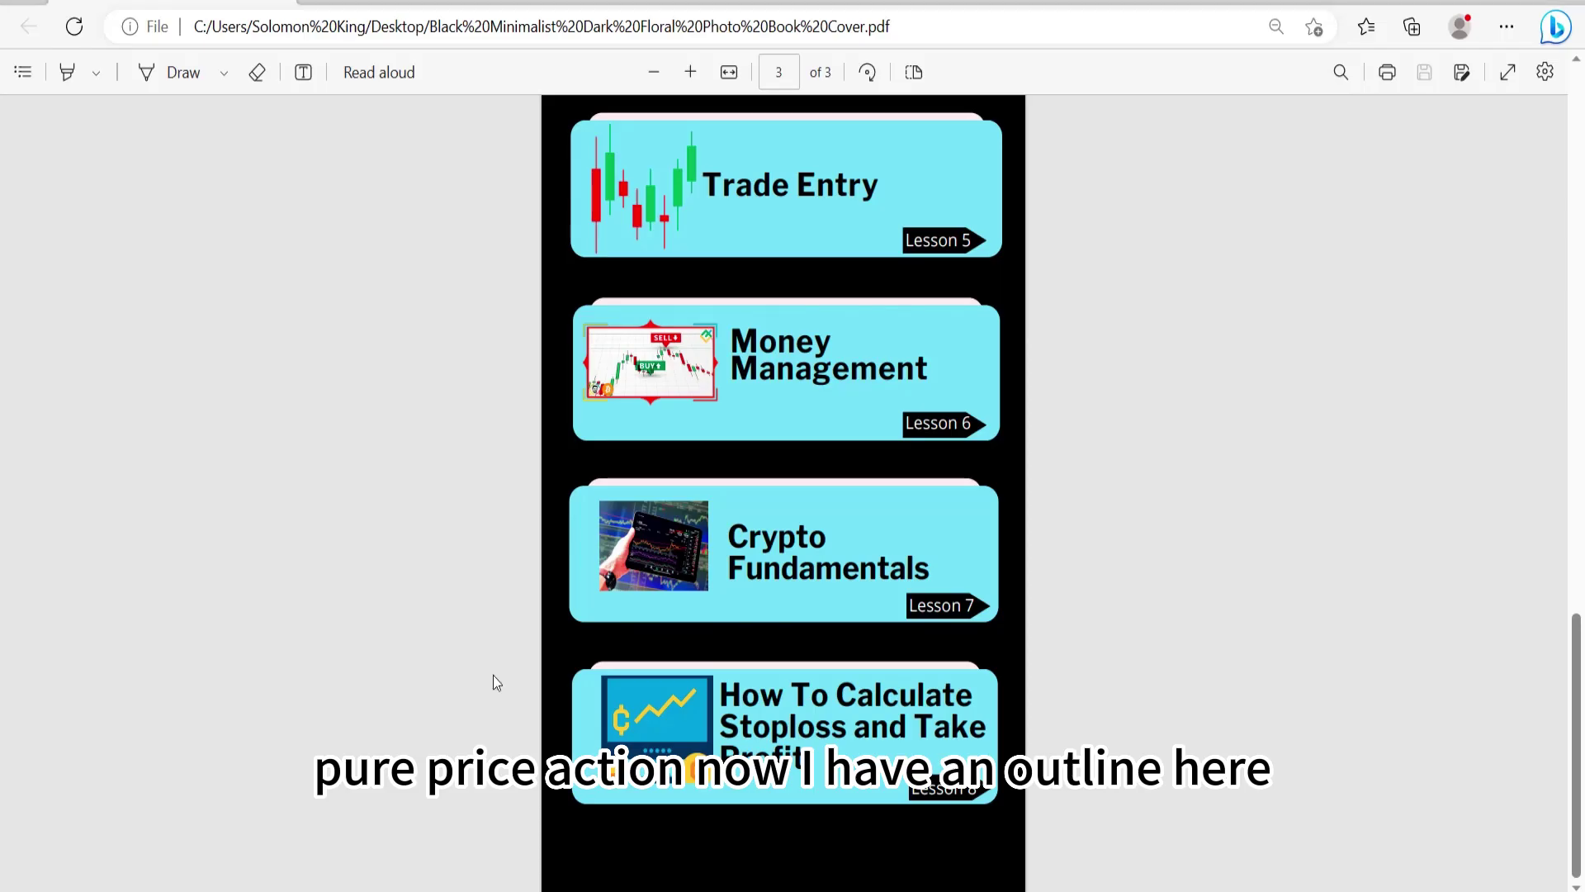
Step: Review the Crypto Smart Money Concept outline PDF from its cover through the list of lessons
scroll(867, 227, up, 10)
scroll(783, 495, up, 1)
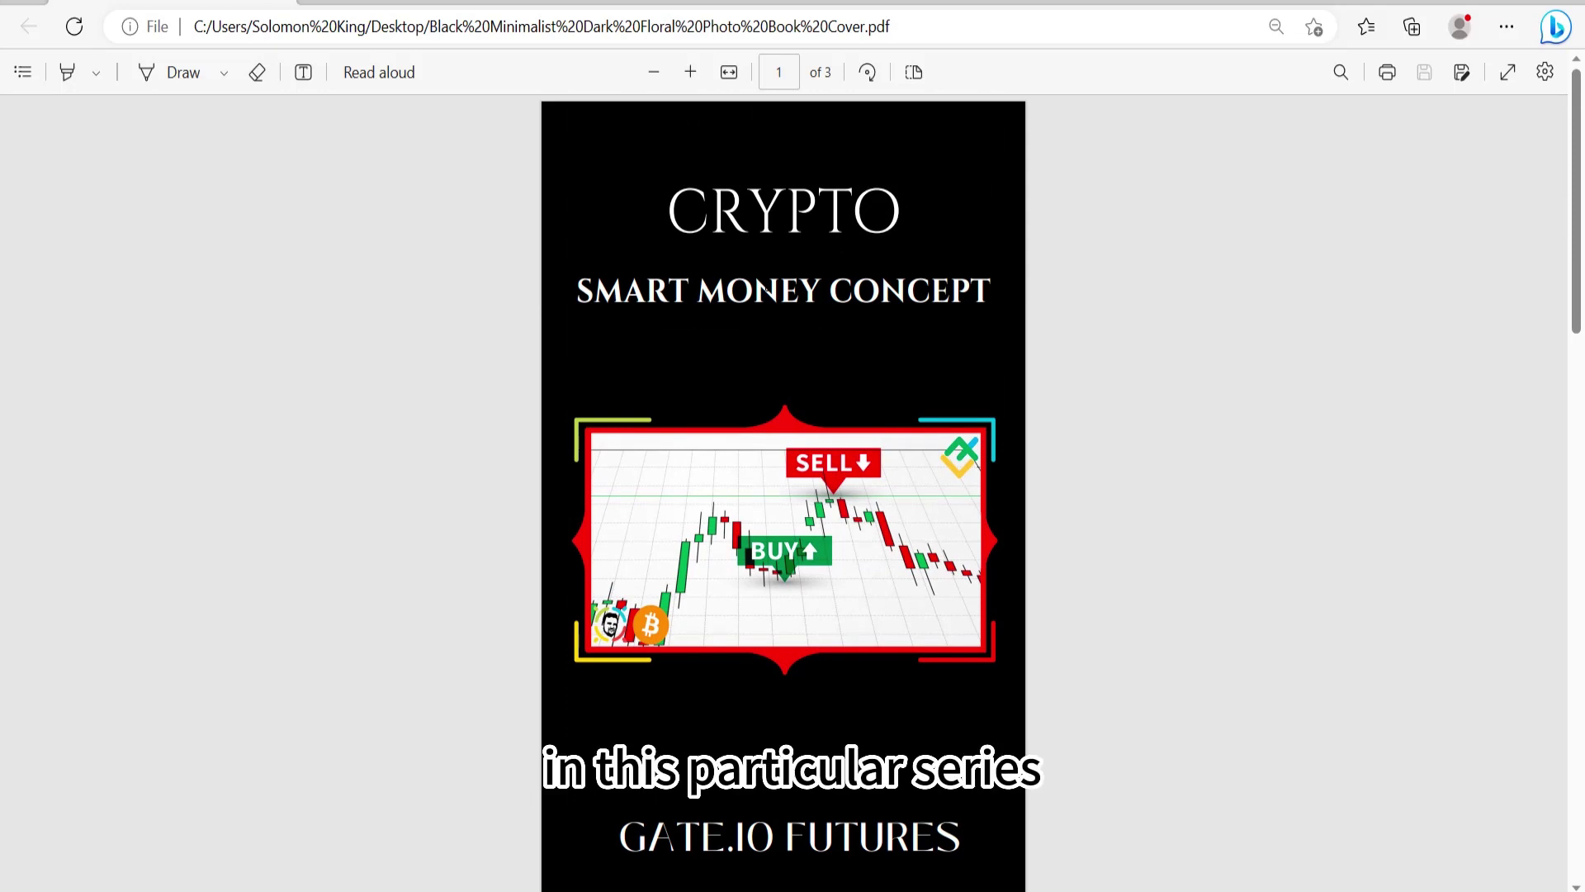
scroll(720, 473, down, 6)
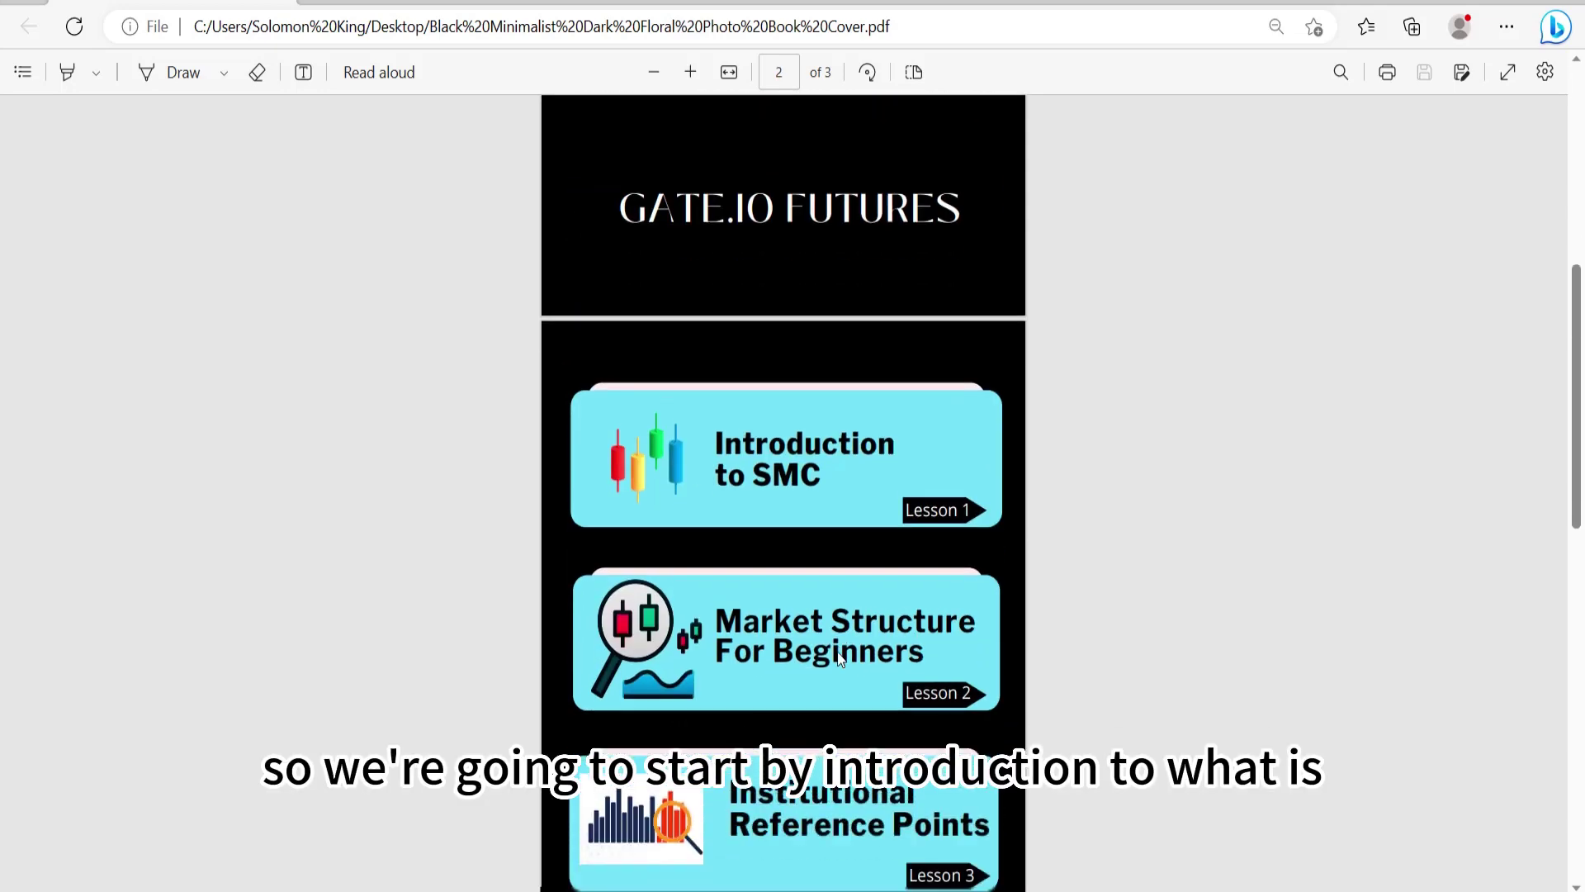
scroll(839, 657, down, 2)
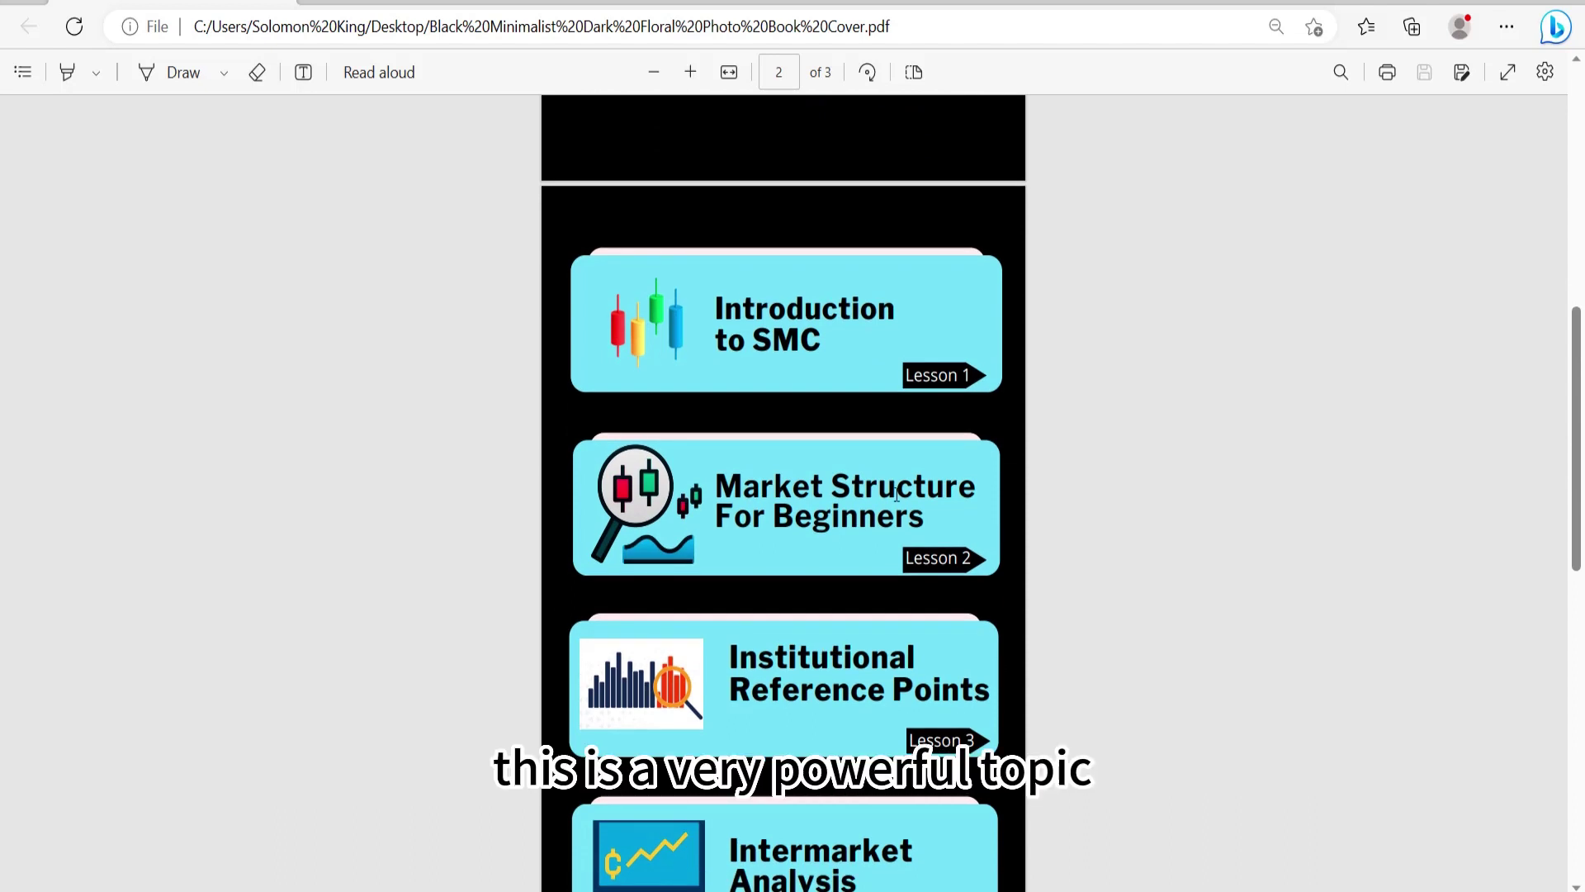
scroll(896, 537, down, 2)
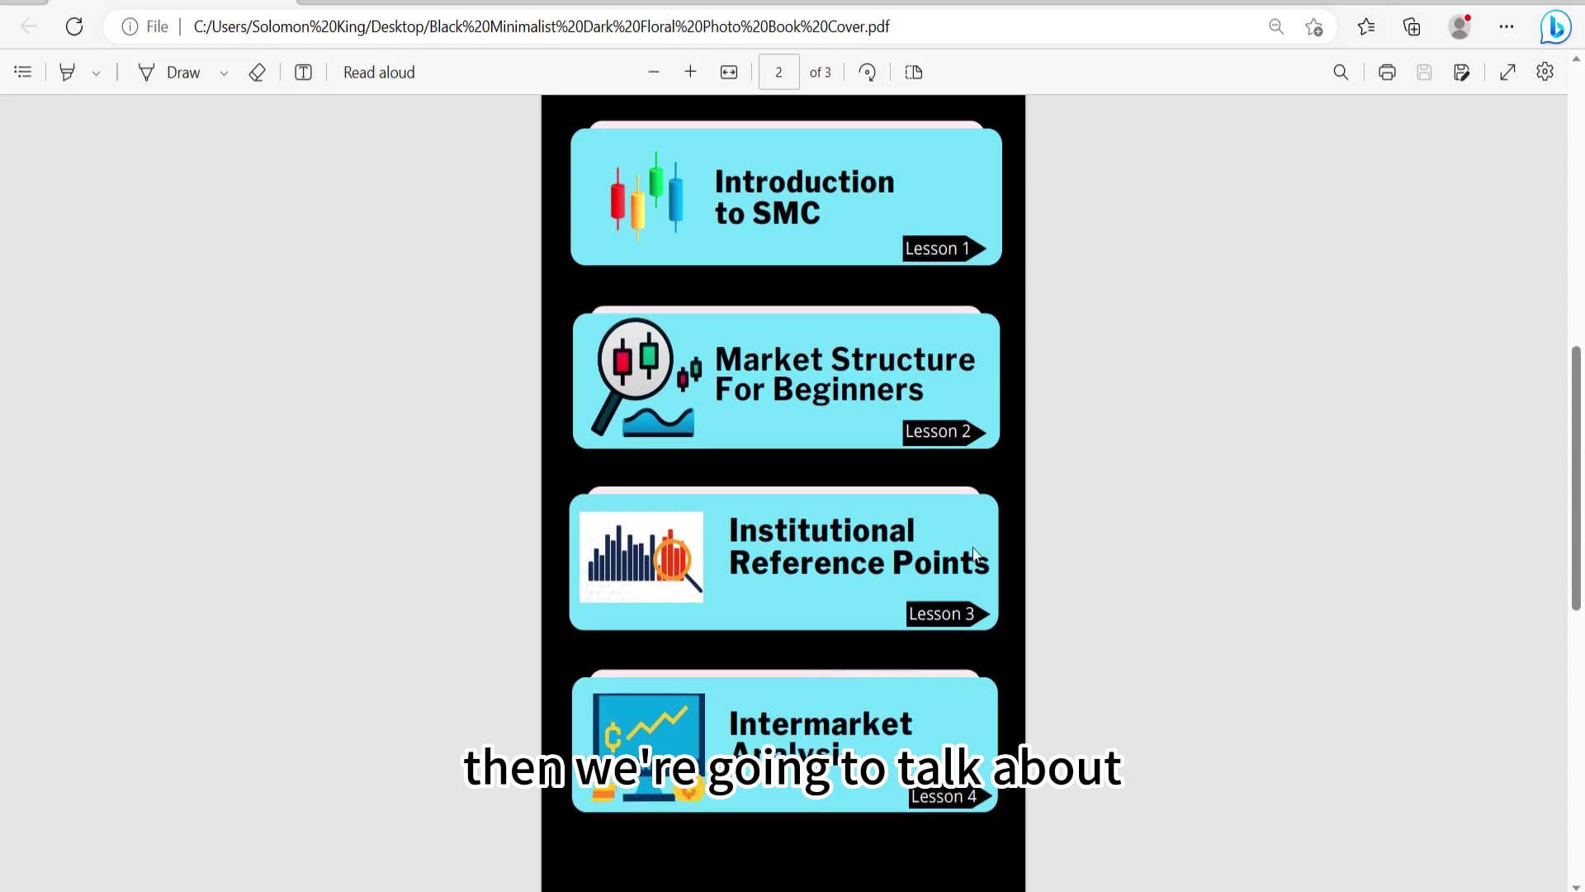
scroll(894, 596, down, 3)
scroll(826, 593, down, 7)
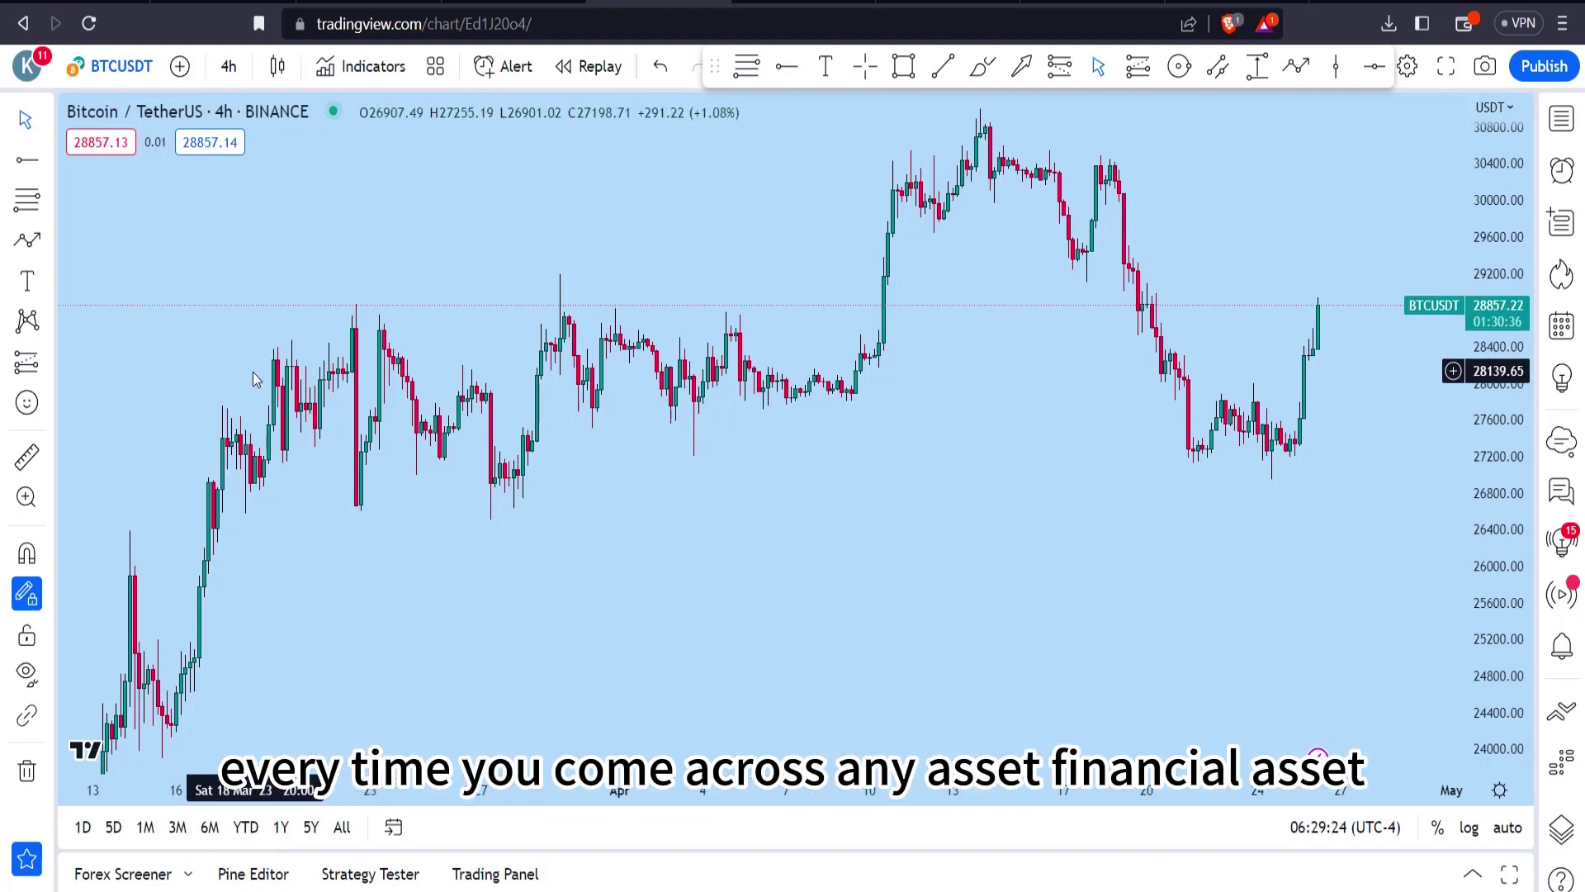
Step: Place a text annotation in the empty area below the late-March candles of the BTCUSDT 4h chart
drag(244, 386, 731, 393)
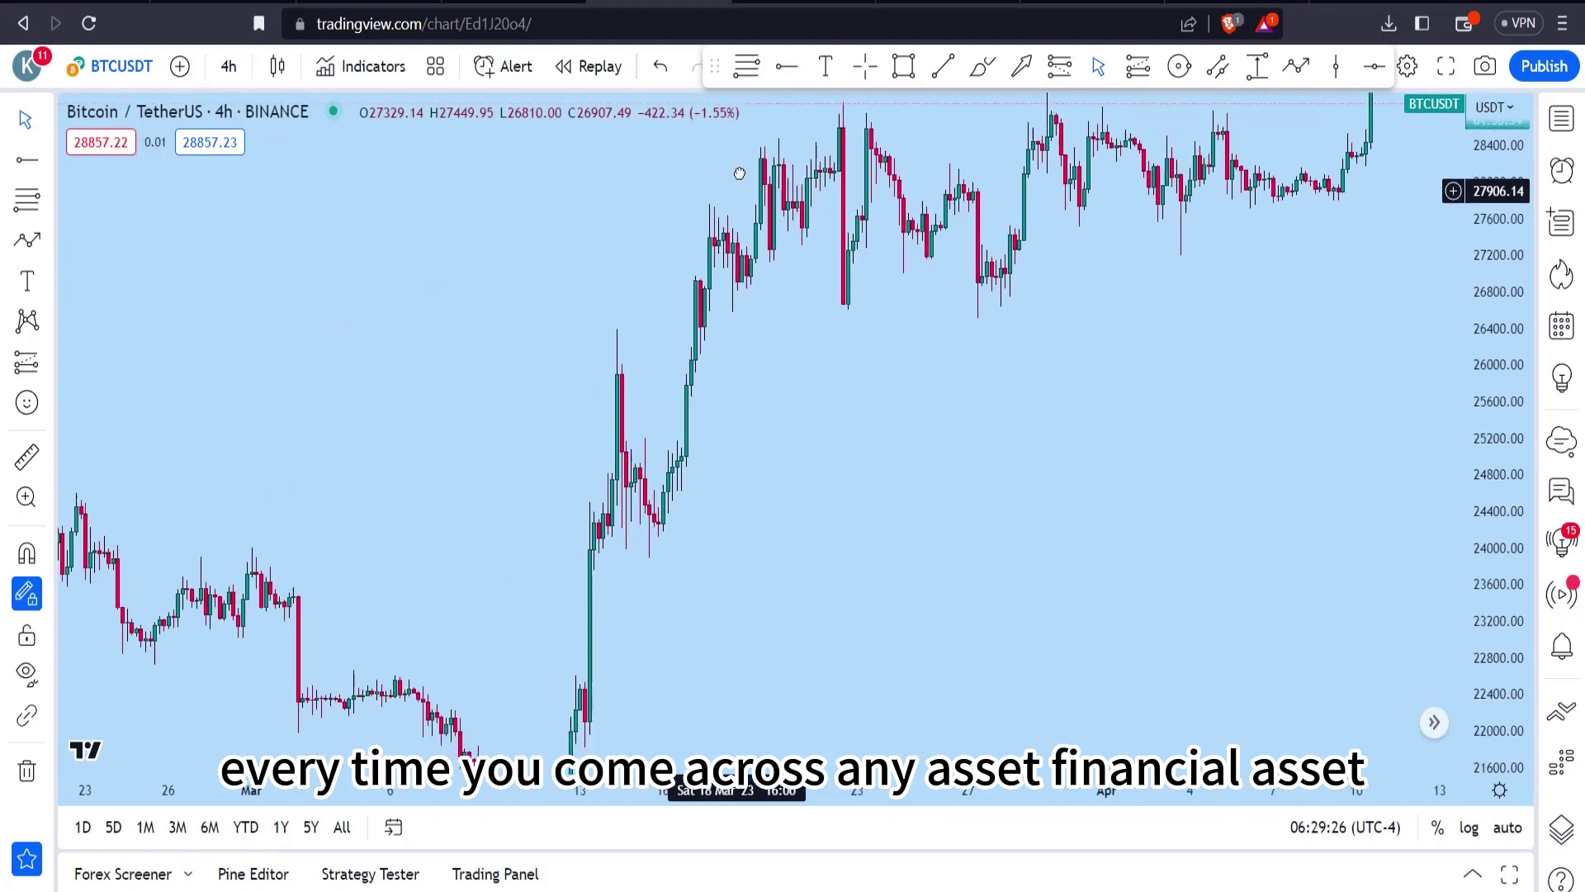
drag(1491, 206, 1493, 281)
drag(1065, 343, 897, 368)
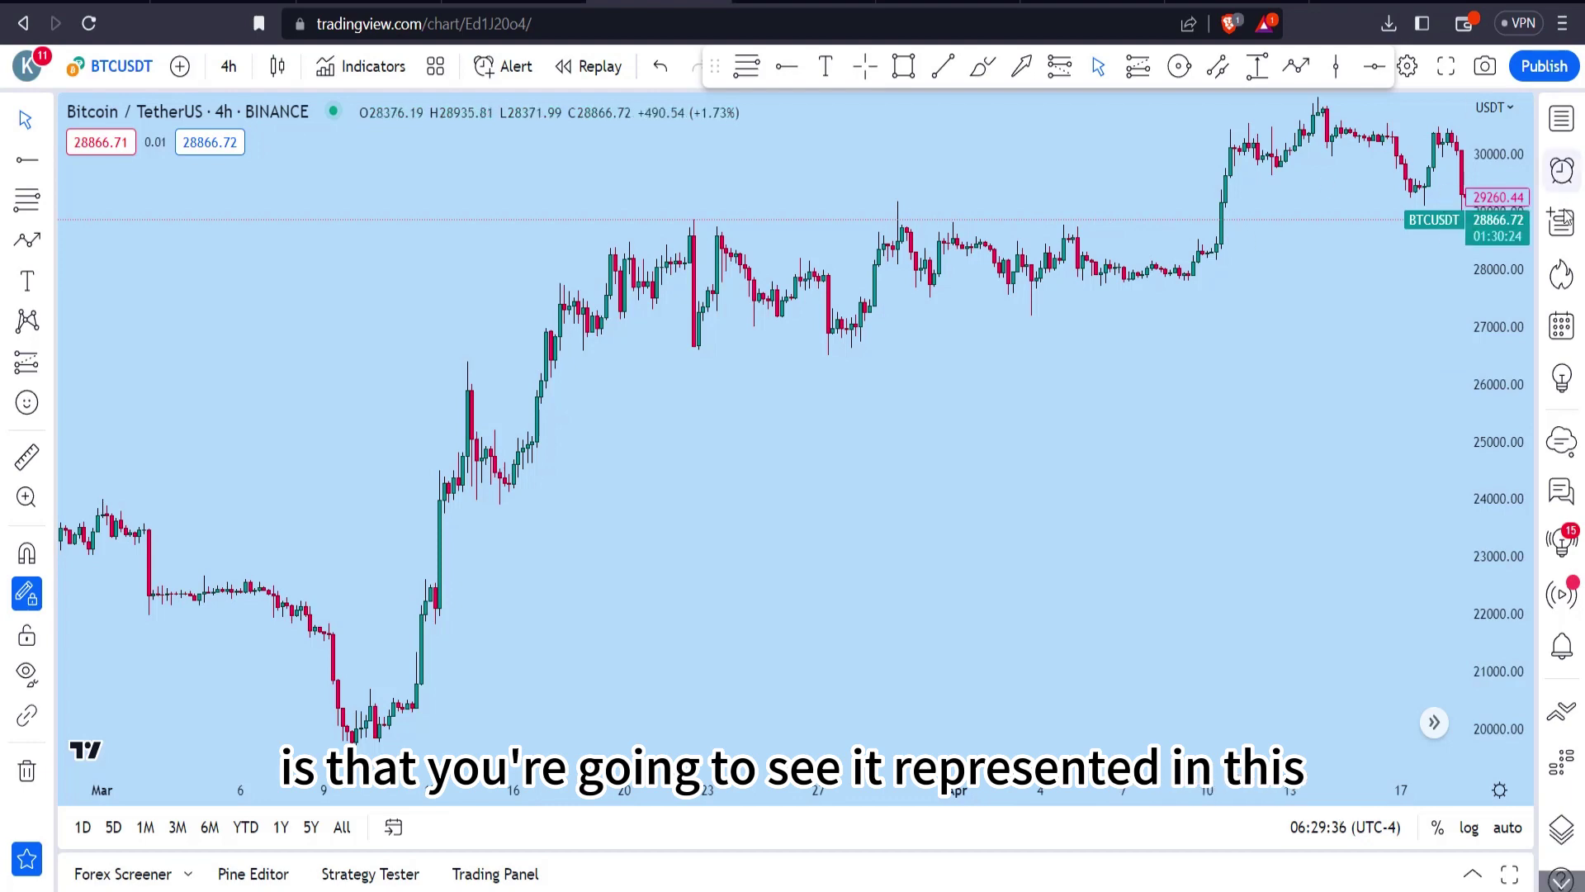
drag(1507, 416, 1506, 470)
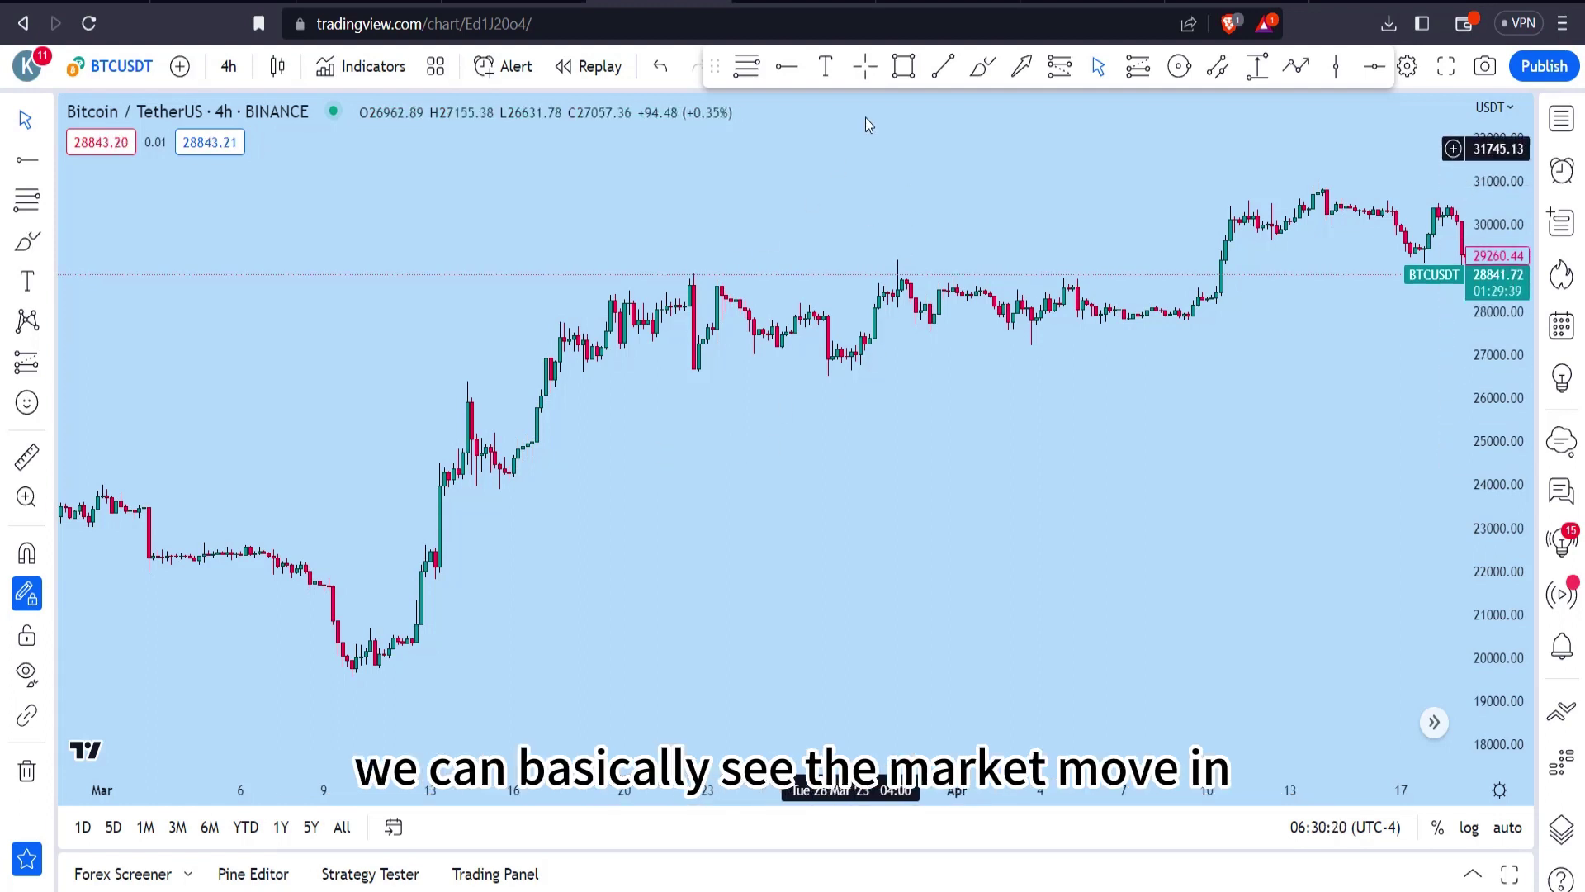
click(826, 73)
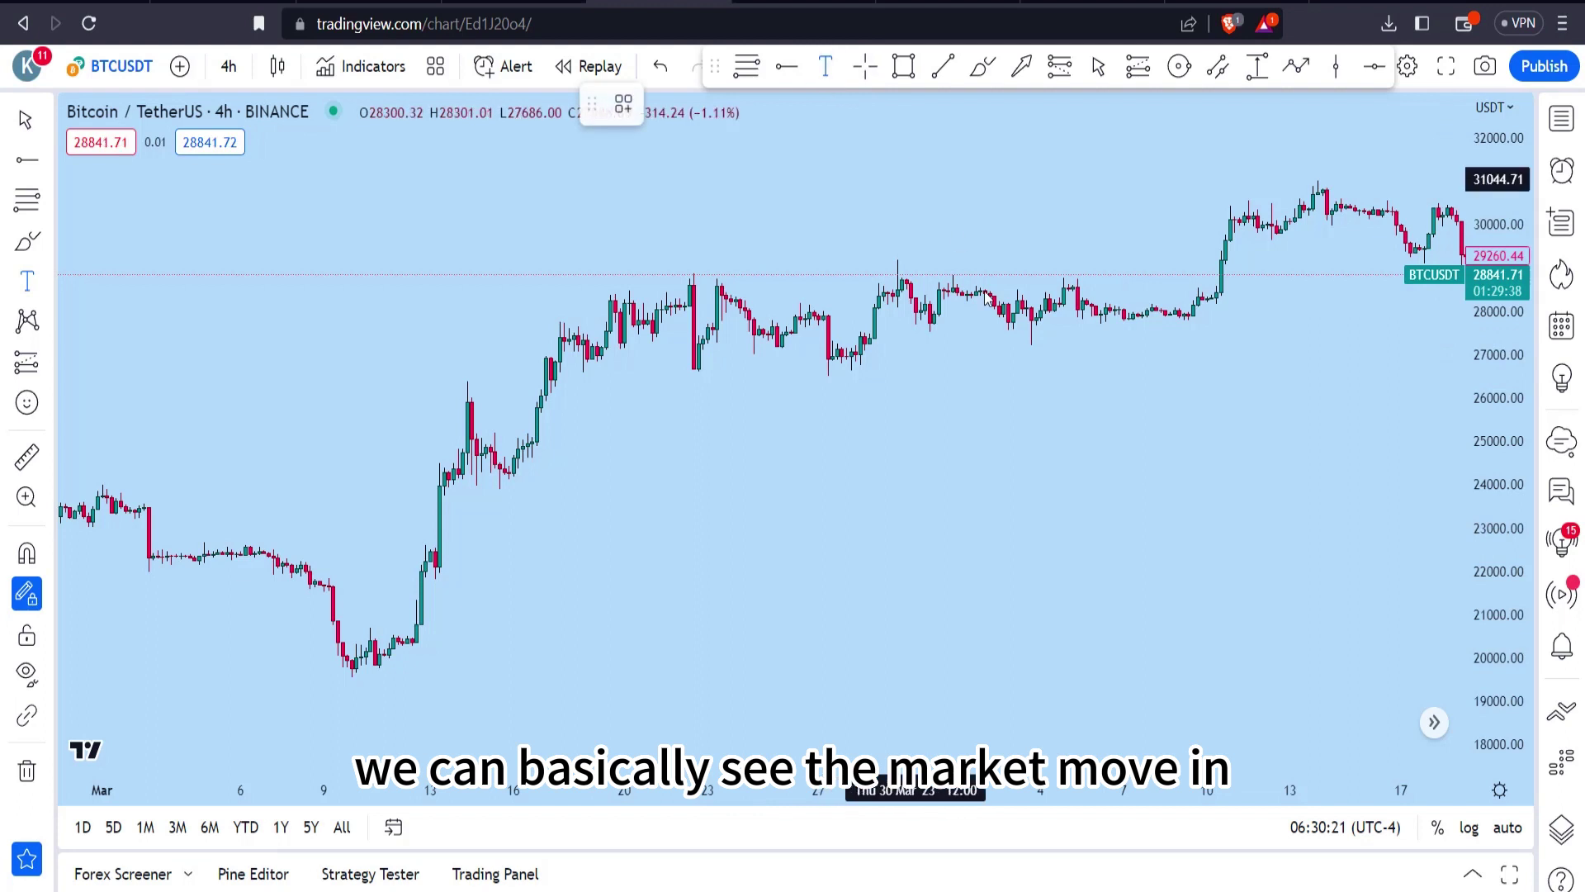
click(678, 456)
Step: Set the annotation's text to three lines reading "uptrend", "downtrend" and "consolidate"
double_click(679, 461)
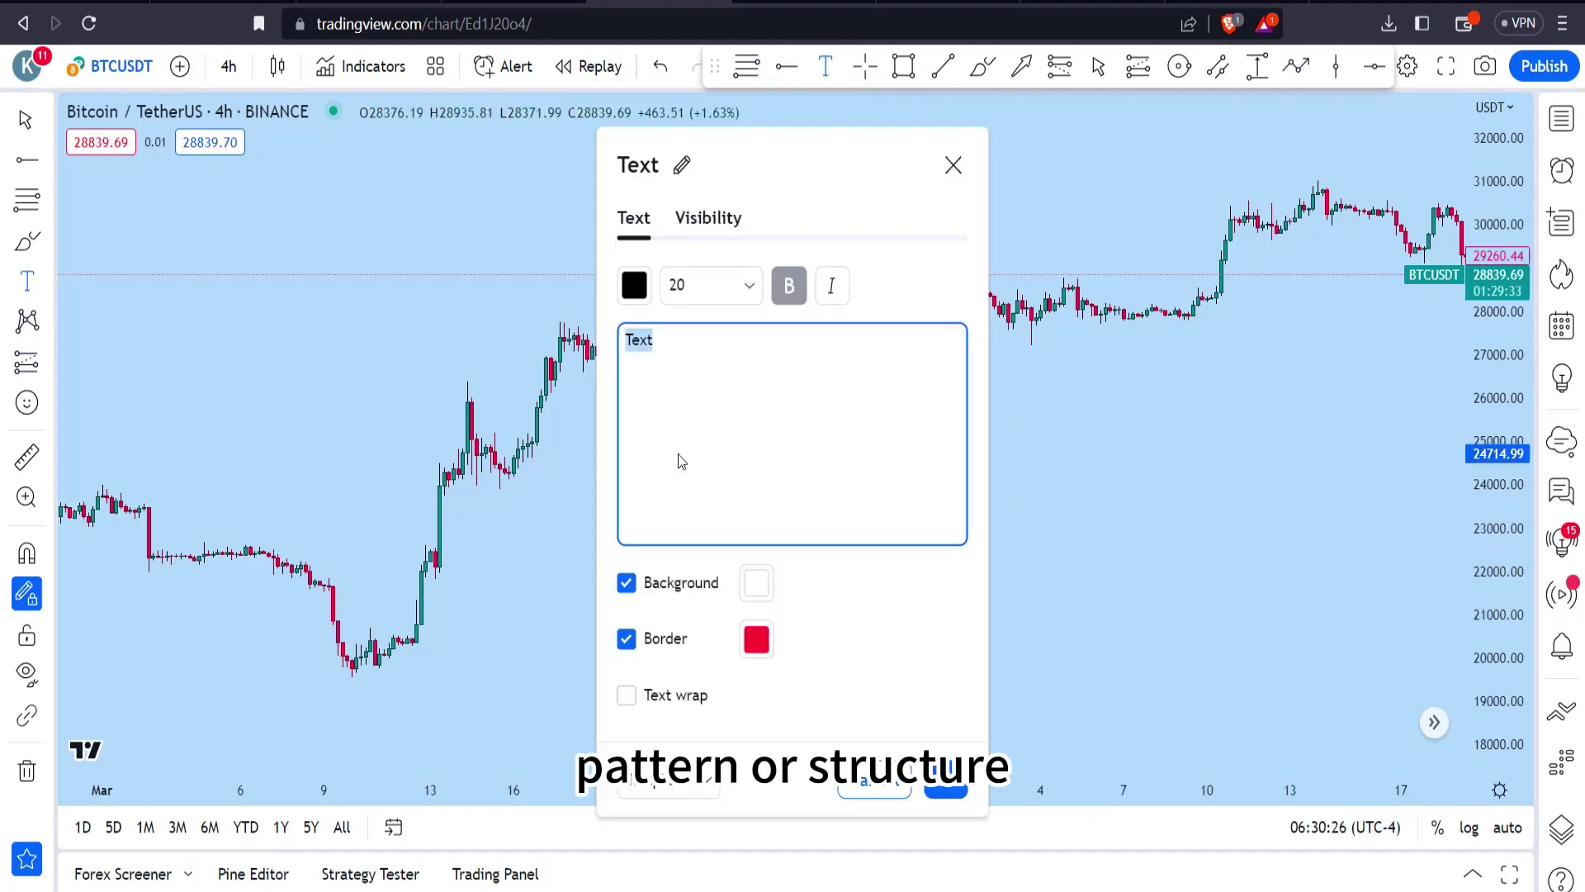
text(upt)
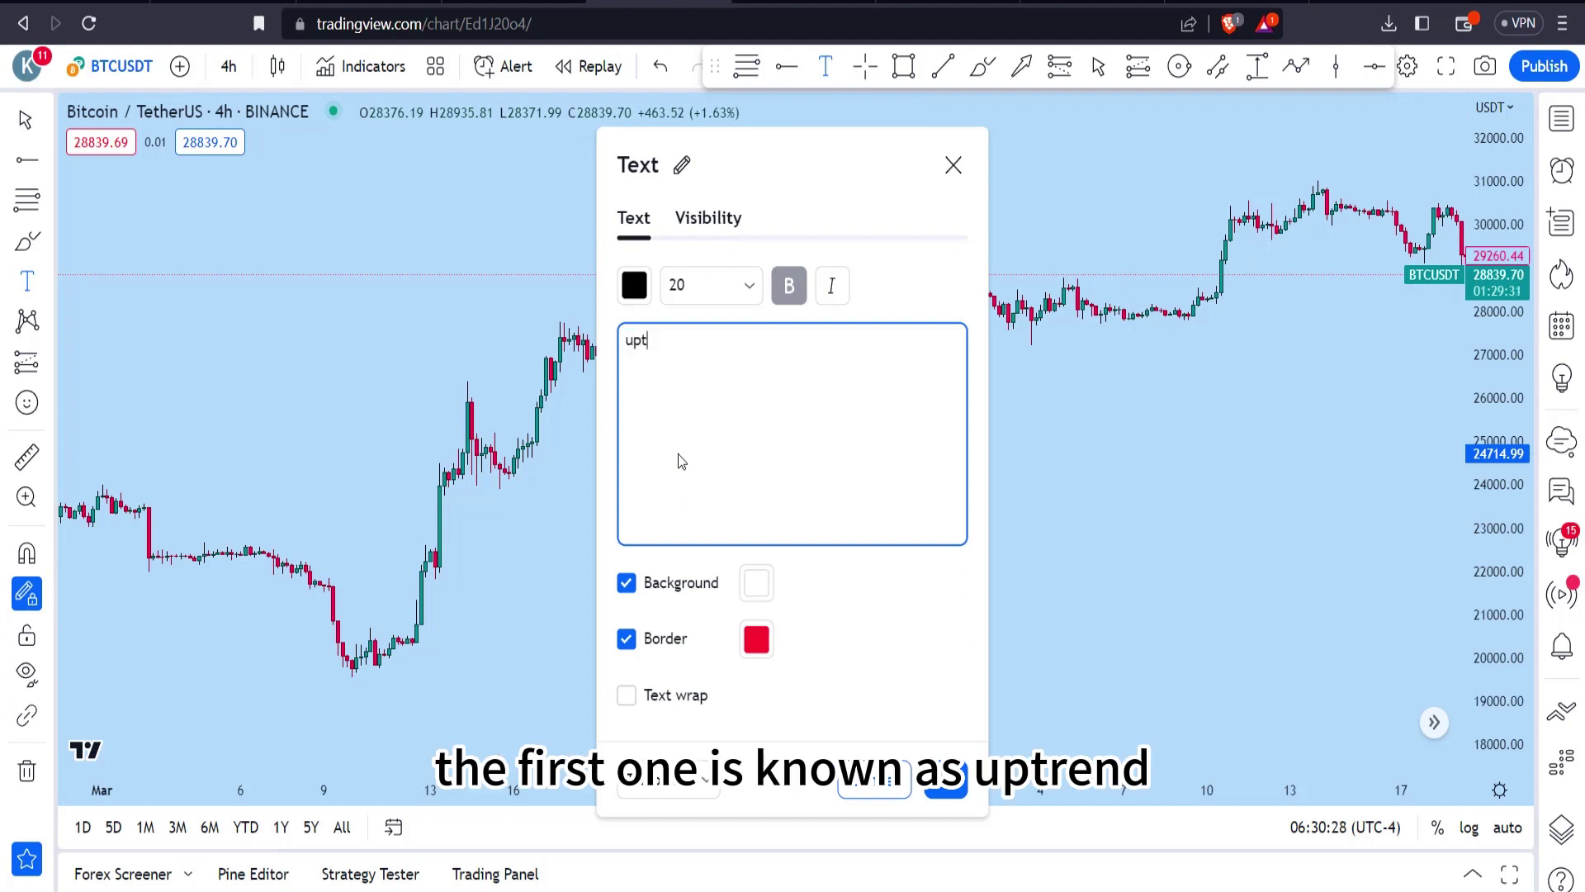
text(ren)
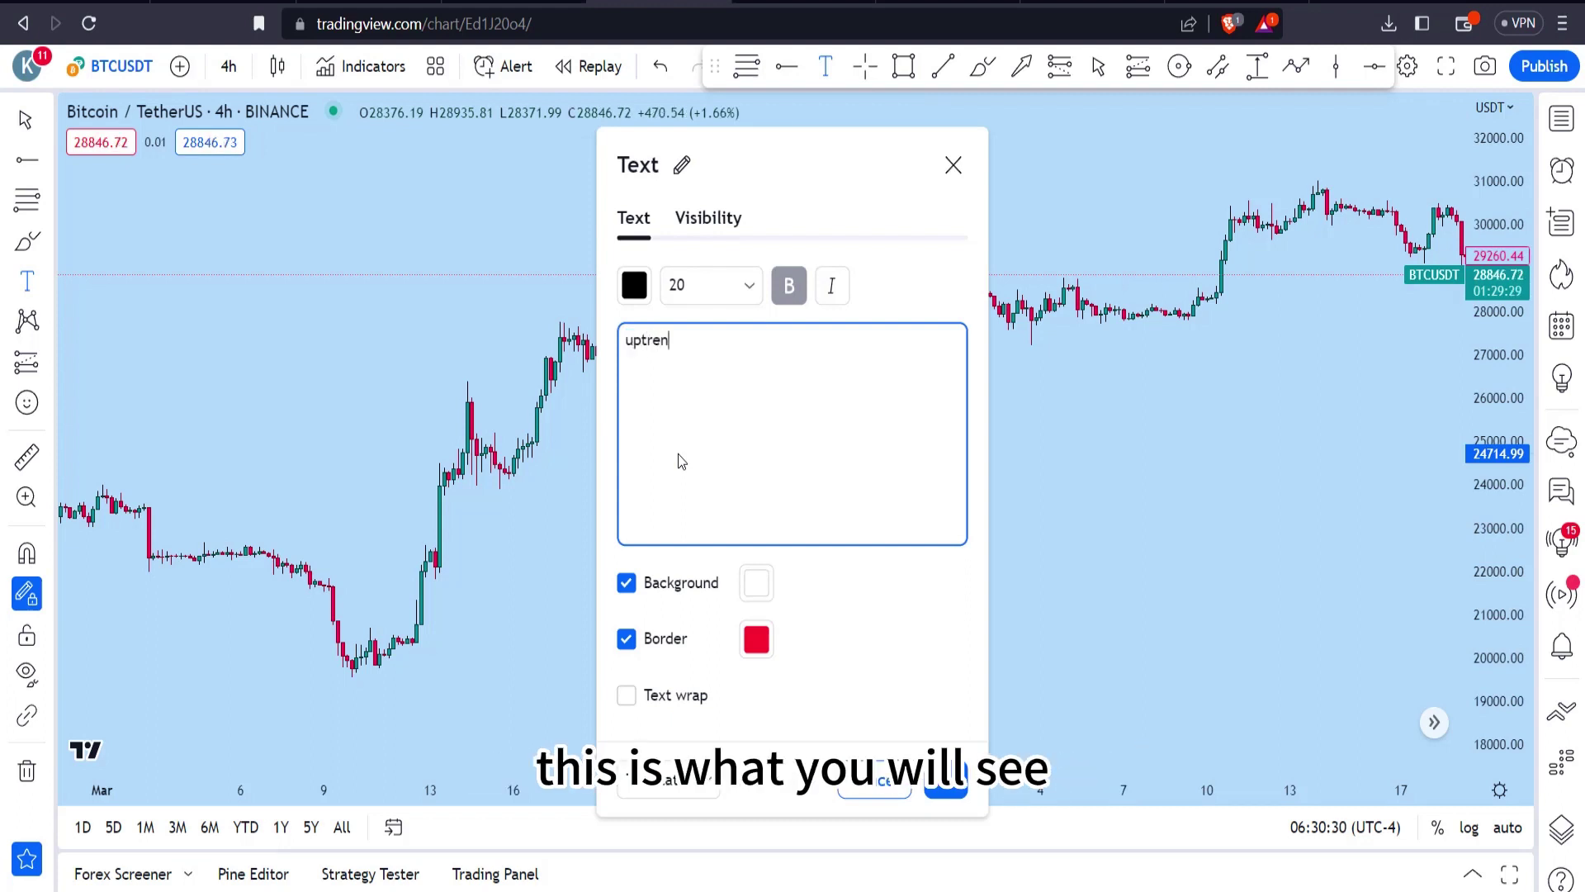
text(d)
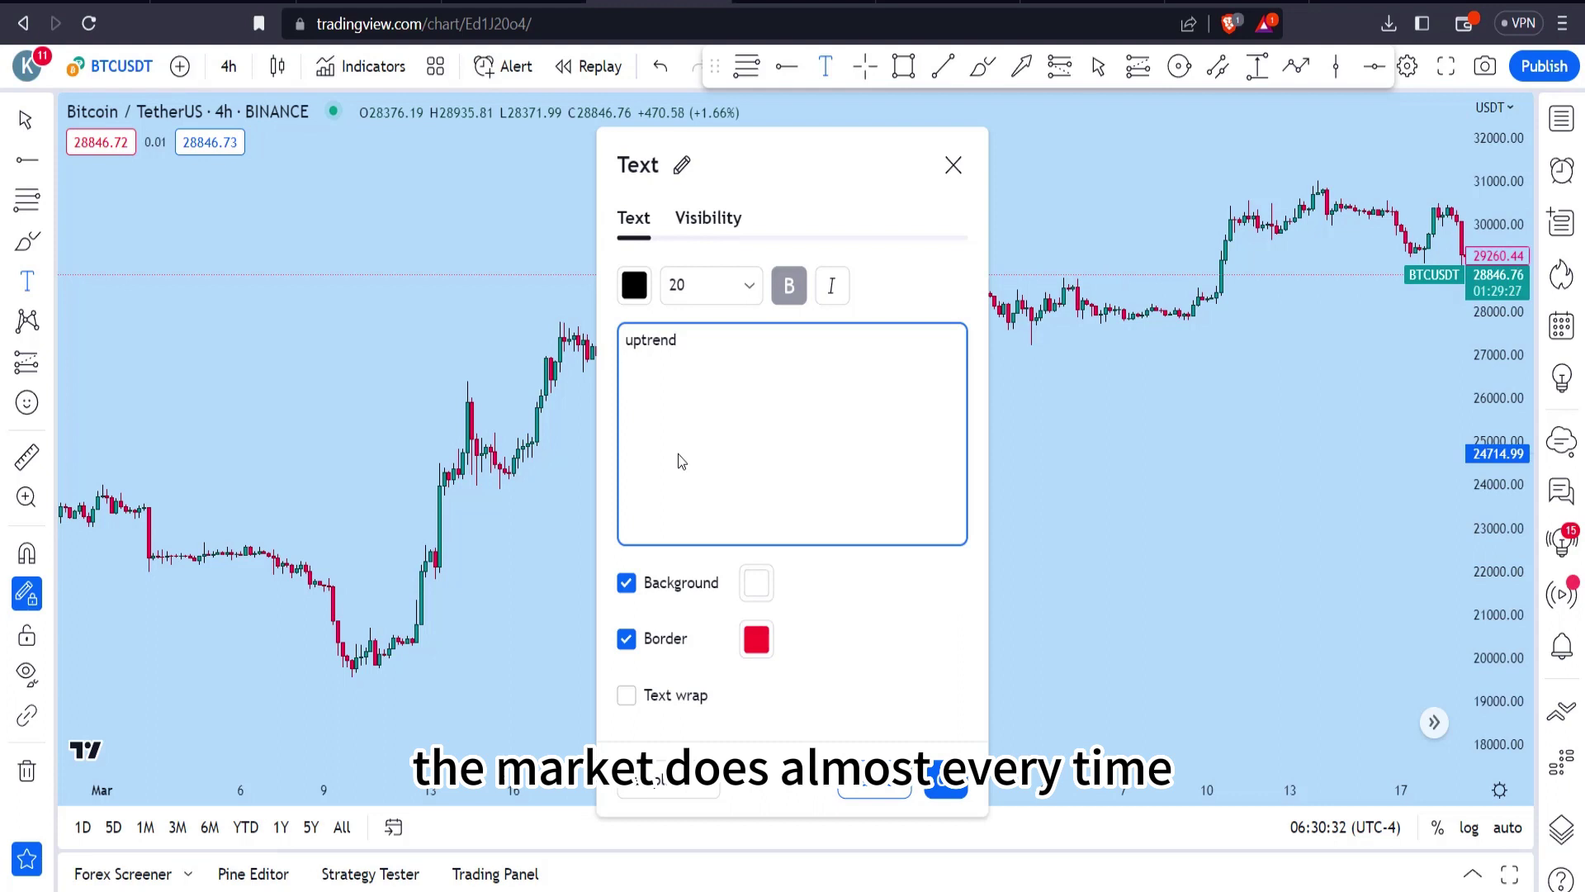
key(Return)
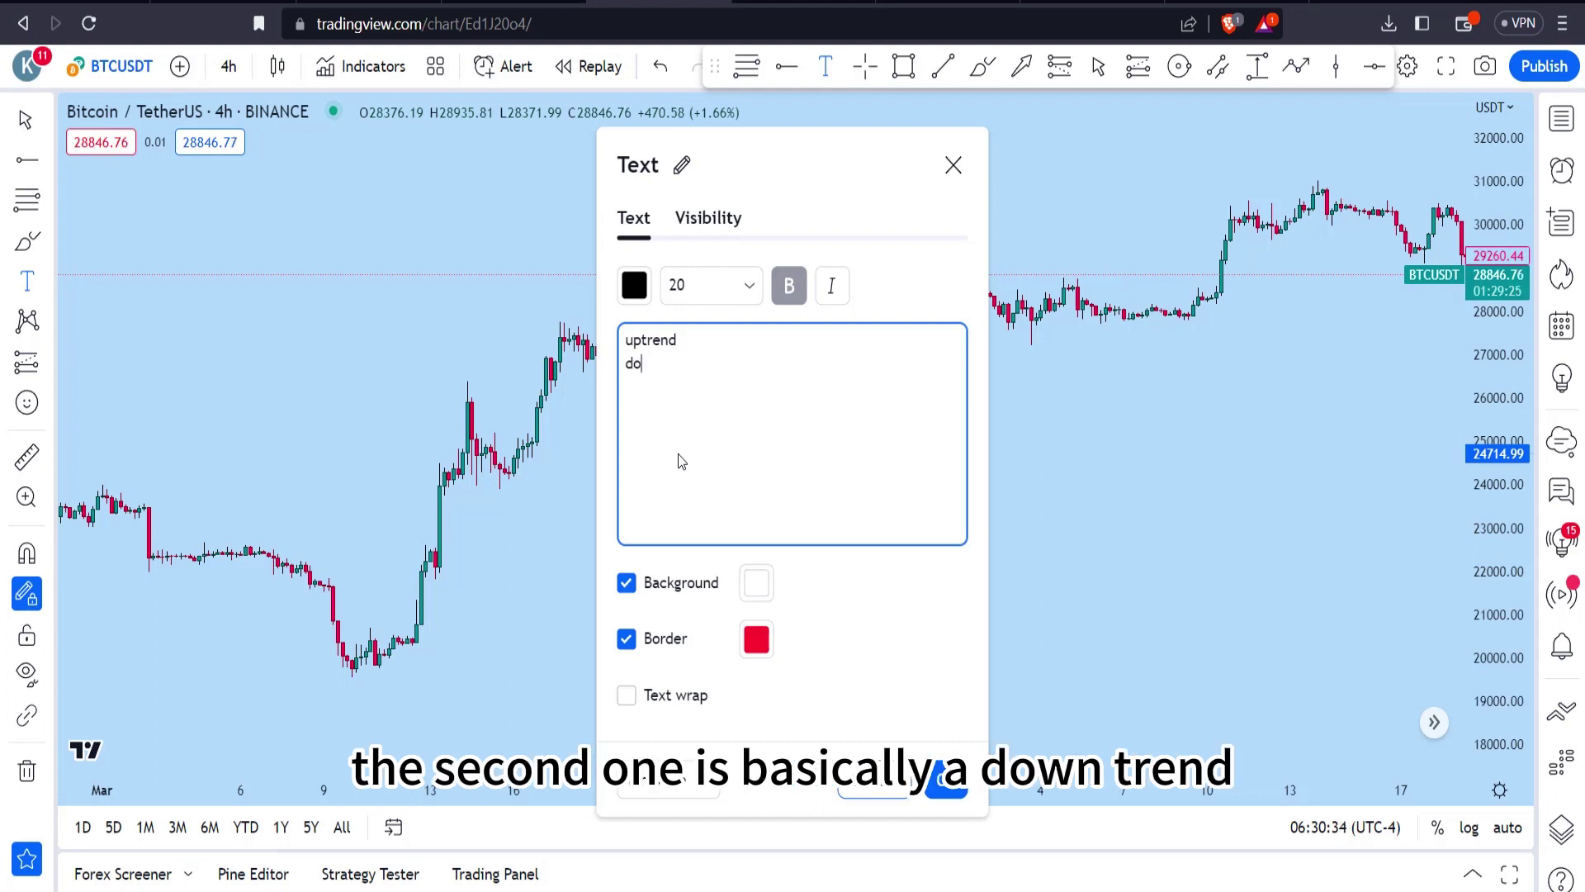
text(downtre)
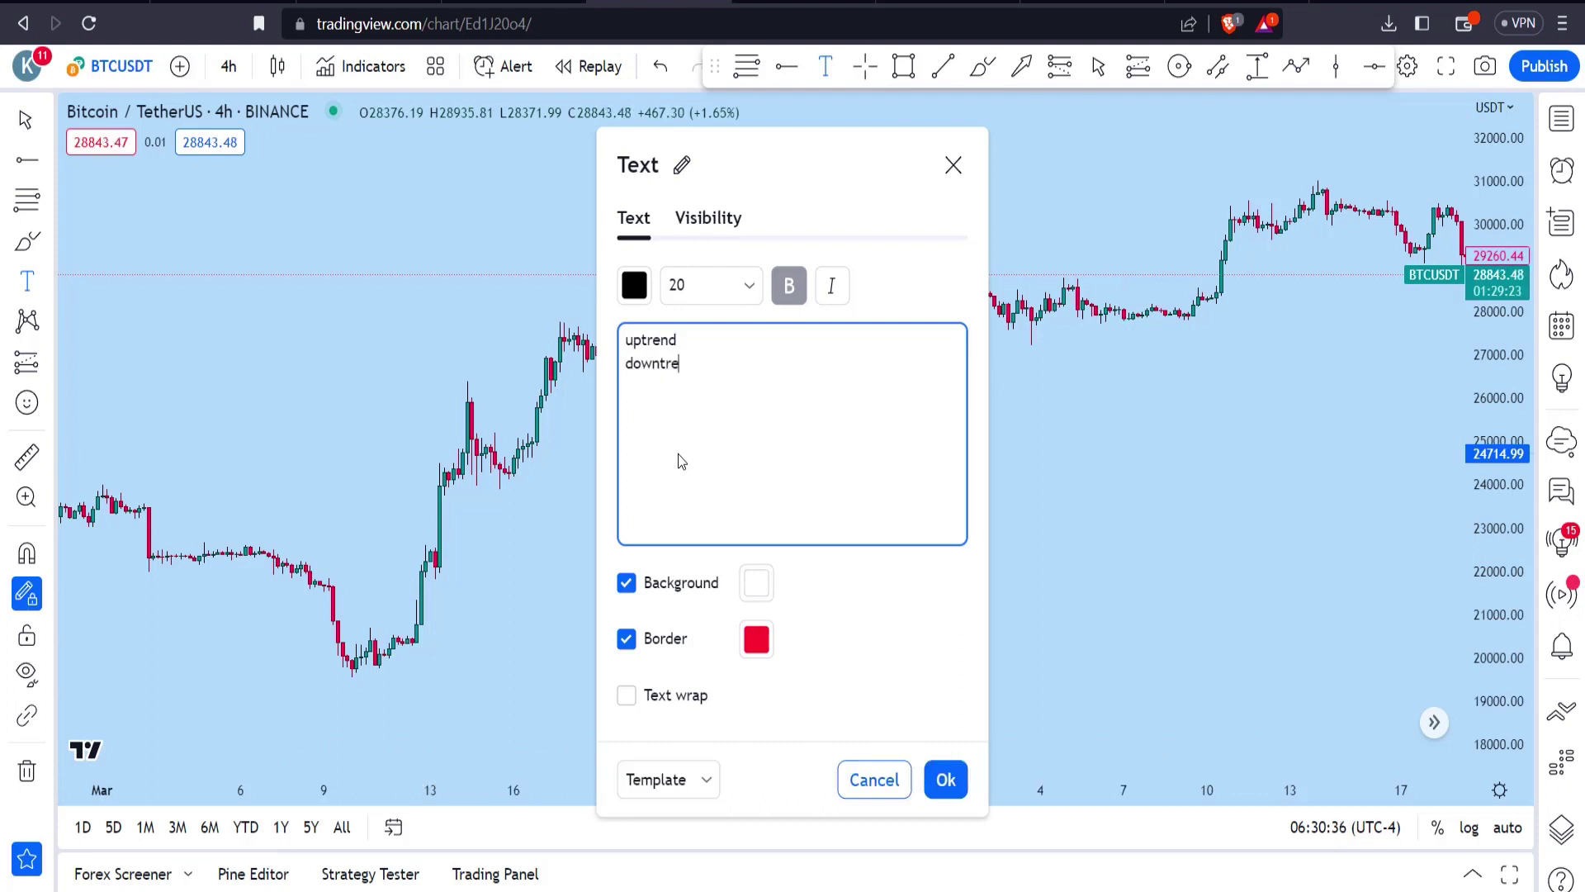
text(n)
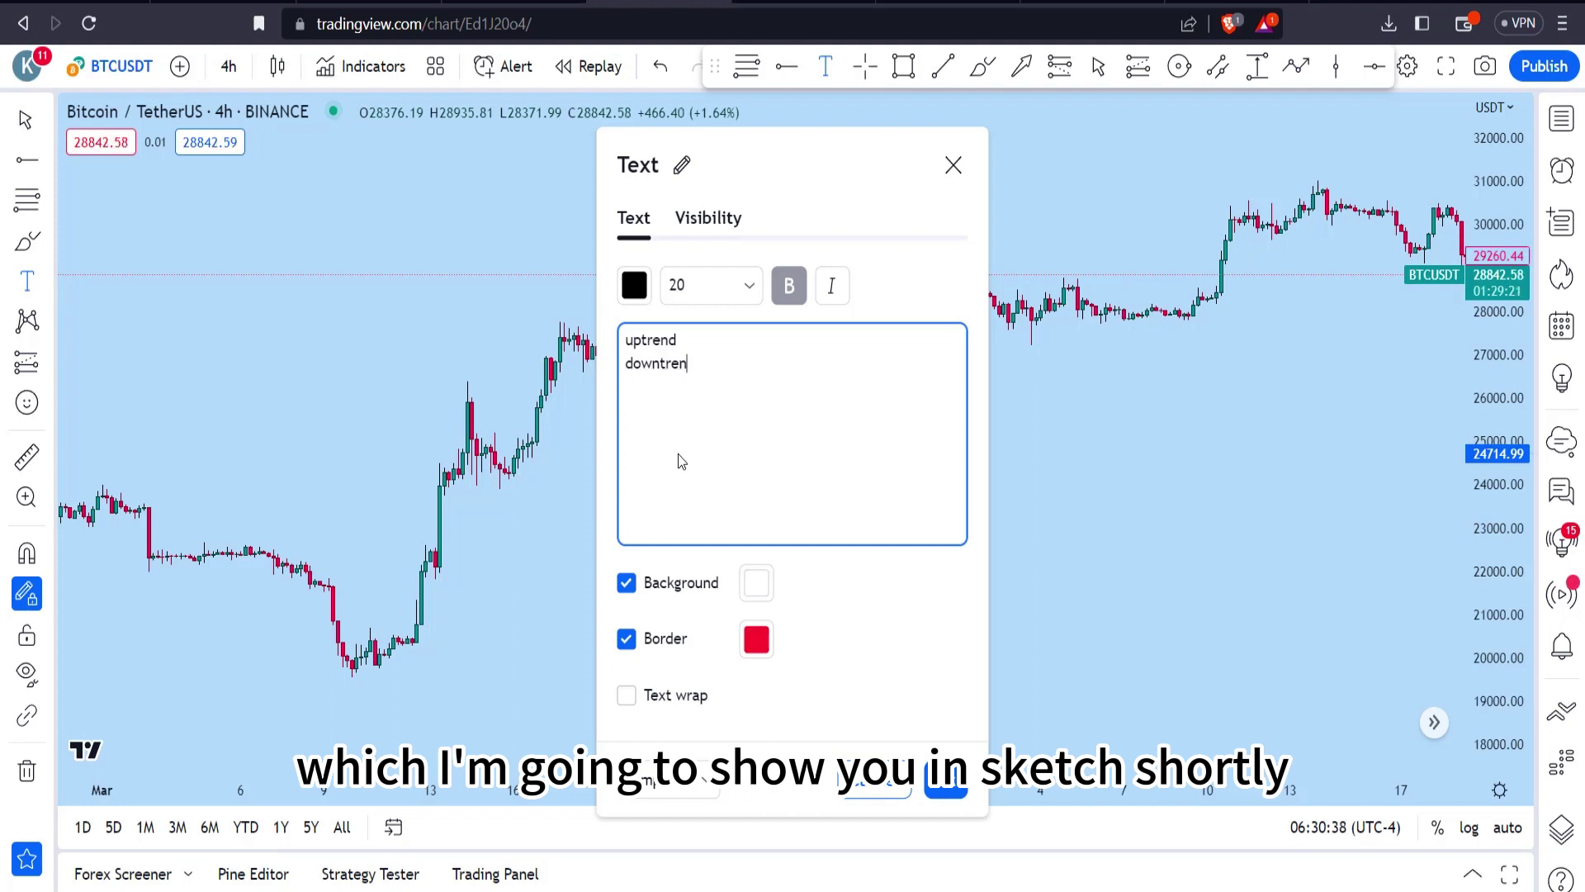
text(d)
key(Return)
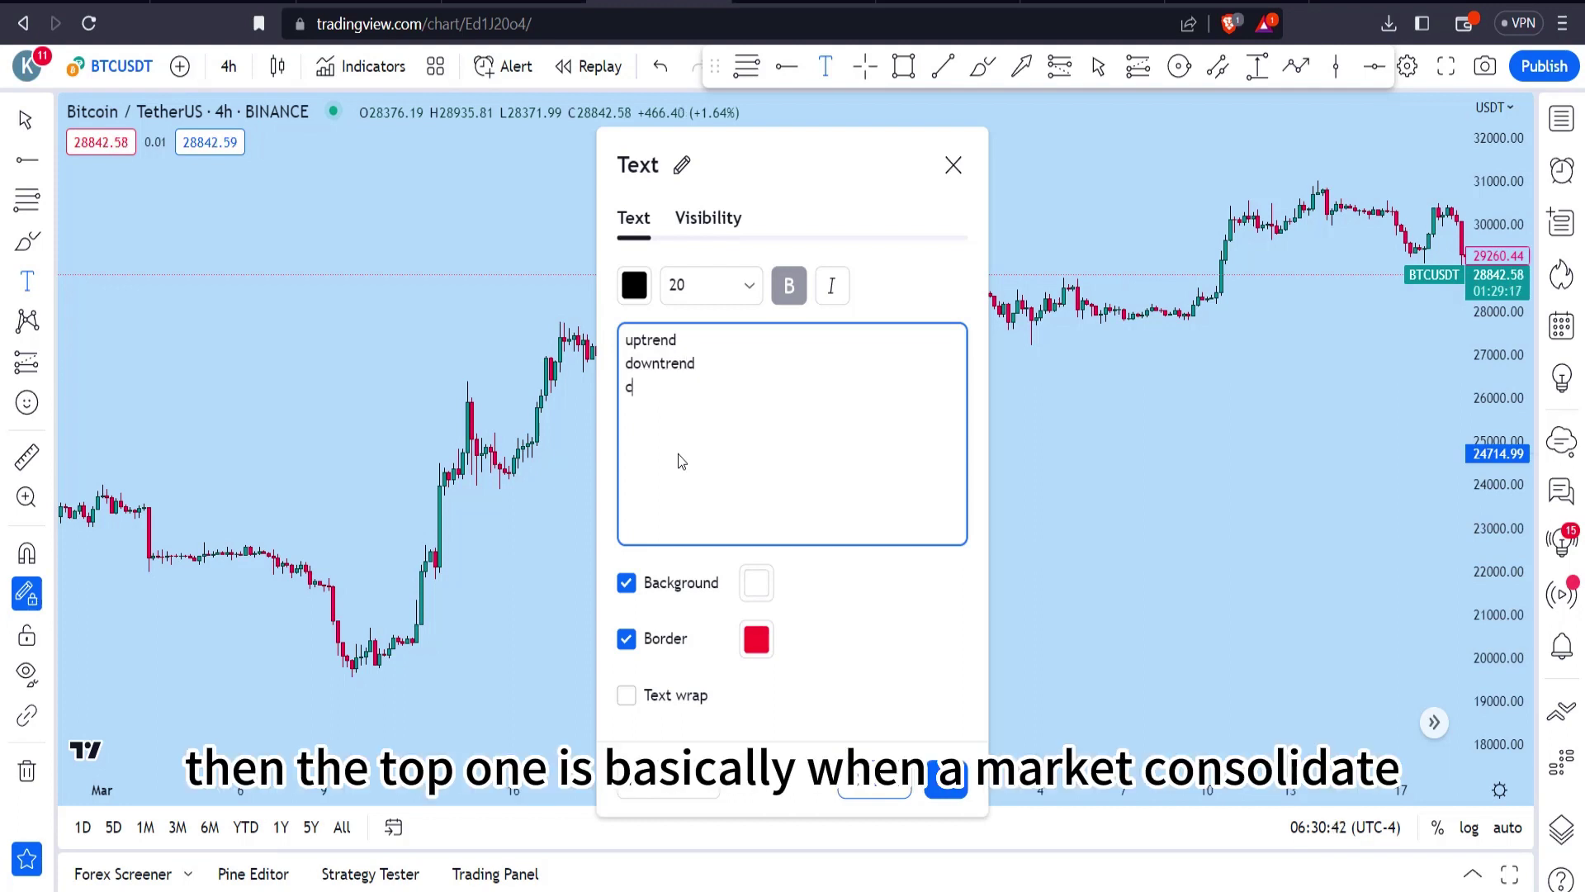
text(consolidate)
click(945, 781)
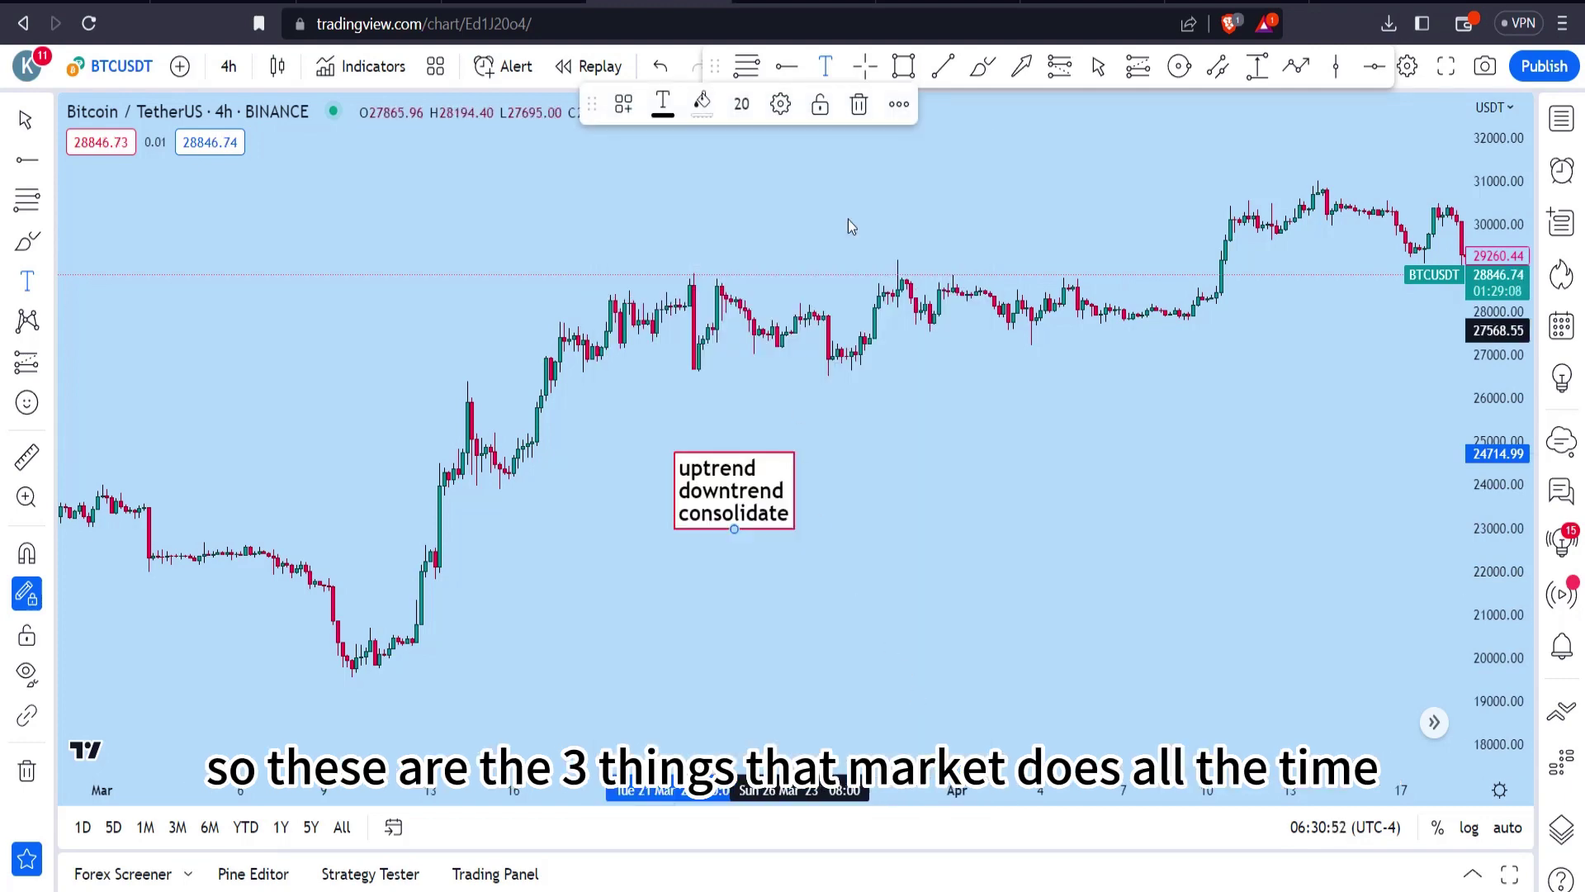
click(1098, 67)
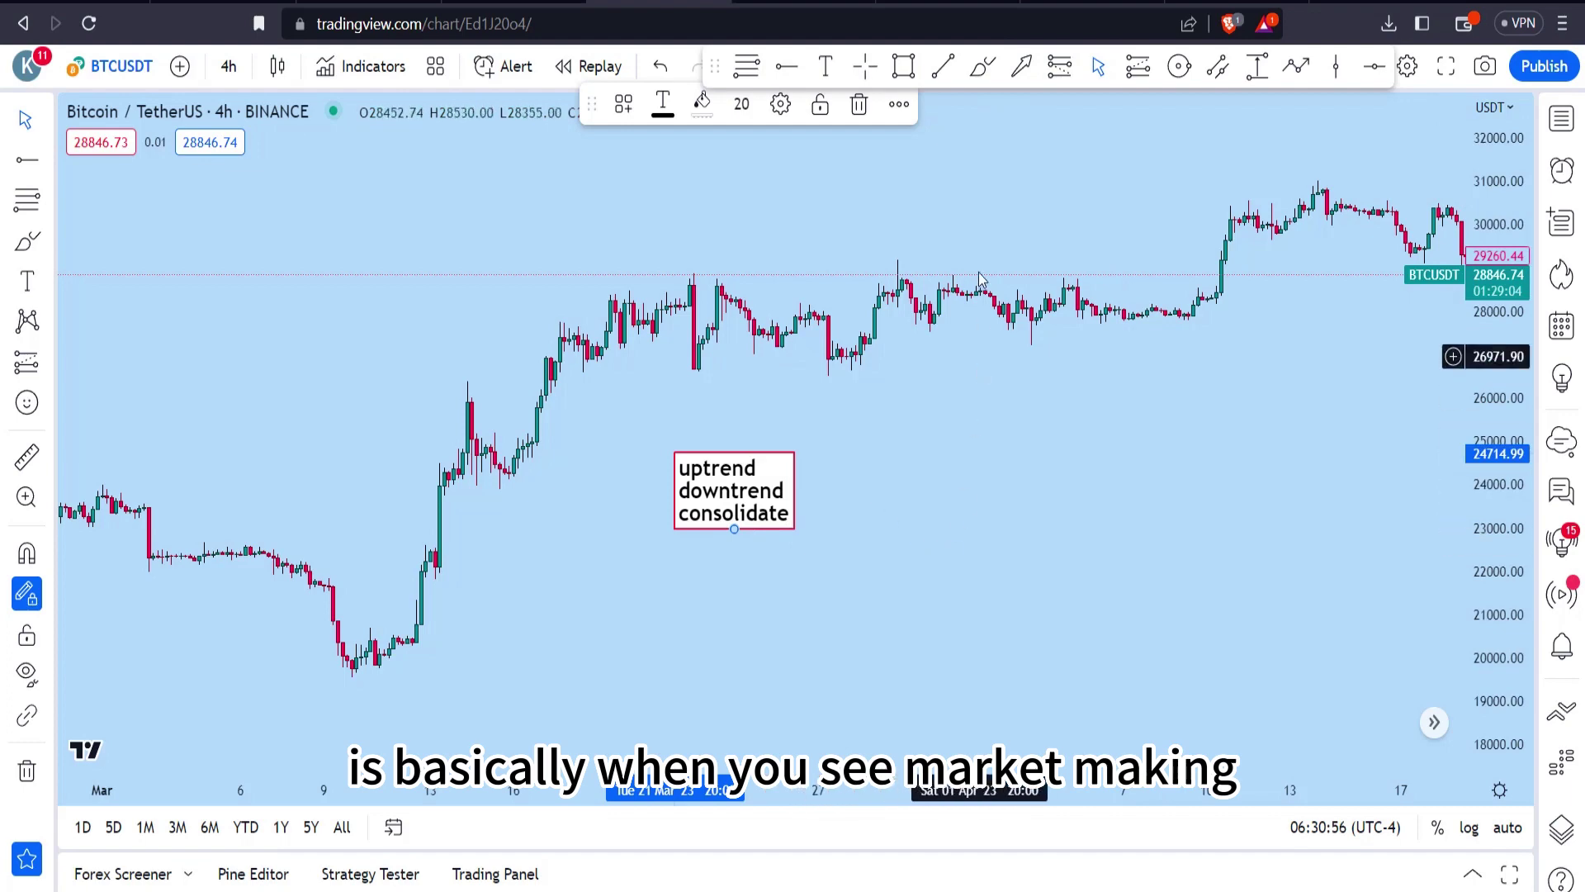
Step: Draw a zigzag path in the empty area below the candles, with four rising peaks from about 16000 to 25000 and rising lows
drag(974, 563, 753, 329)
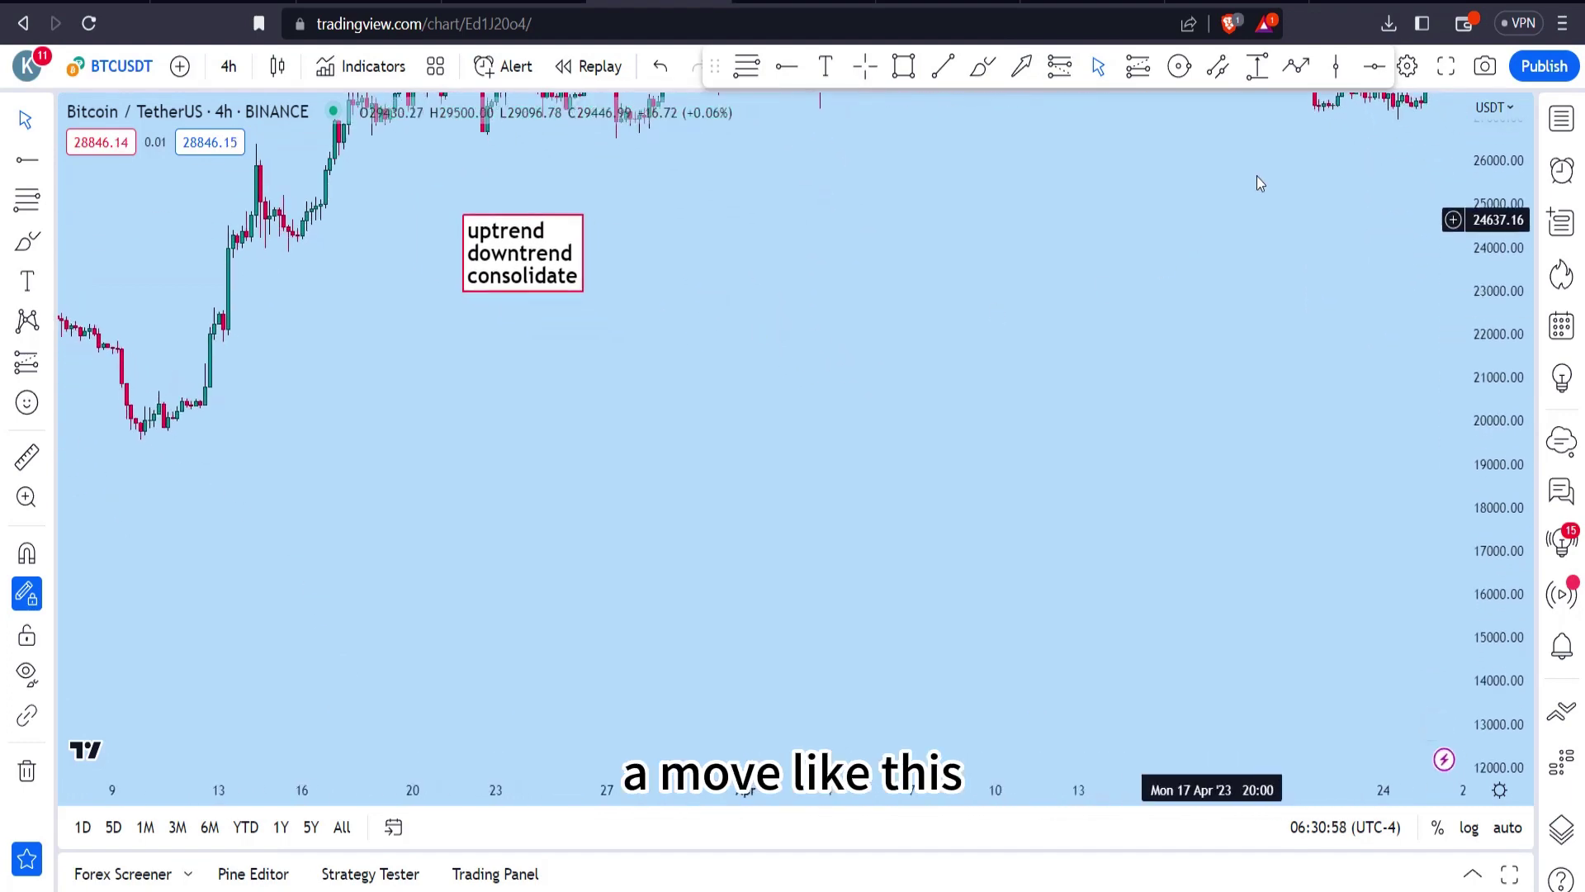
click(1296, 66)
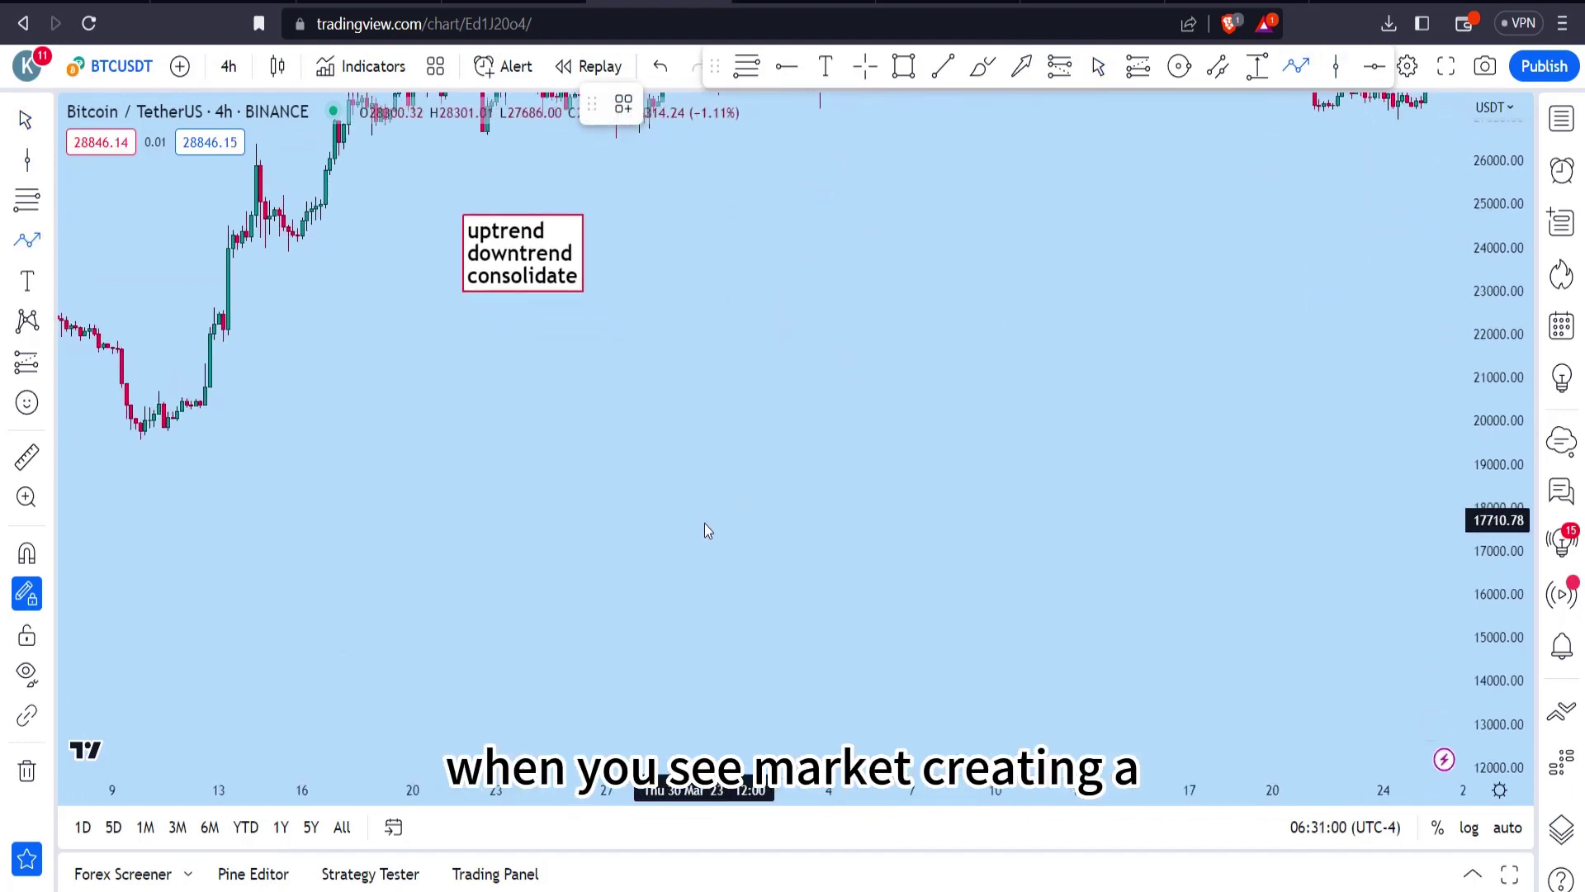
click(612, 596)
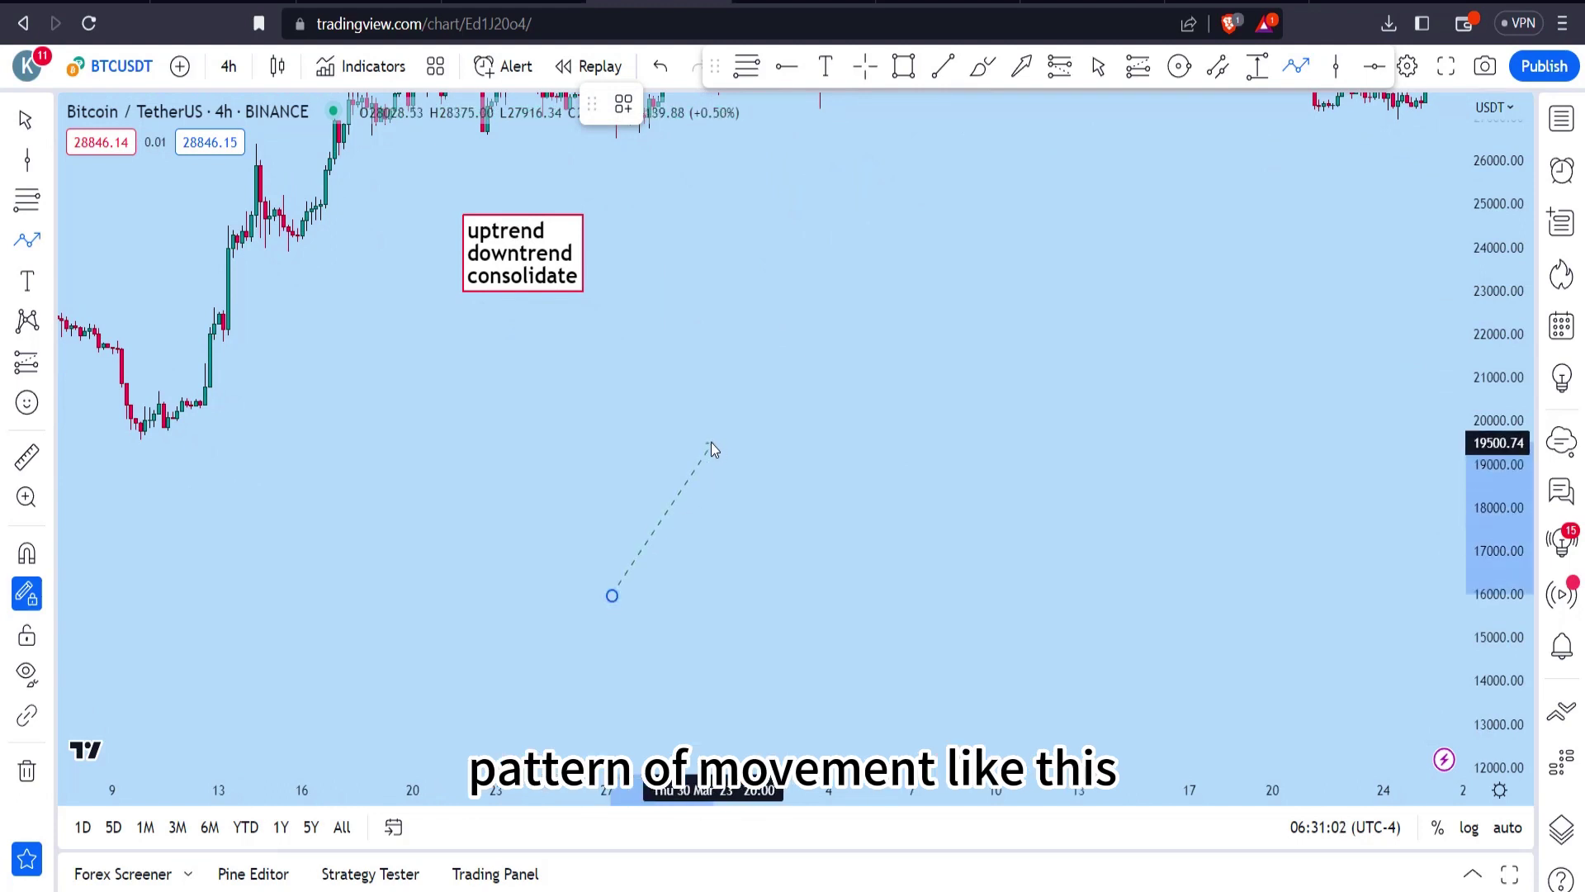
click(745, 564)
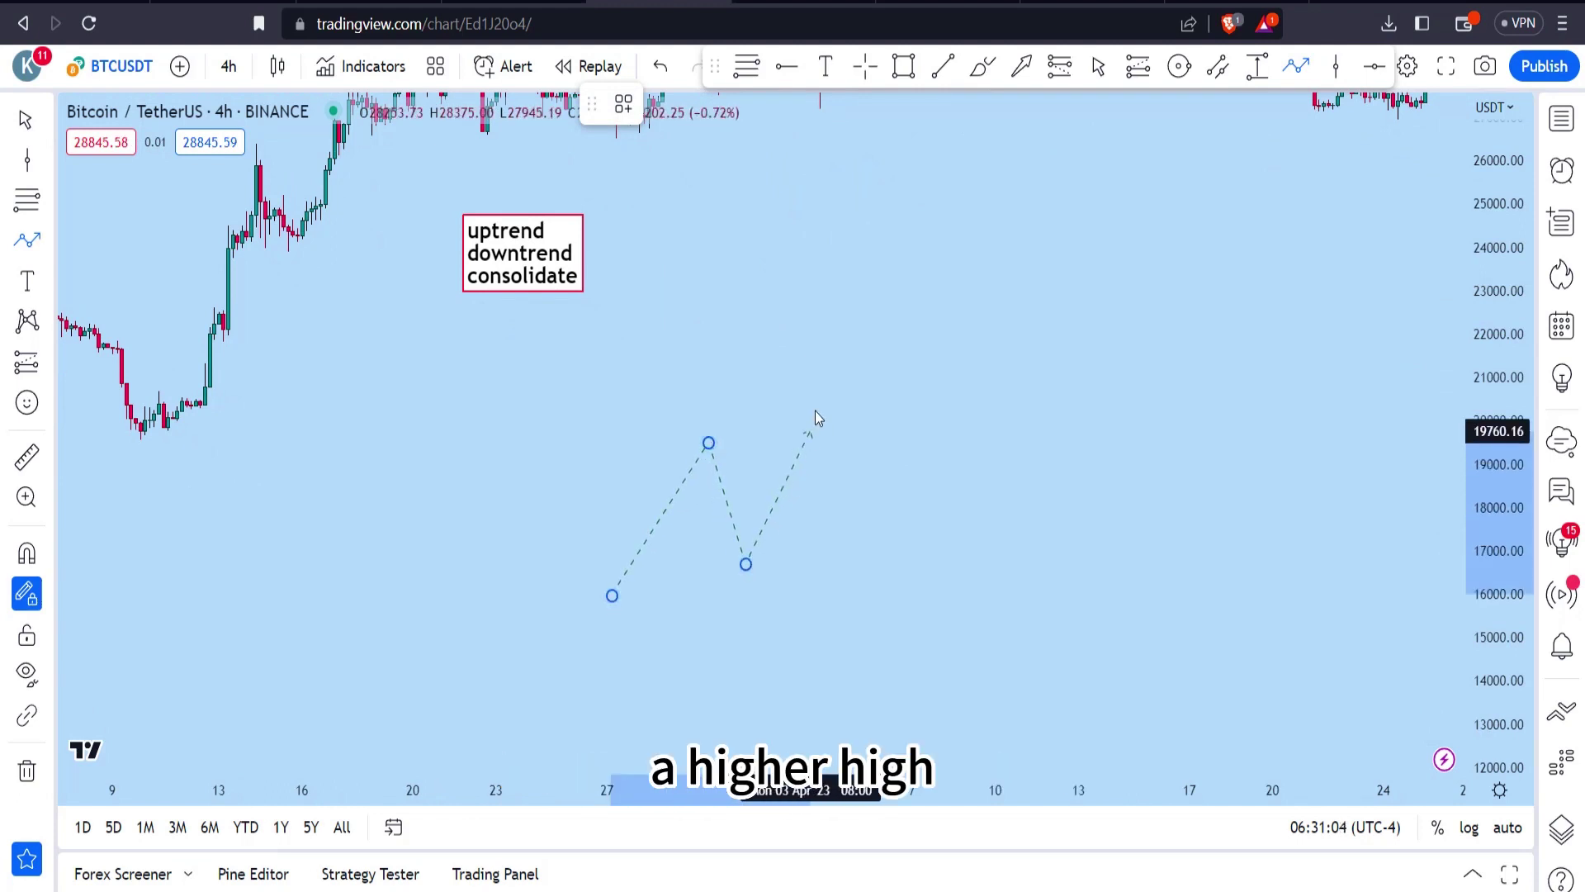
click(845, 370)
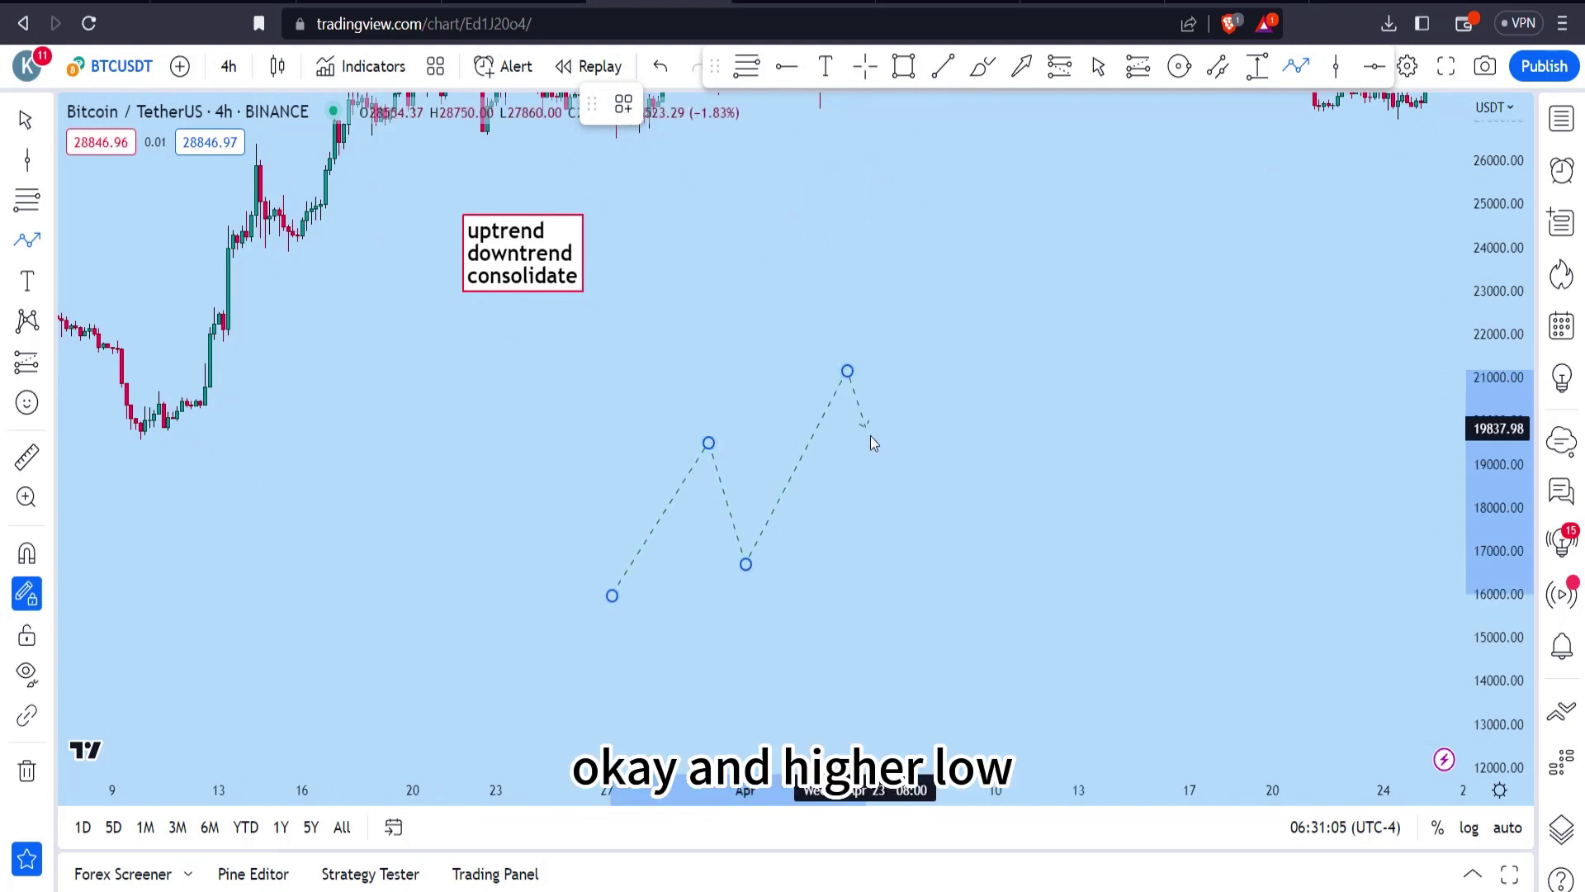
click(879, 484)
click(981, 278)
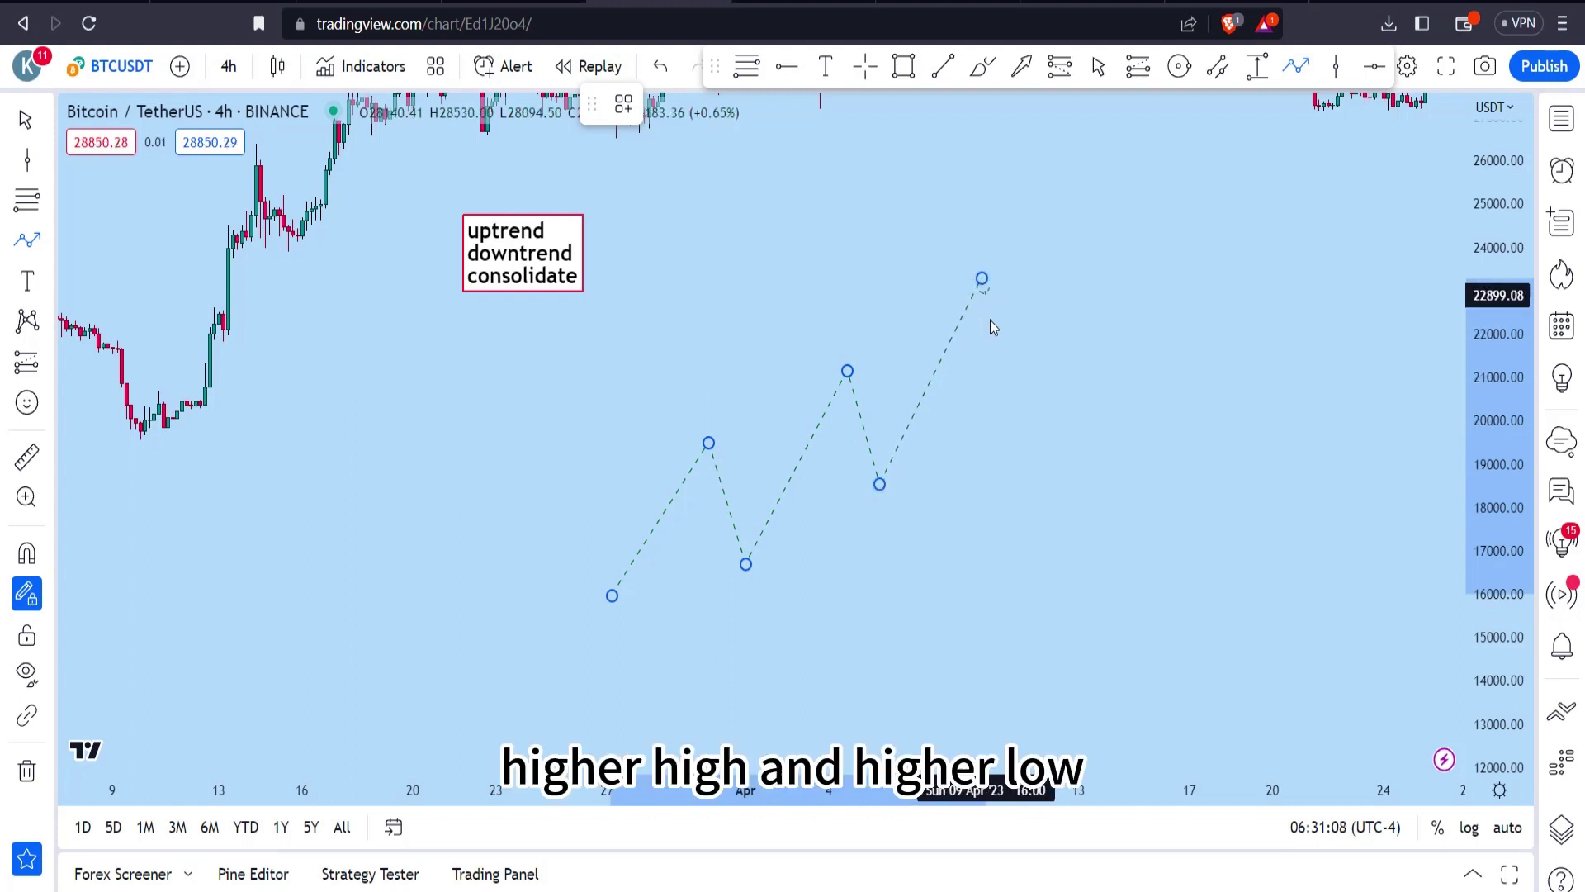
click(1022, 406)
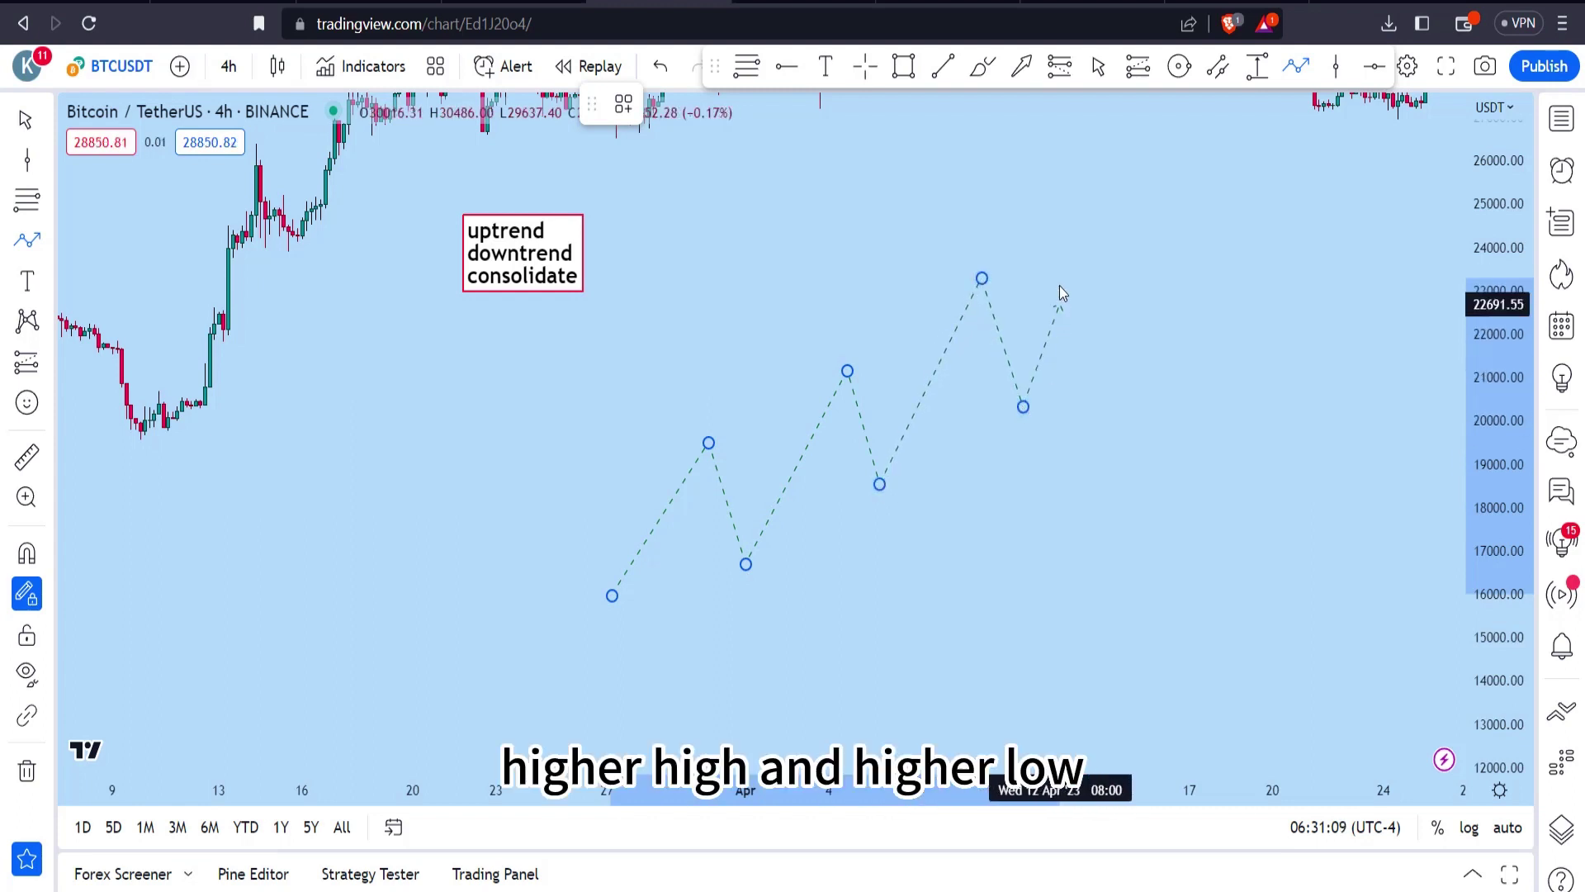
click(1082, 208)
double_click(1124, 348)
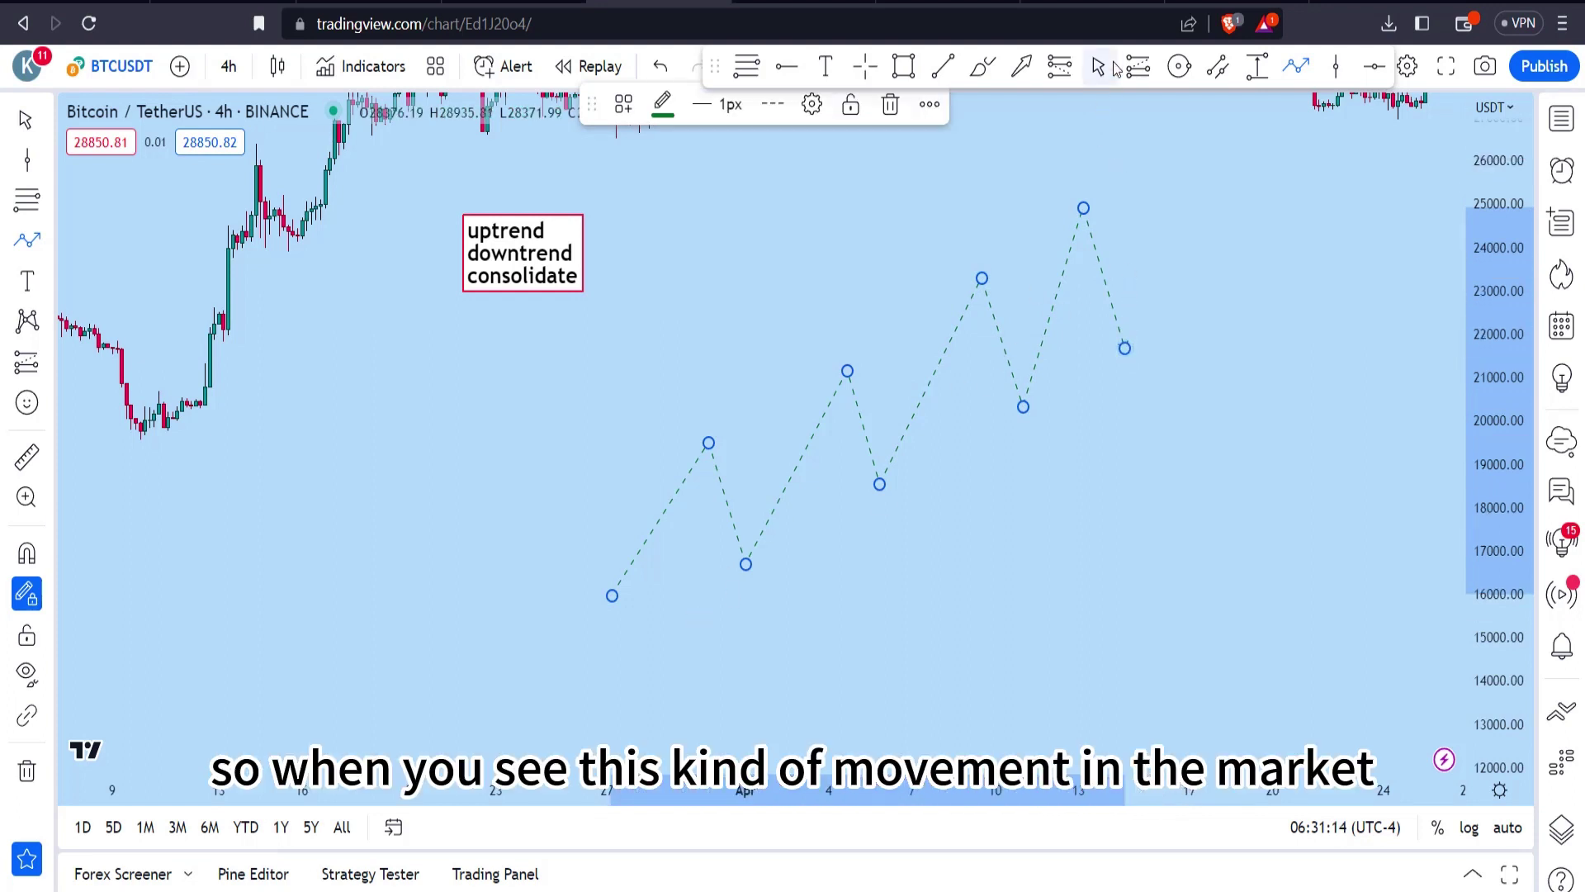
click(1171, 265)
Step: Circle each of the four rising peaks of the uptrend zigzag with the Brush tool to mark the higher highs
drag(1171, 265, 1035, 320)
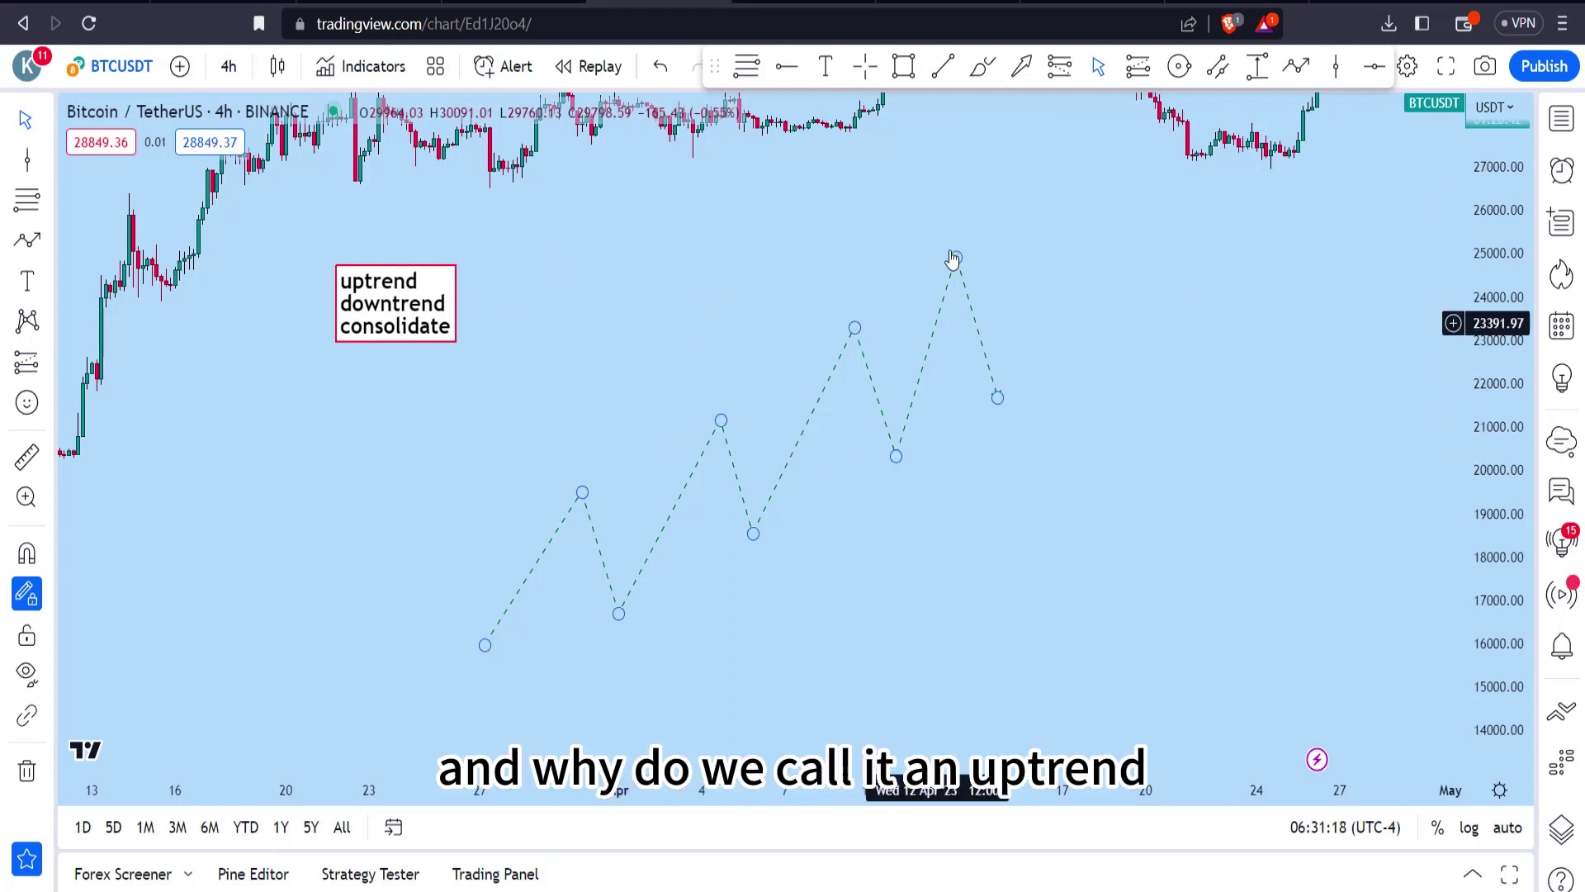
click(989, 74)
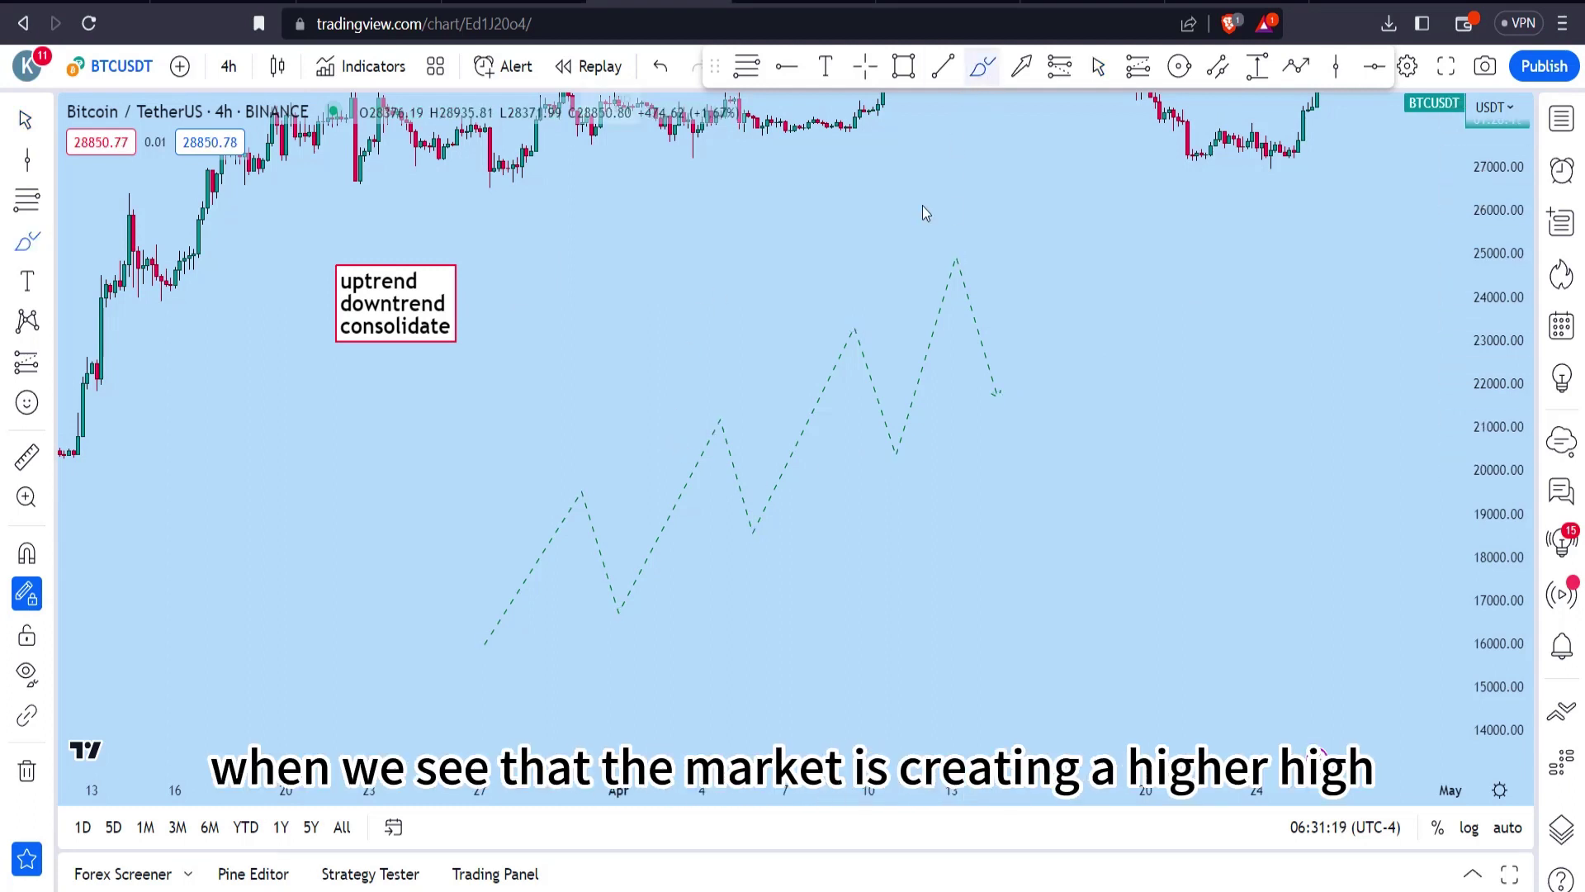
click(568, 483)
mouse_move(571, 502)
mouse_down()
mouse_move(619, 499)
mouse_move(568, 481)
mouse_up()
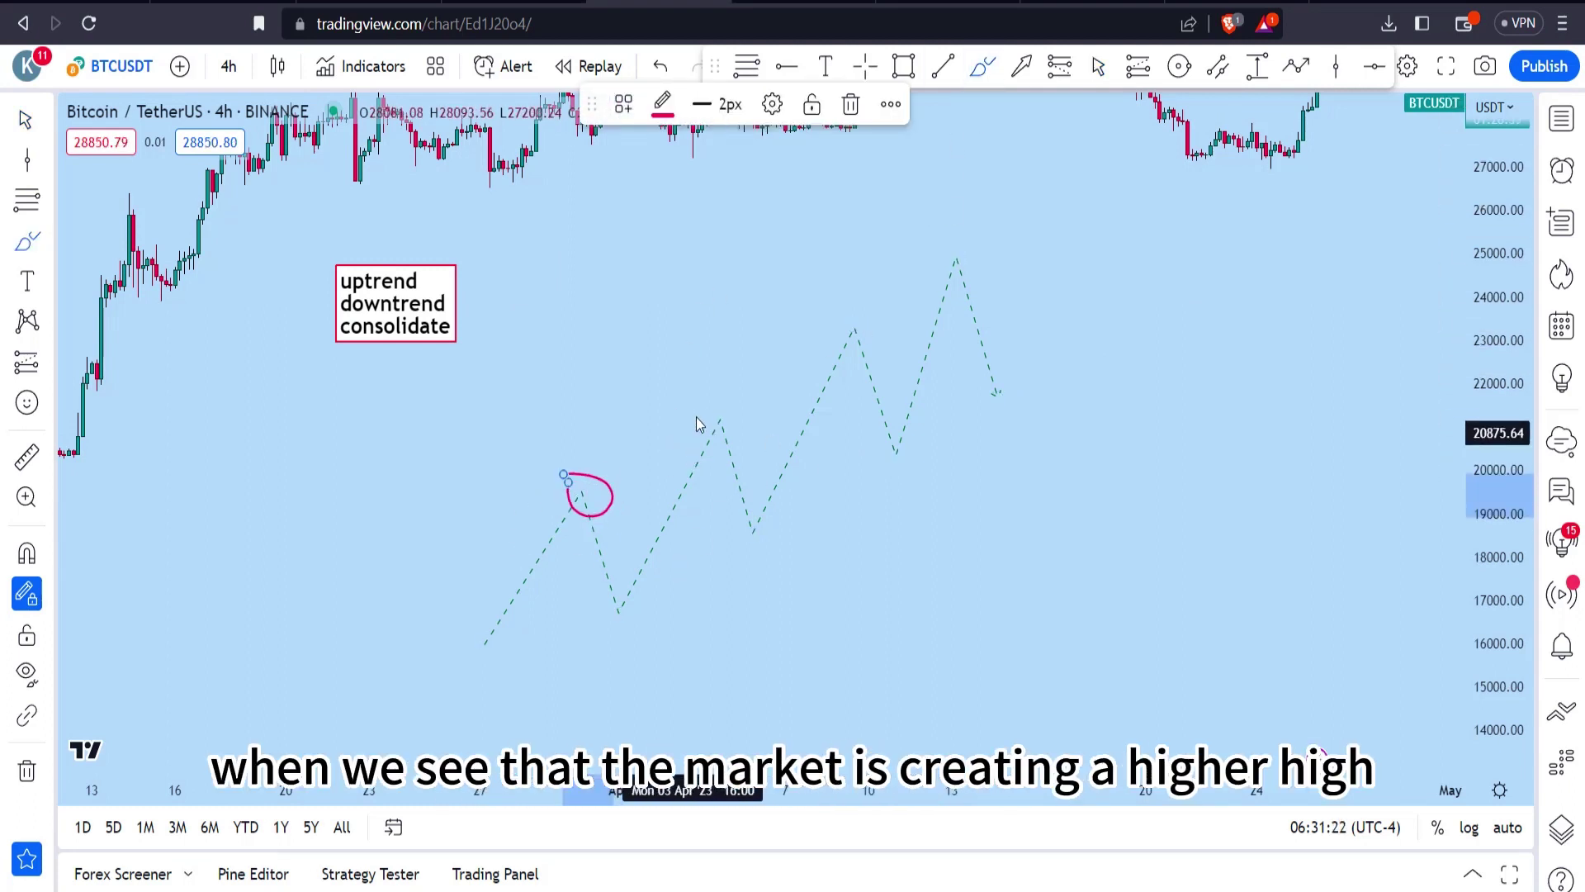
mouse_move(703, 402)
mouse_down()
mouse_move(702, 453)
mouse_move(707, 400)
mouse_up()
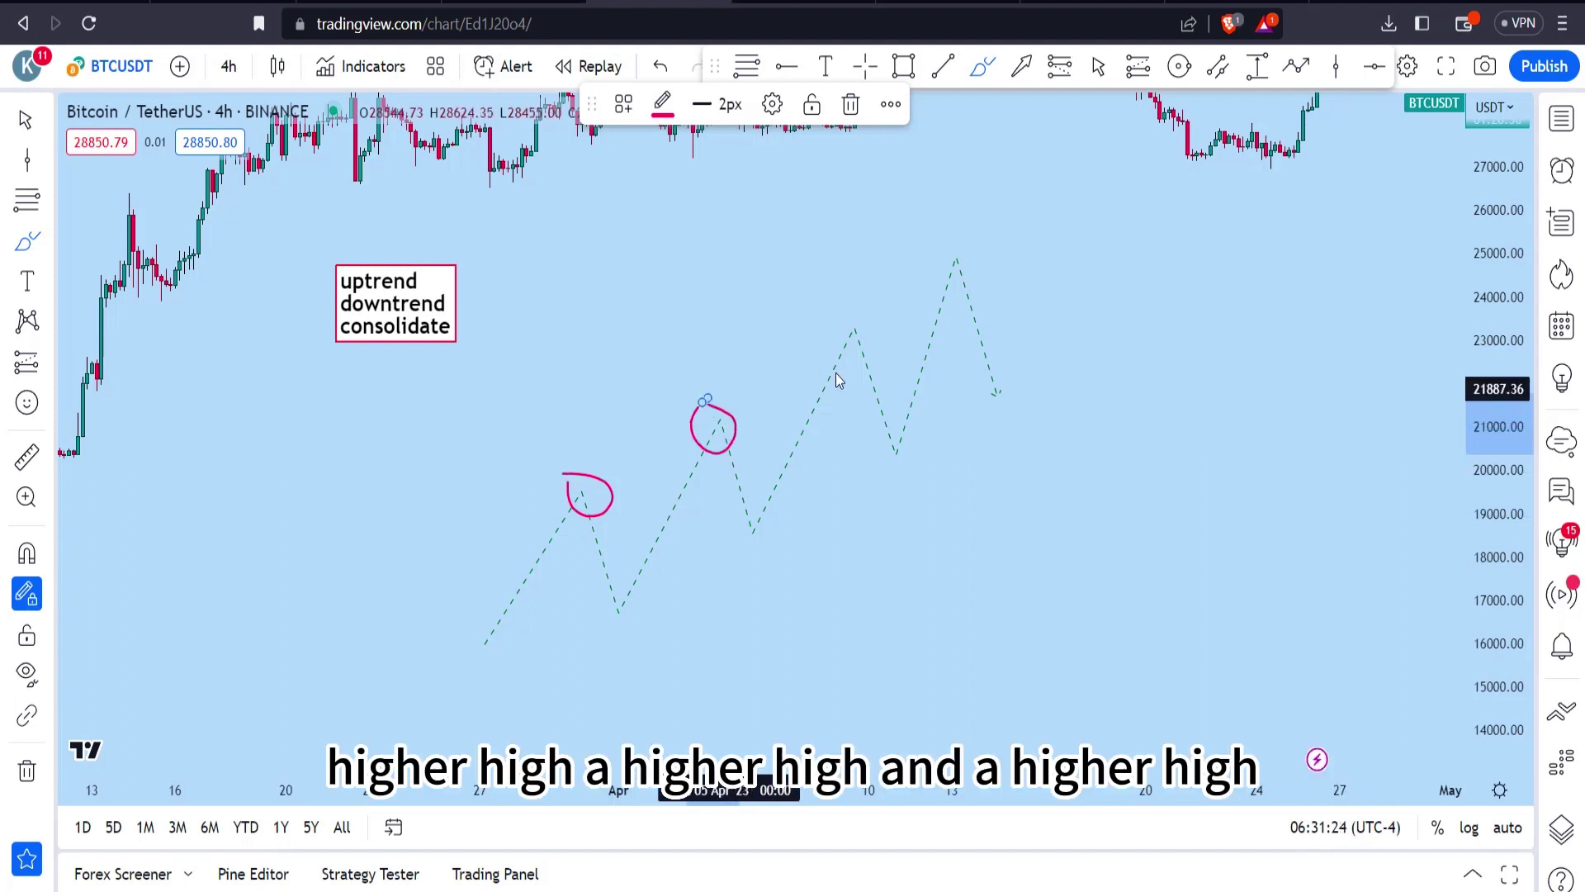
mouse_move(851, 316)
mouse_down()
mouse_move(836, 341)
mouse_move(840, 312)
mouse_up()
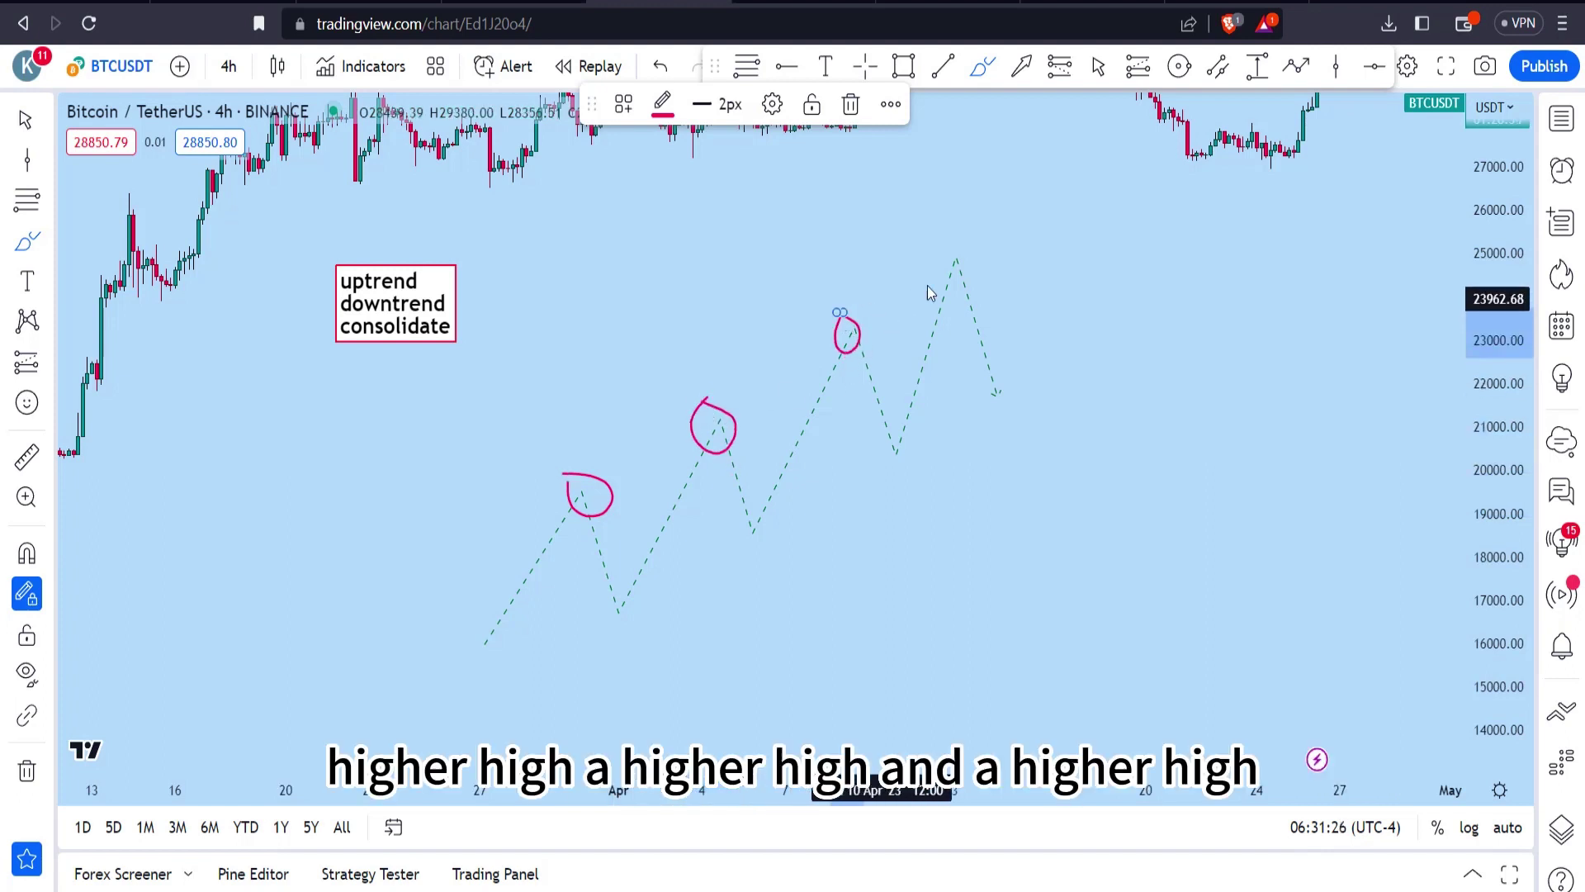
mouse_move(936, 246)
mouse_down()
mouse_move(950, 290)
mouse_move(937, 246)
mouse_up()
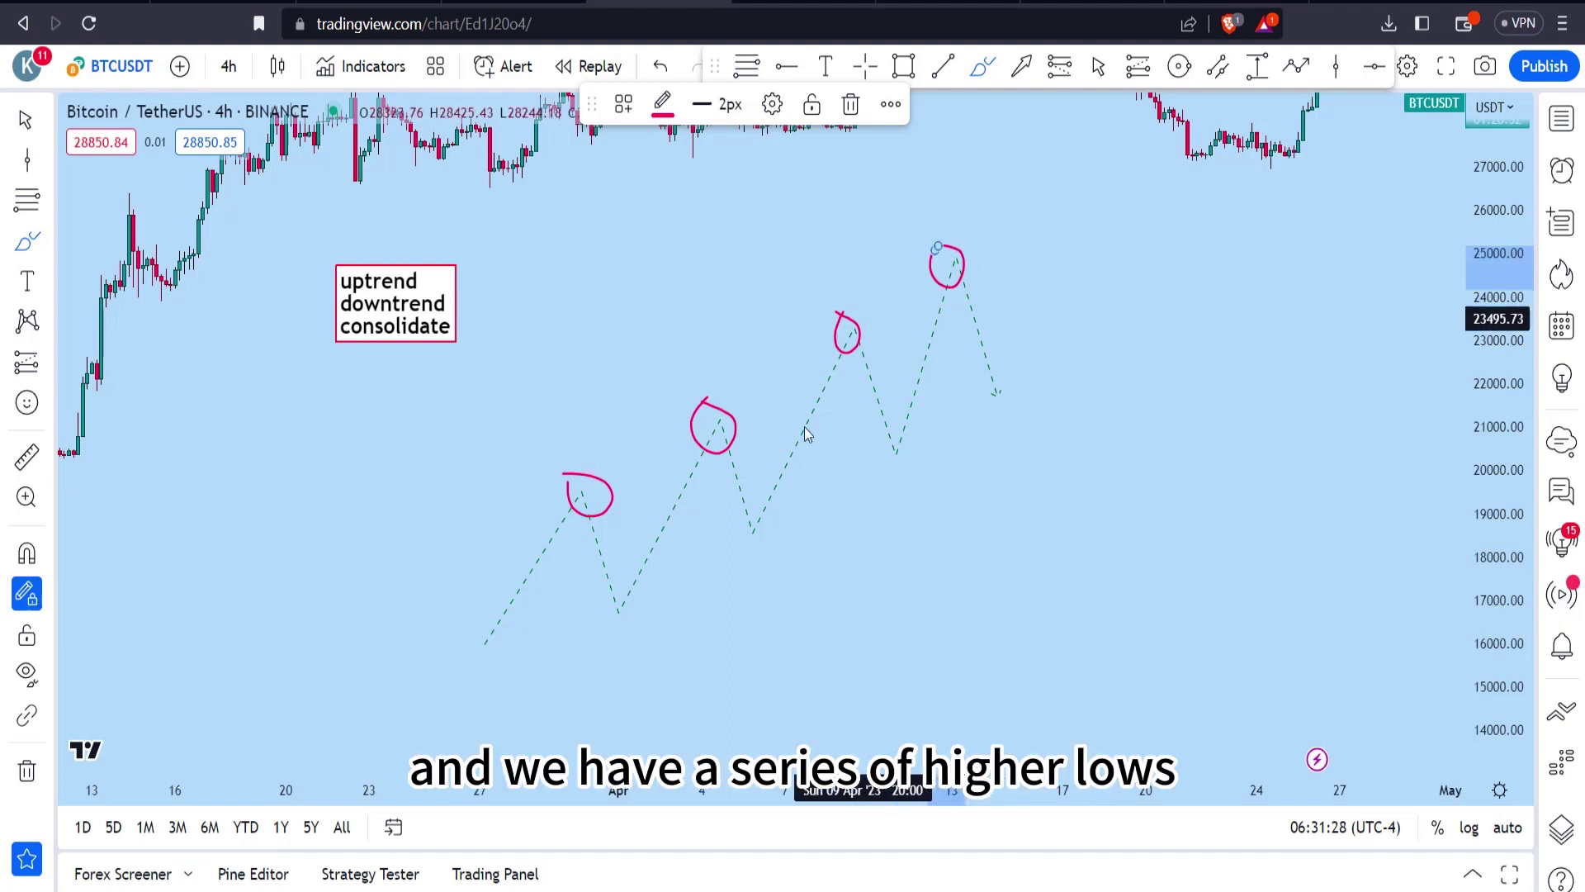
Step: Circle the three rising lows and the end point of the uptrend zigzag with the brush to mark the higher lows
mouse_move(615, 584)
mouse_down()
mouse_move(617, 631)
mouse_move(614, 592)
mouse_up()
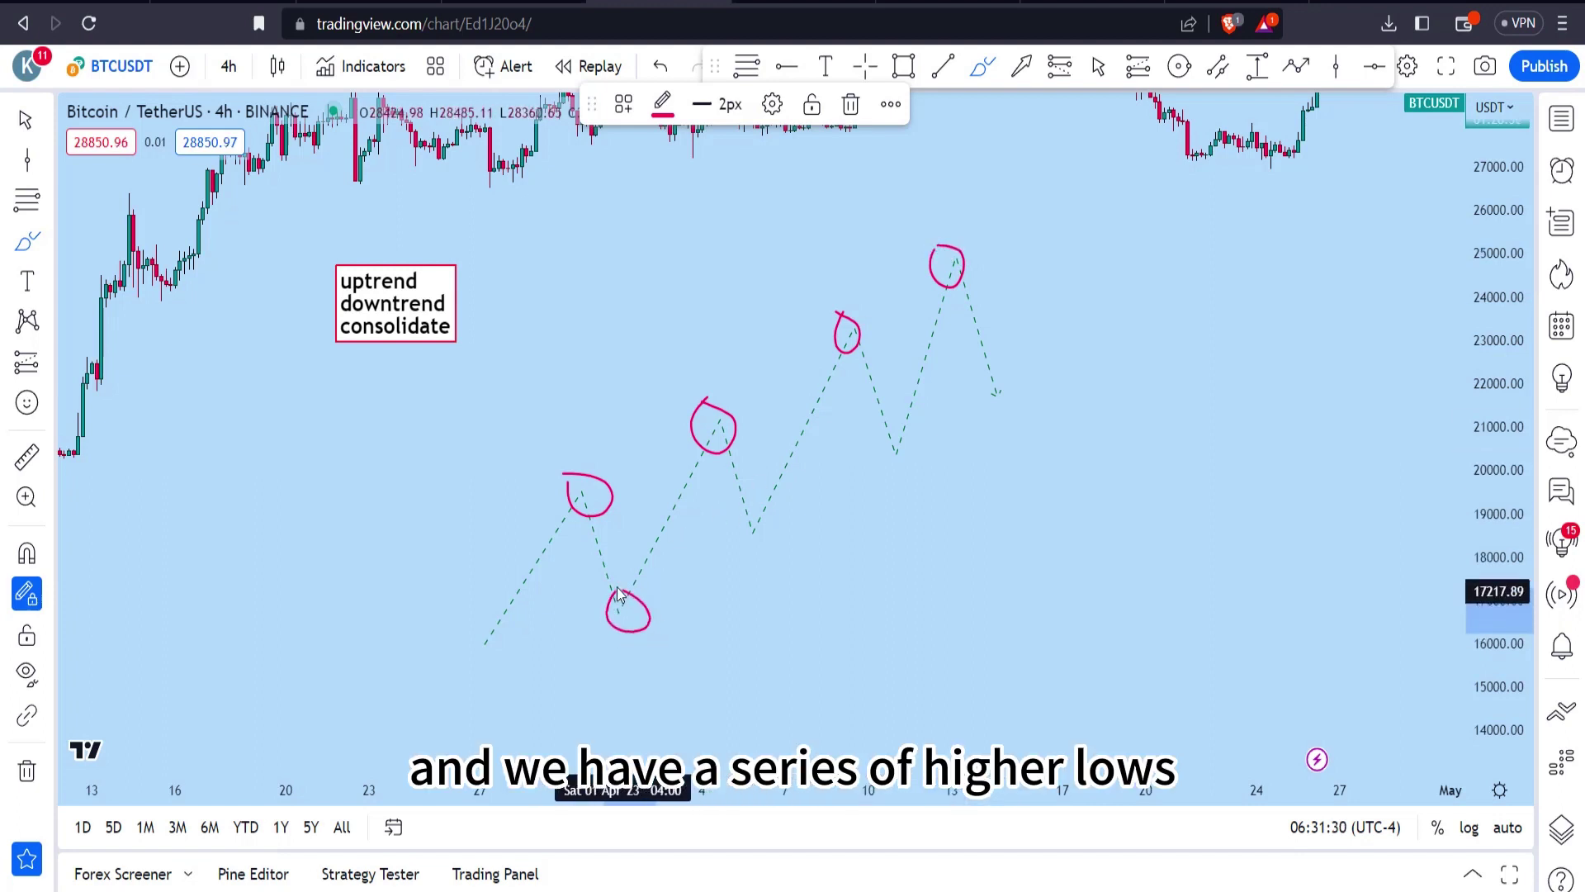
drag(740, 528, 752, 539)
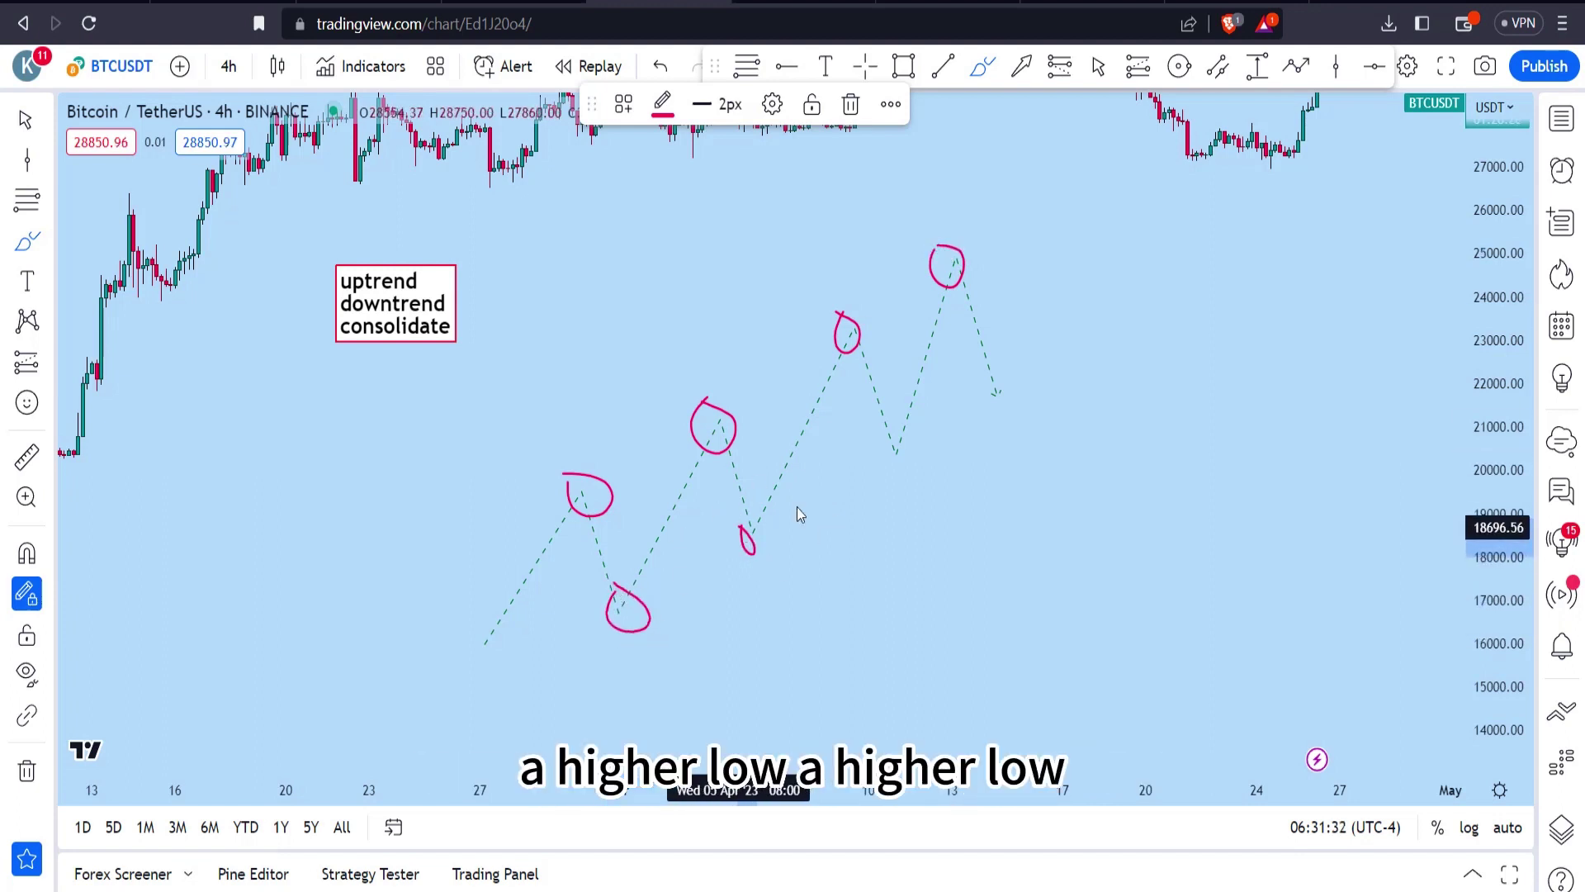
mouse_move(909, 425)
mouse_down()
mouse_move(898, 479)
mouse_move(904, 426)
mouse_up()
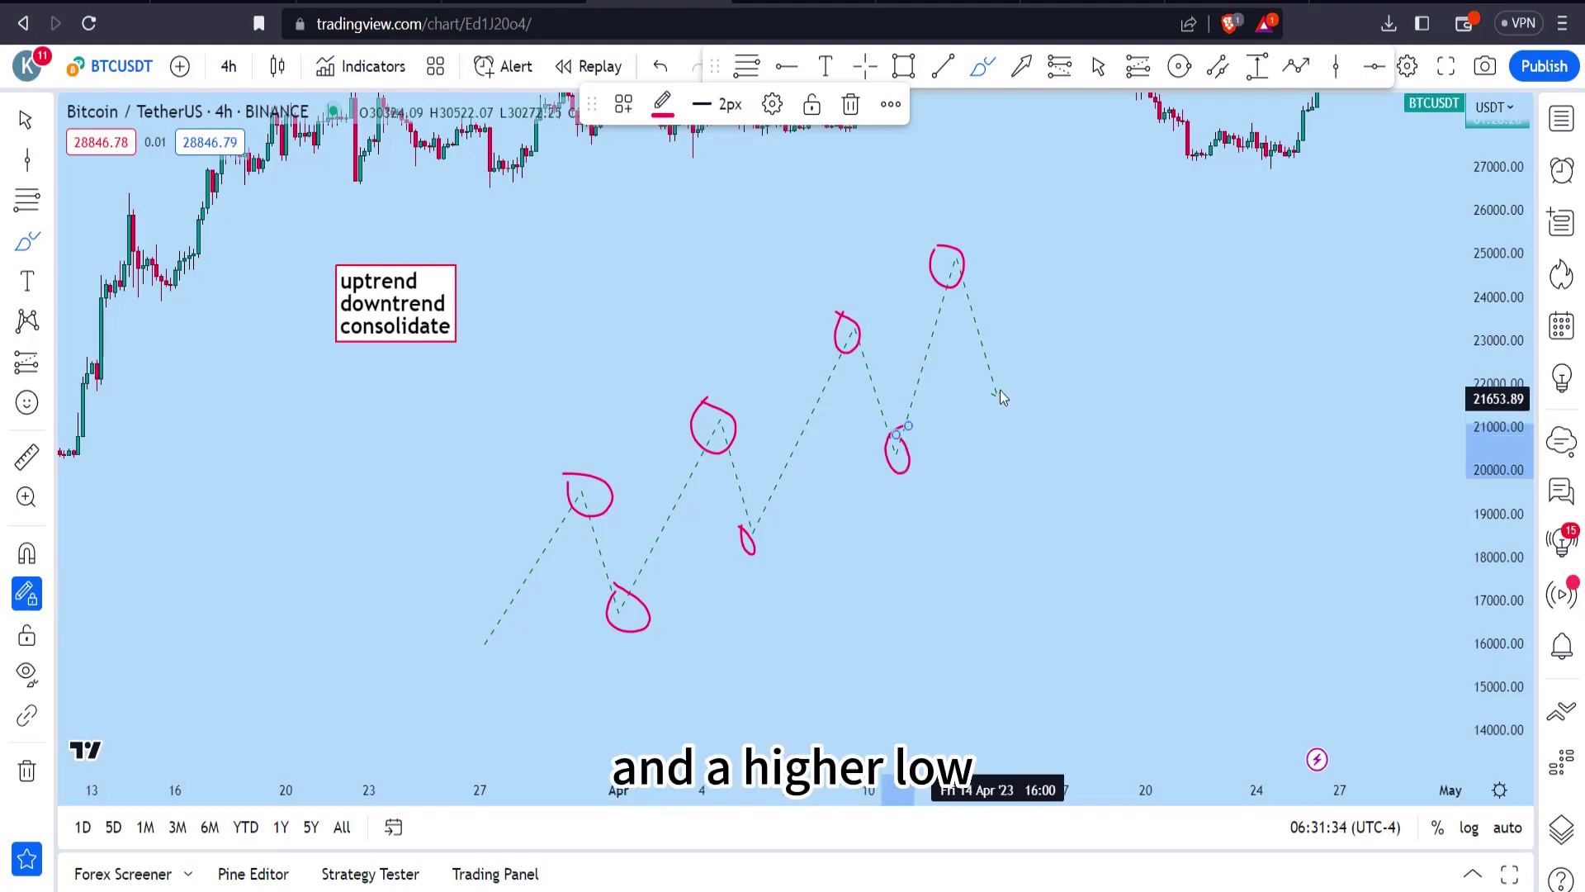
mouse_move(990, 376)
mouse_down()
mouse_move(990, 402)
mouse_move(1017, 415)
mouse_move(995, 383)
mouse_up()
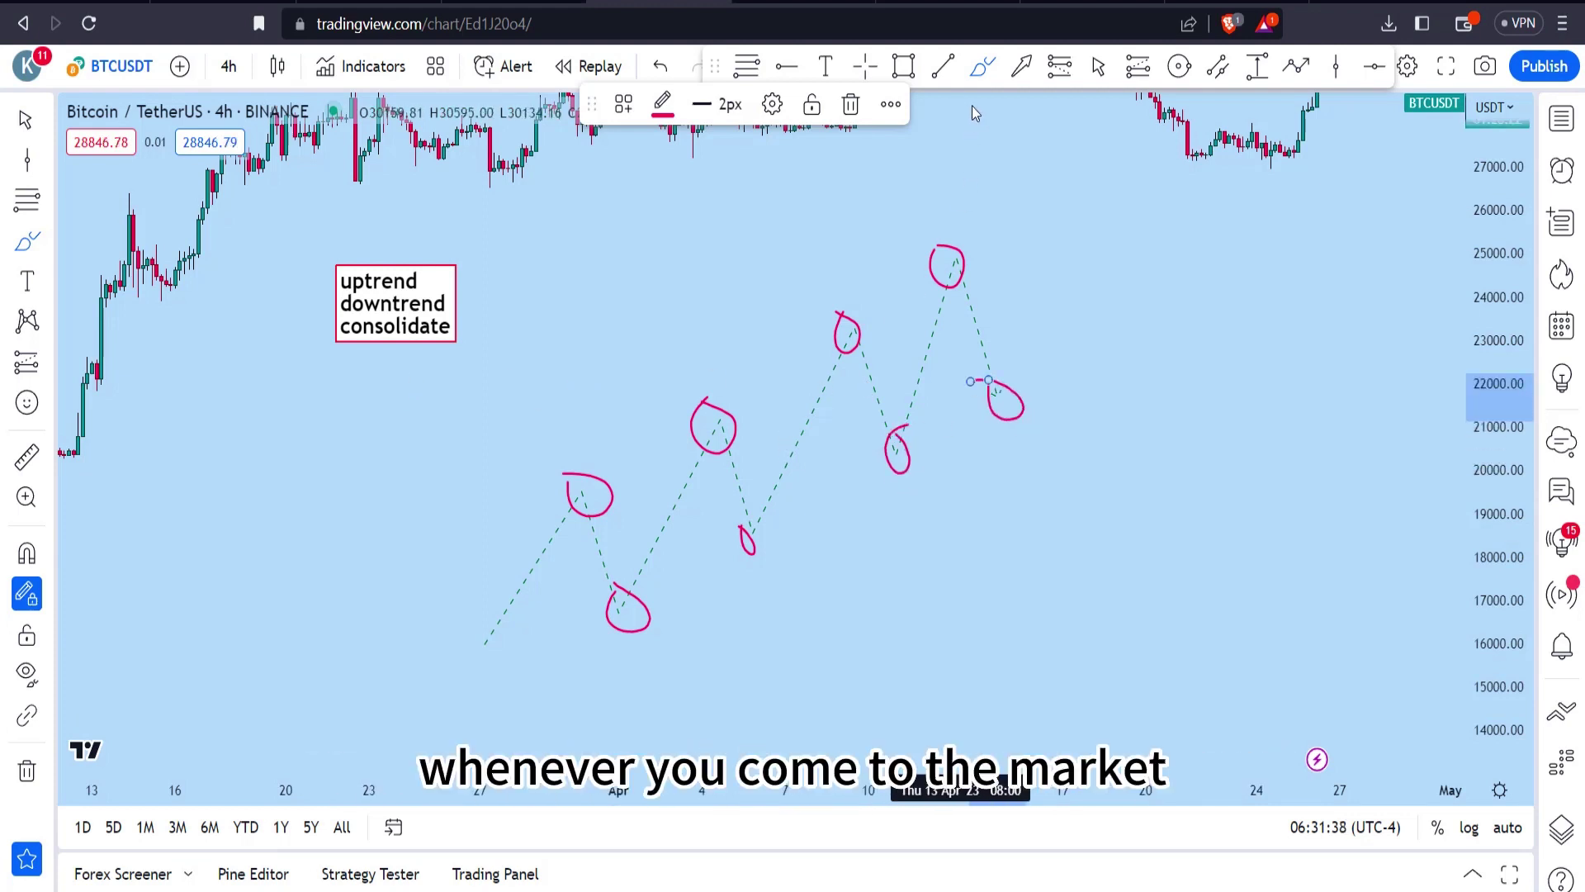
click(1098, 67)
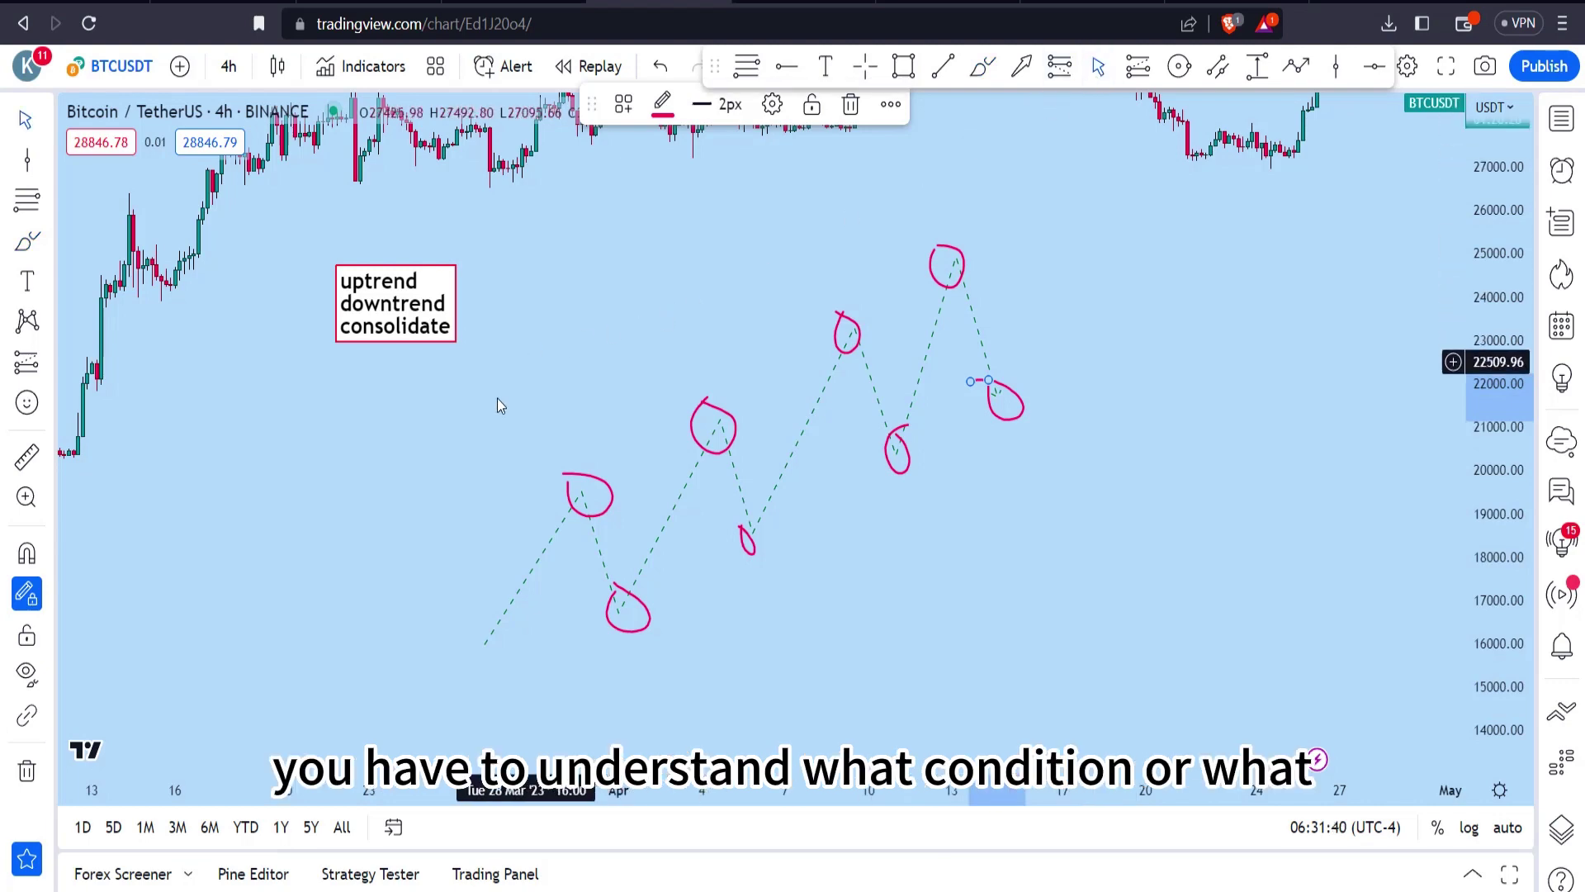
drag(421, 440, 699, 553)
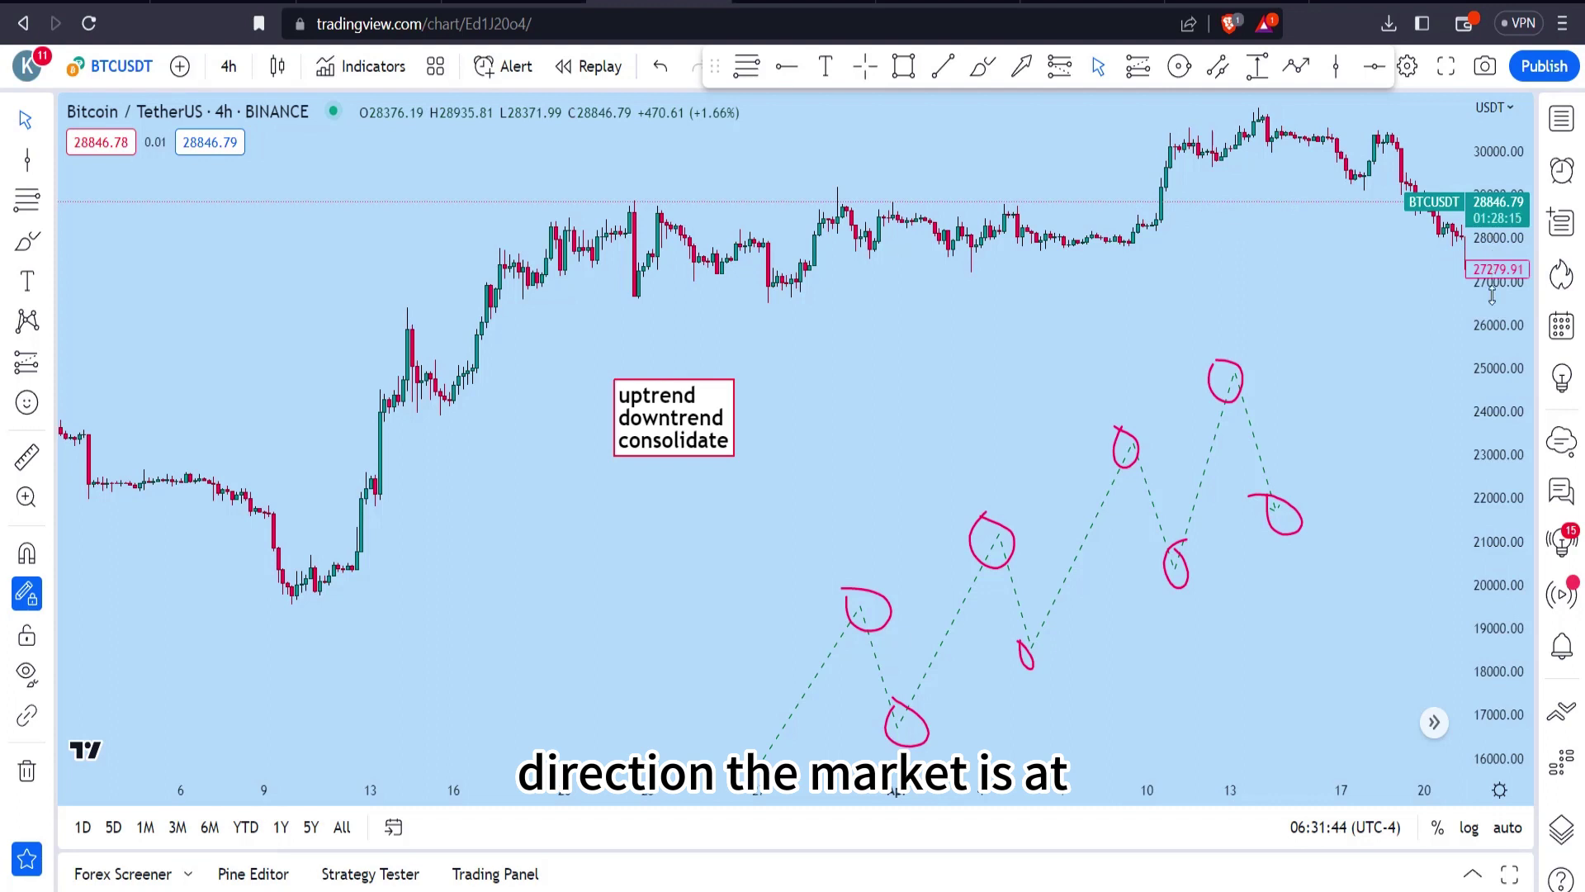
drag(1493, 295, 1403, 281)
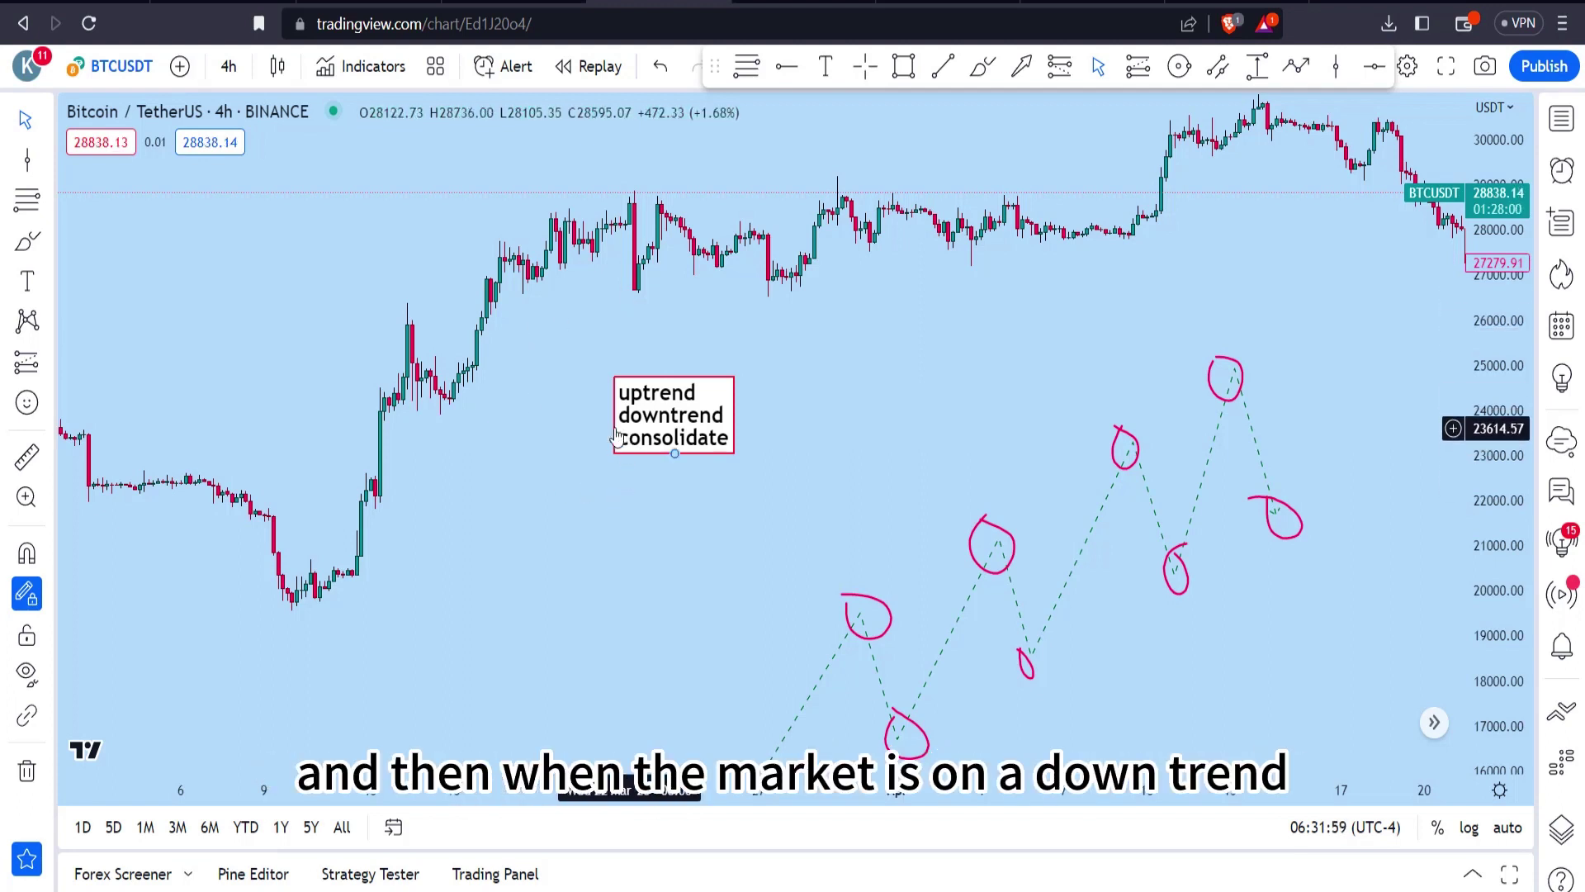
drag(675, 593, 389, 378)
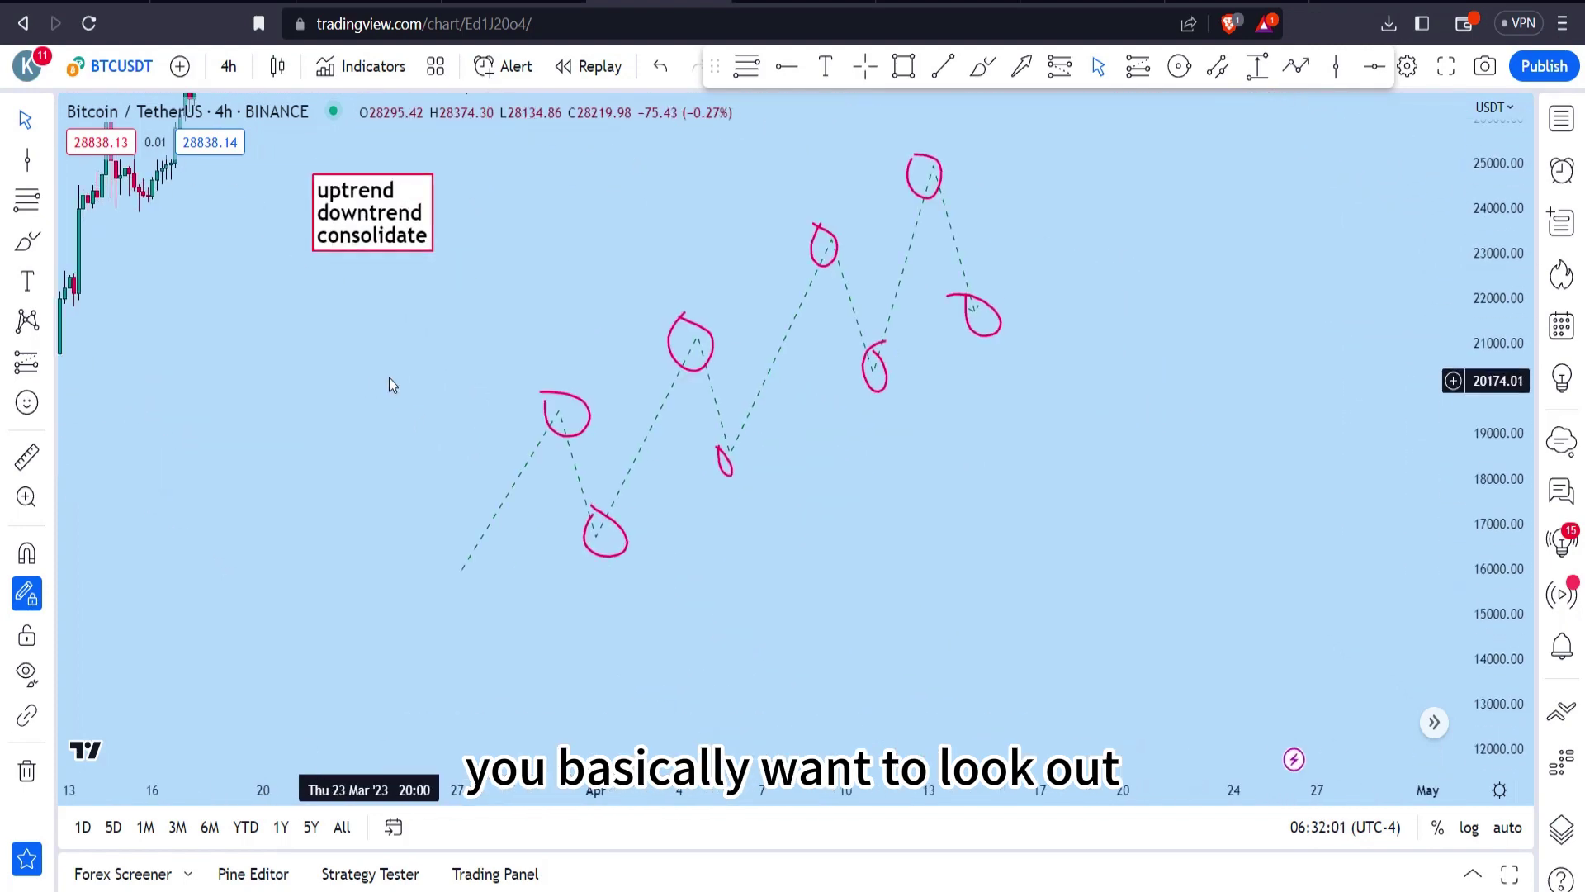
drag(778, 552, 488, 408)
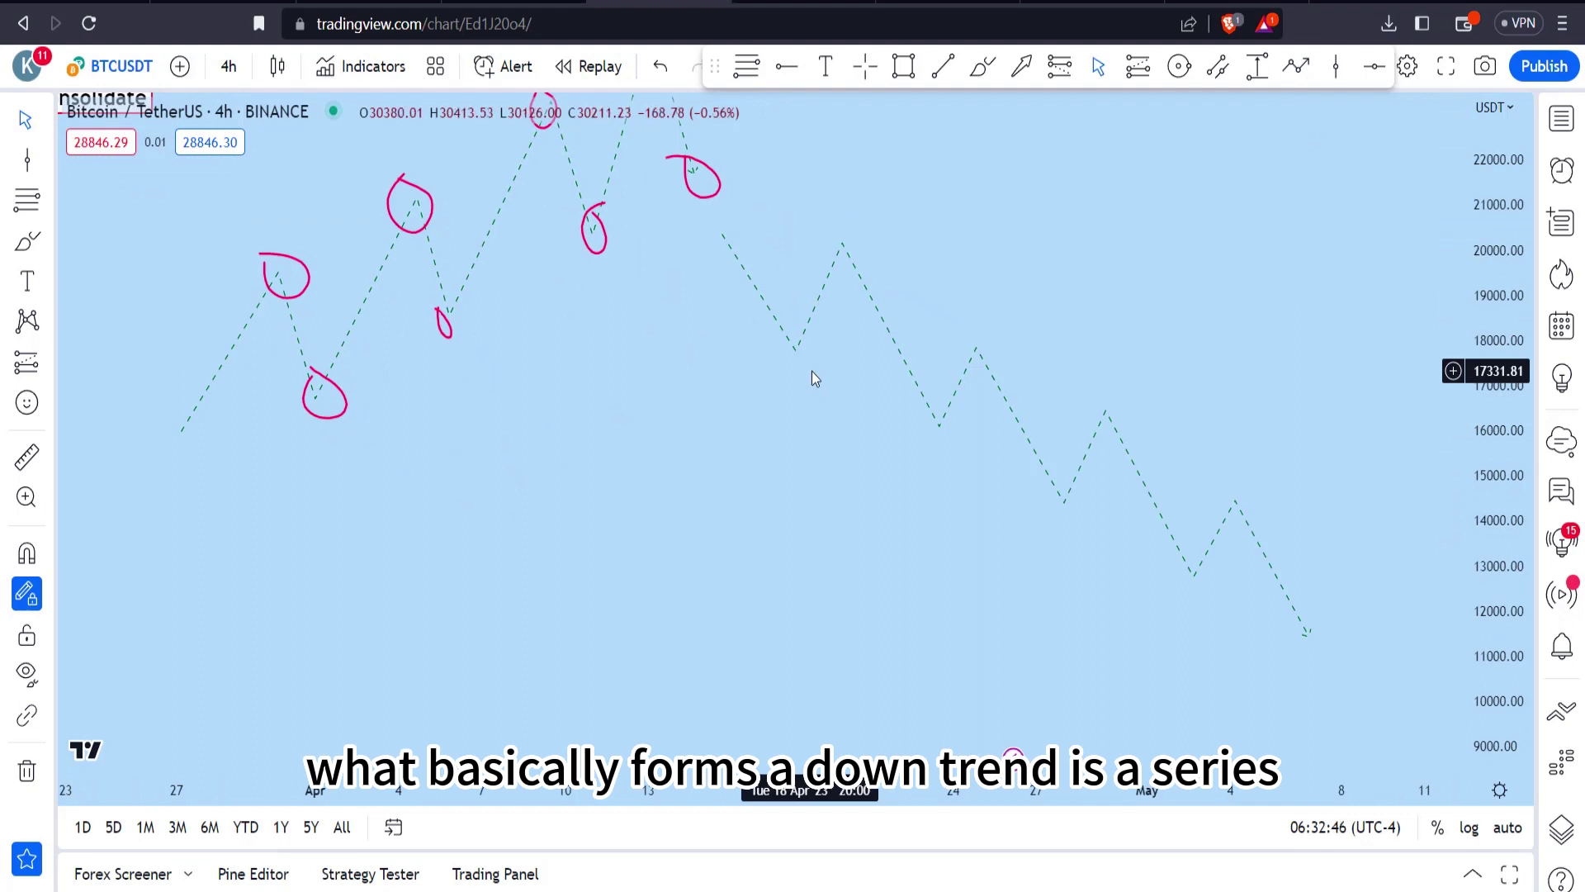
Step: Mark the four lower highs and four lower lows of the falling zigzag with small brush loops
click(974, 76)
mouse_move(830, 217)
mouse_down()
mouse_move(828, 262)
mouse_move(841, 229)
mouse_up()
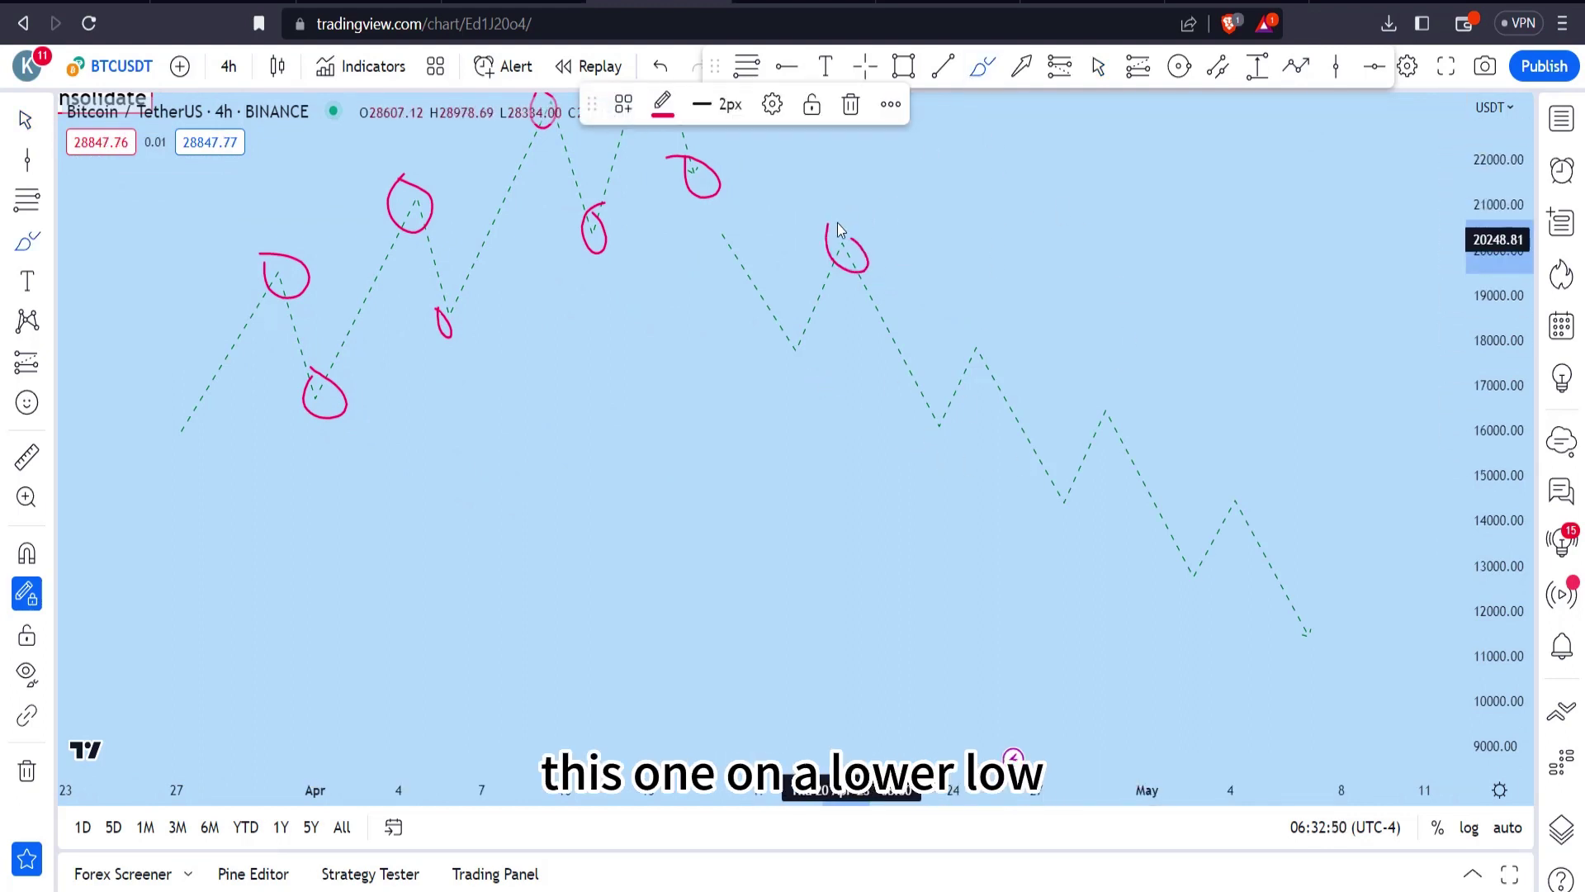
mouse_move(797, 341)
mouse_down()
mouse_move(805, 374)
mouse_move(795, 342)
mouse_up()
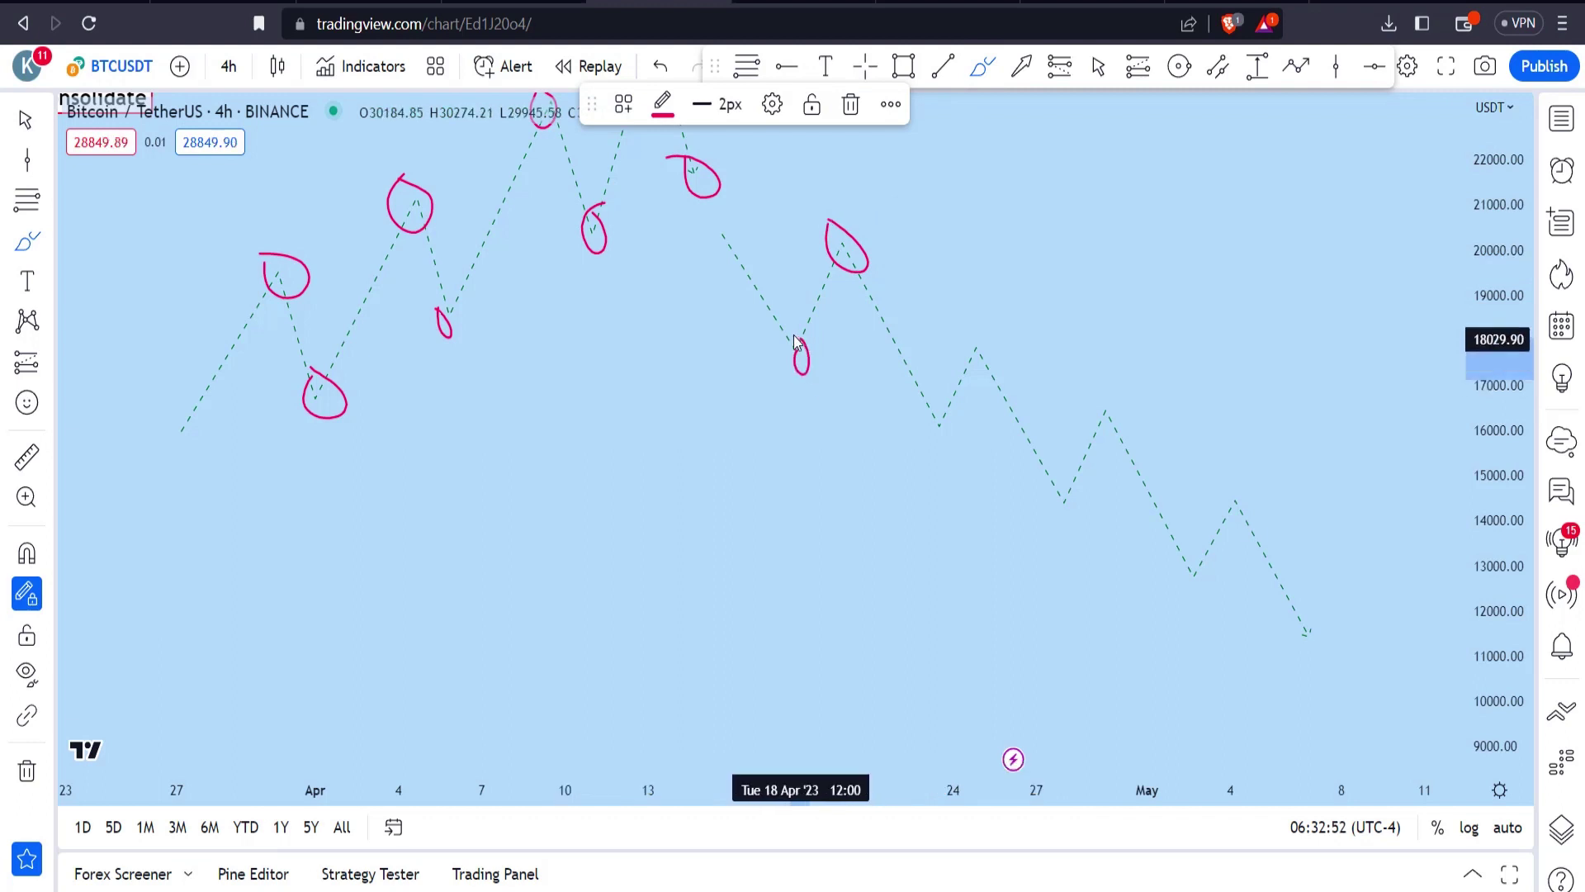
drag(983, 328, 978, 332)
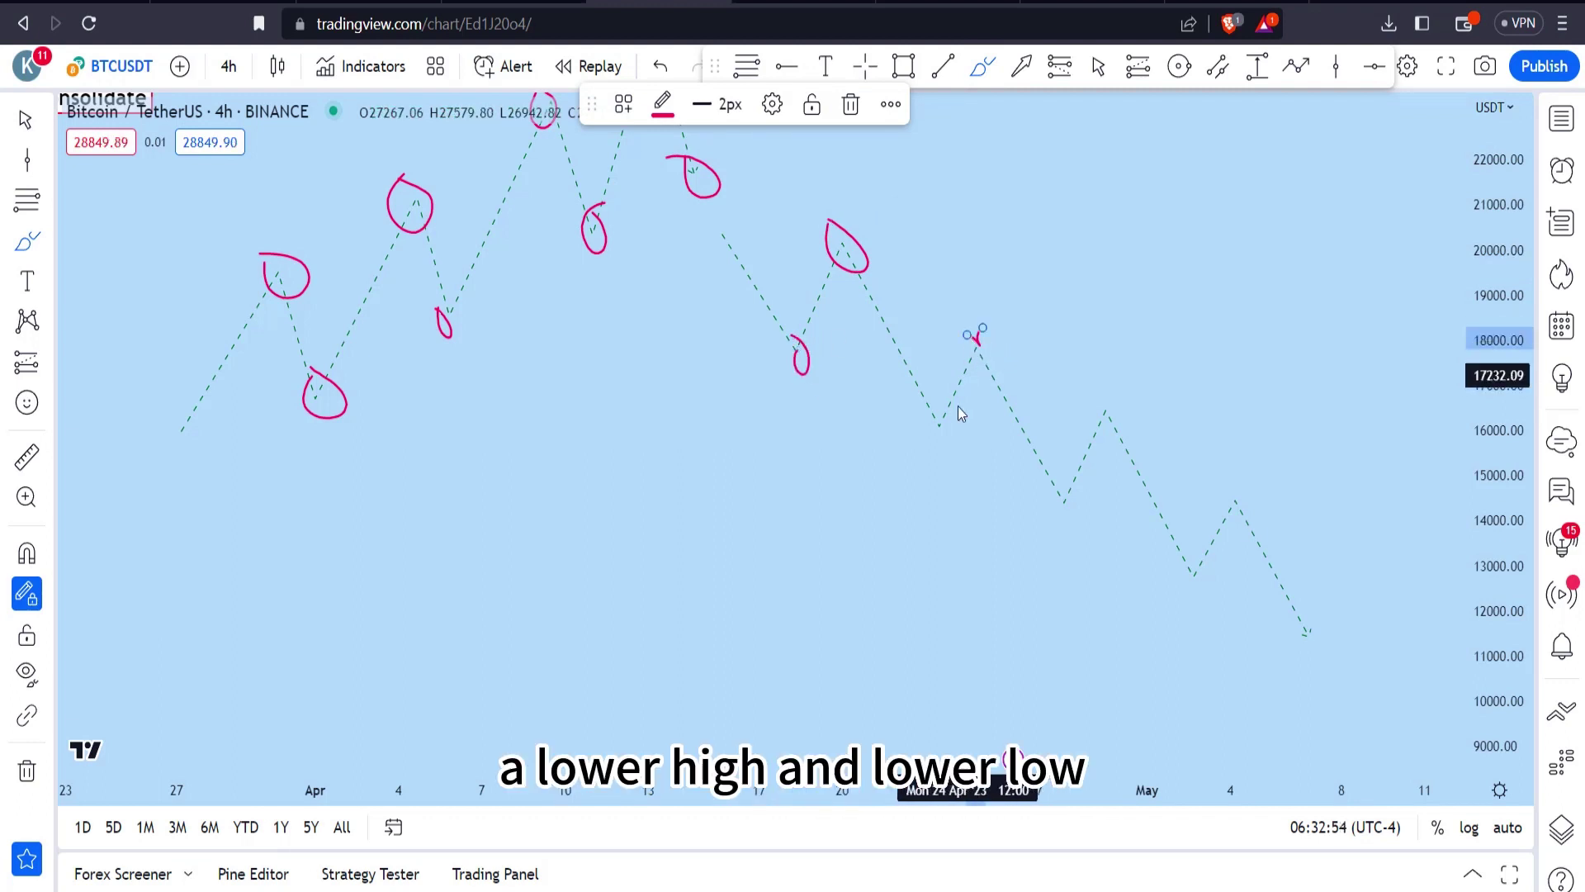
drag(944, 457, 943, 417)
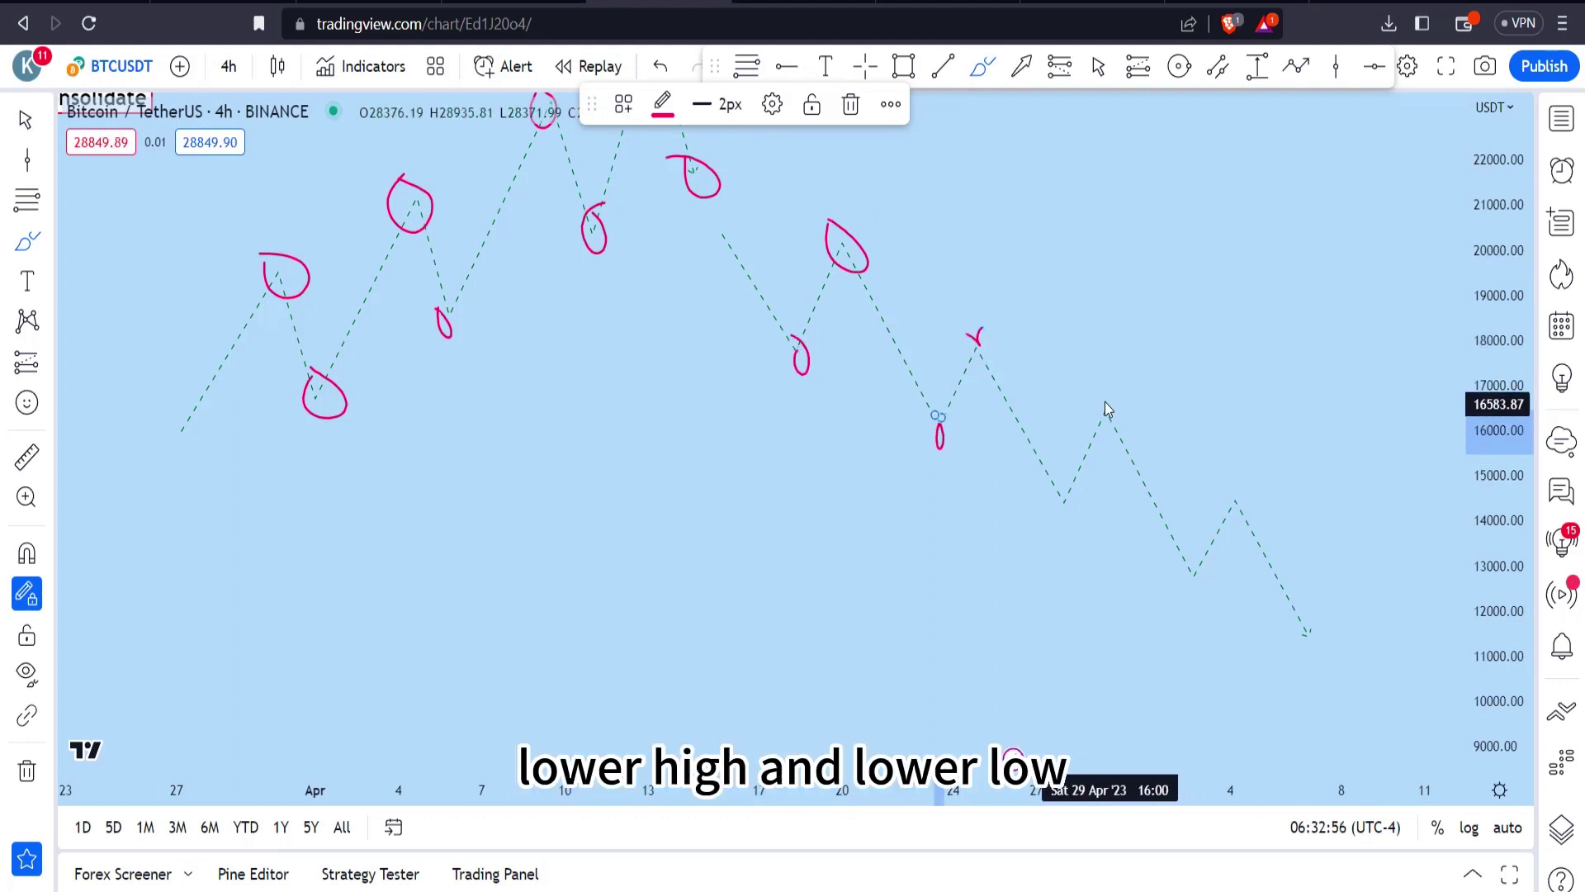
drag(1101, 405, 1108, 431)
drag(1061, 503, 1067, 535)
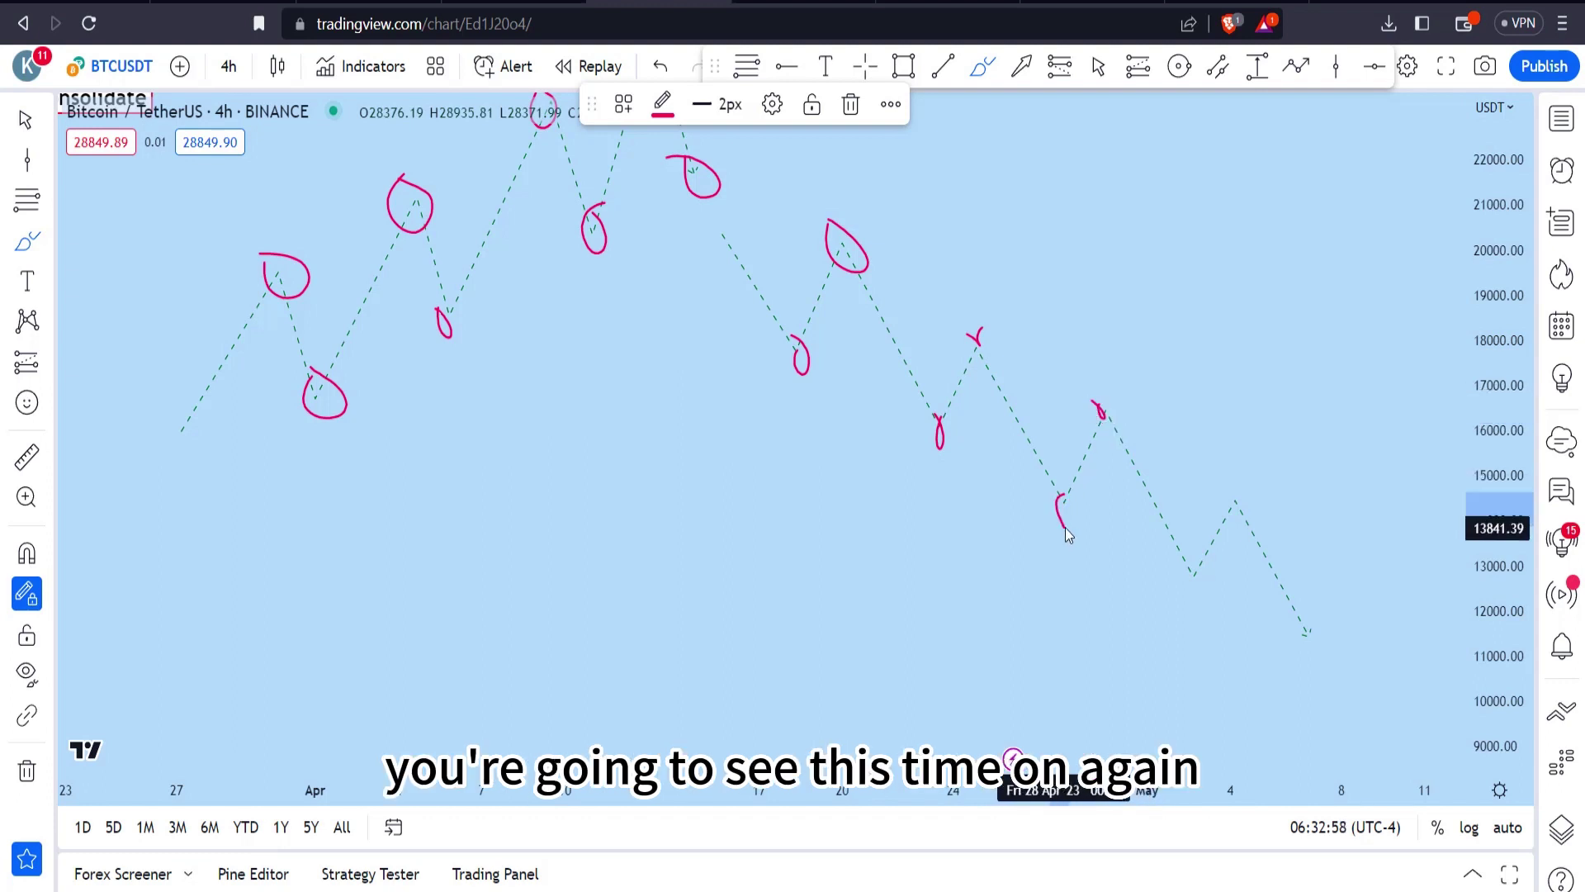
mouse_move(1226, 466)
mouse_down()
mouse_move(1235, 513)
mouse_move(1232, 483)
mouse_up()
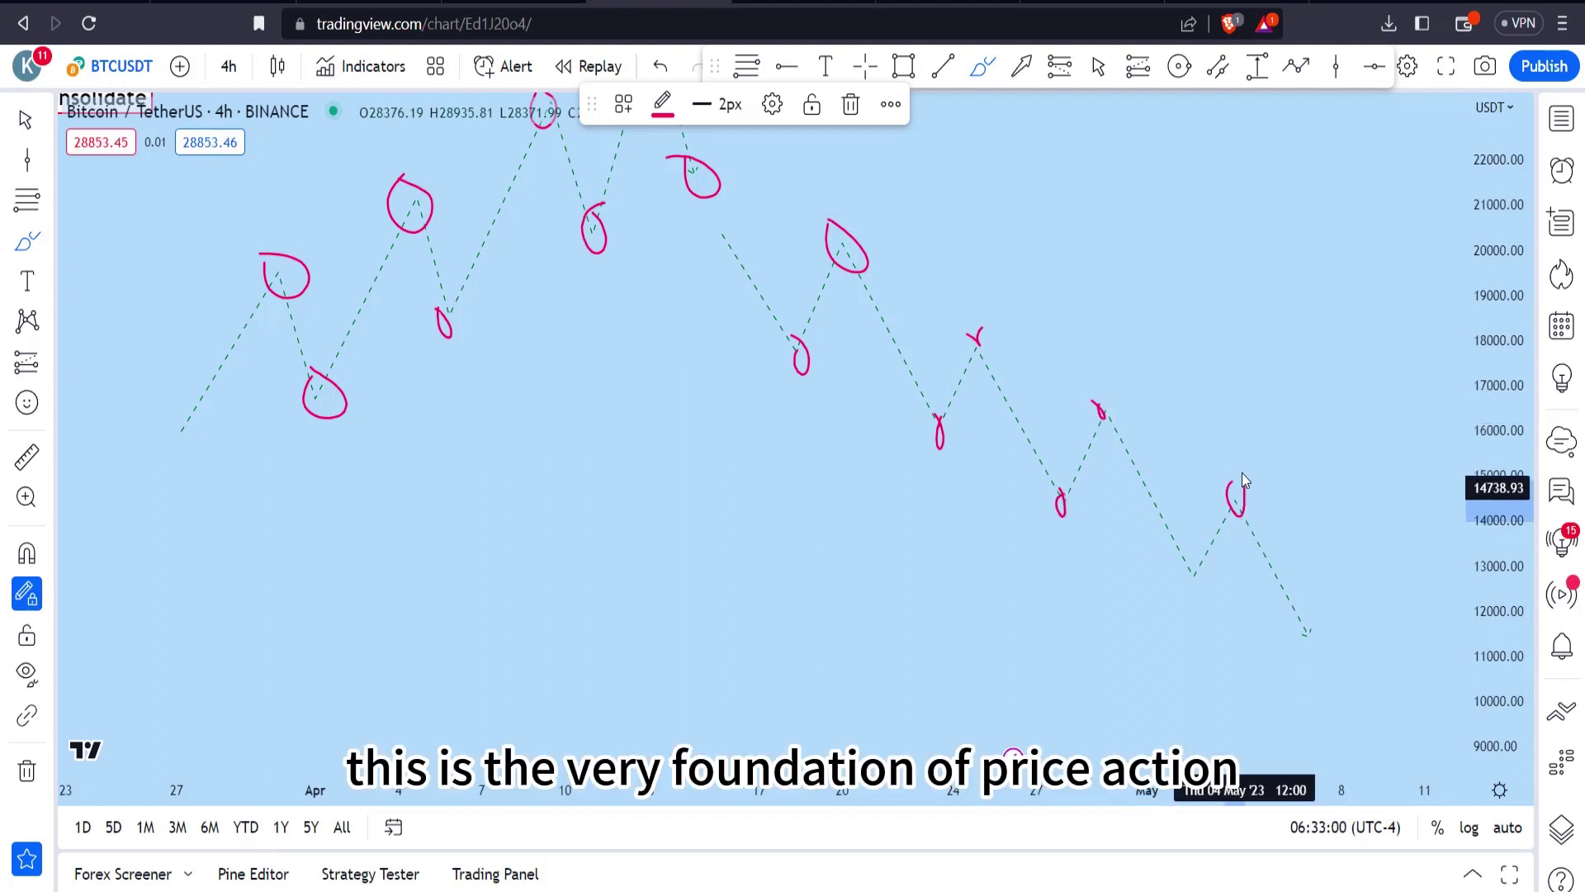
drag(1189, 562, 1190, 591)
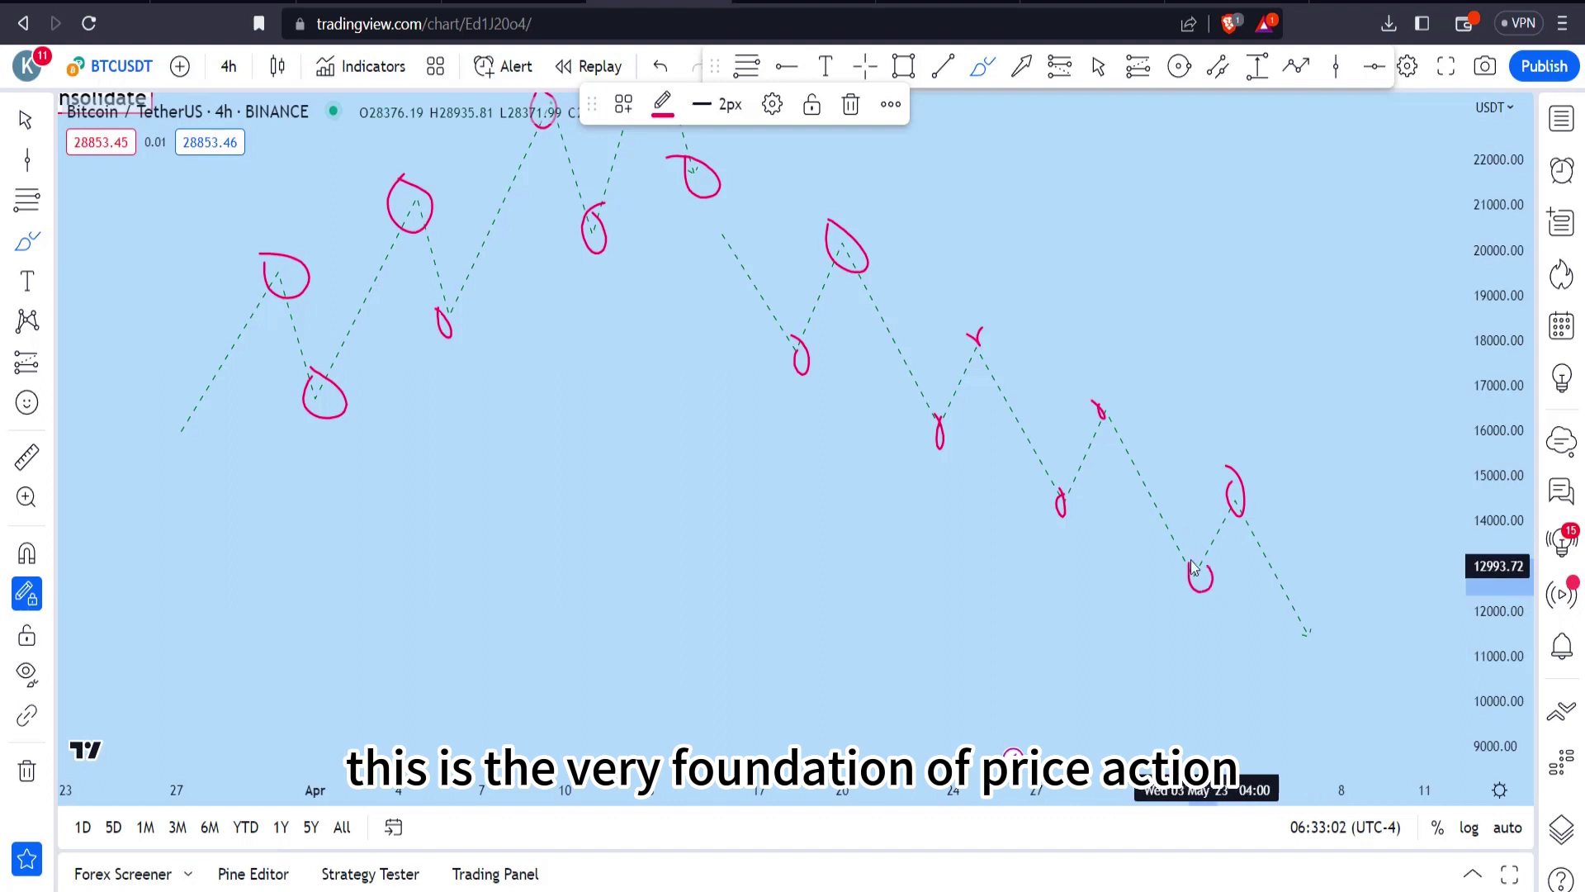
click(1098, 69)
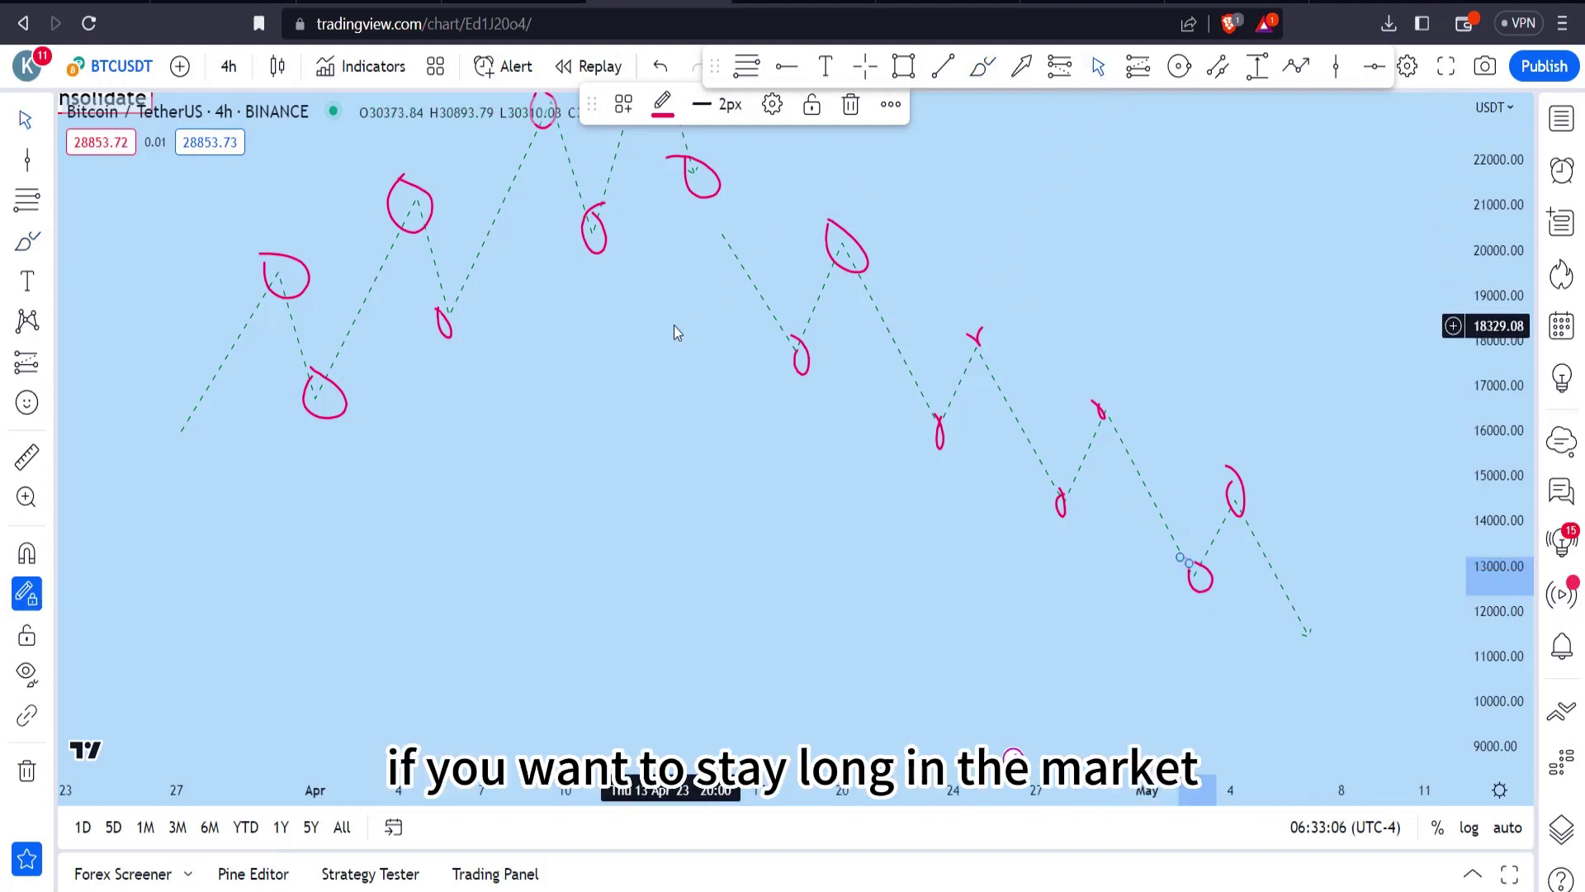
Step: Draw two horizontal rays starting around 6 March, at 18029.90 and 14639.20, in the empty area before the uptrend zigzag
drag(690, 364, 849, 747)
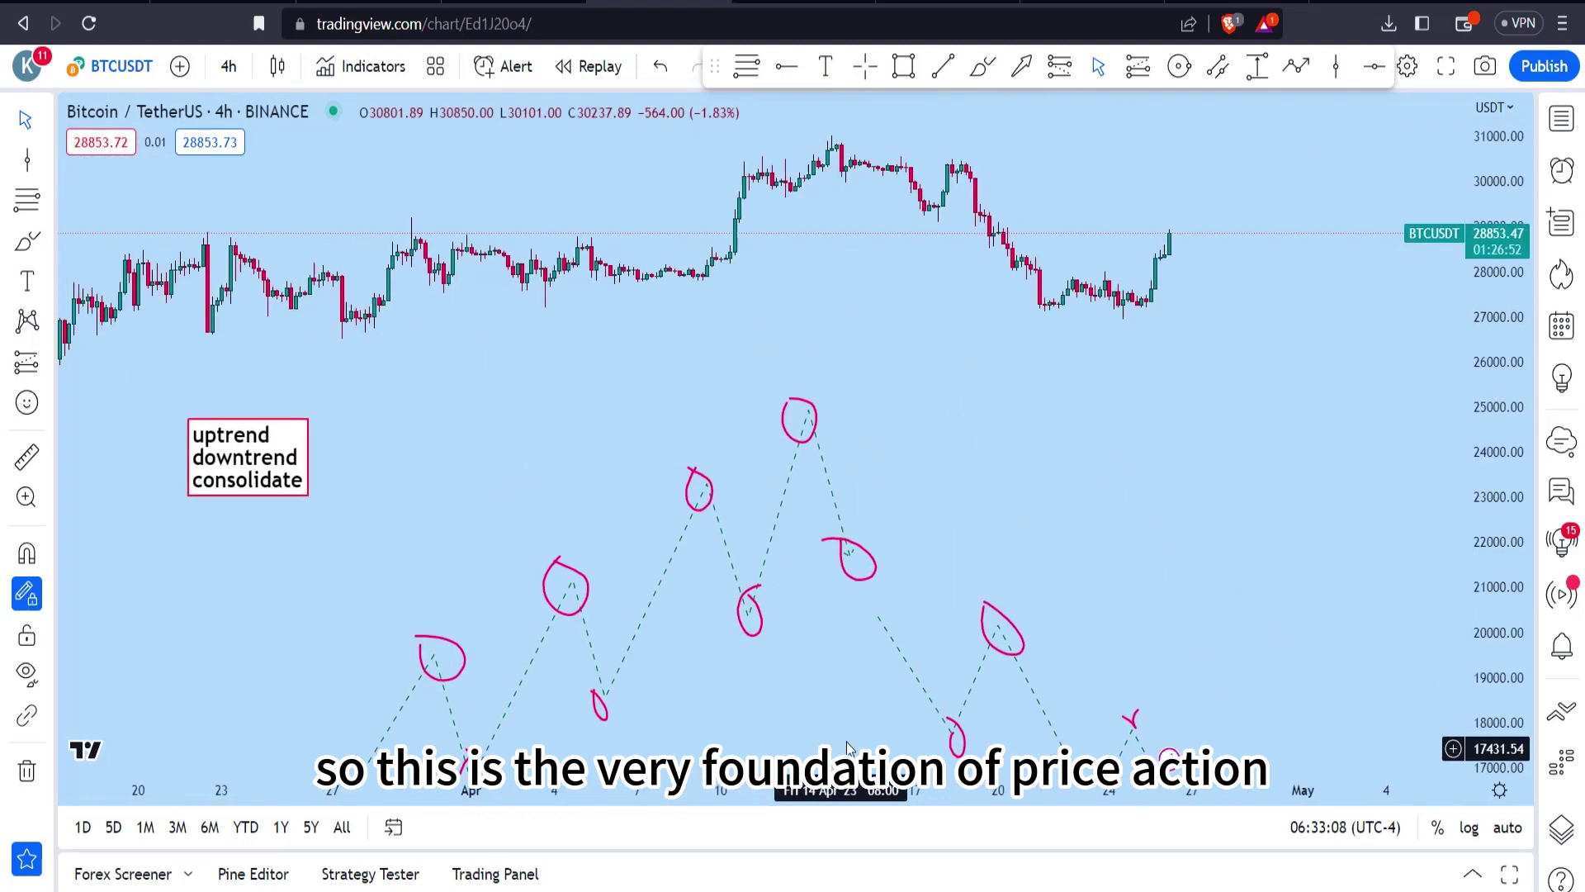
drag(888, 572, 655, 551)
drag(875, 384, 652, 376)
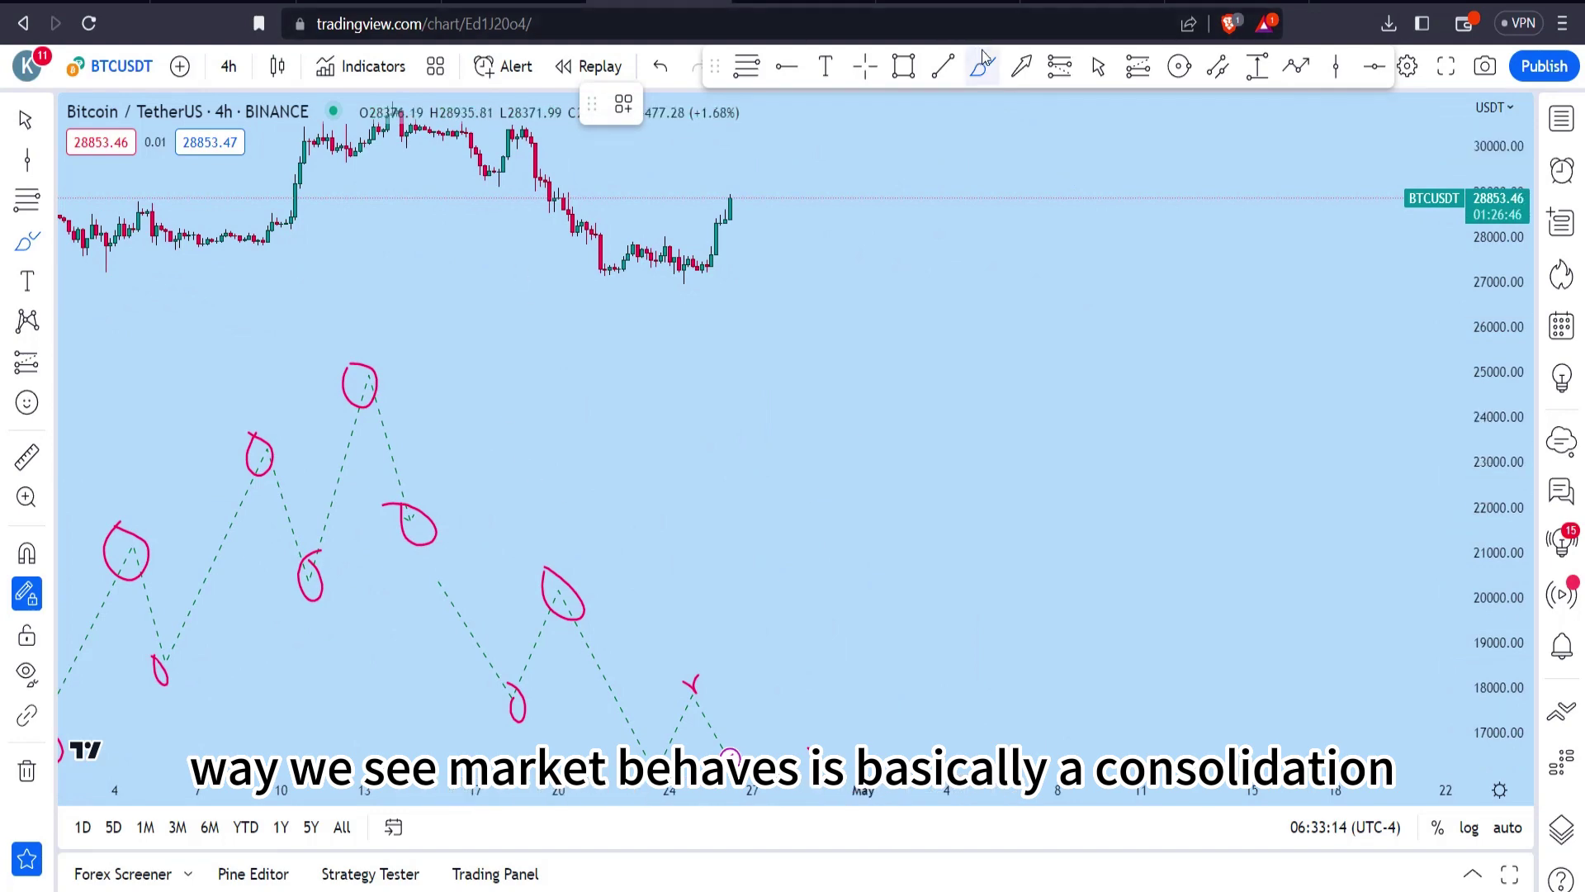
mouse_move(261, 331)
mouse_down()
mouse_move(514, 329)
mouse_move(977, 209)
mouse_up()
drag(757, 422, 844, 224)
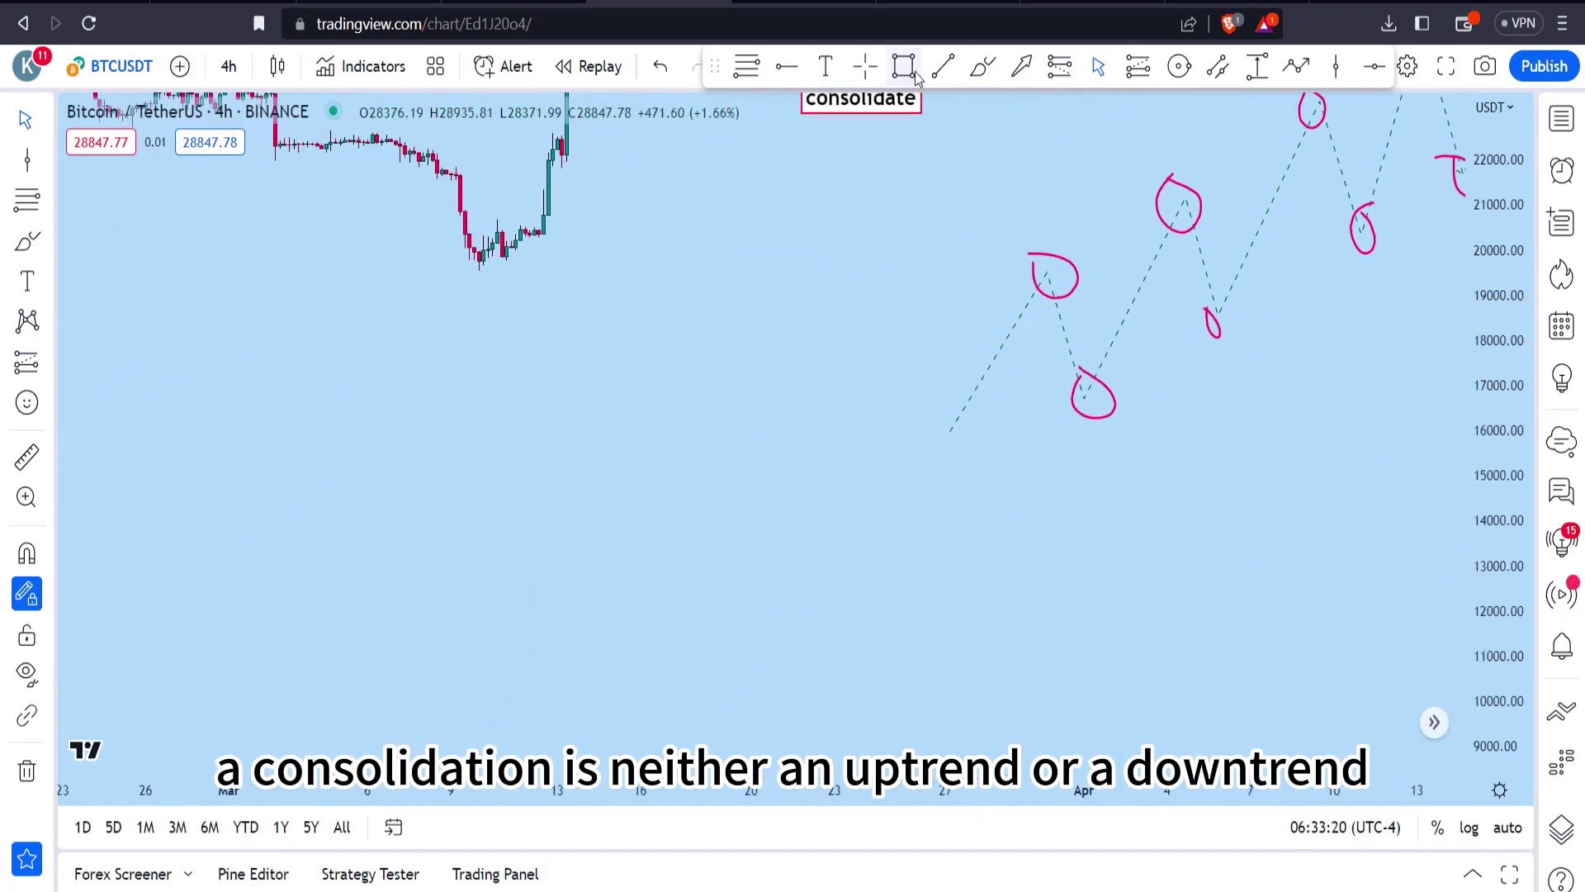
click(982, 66)
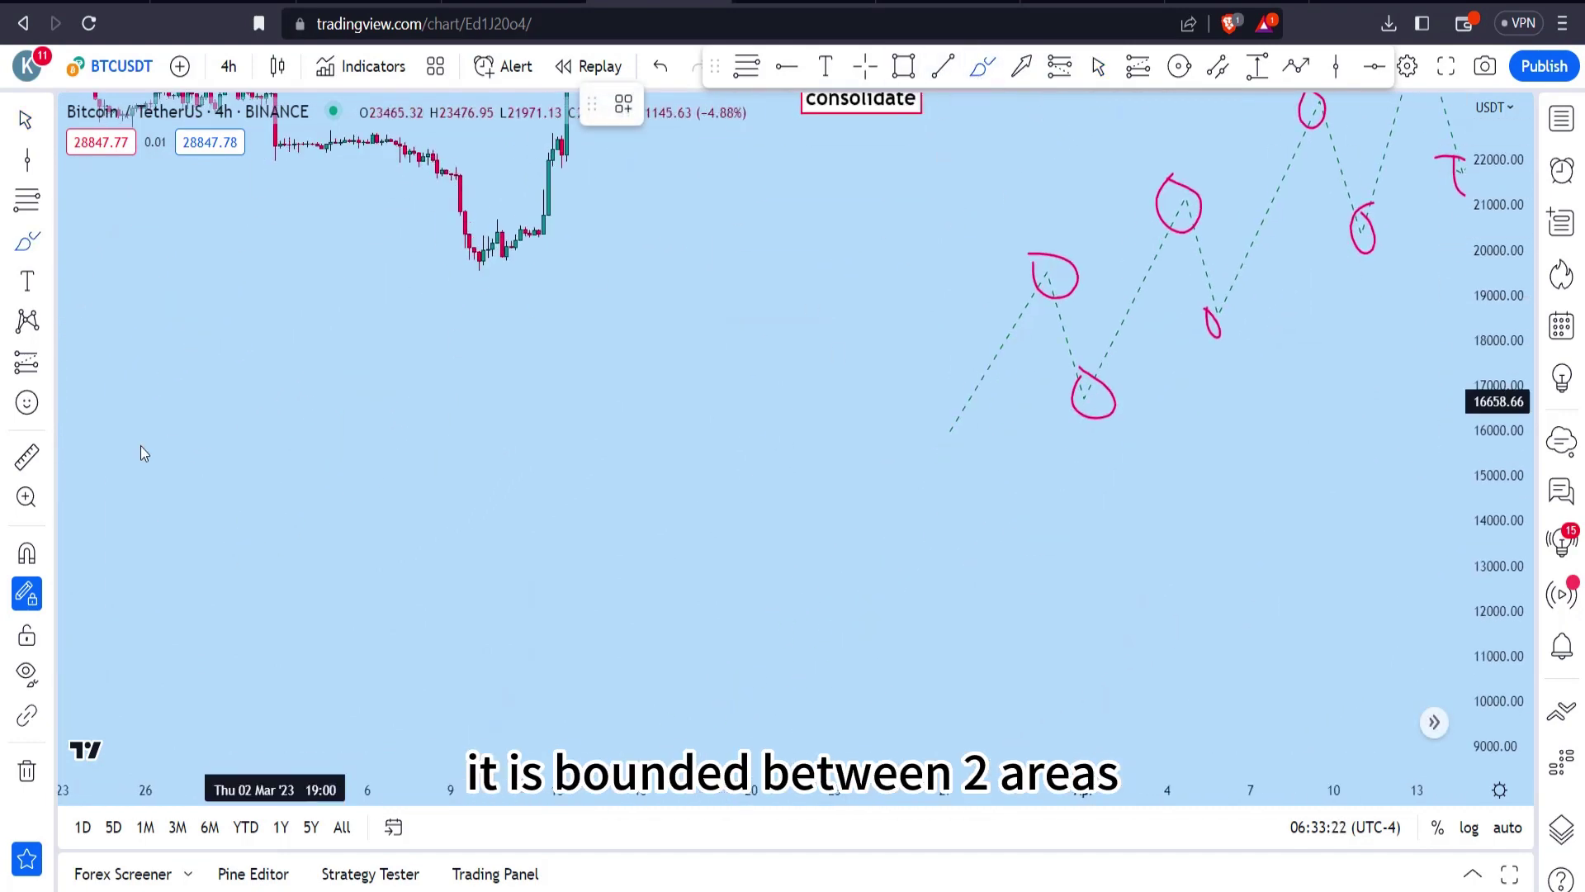
click(785, 67)
click(372, 339)
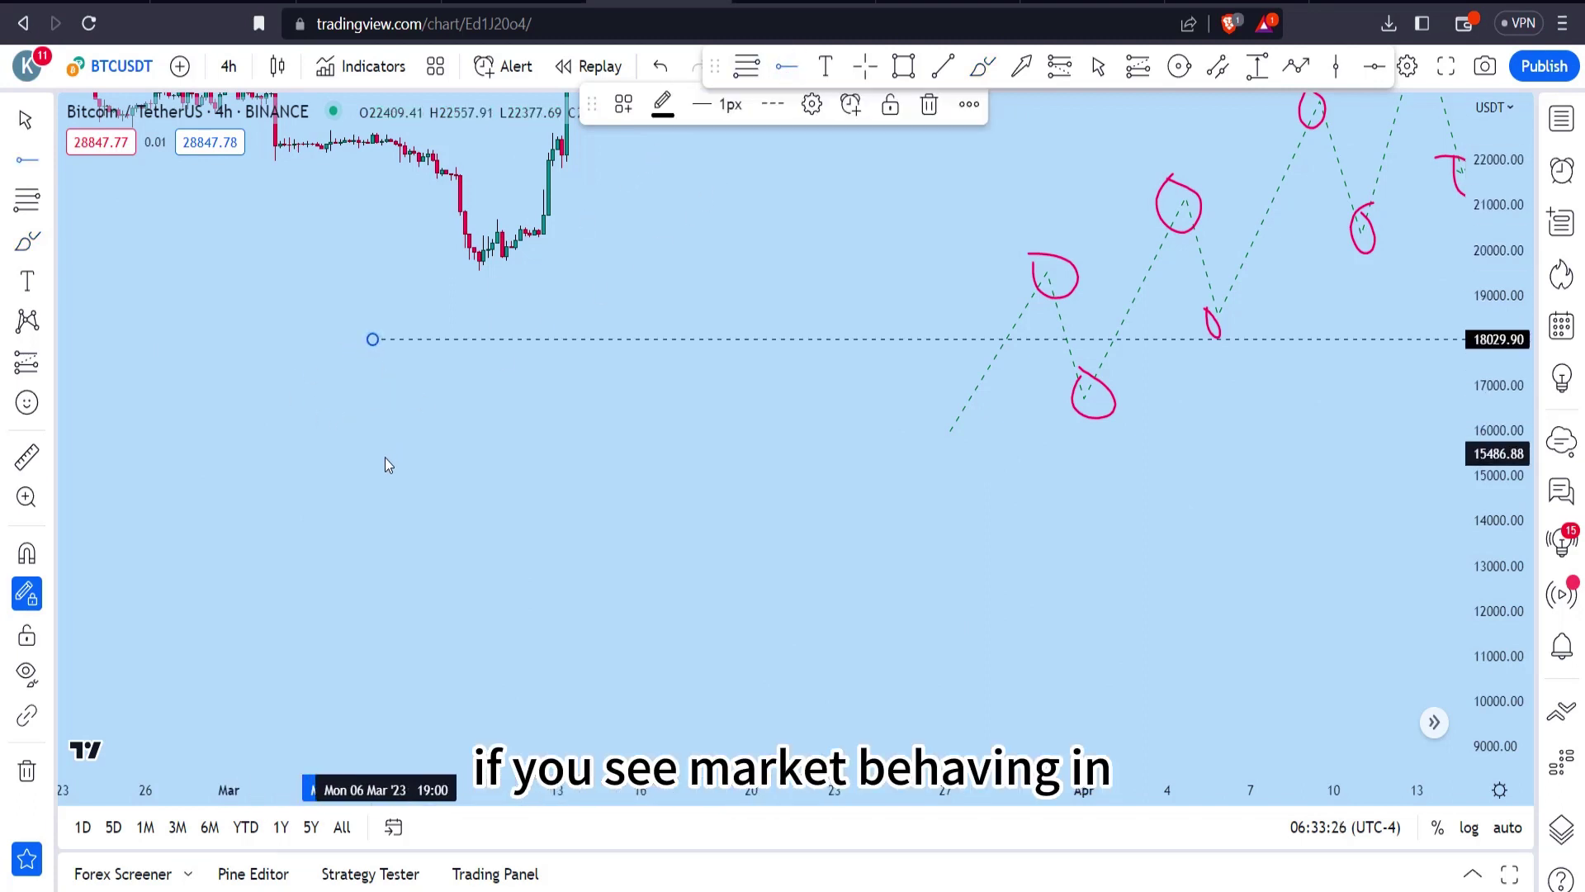
click(390, 492)
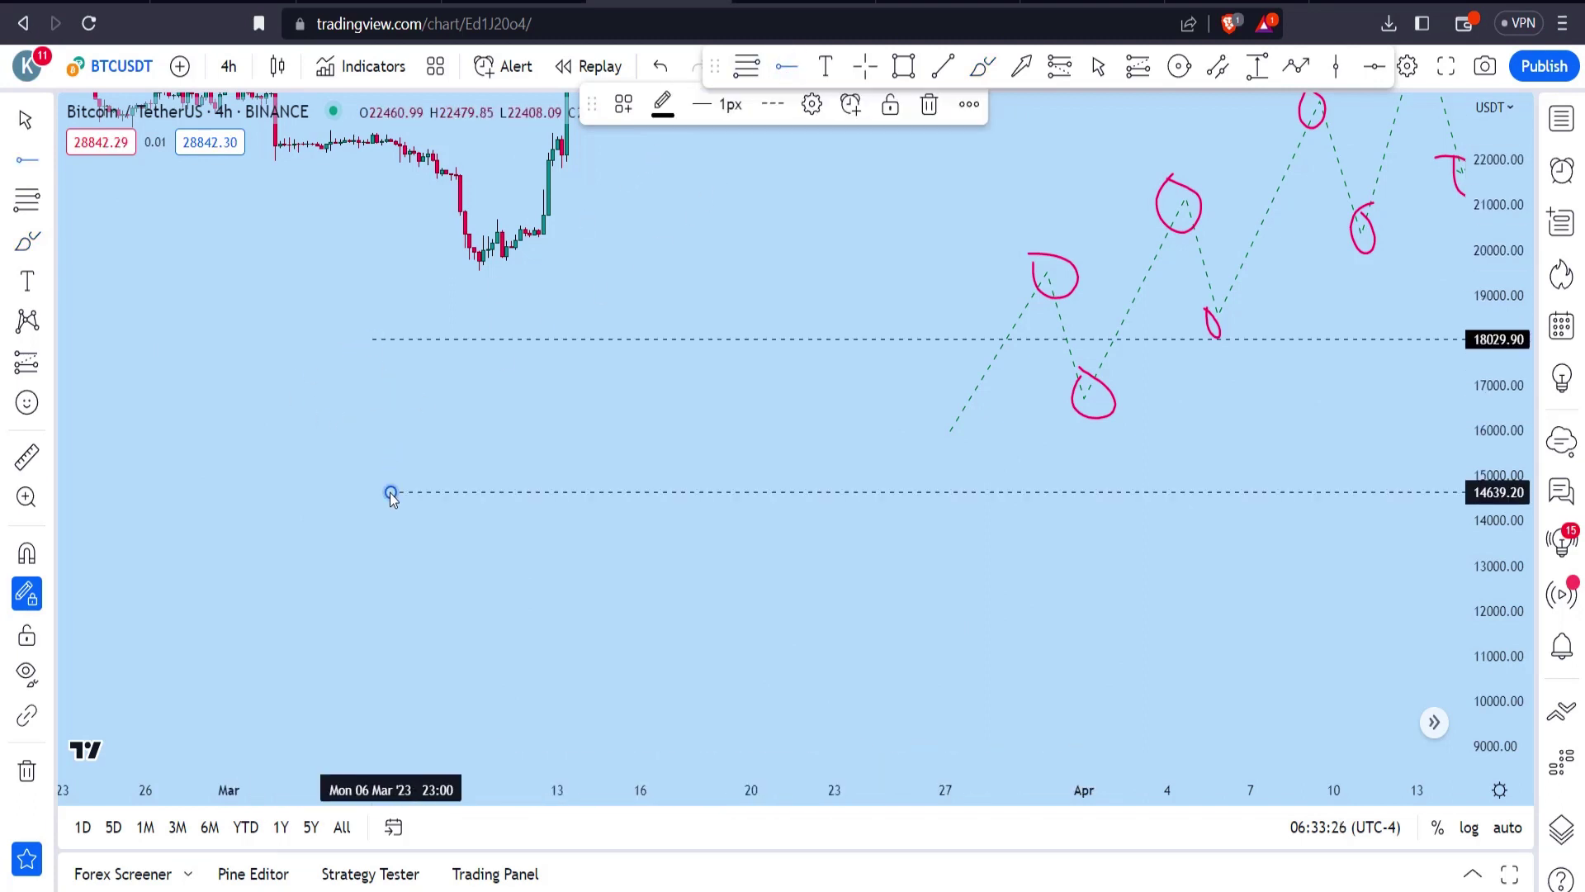
Step: Sketch a freehand price wave with the brush, swinging repeatedly between the two horizontal rays to illustrate a consolidation range
click(981, 69)
mouse_move(405, 493)
mouse_down()
mouse_move(515, 352)
mouse_move(559, 388)
mouse_up()
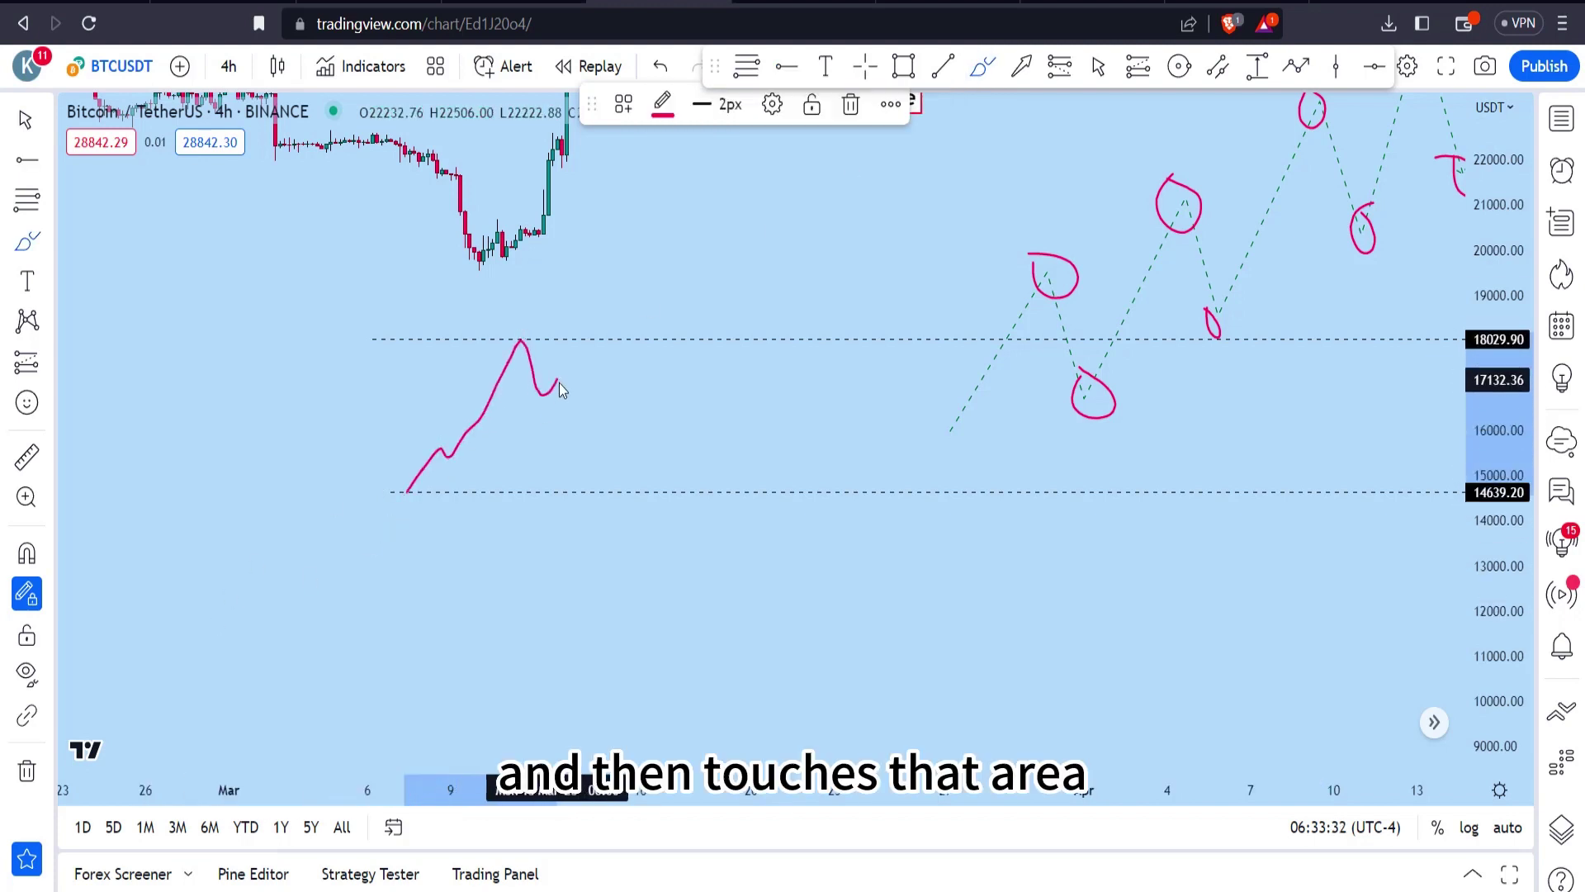
mouse_move(601, 438)
mouse_down()
mouse_move(661, 385)
mouse_move(764, 492)
mouse_move(850, 397)
mouse_move(877, 322)
mouse_up()
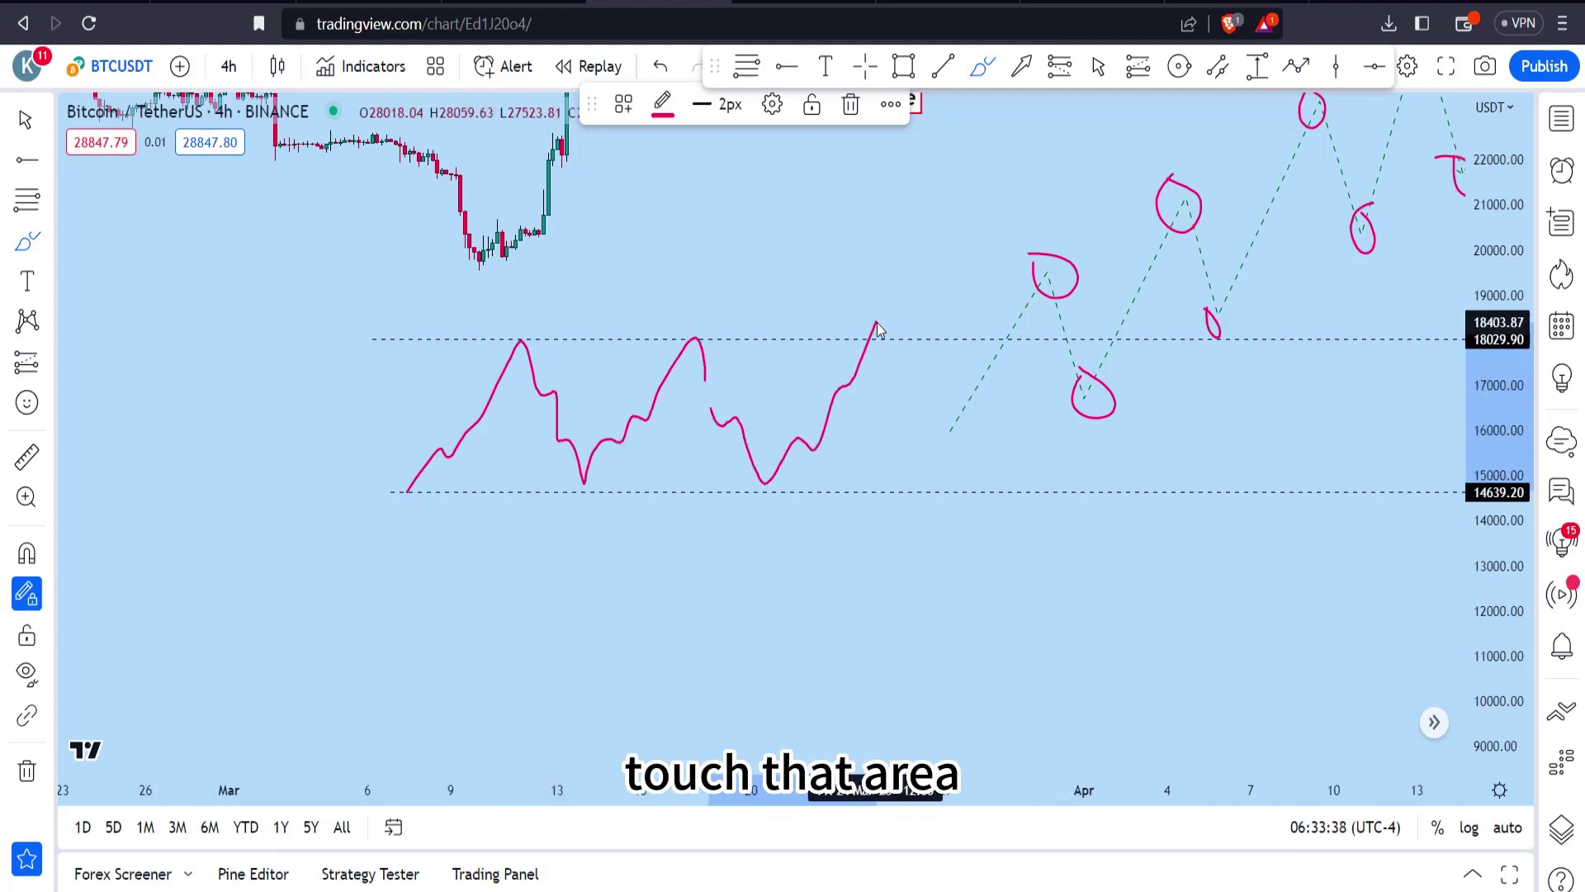
mouse_move(905, 428)
mouse_down()
mouse_move(959, 536)
mouse_move(1038, 349)
mouse_up()
drag(1065, 437, 1104, 436)
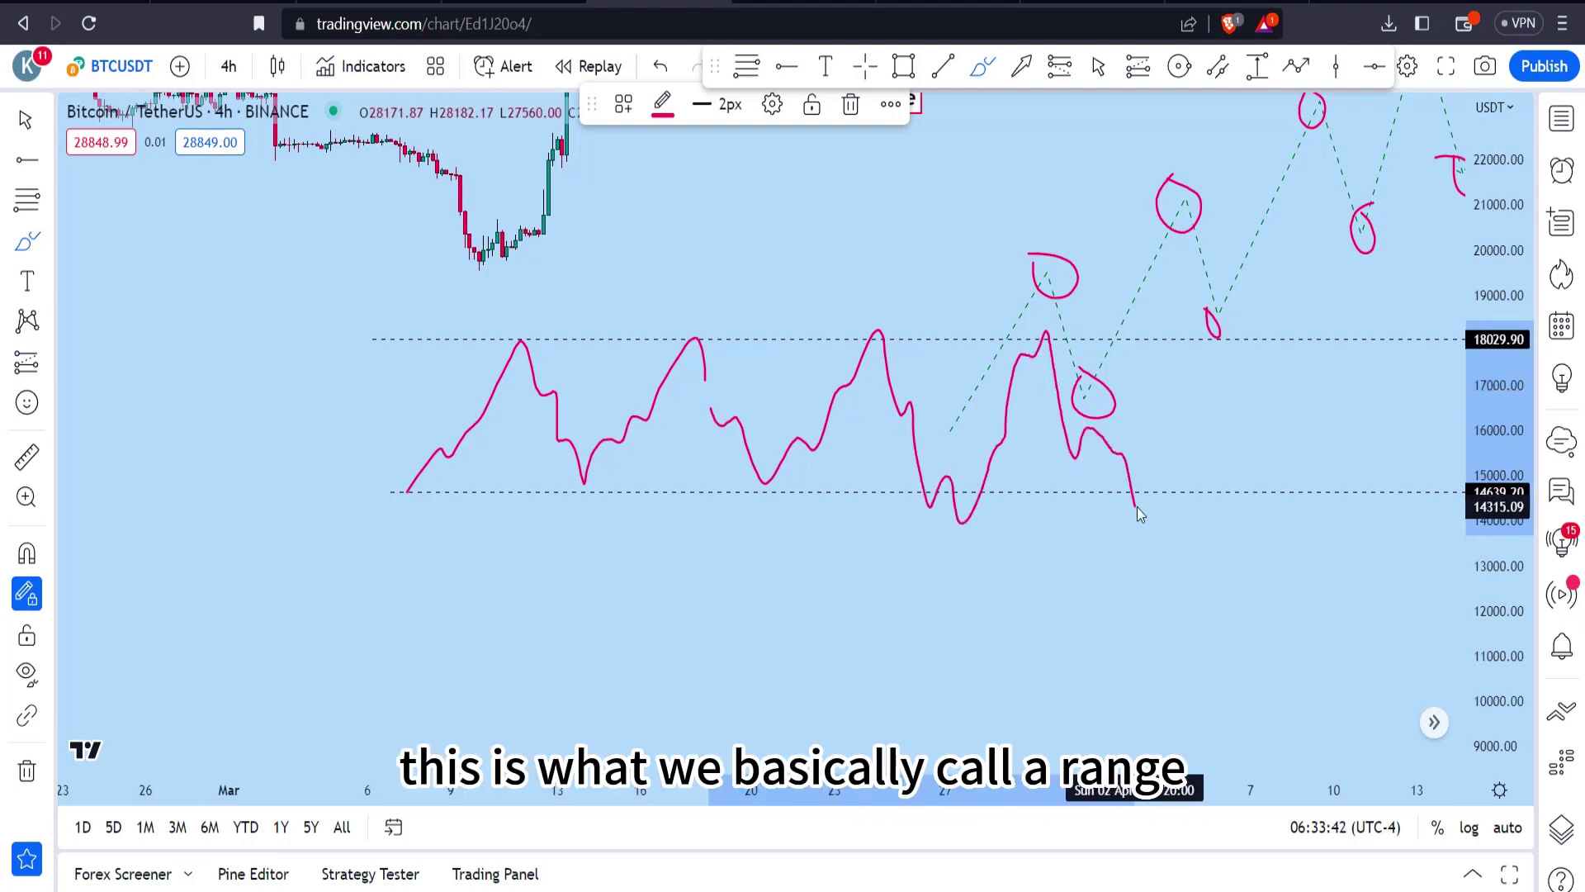
drag(1137, 507, 1235, 335)
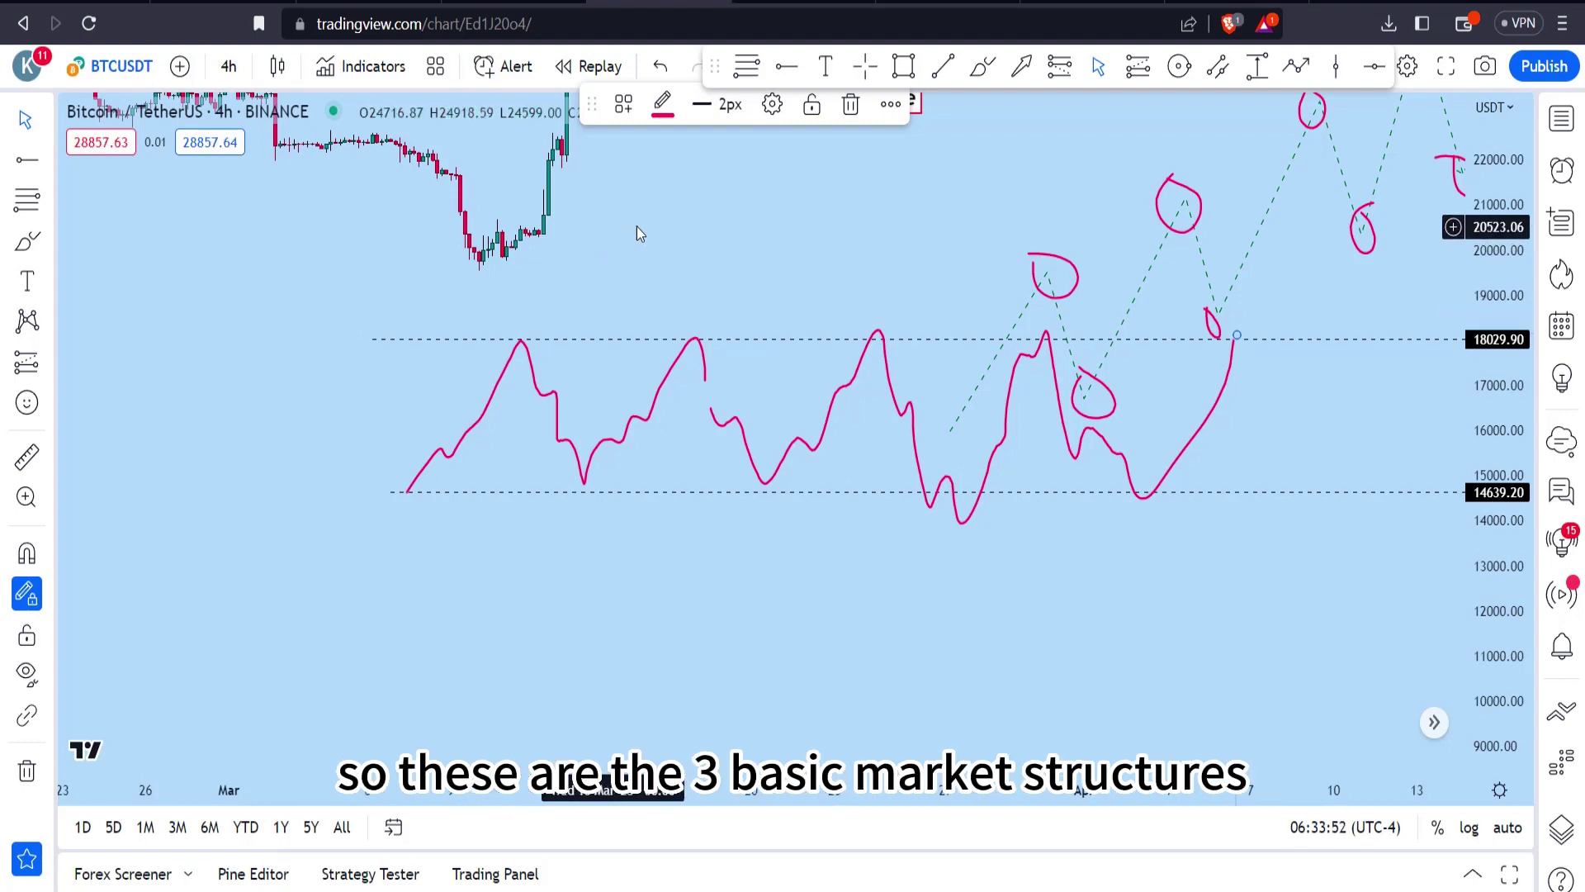
drag(692, 251, 731, 439)
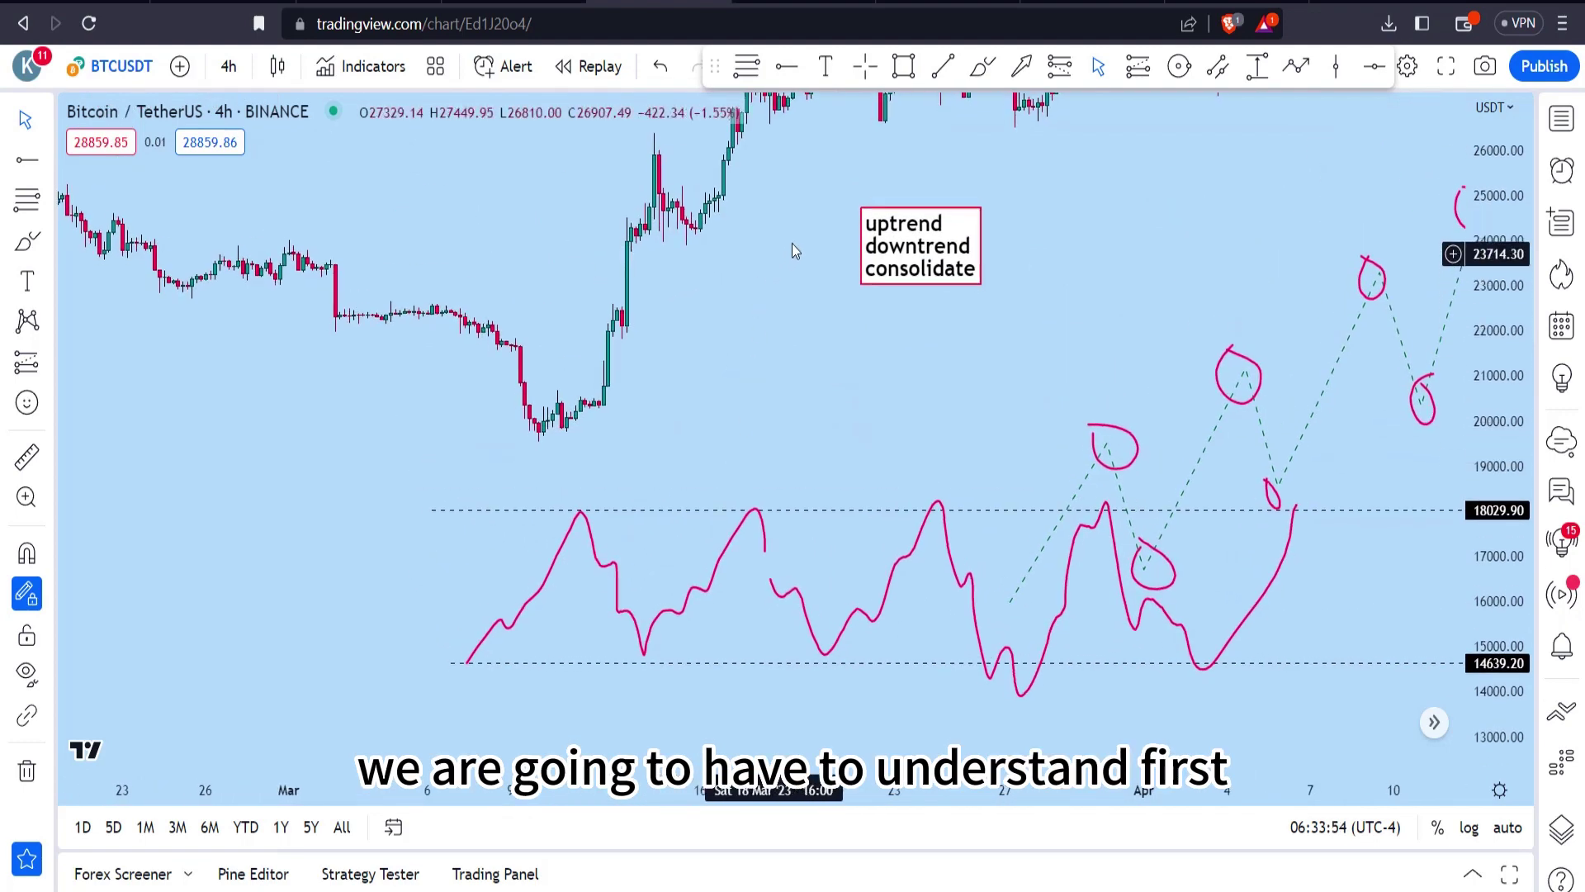
drag(1500, 176, 1501, 240)
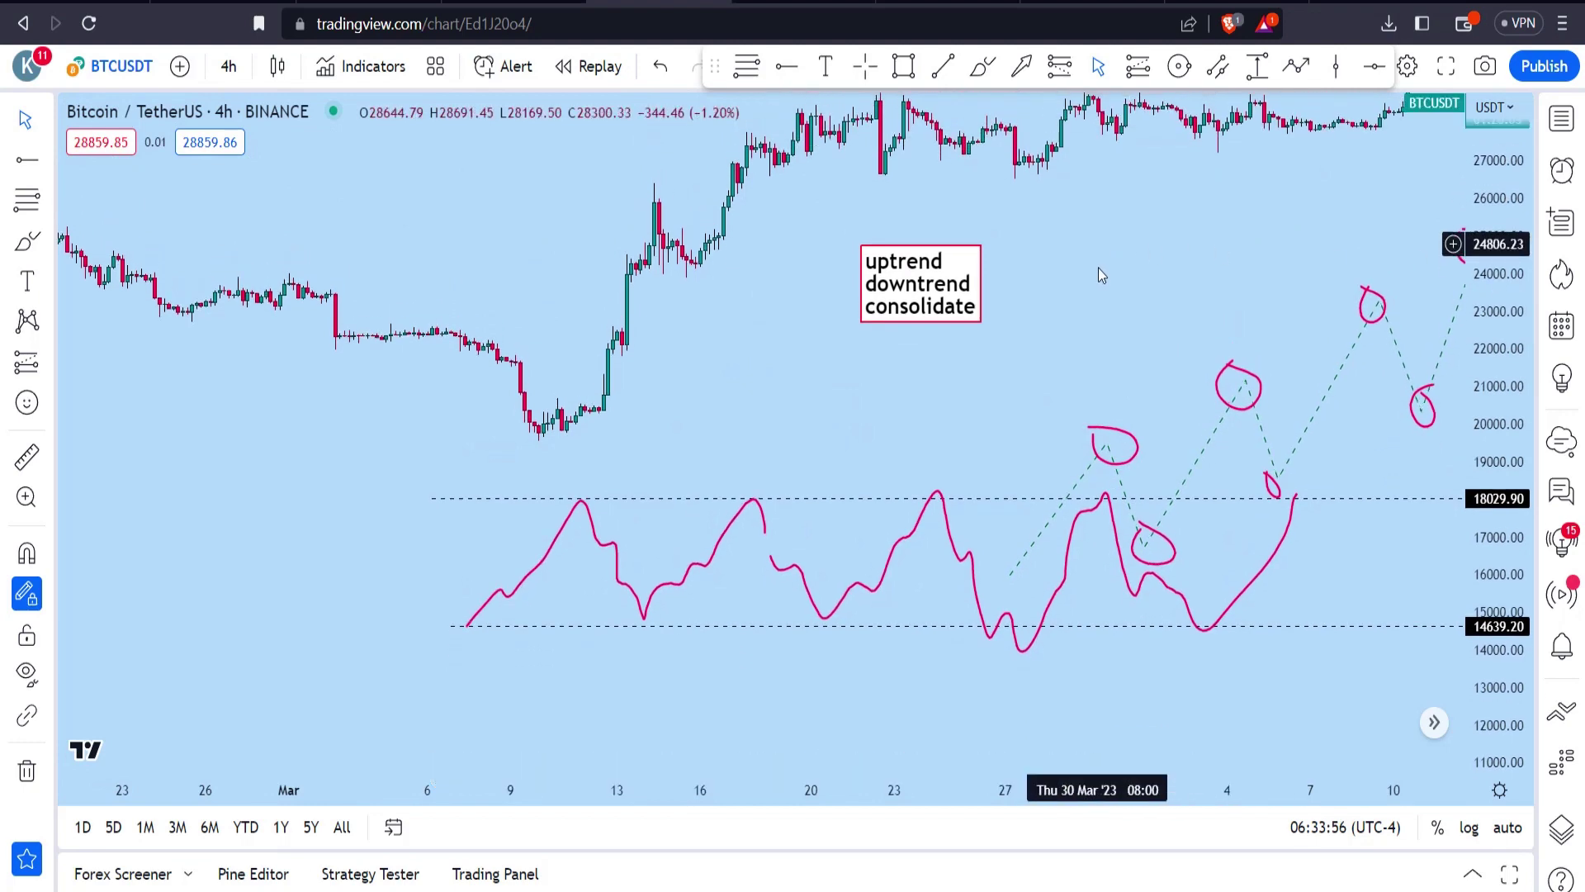
Step: Remove all the market structure drawings and the text label from the Bitcoin chart
drag(1098, 267, 1087, 379)
scroll(819, 357, down, 2)
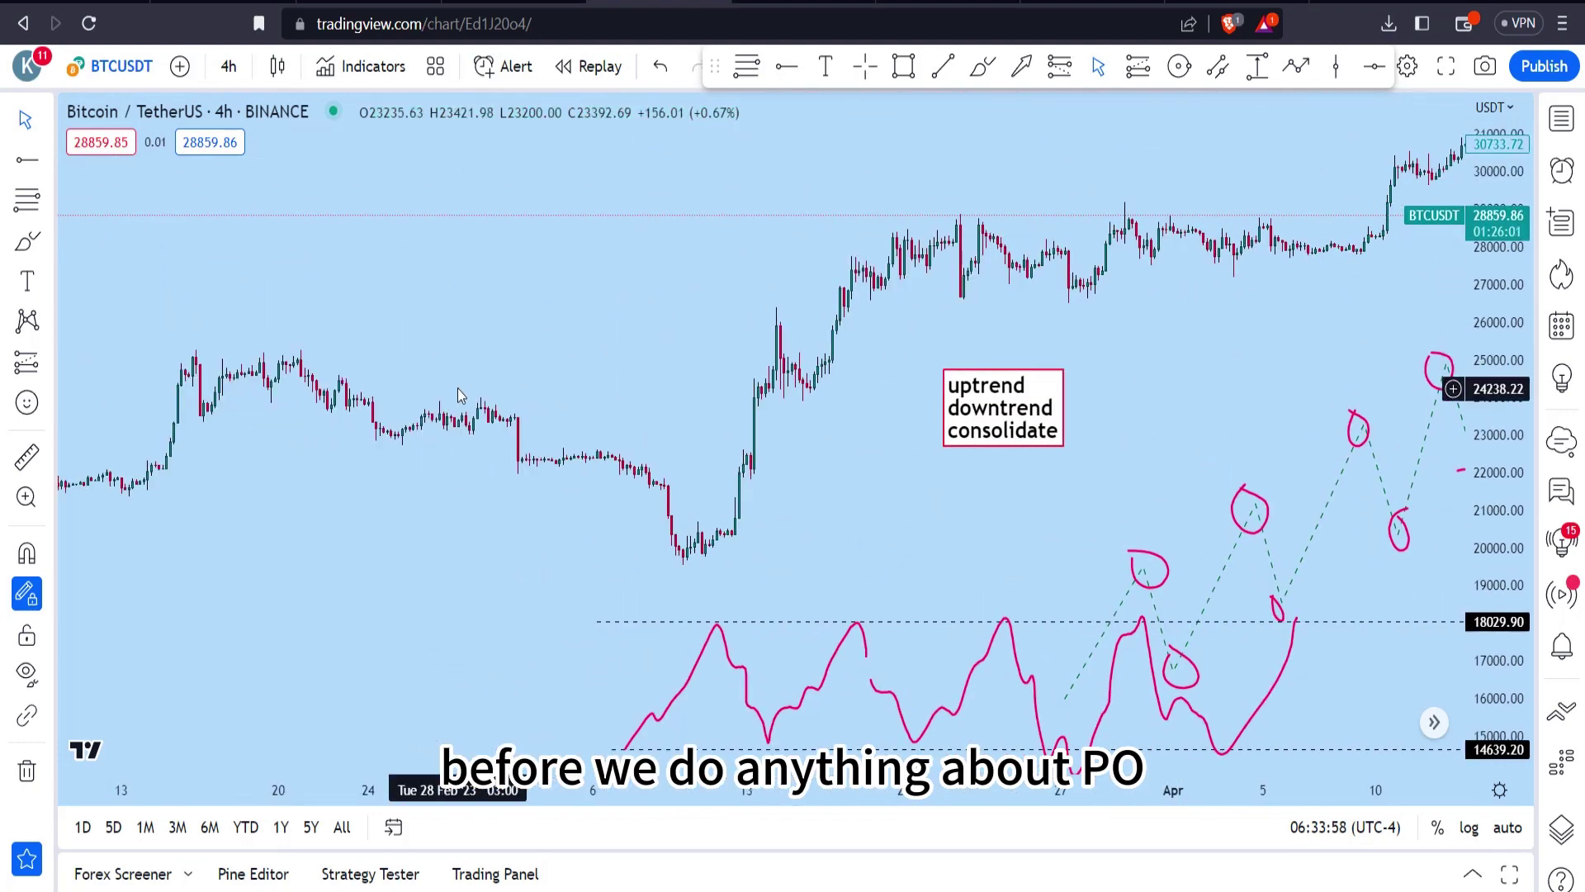
scroll(456, 389, up, 2)
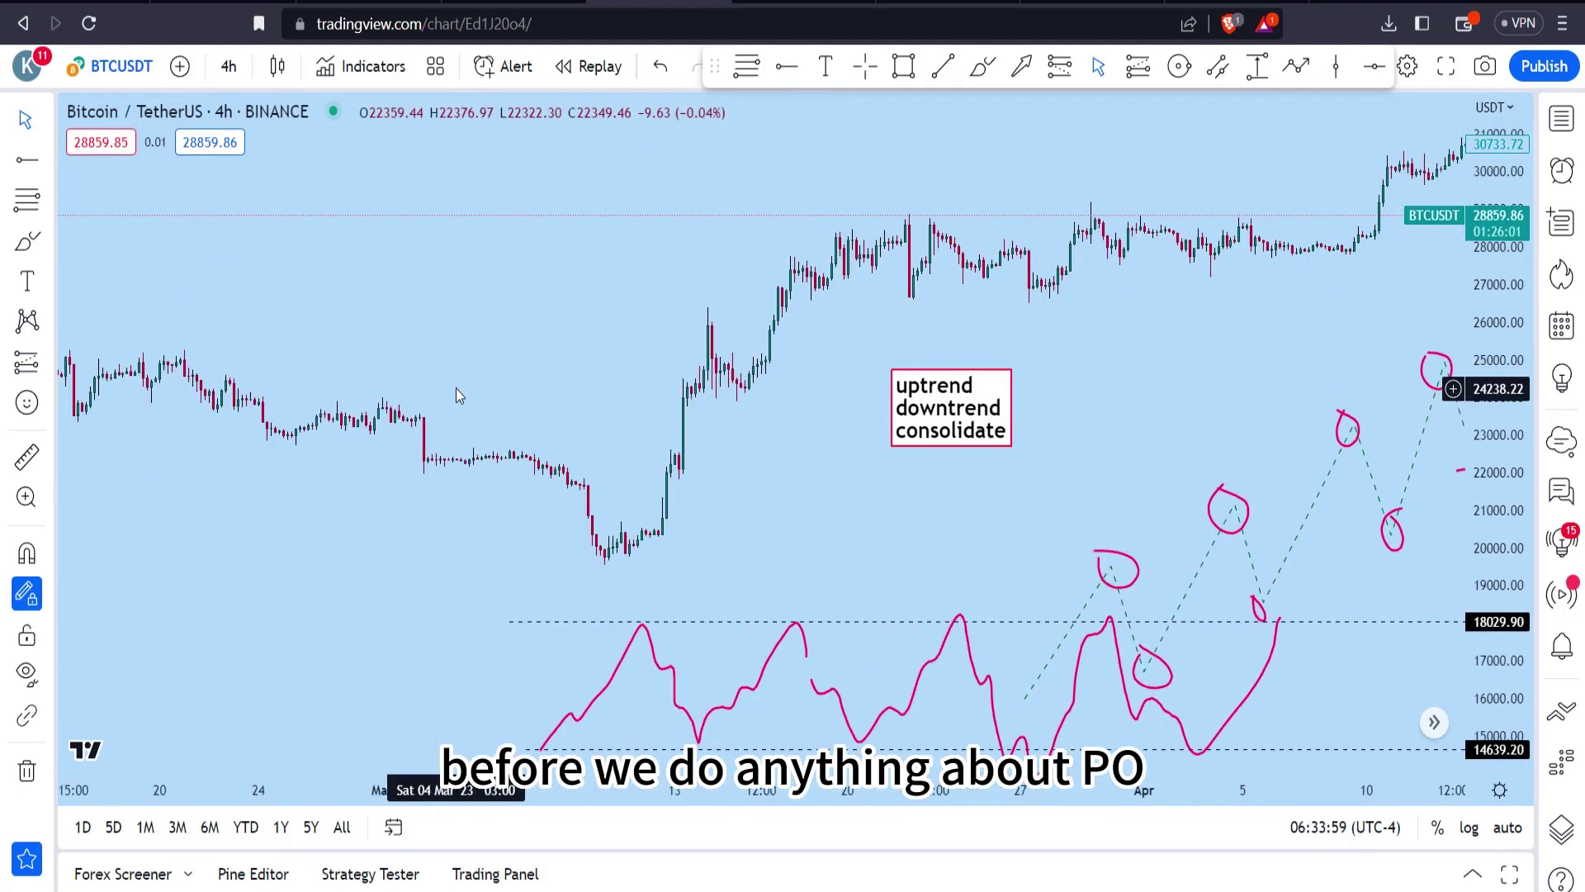
click(26, 774)
click(155, 779)
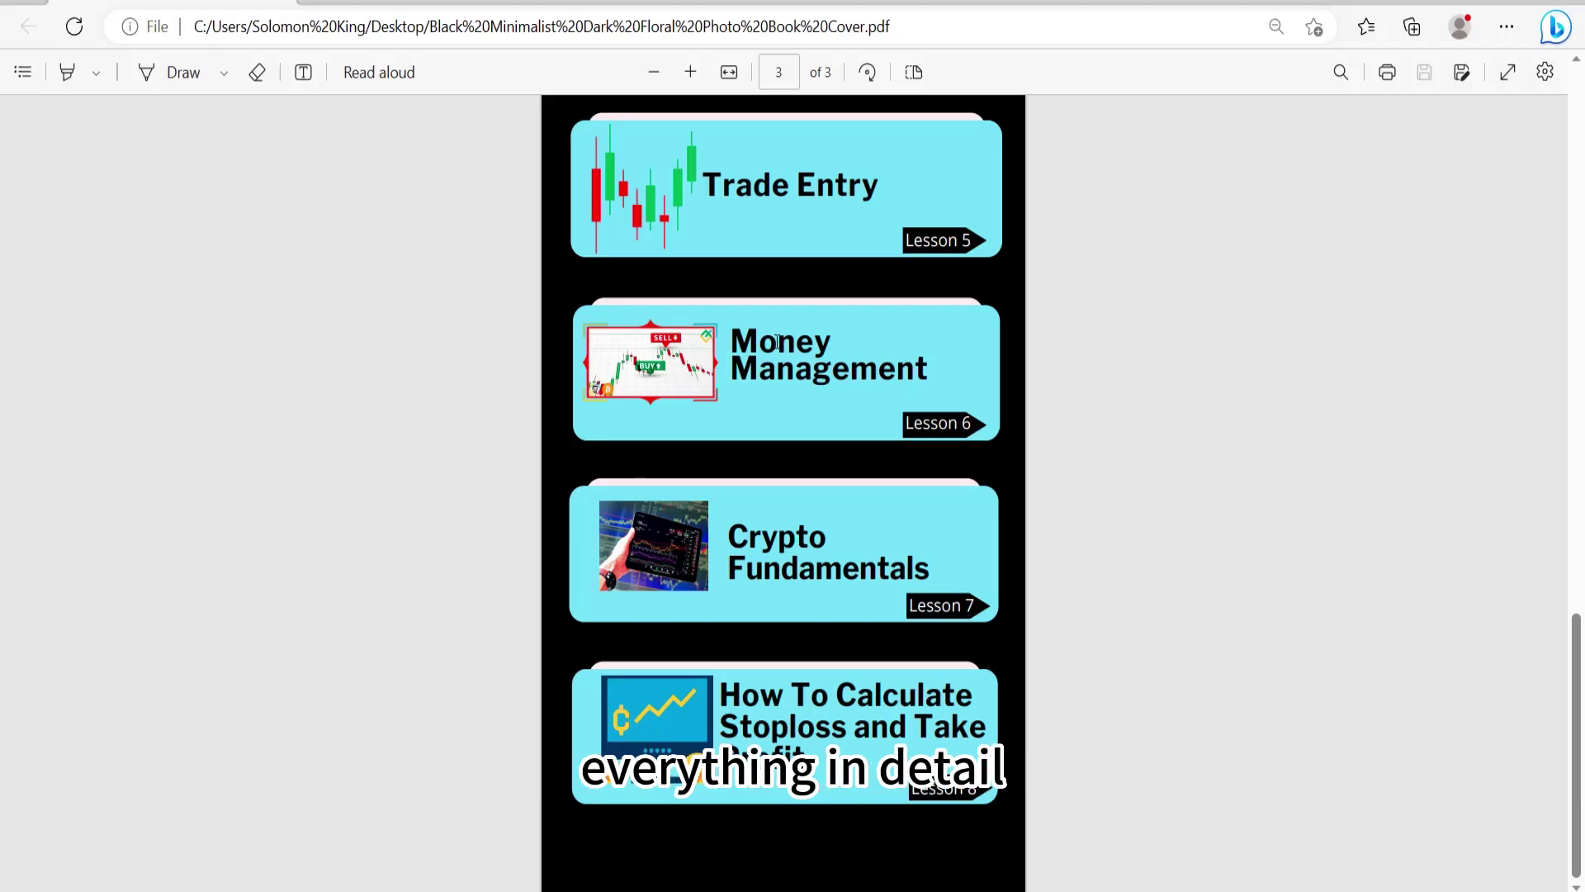
Step: Switch to the course outline PDF in the other browser and look over its list of lessons
scroll(767, 339, up, 10)
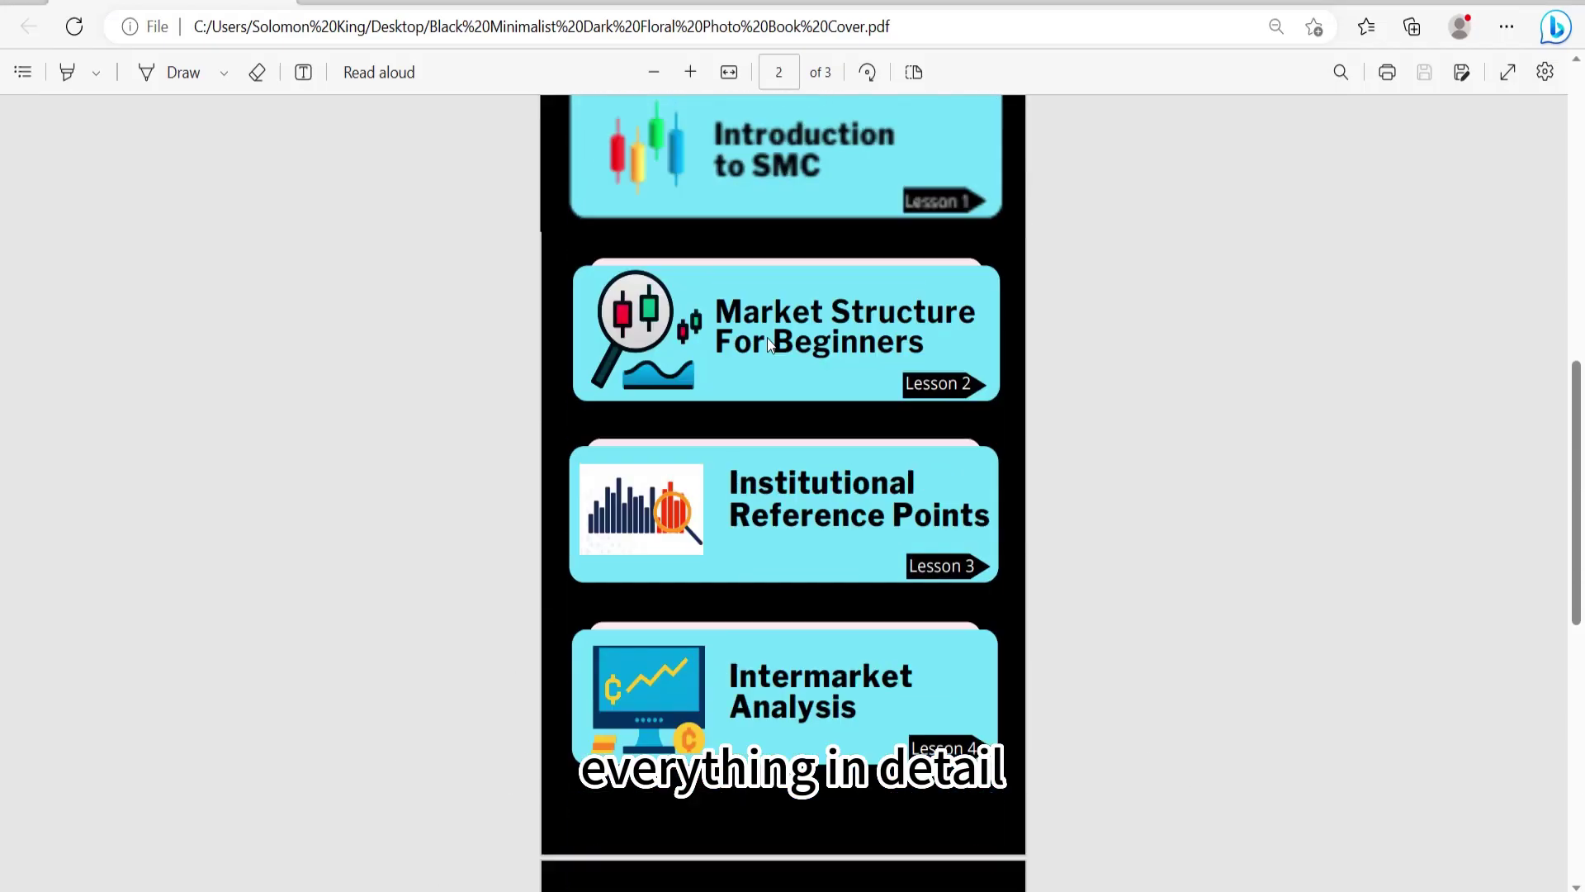
scroll(763, 348, down, 10)
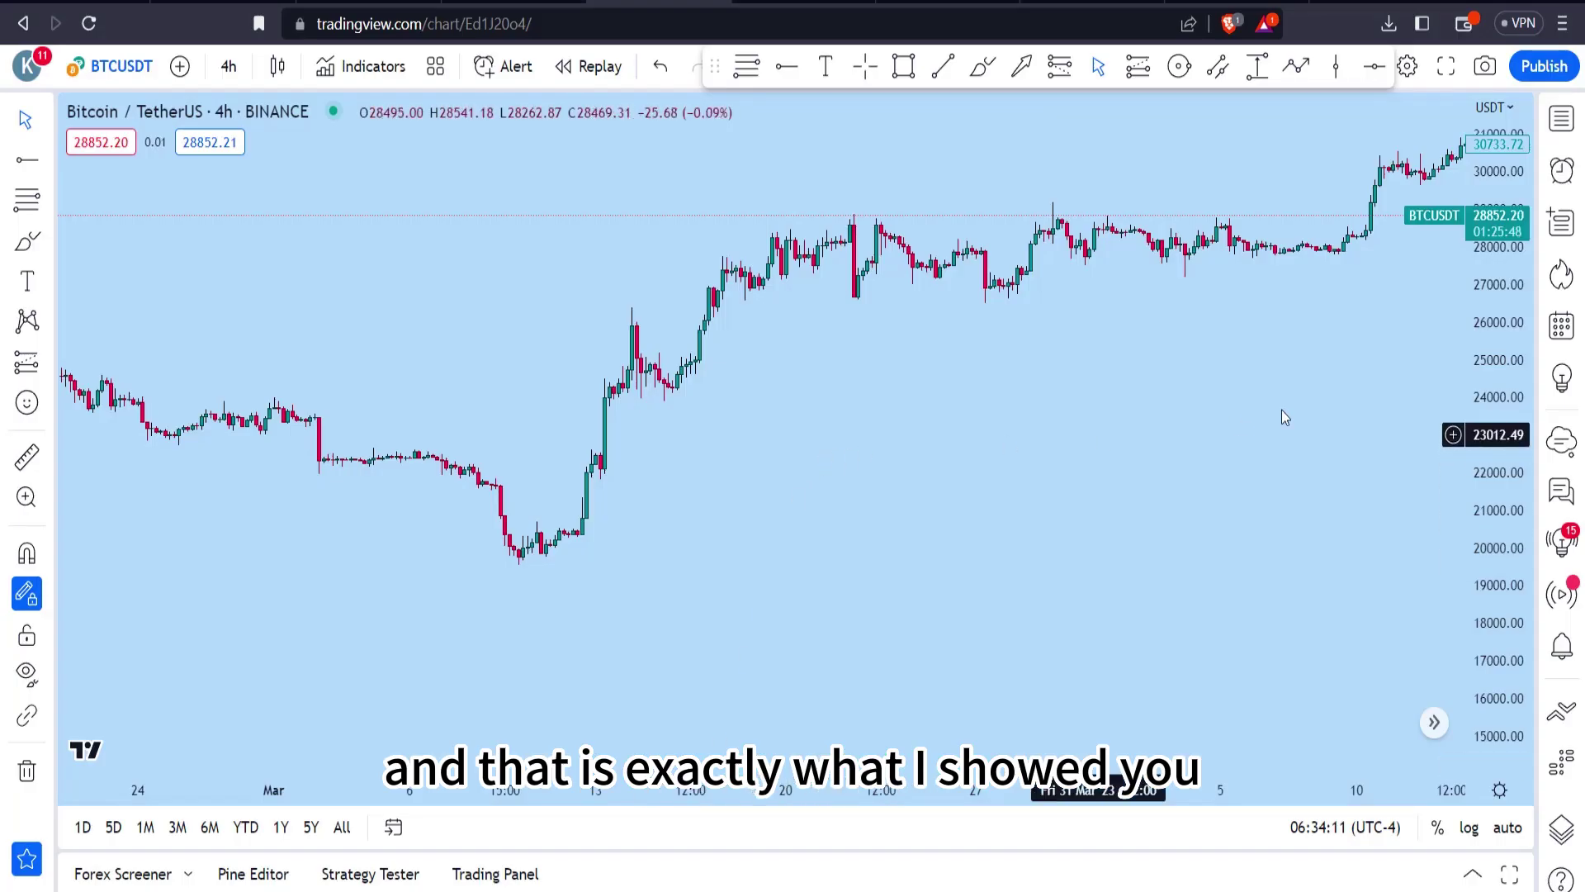
Step: Trace the March 2023 rally with a dashed path from about 20,200 on 11 March, linking the successive higher highs and higher lows
drag(534, 421, 1216, 223)
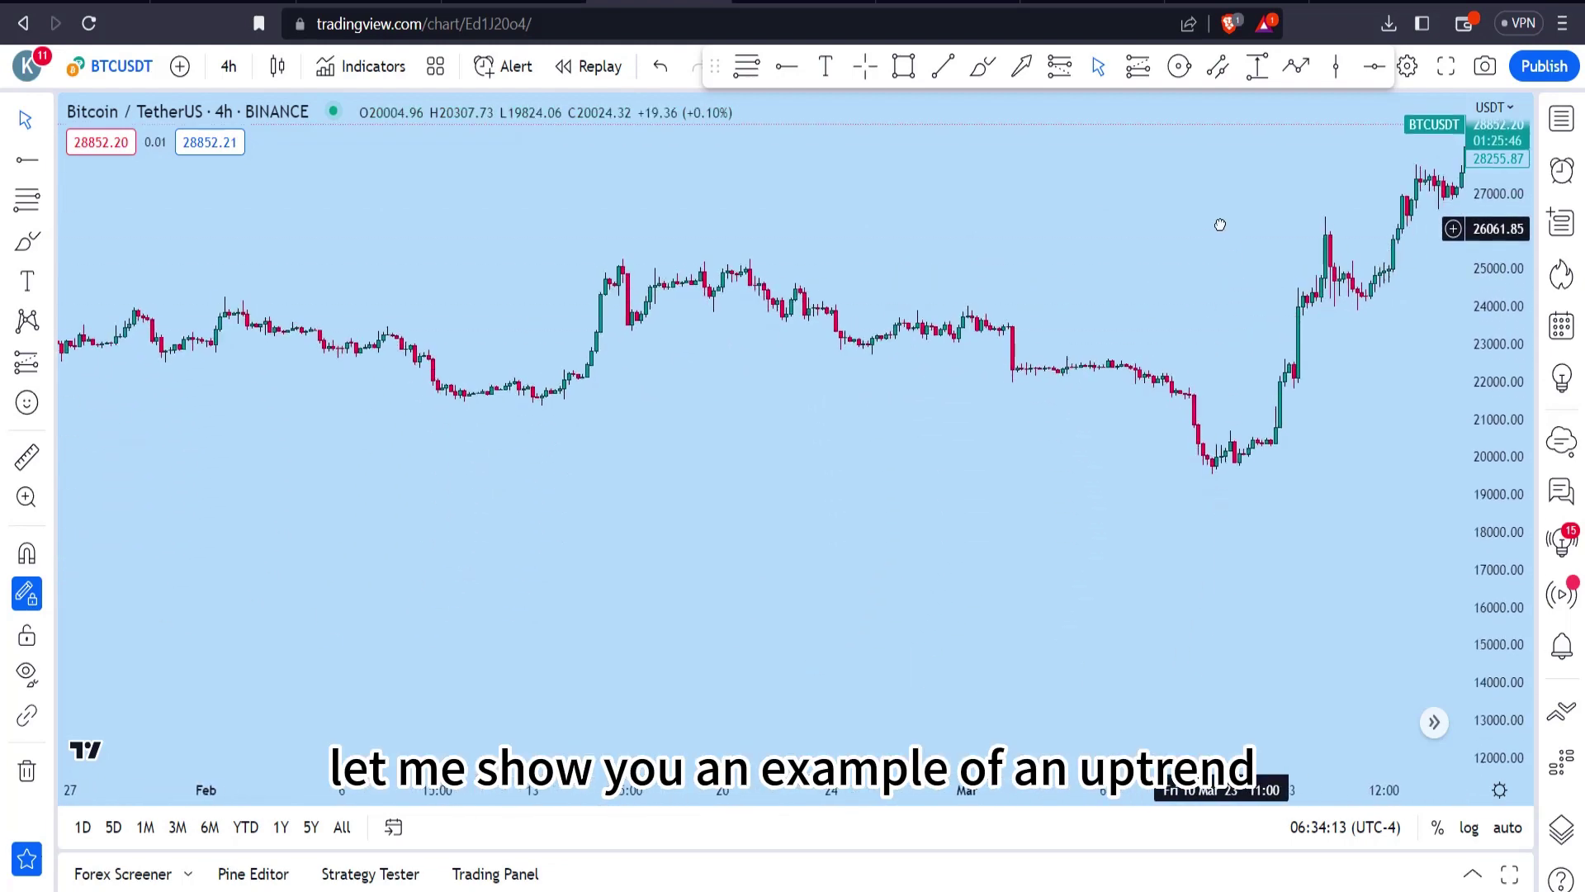
drag(1317, 385, 1055, 534)
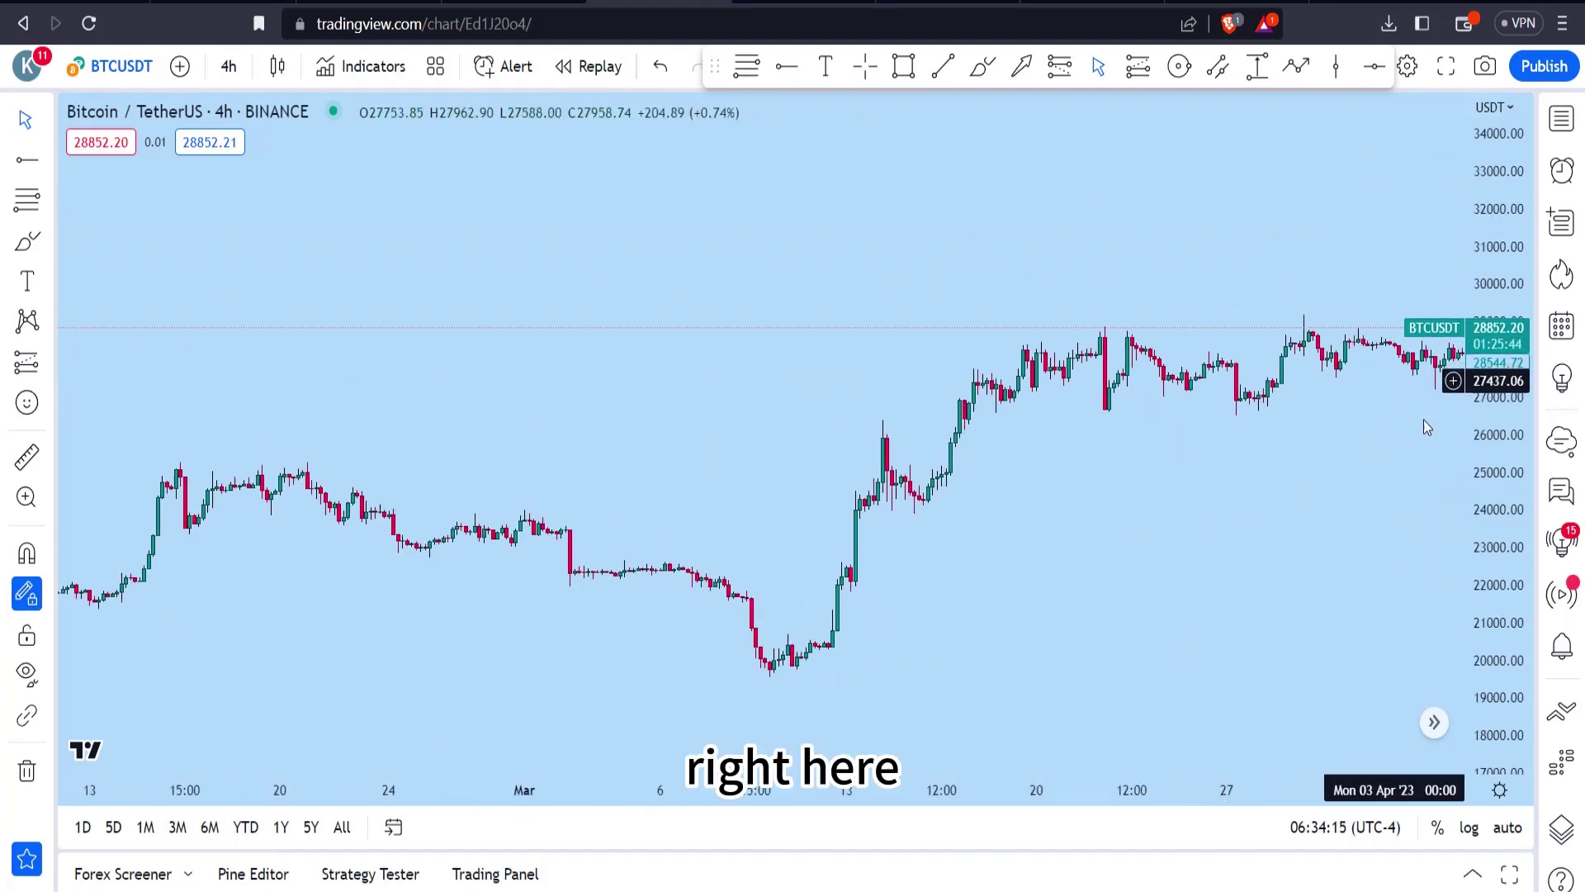
mouse_move(1380, 424)
mouse_down()
mouse_move(1175, 389)
mouse_move(914, 553)
mouse_up()
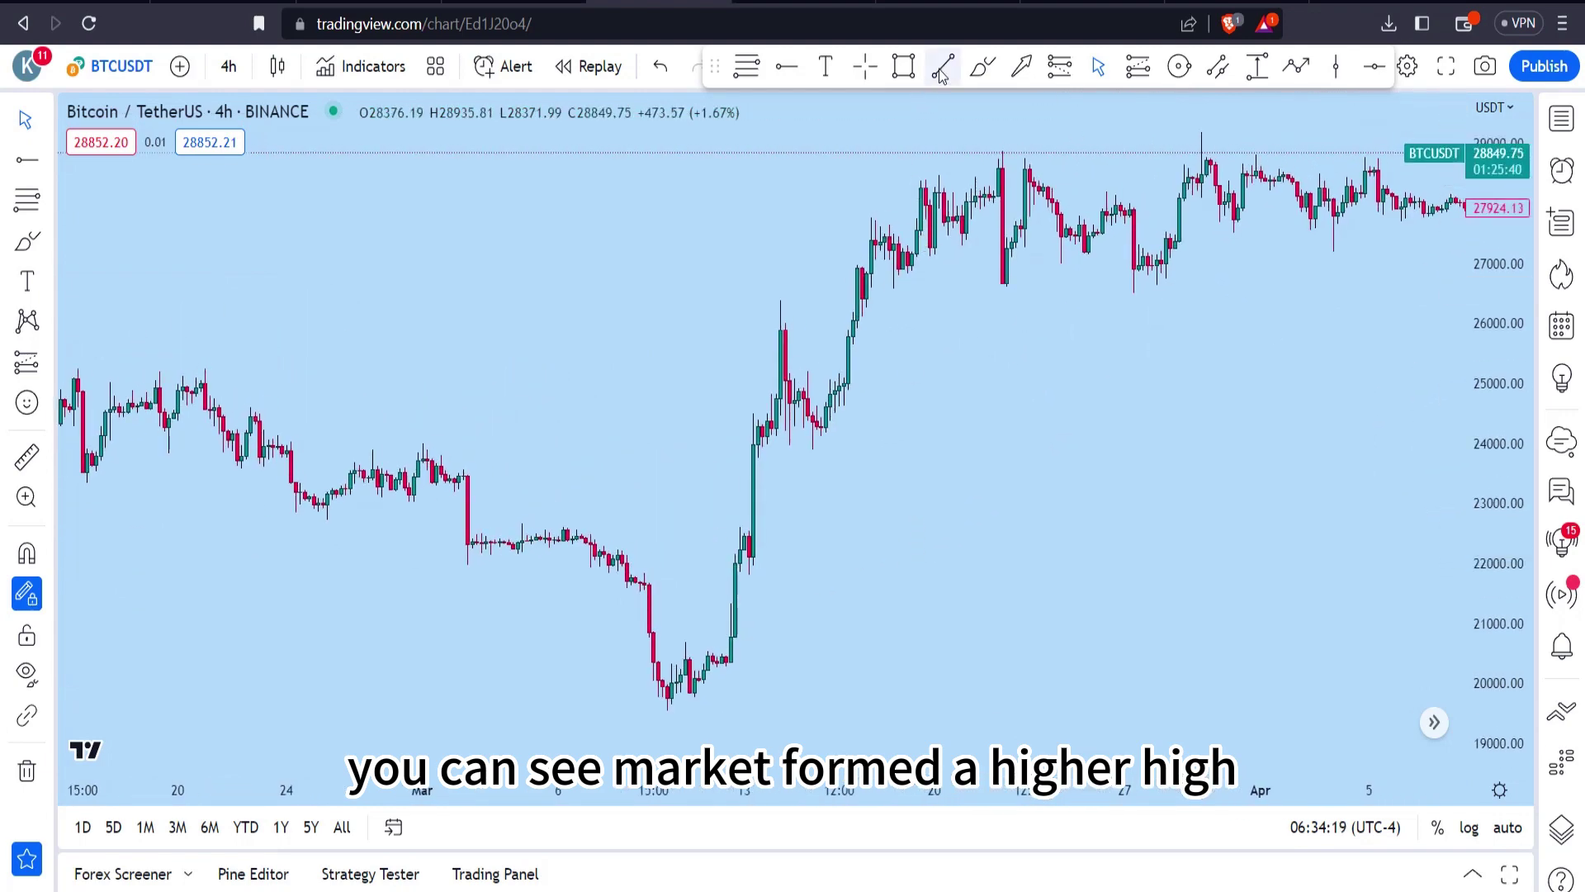
click(1297, 68)
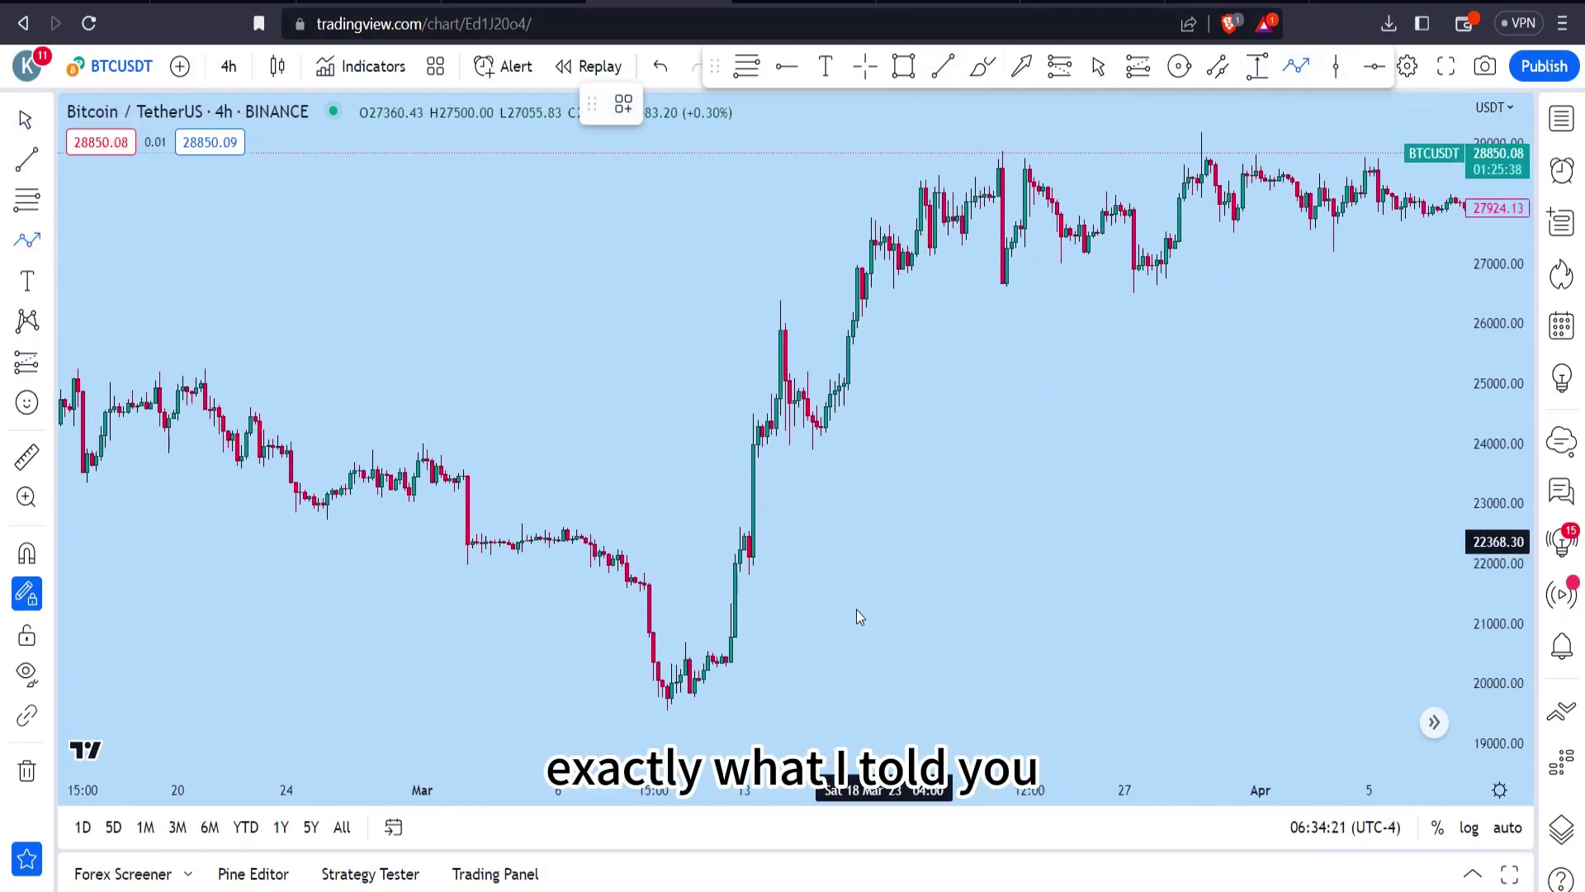
click(707, 672)
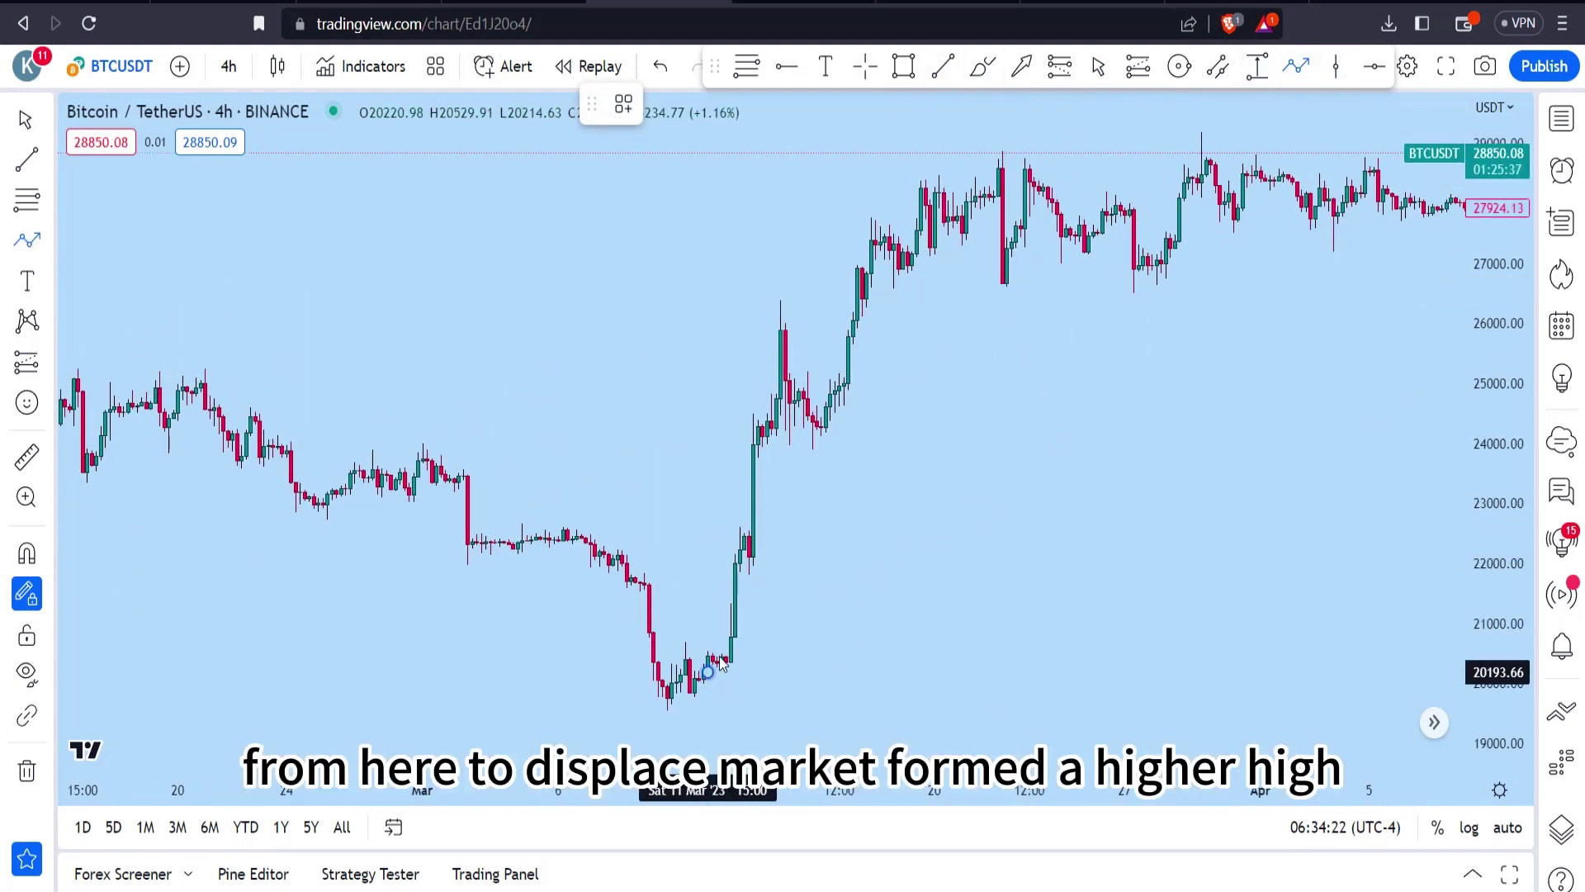
double_click(781, 302)
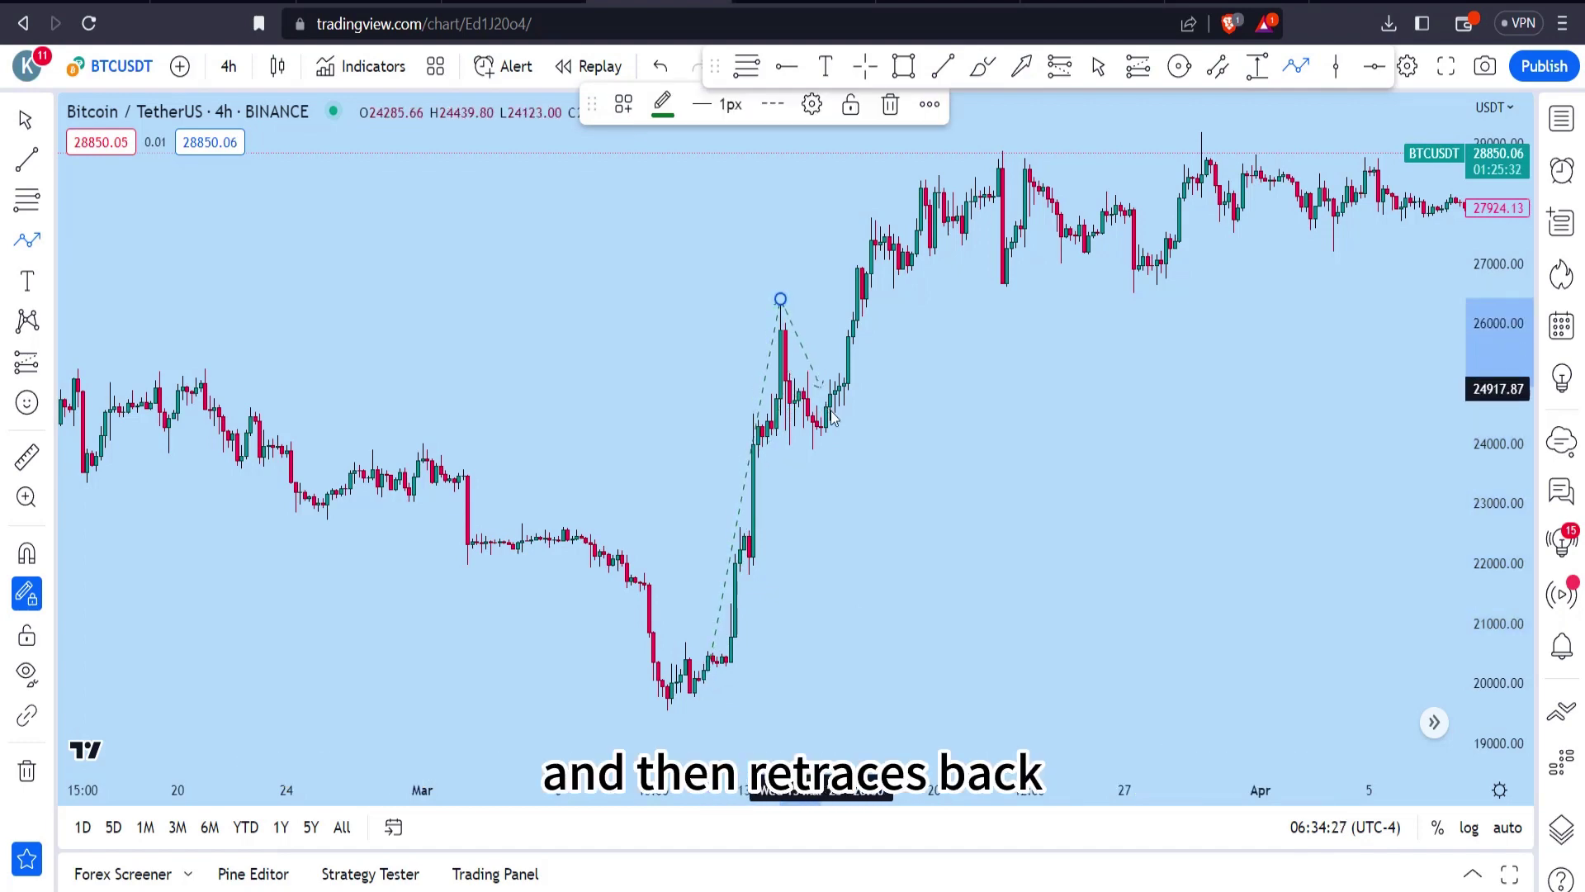
click(844, 448)
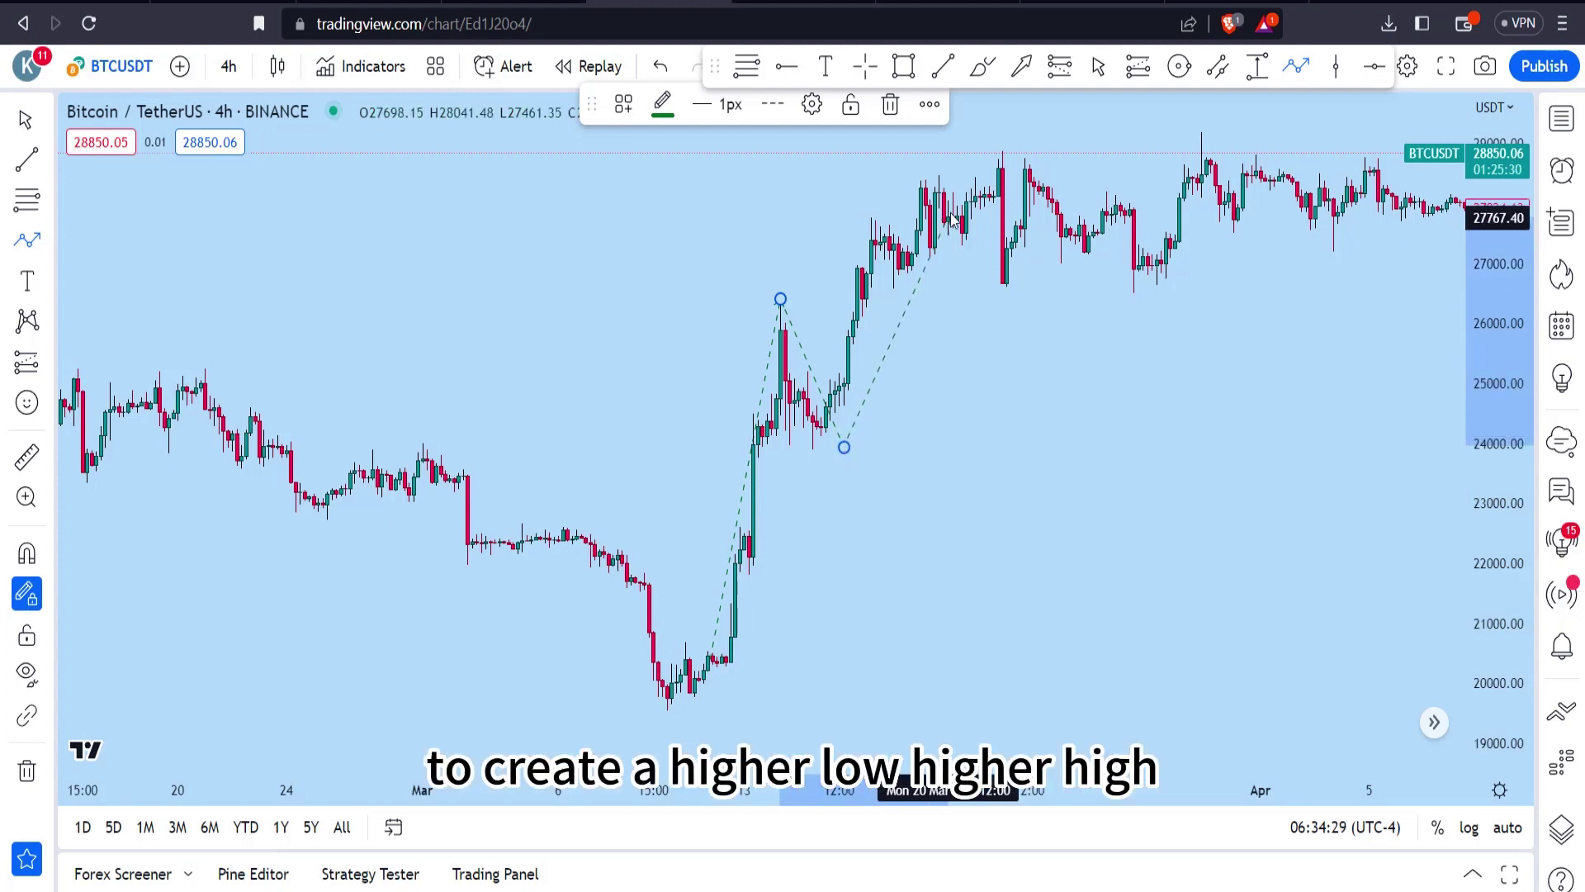
click(871, 204)
double_click(871, 206)
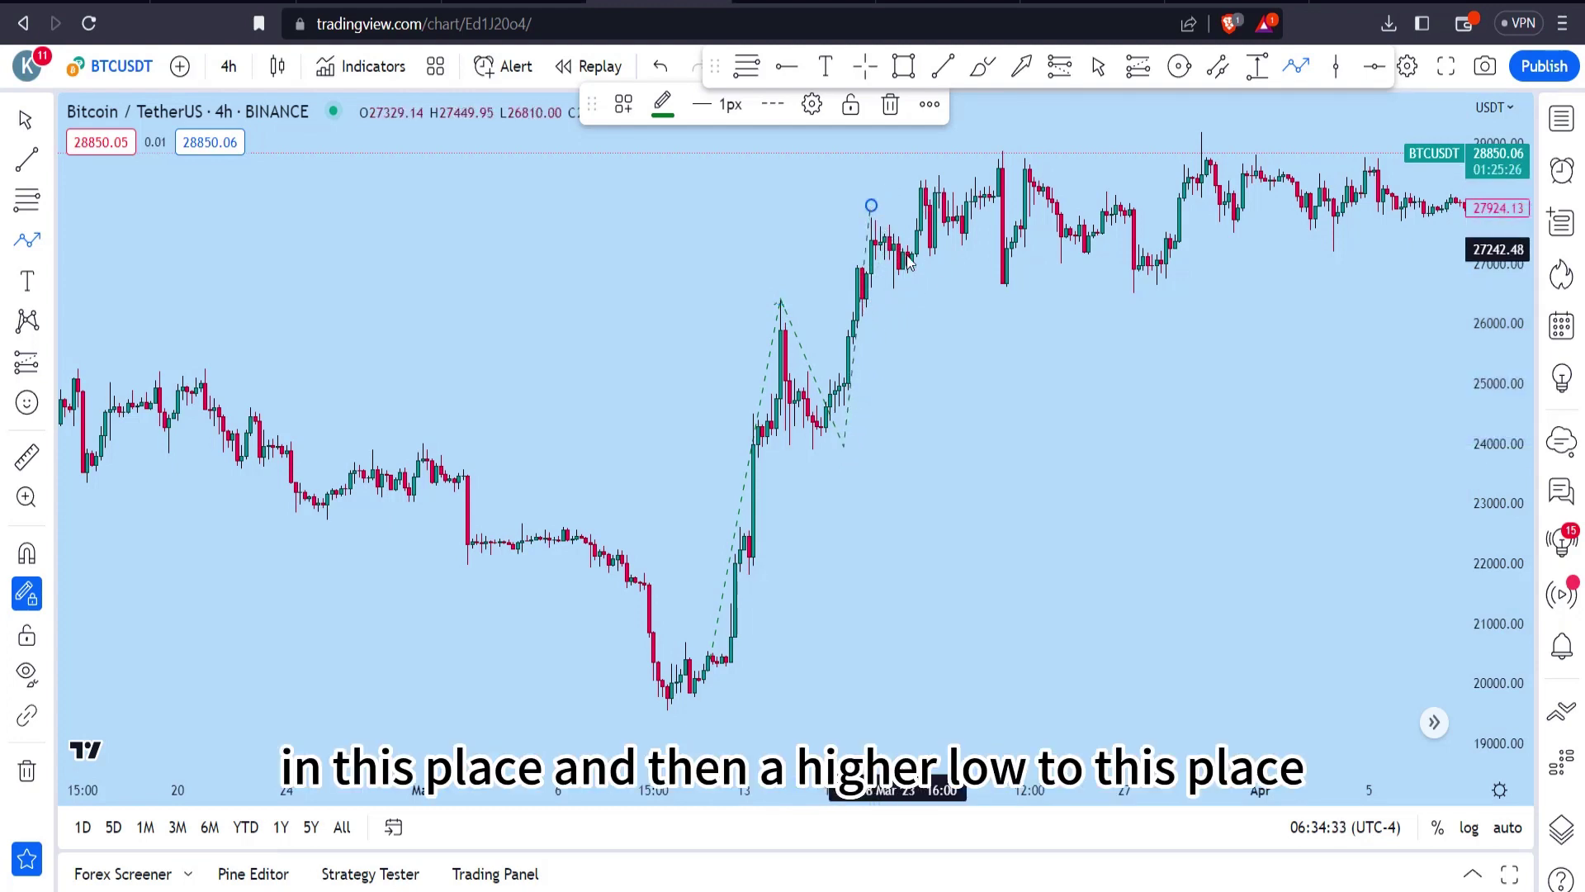
click(920, 296)
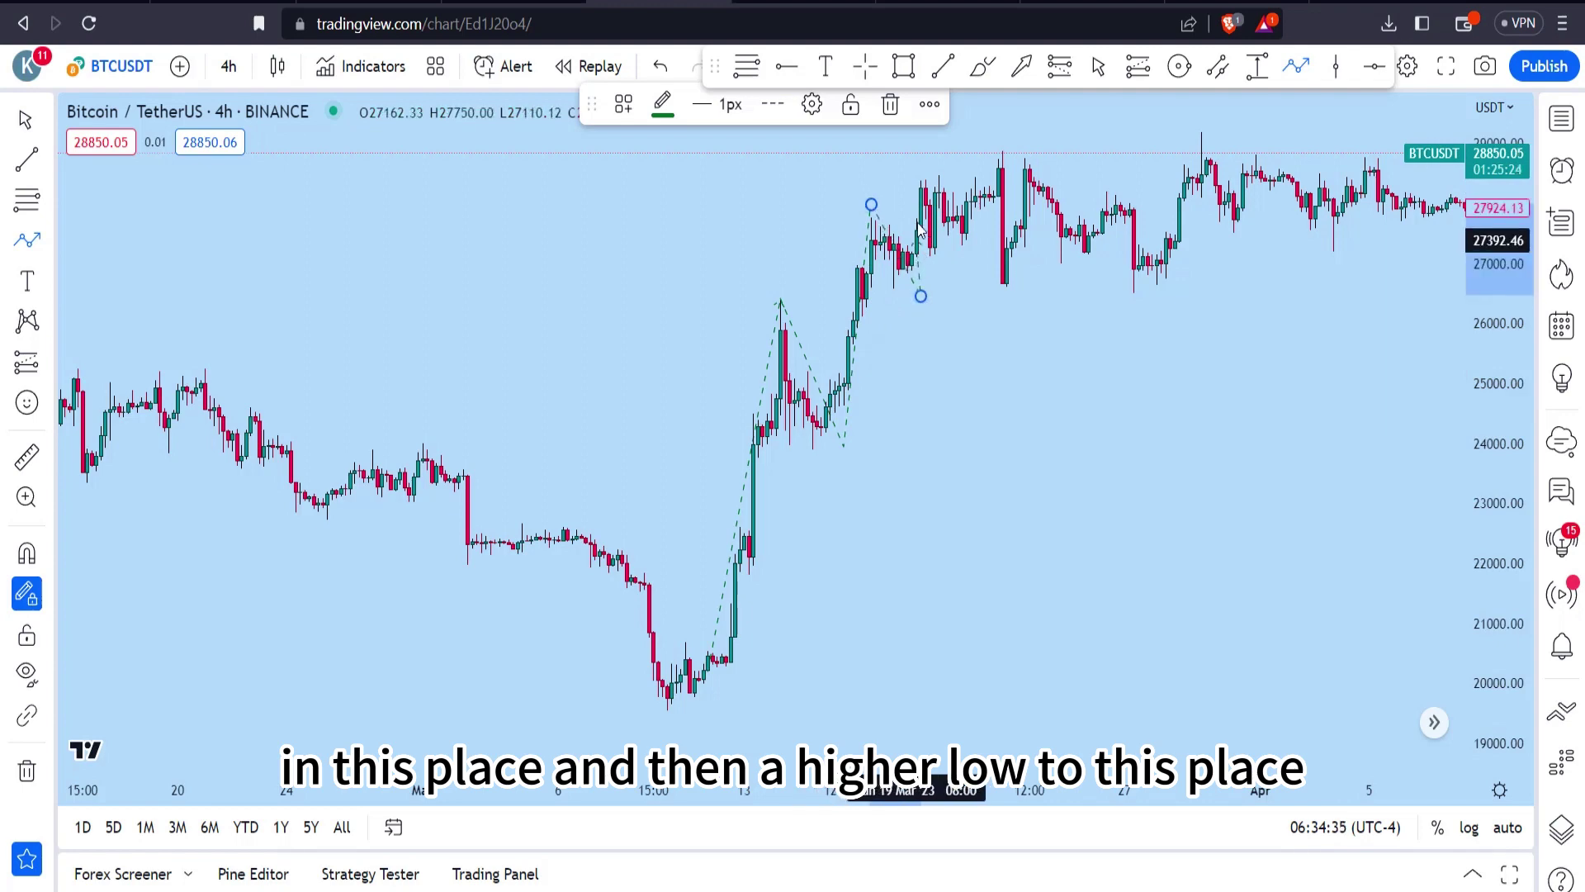
click(948, 189)
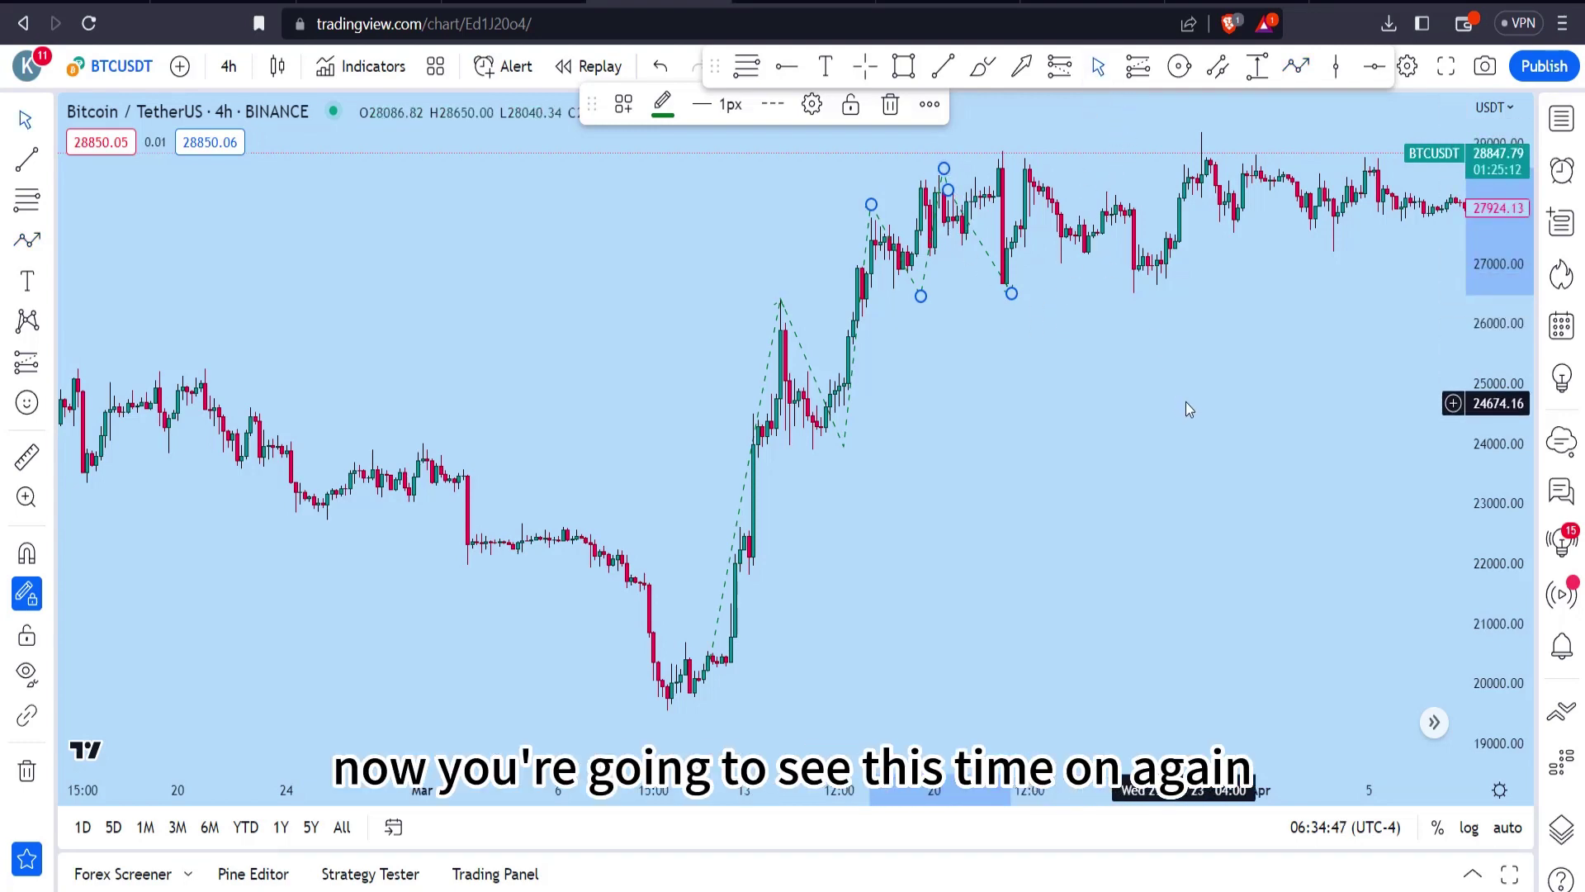
Step: Trace the January 2023 rally with a path from about 17,400, linking its higher highs and higher lows up to about 24,000
drag(1186, 404, 740, 492)
mouse_move(1122, 382)
mouse_down()
mouse_move(789, 430)
mouse_move(1436, 331)
mouse_up()
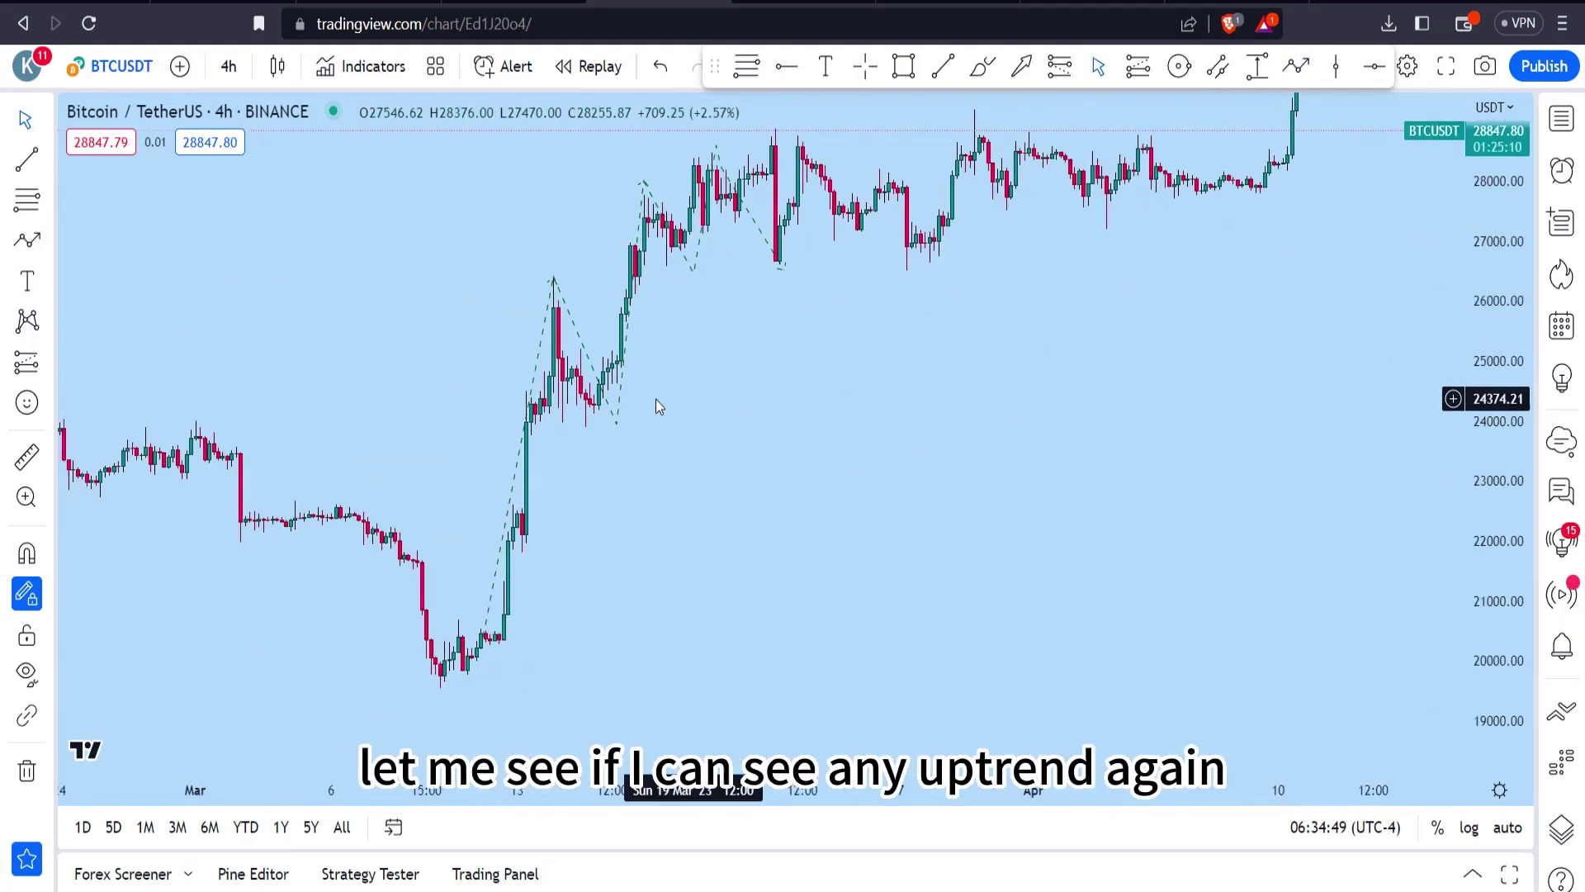
drag(655, 398, 1228, 396)
drag(697, 555, 1430, 163)
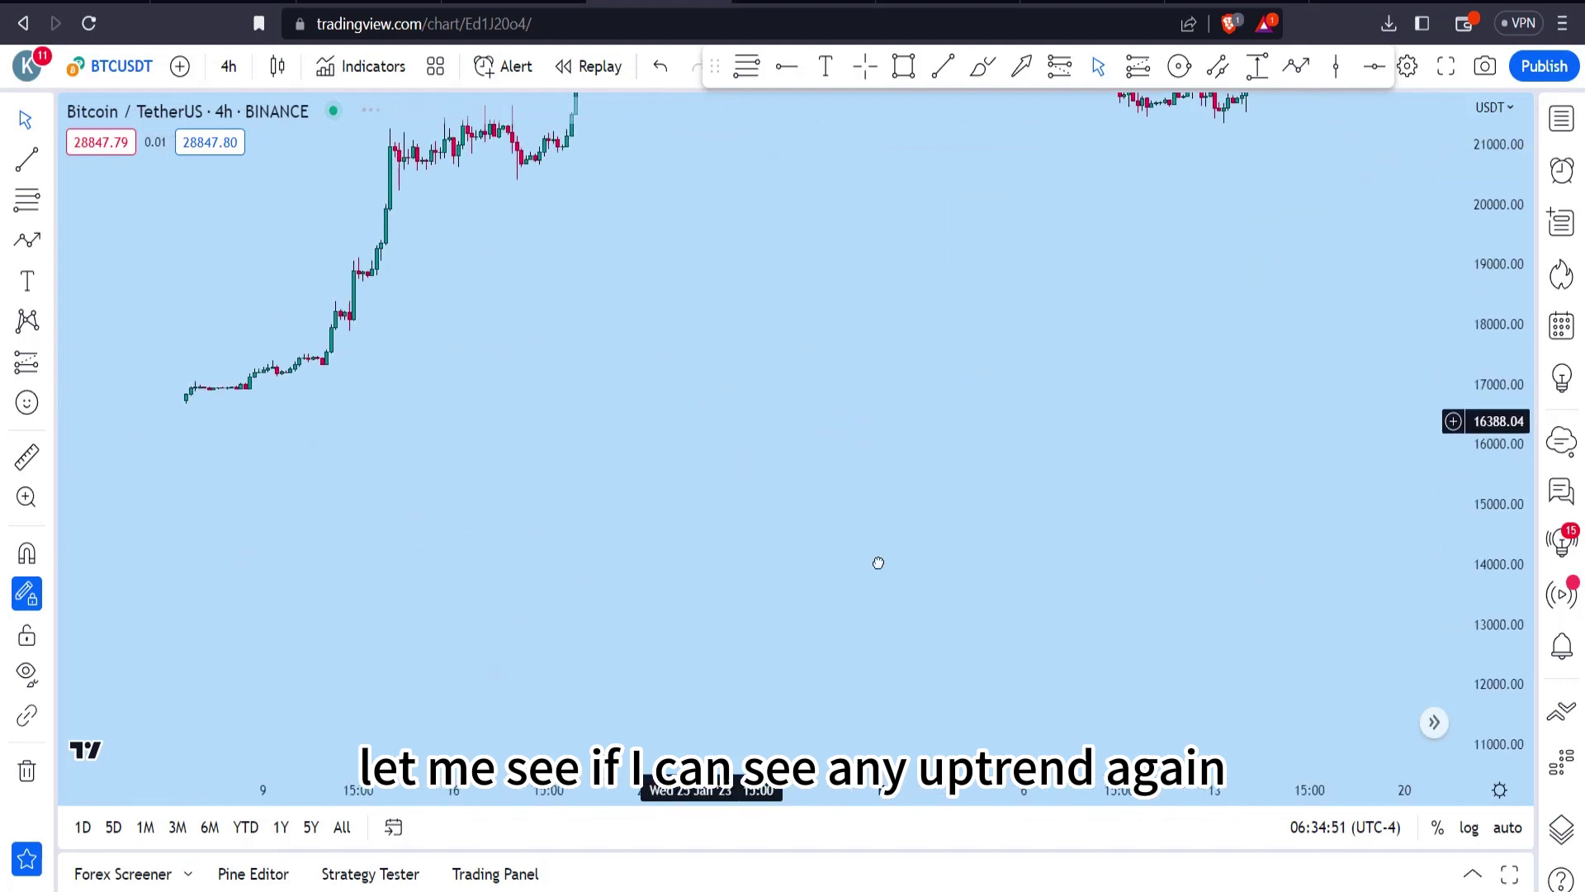
drag(842, 396, 1029, 616)
drag(973, 445, 810, 571)
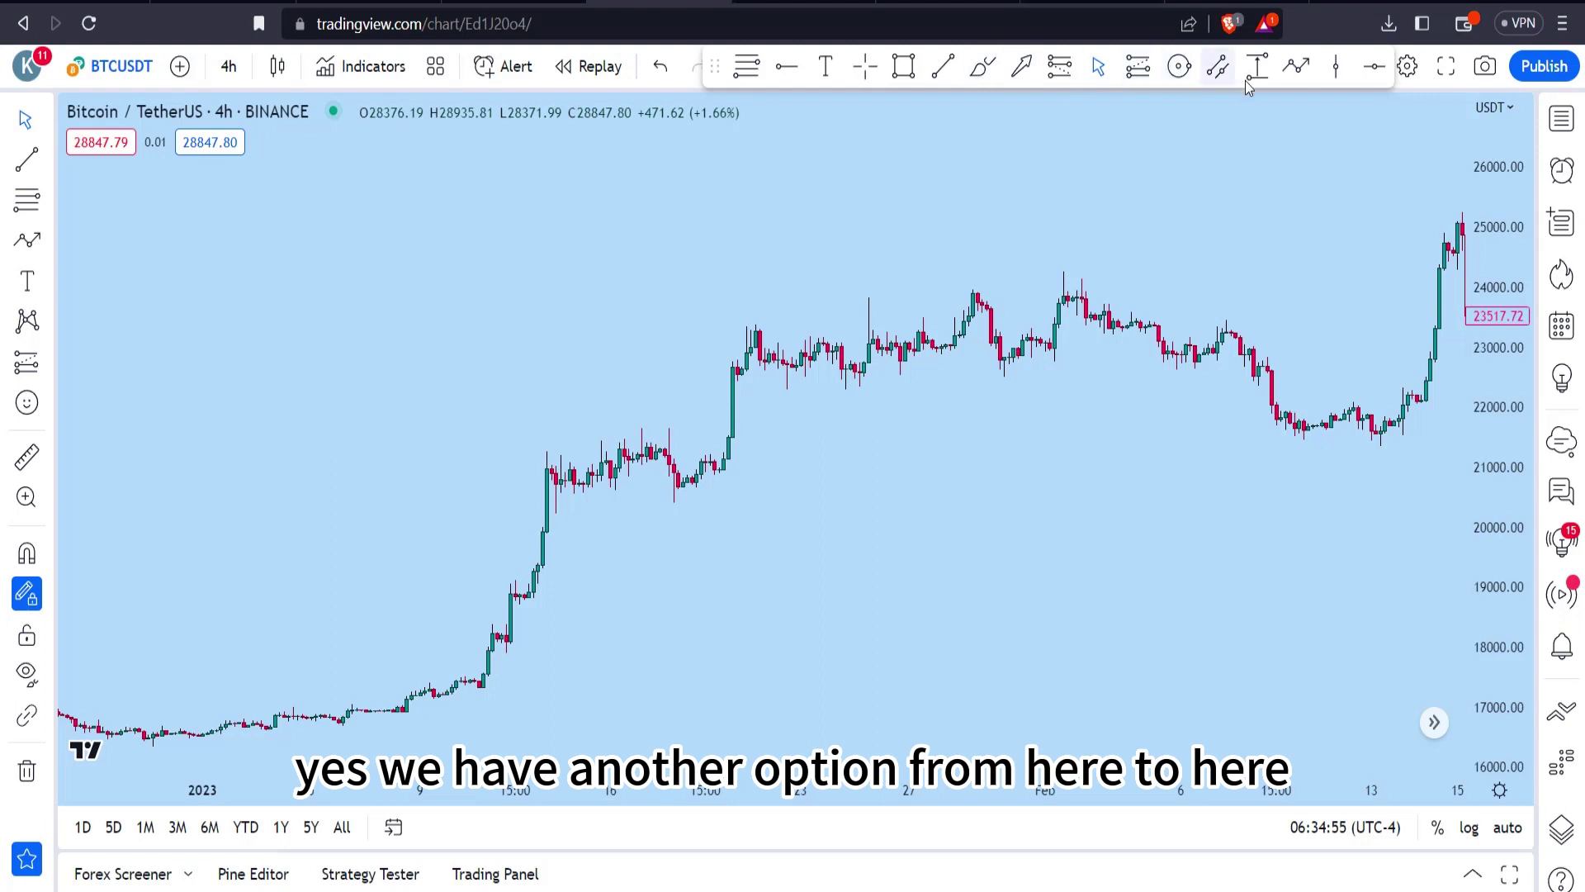
click(475, 686)
click(565, 424)
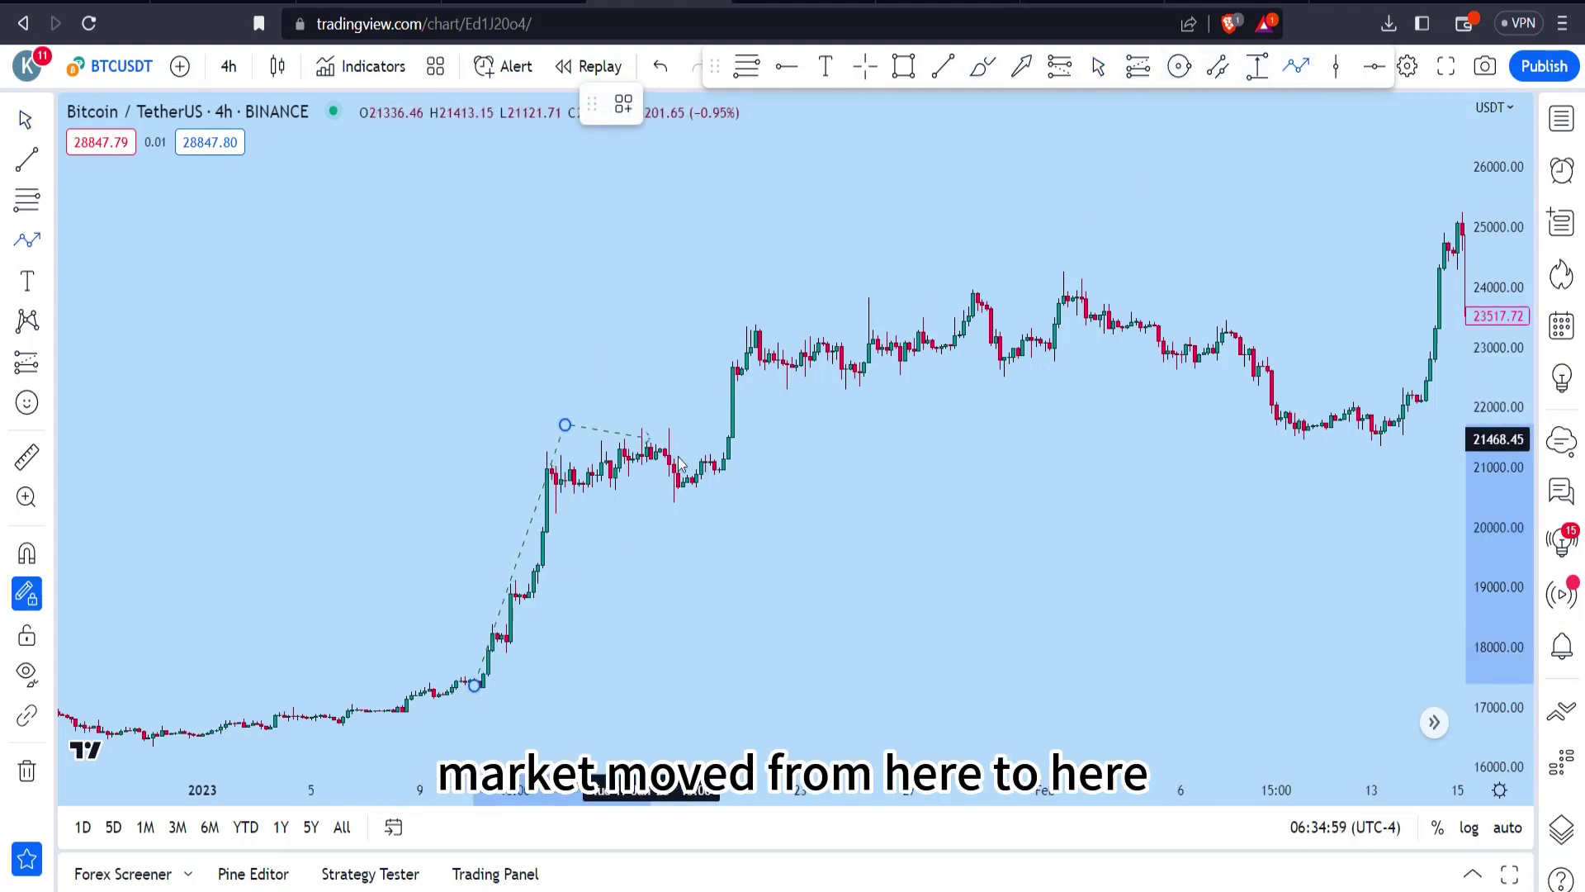
click(686, 486)
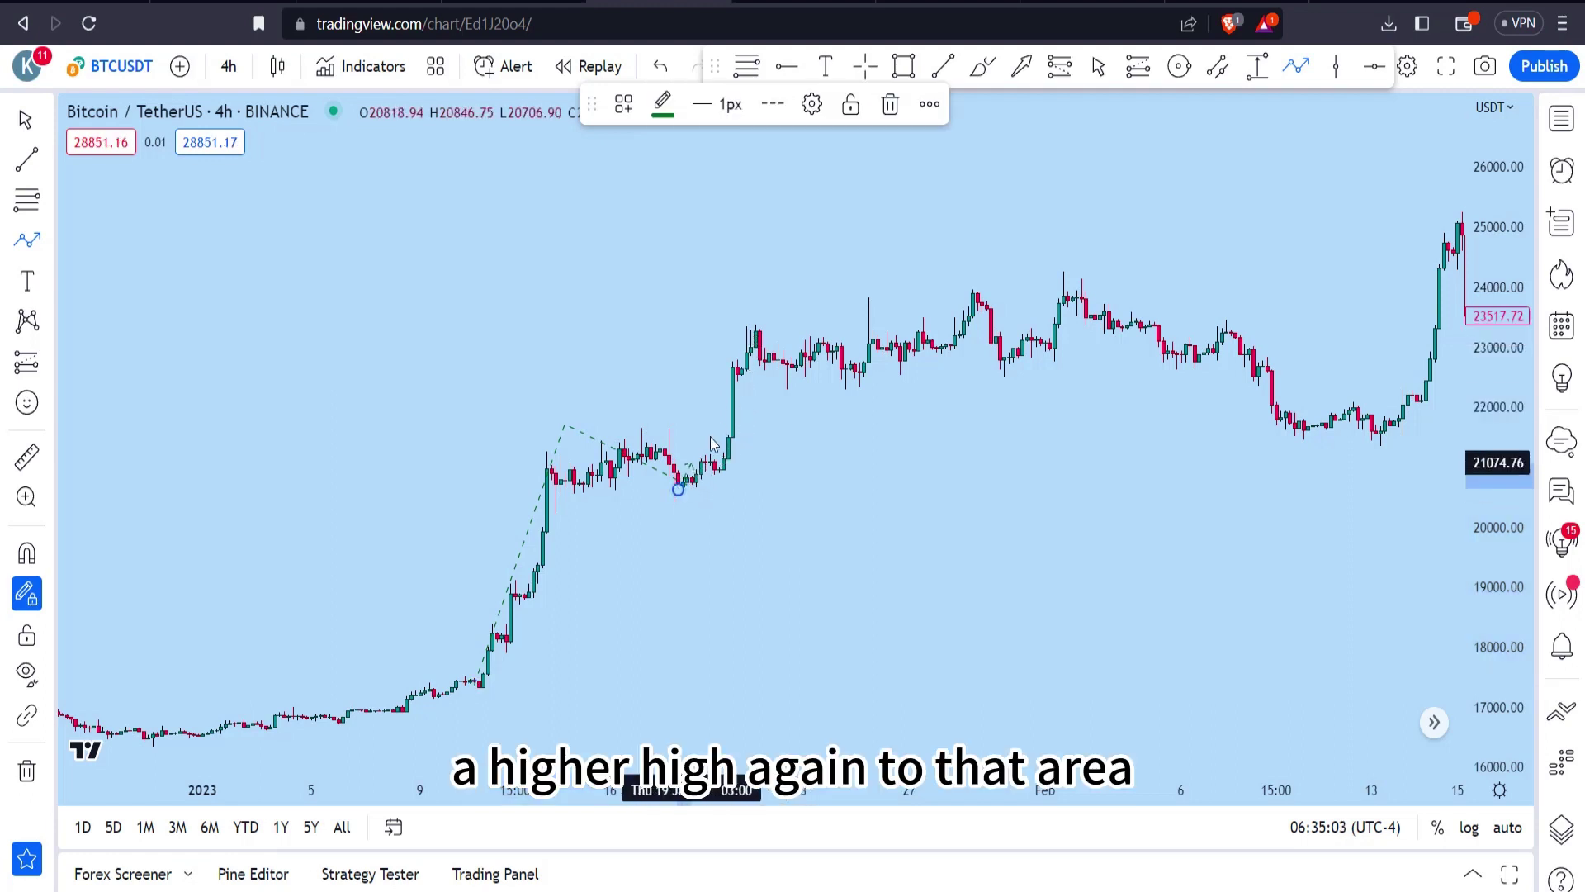
click(742, 314)
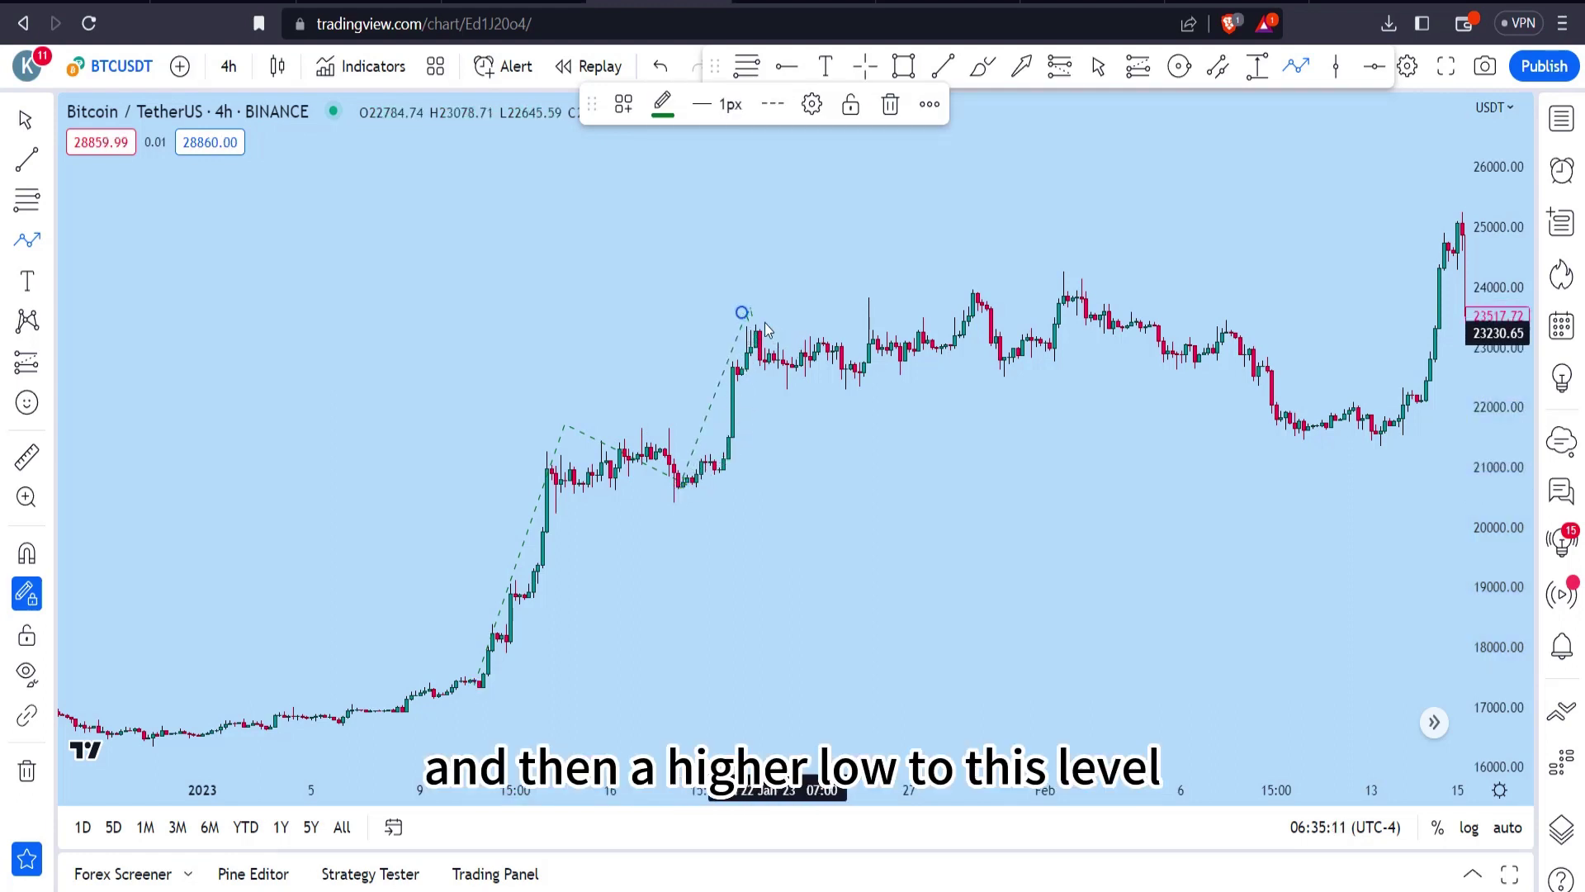
click(877, 388)
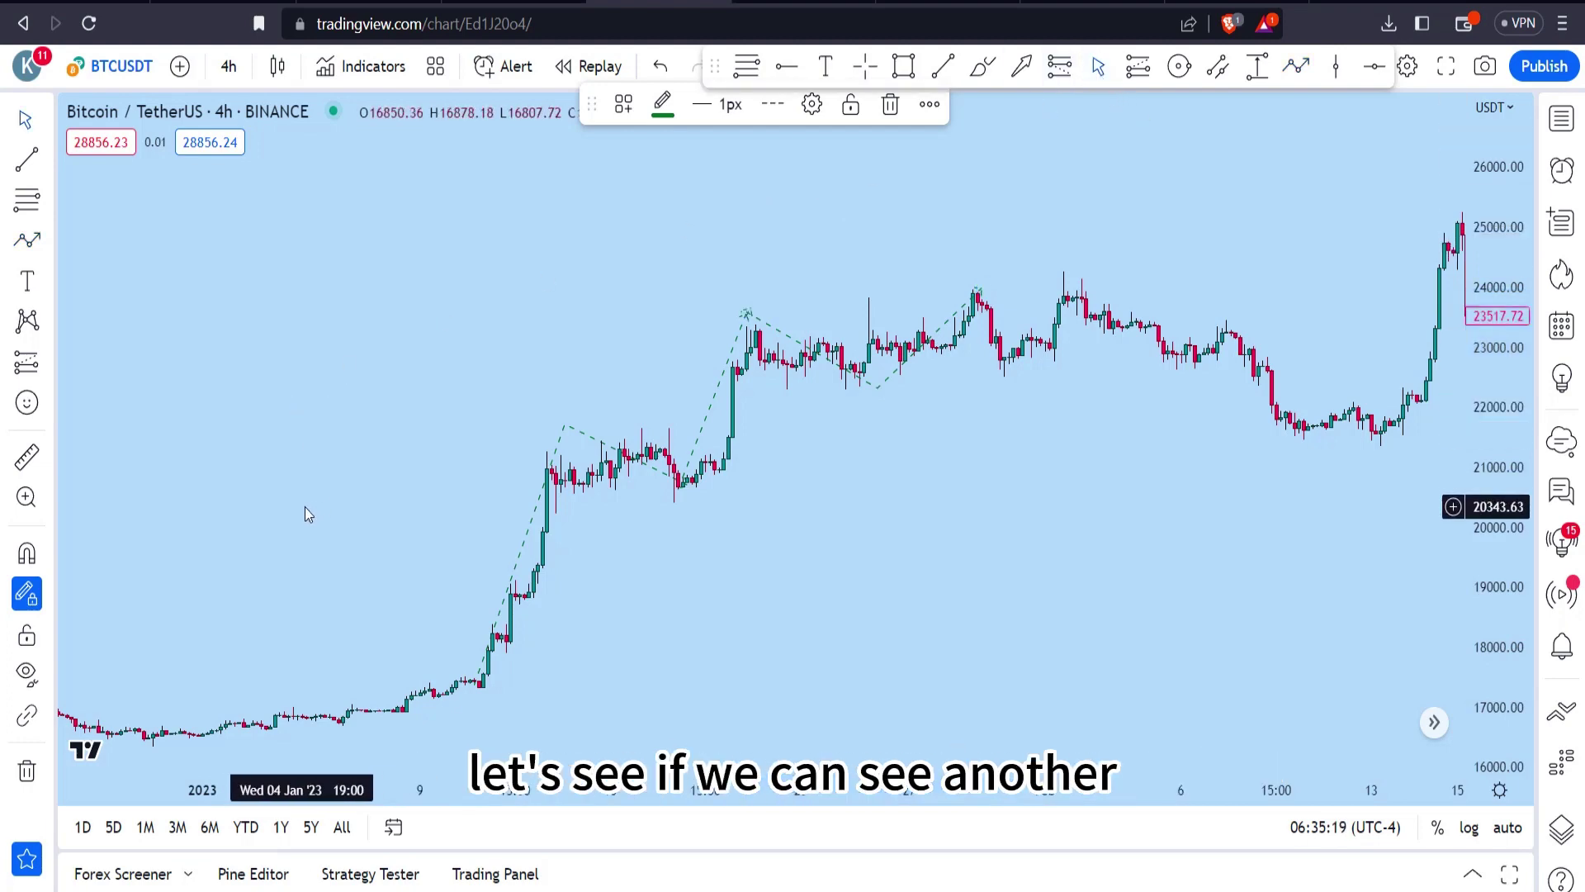
Step: Search back through the 2022 price action to August for another clear uptrend, stretching the price scale to enlarge the candles
drag(305, 517, 1232, 475)
drag(495, 453, 955, 325)
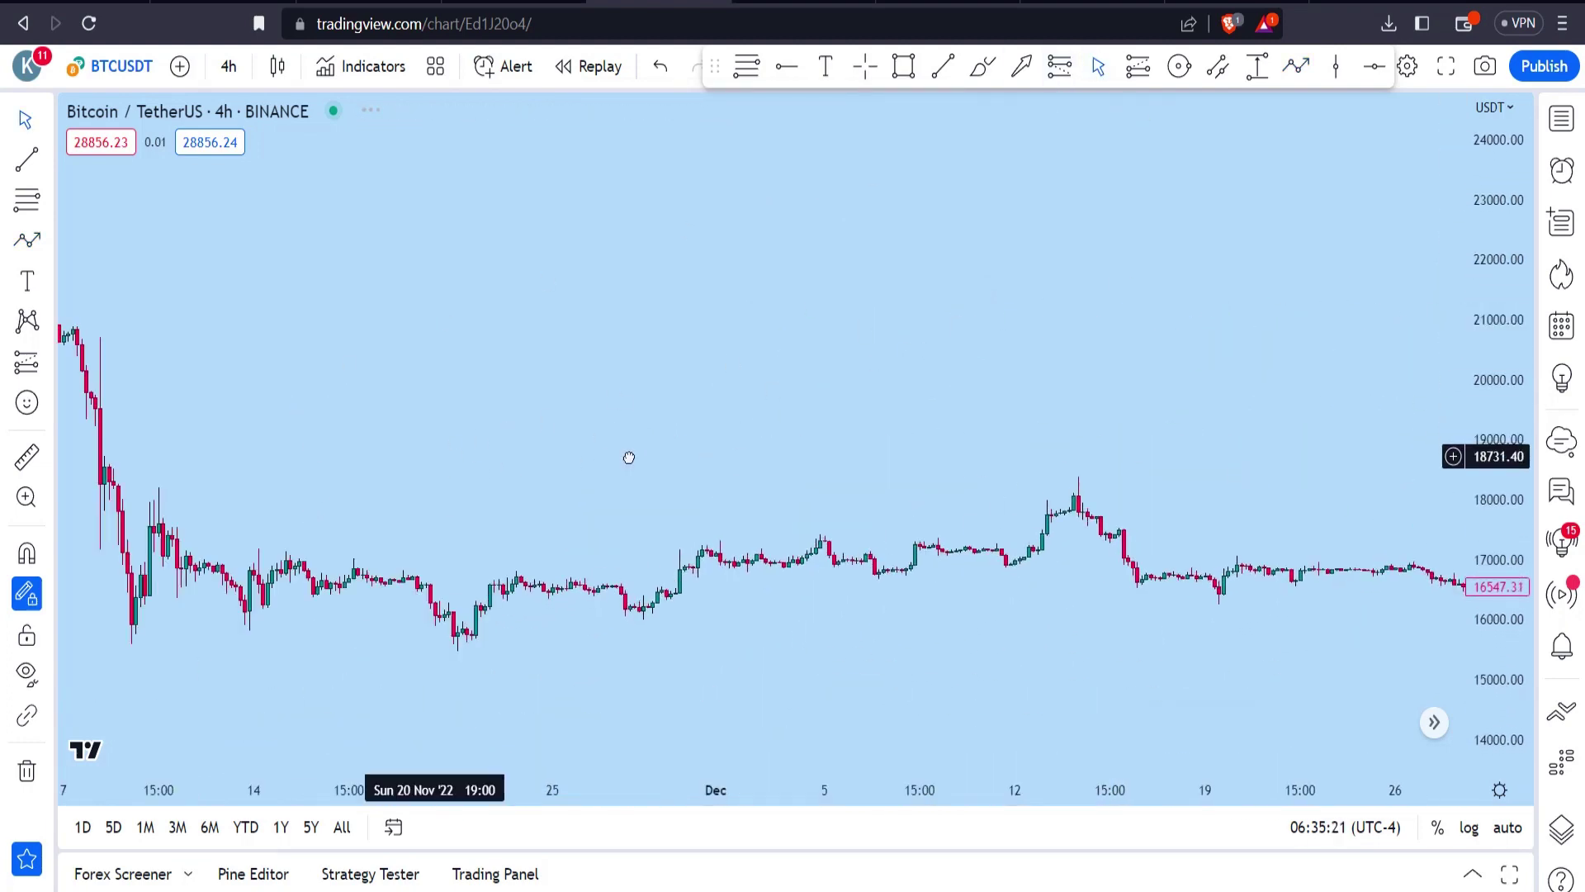
drag(627, 457, 786, 302)
drag(127, 495, 792, 442)
drag(602, 506, 1301, 482)
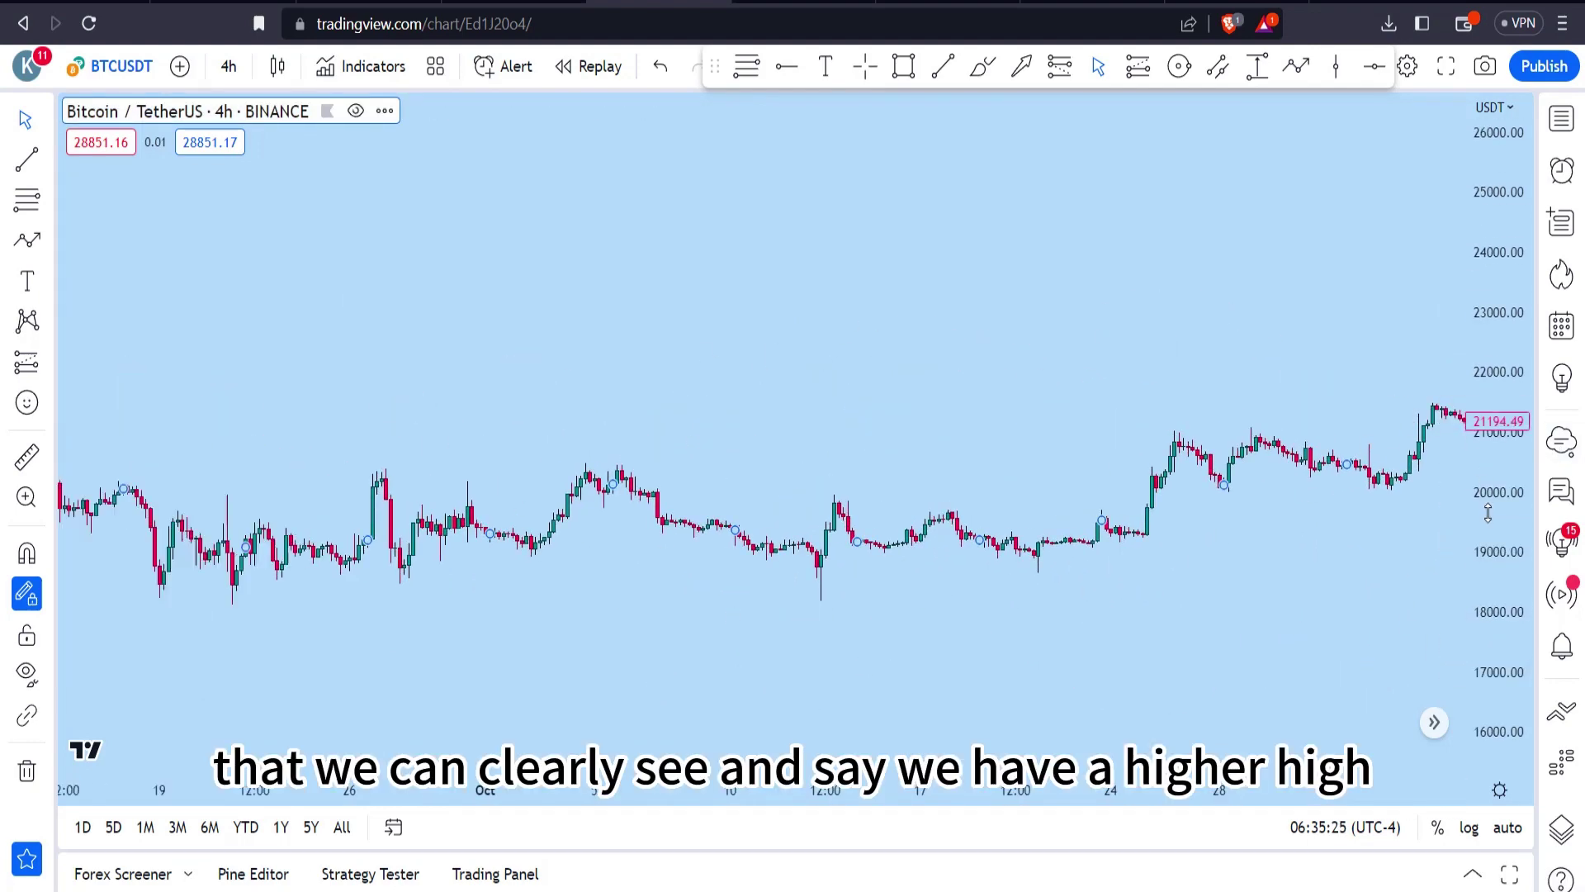
drag(1494, 512, 1527, 248)
drag(835, 411, 1013, 284)
scroll(630, 343, up, 5)
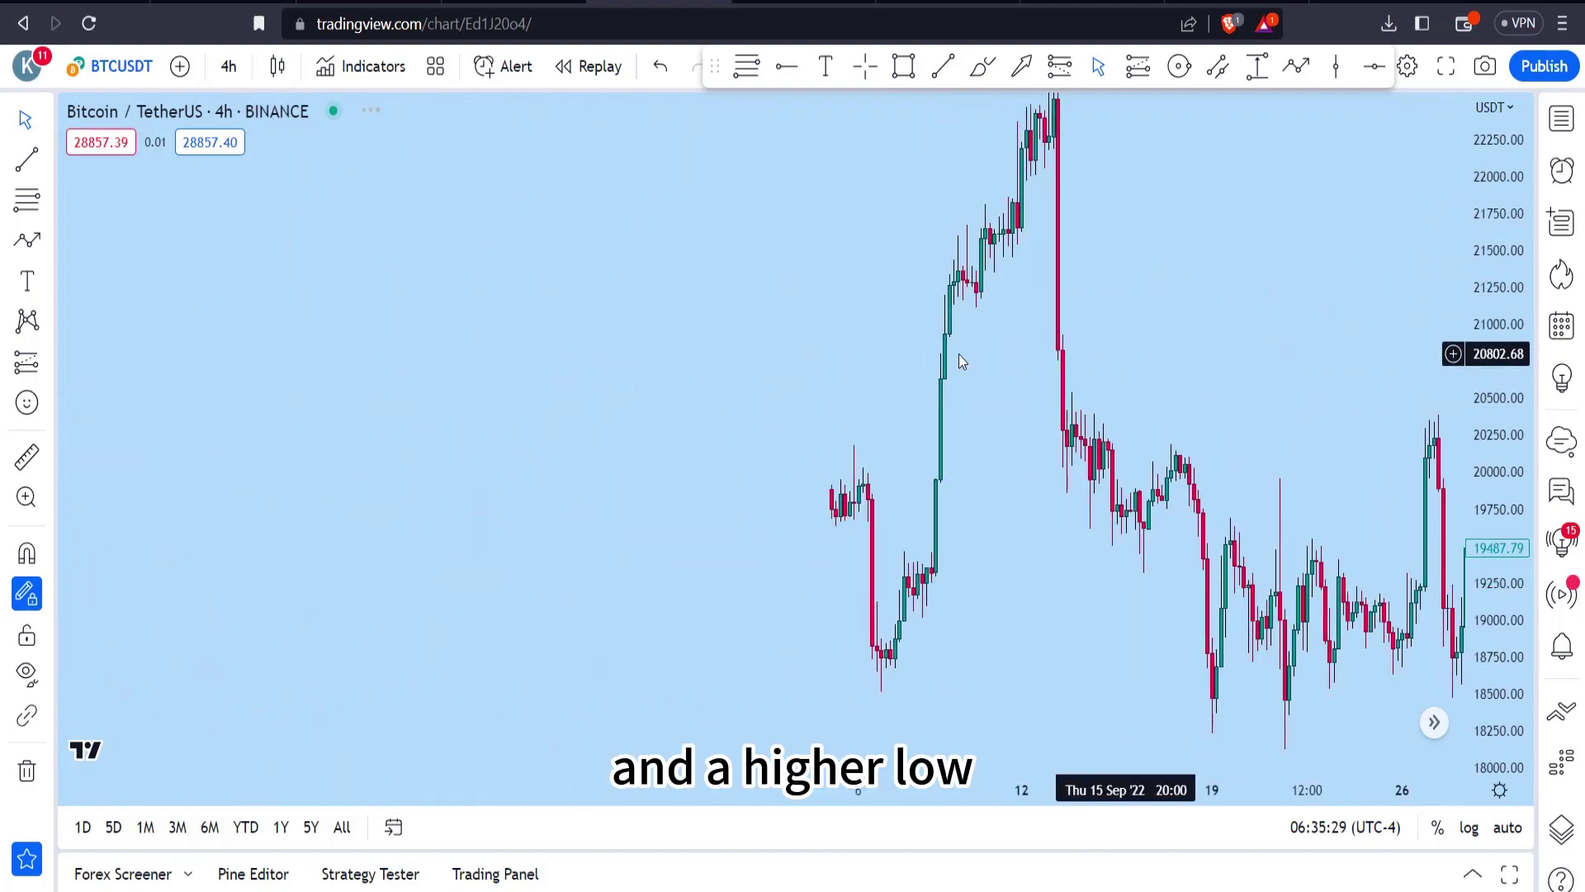
drag(496, 380, 1041, 531)
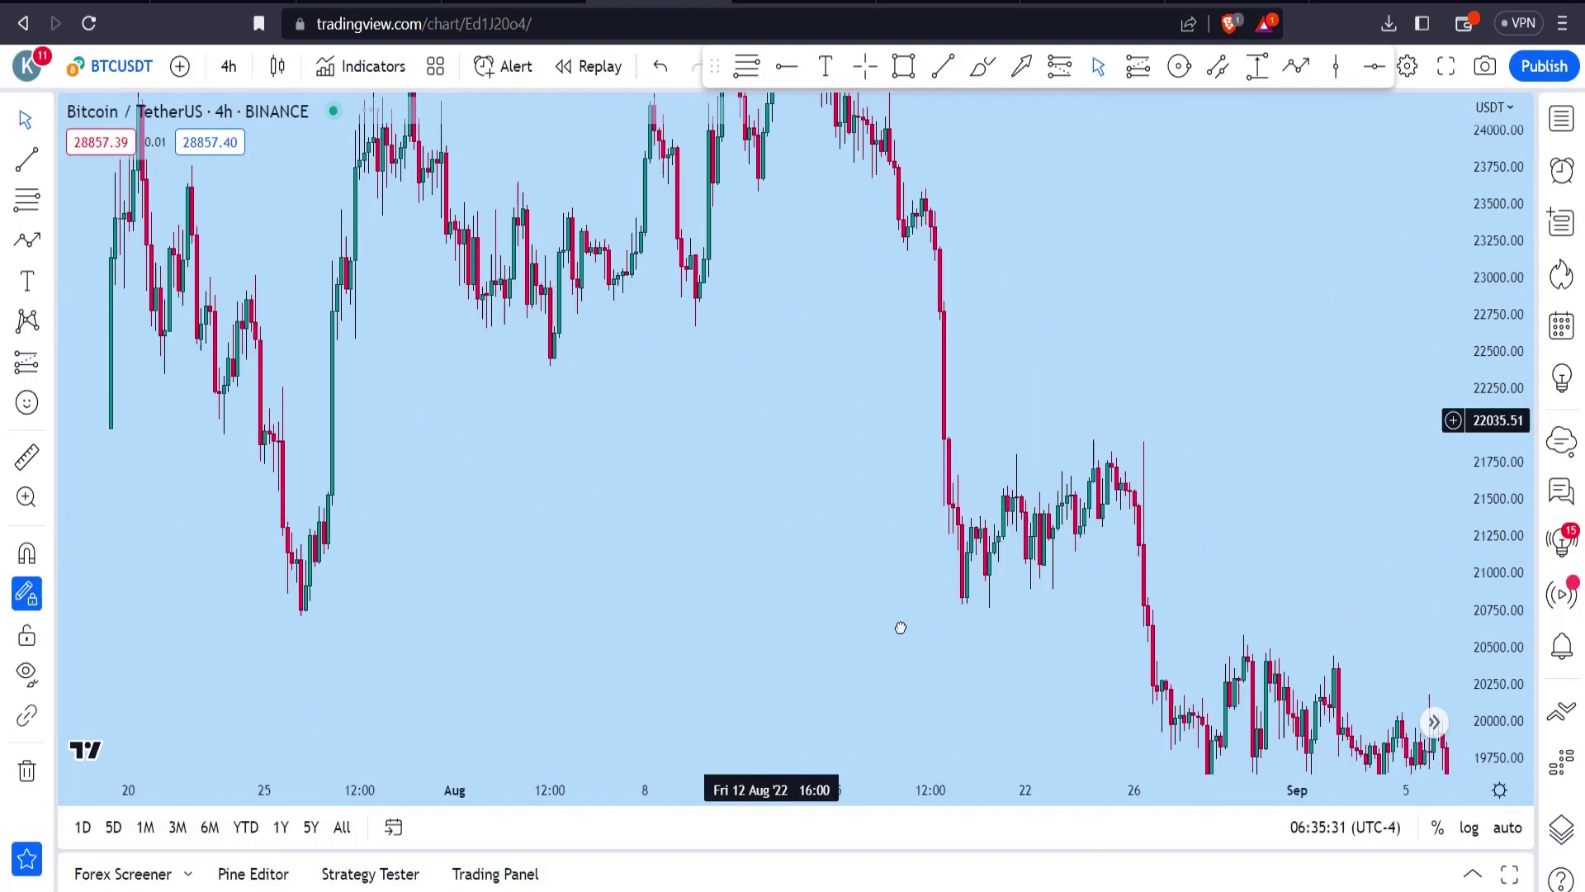
drag(761, 461, 591, 439)
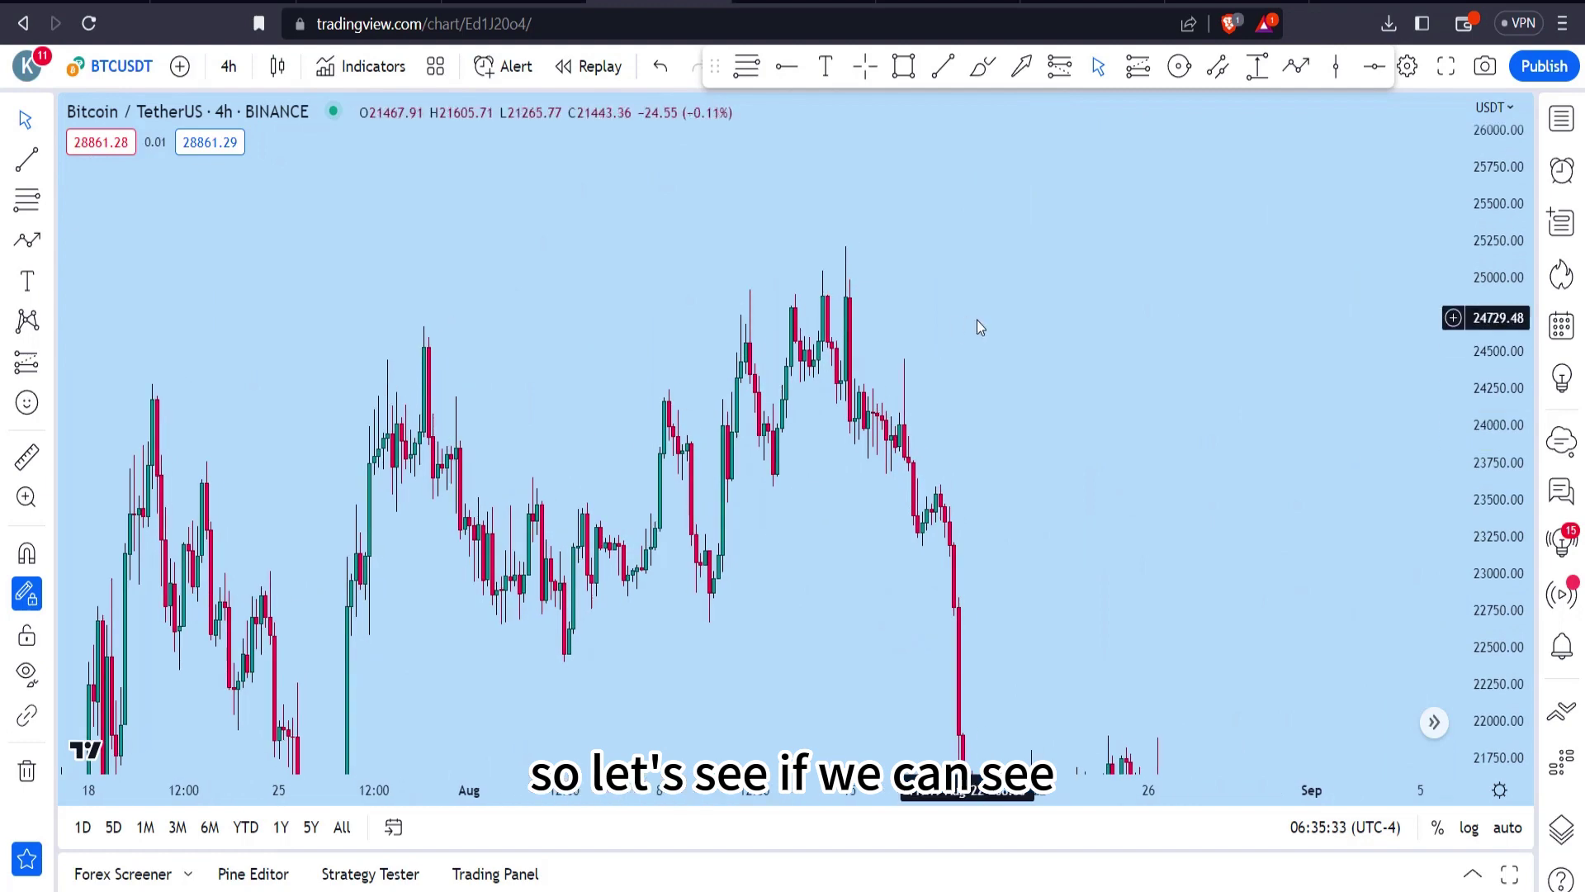
scroll(958, 343, up, 2)
scroll(958, 344, left, 5)
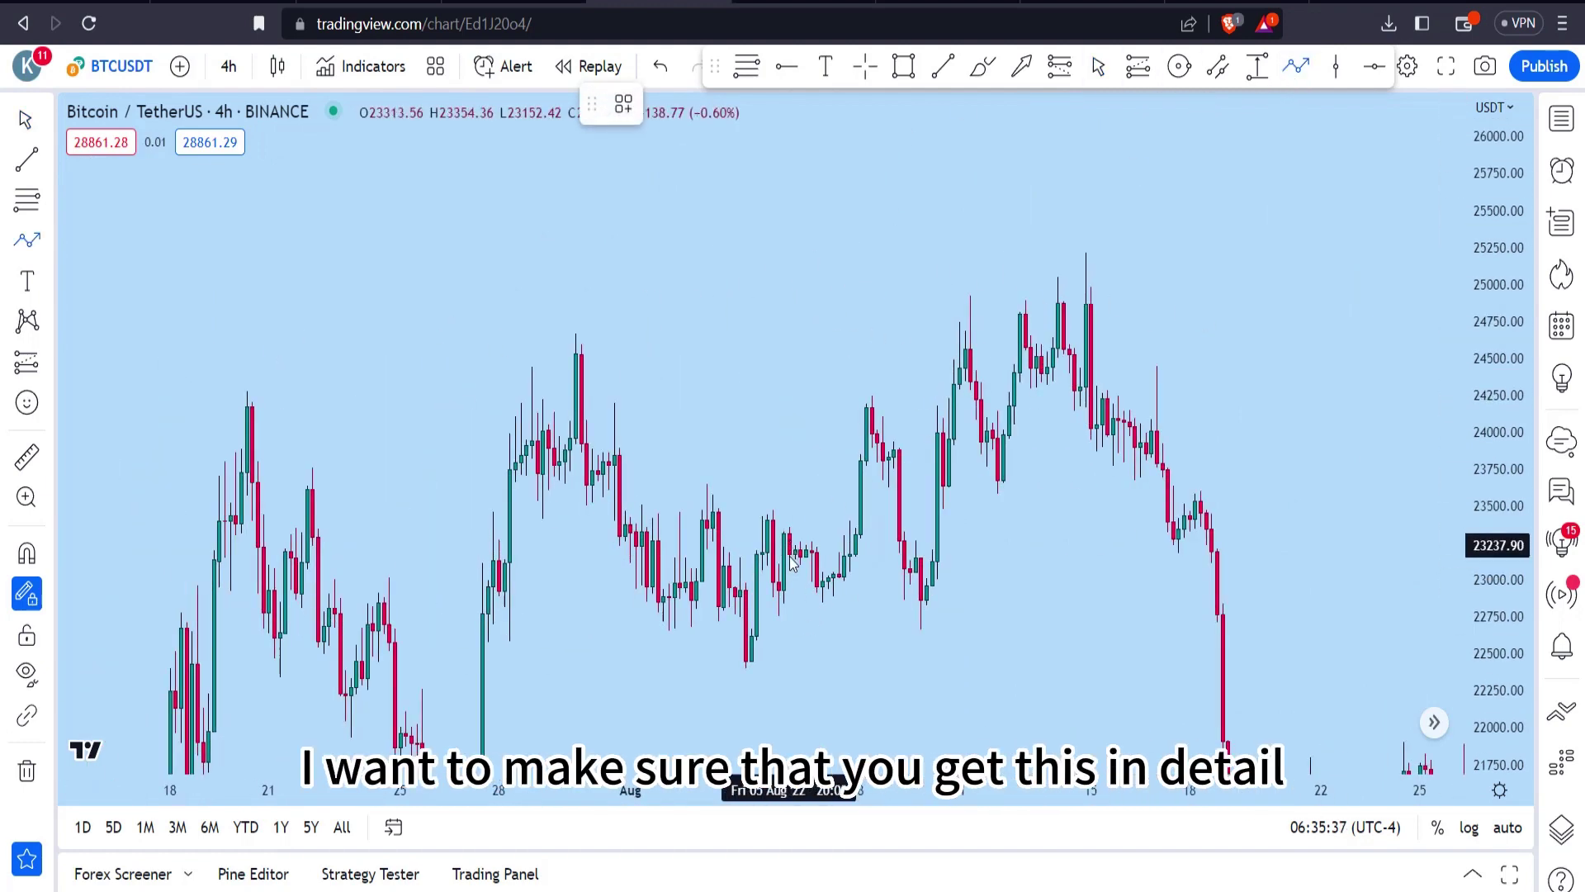
Step: Trace the August 2022 uptrend with a path from about 22,900, linking its rising highs and lows and ending near 24,000 in mid-August
click(823, 591)
click(860, 379)
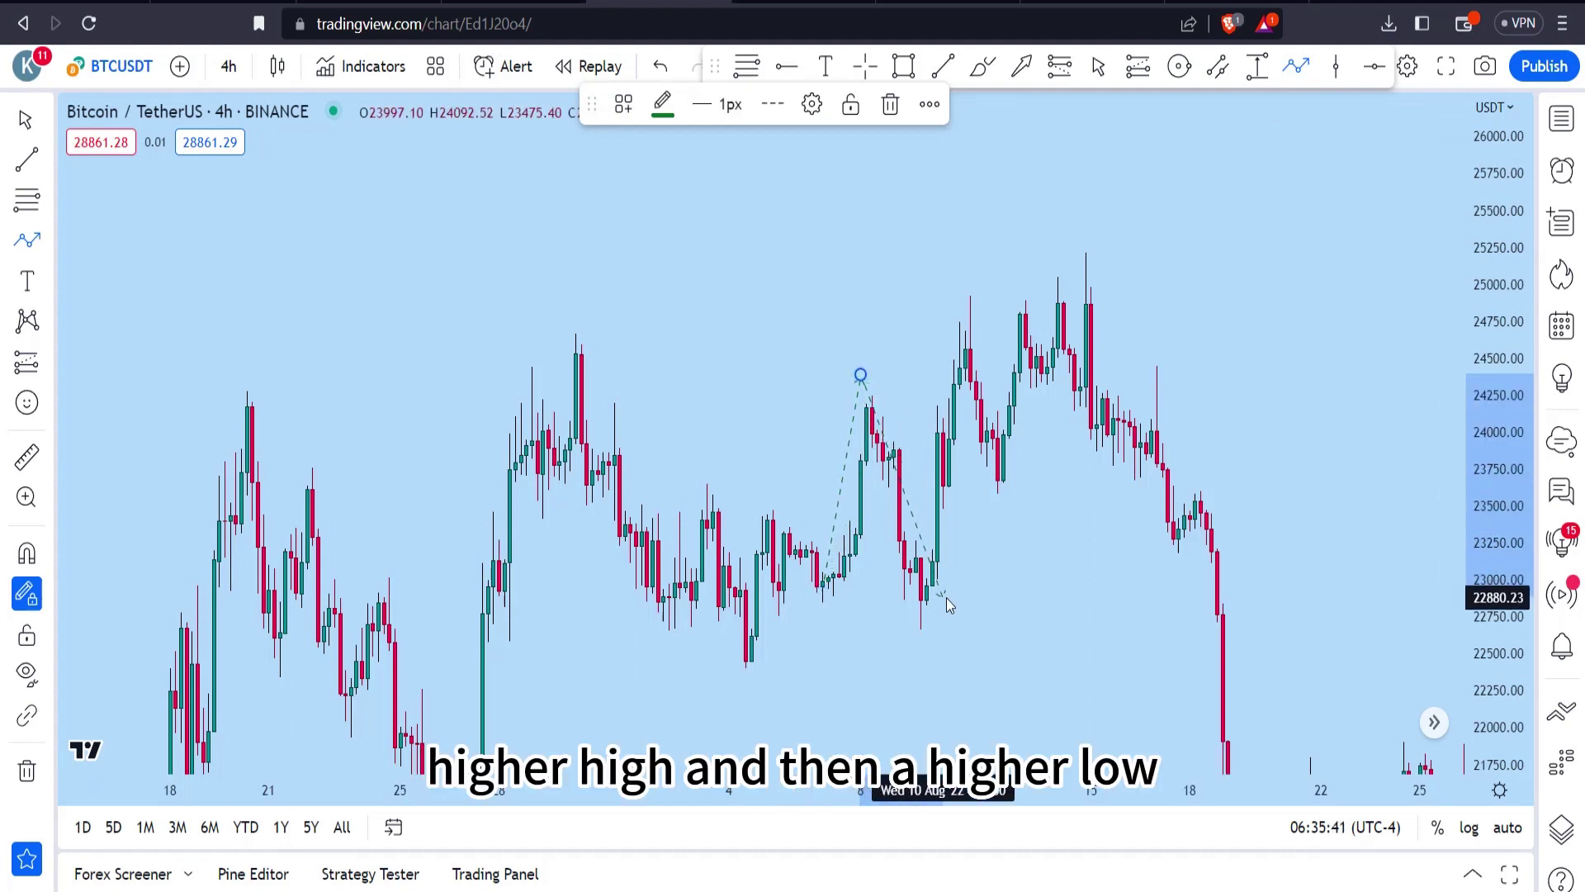
click(926, 628)
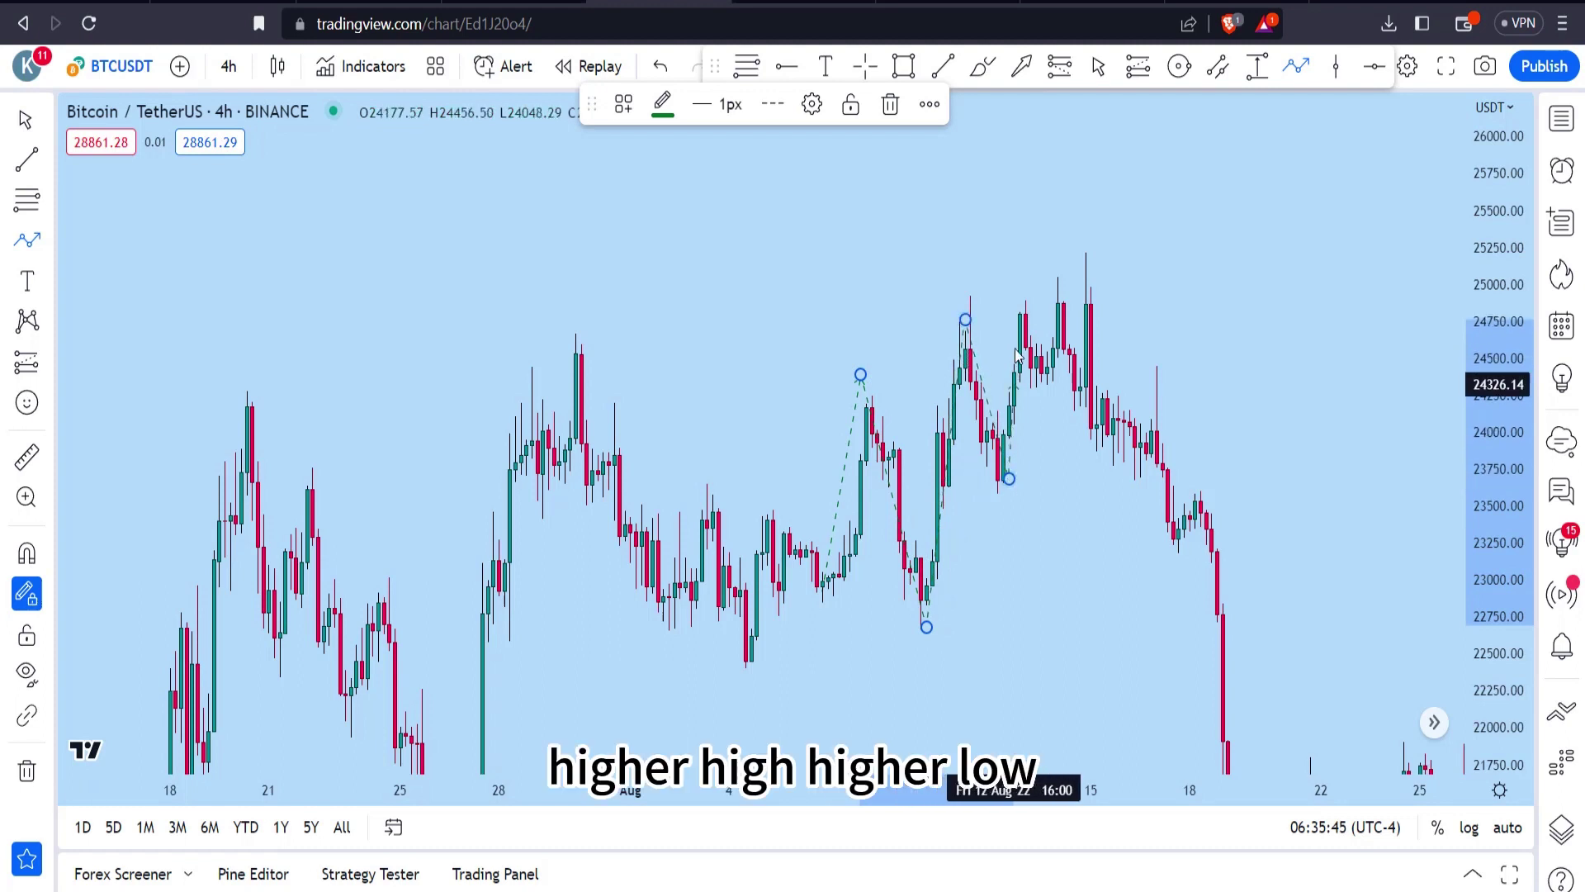
click(1053, 380)
click(1058, 275)
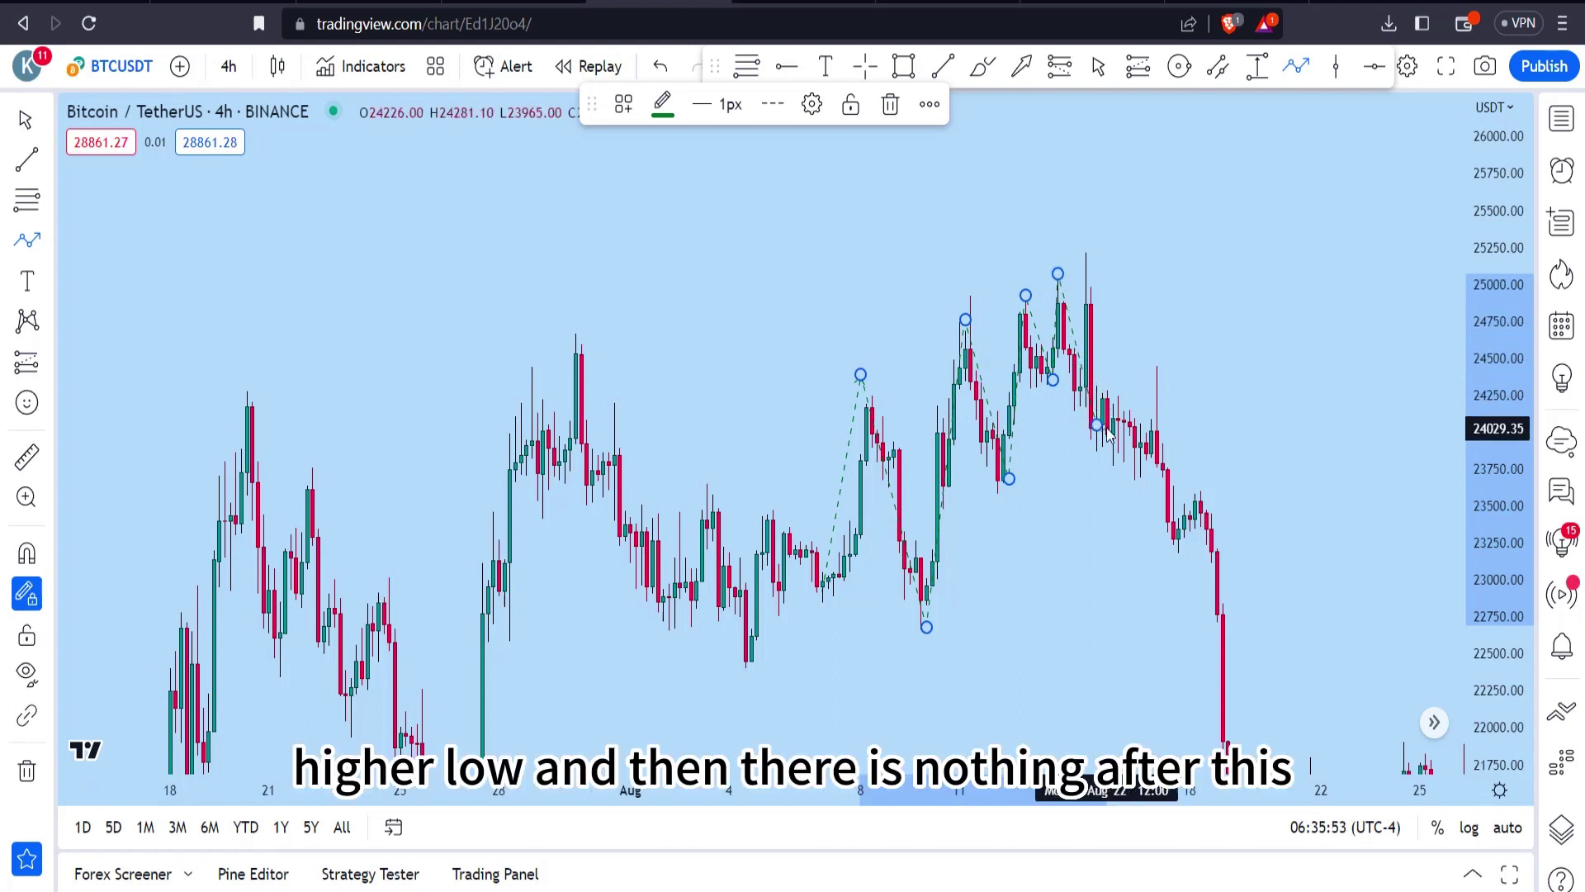
click(1104, 407)
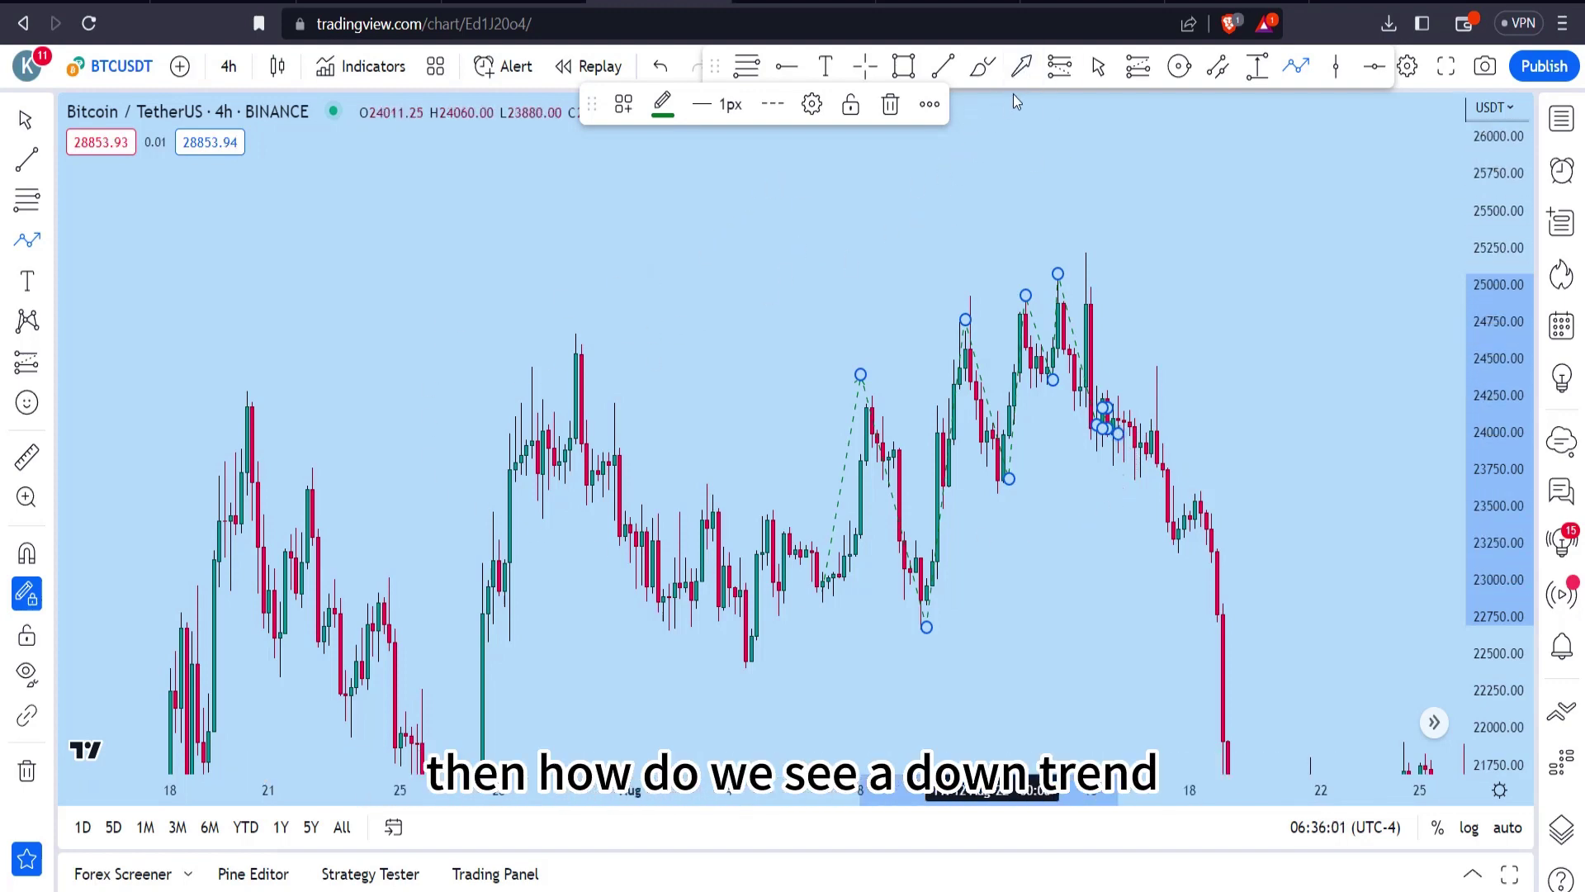
click(1098, 67)
Step: Trace the July 2022 downtrend with a path from about 24,200, linking its lower highs and lower lows down to about 20,800
mouse_move(466, 408)
mouse_down()
mouse_move(610, 407)
mouse_move(629, 374)
mouse_move(666, 408)
mouse_up()
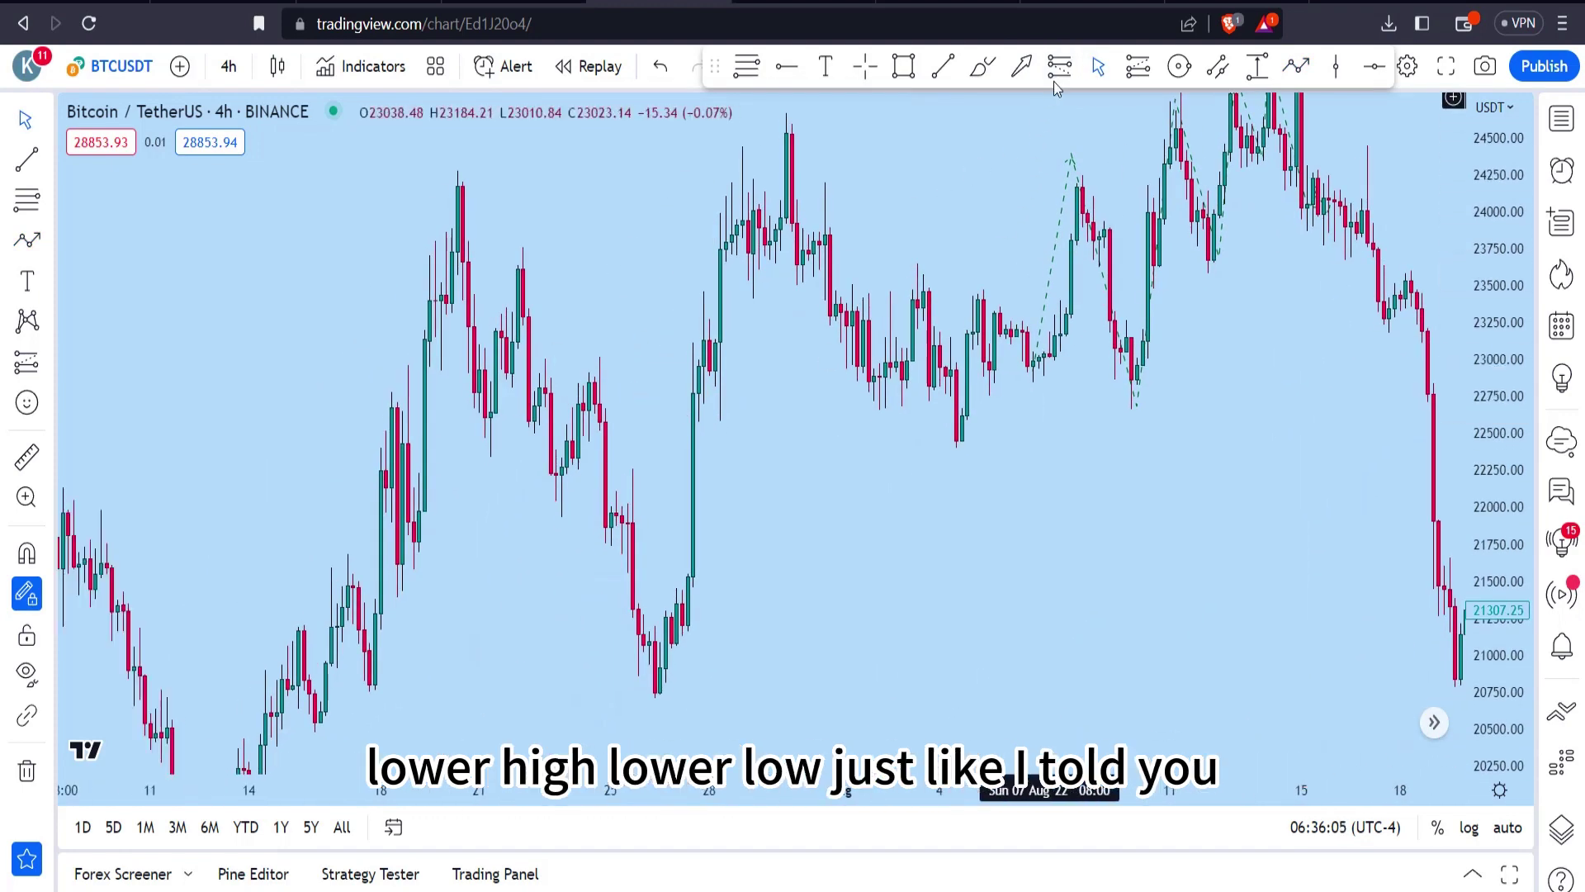
click(1296, 66)
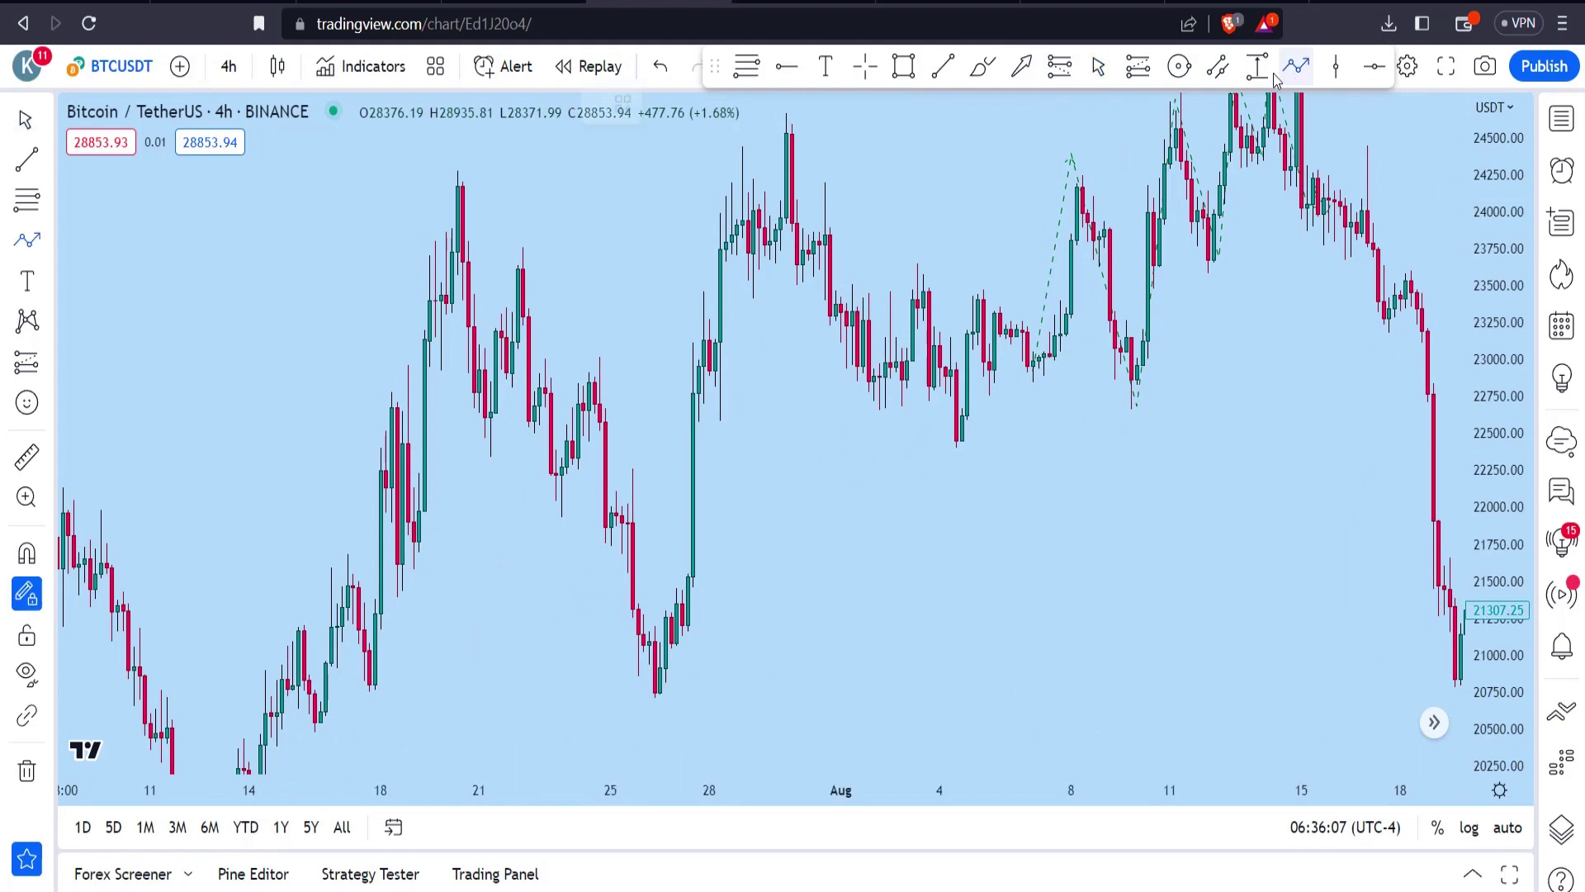
click(458, 178)
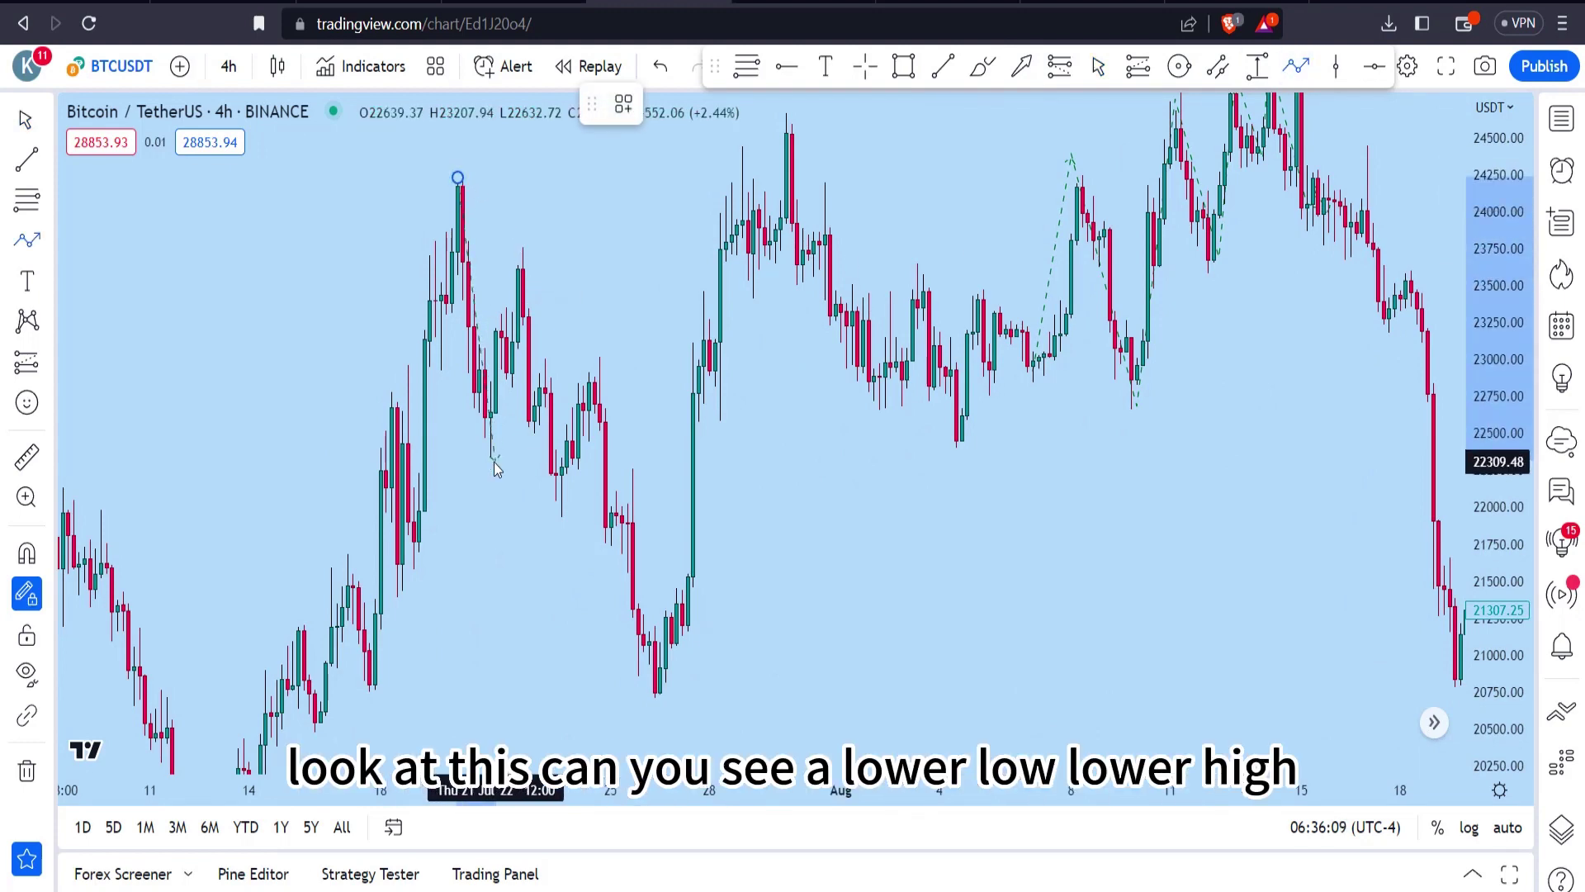
double_click(517, 249)
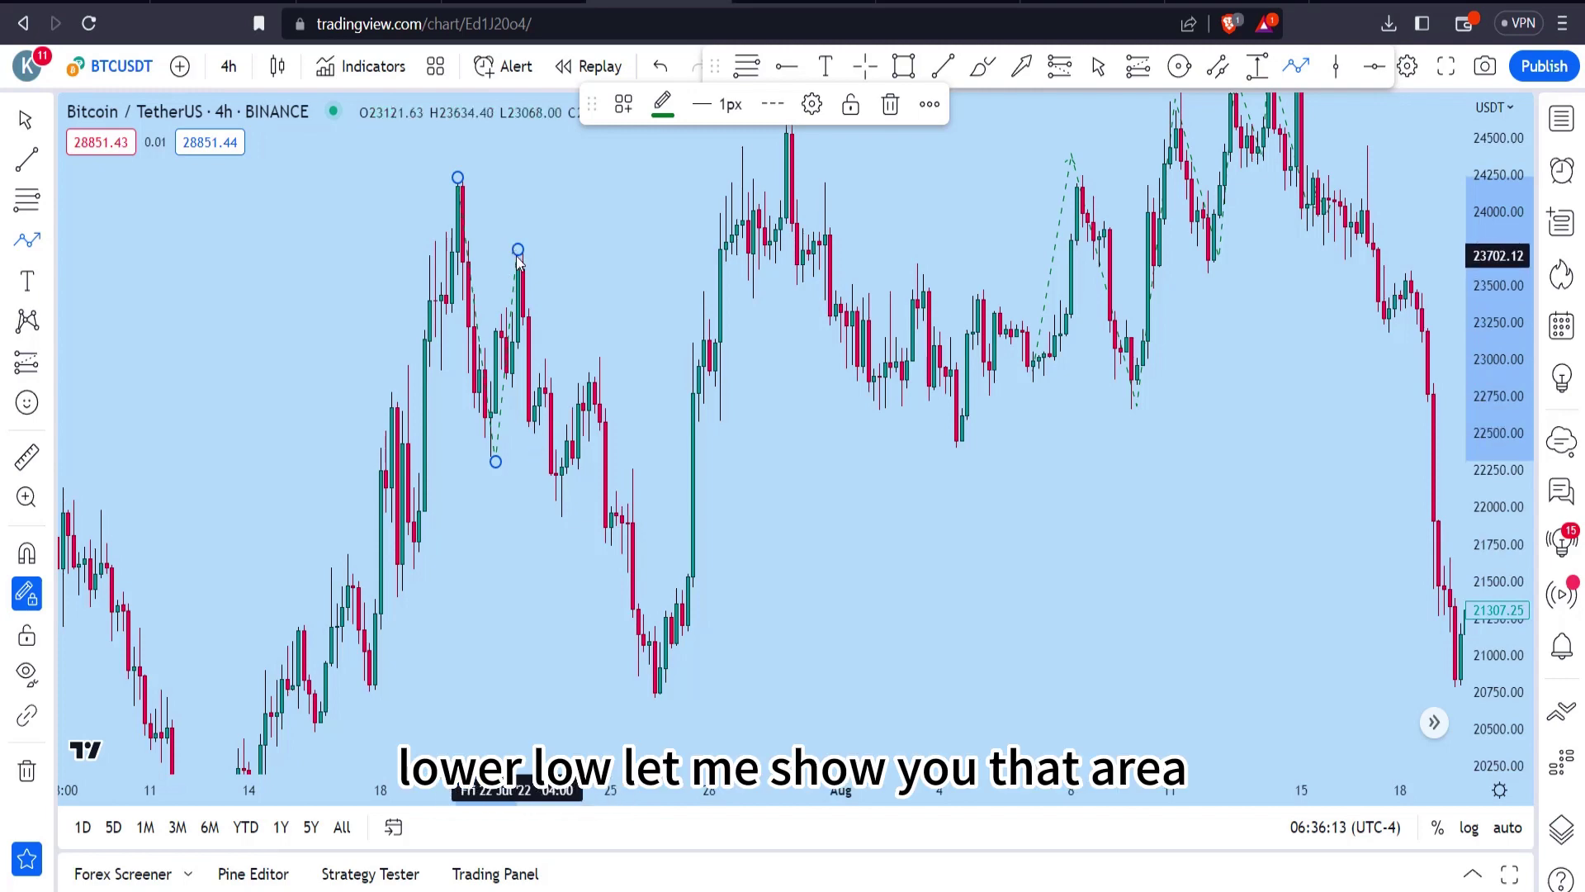
click(518, 248)
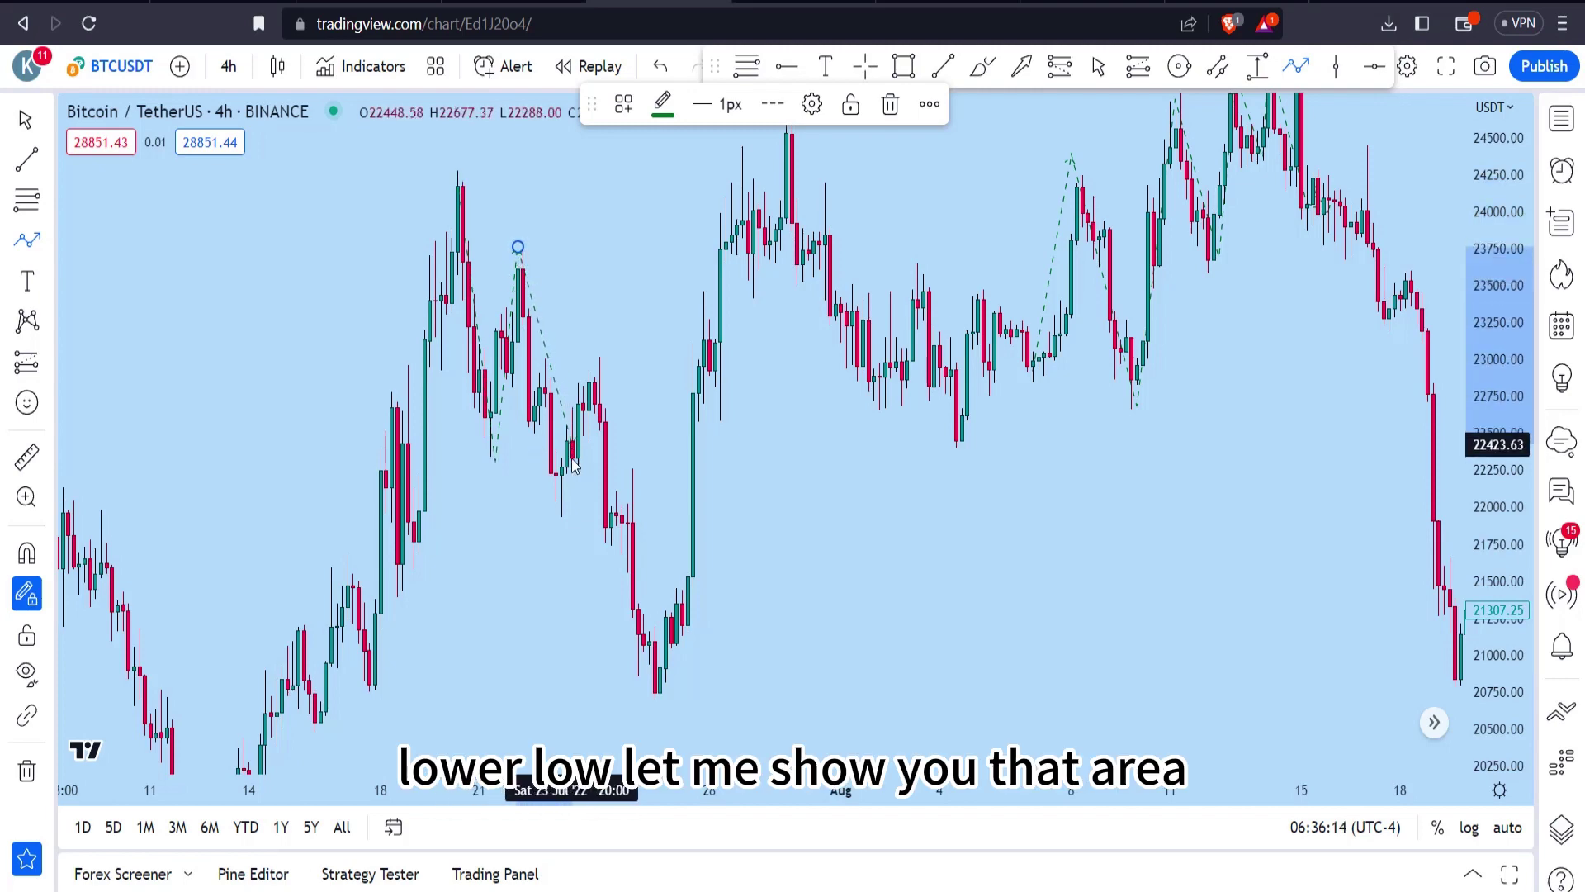
click(557, 514)
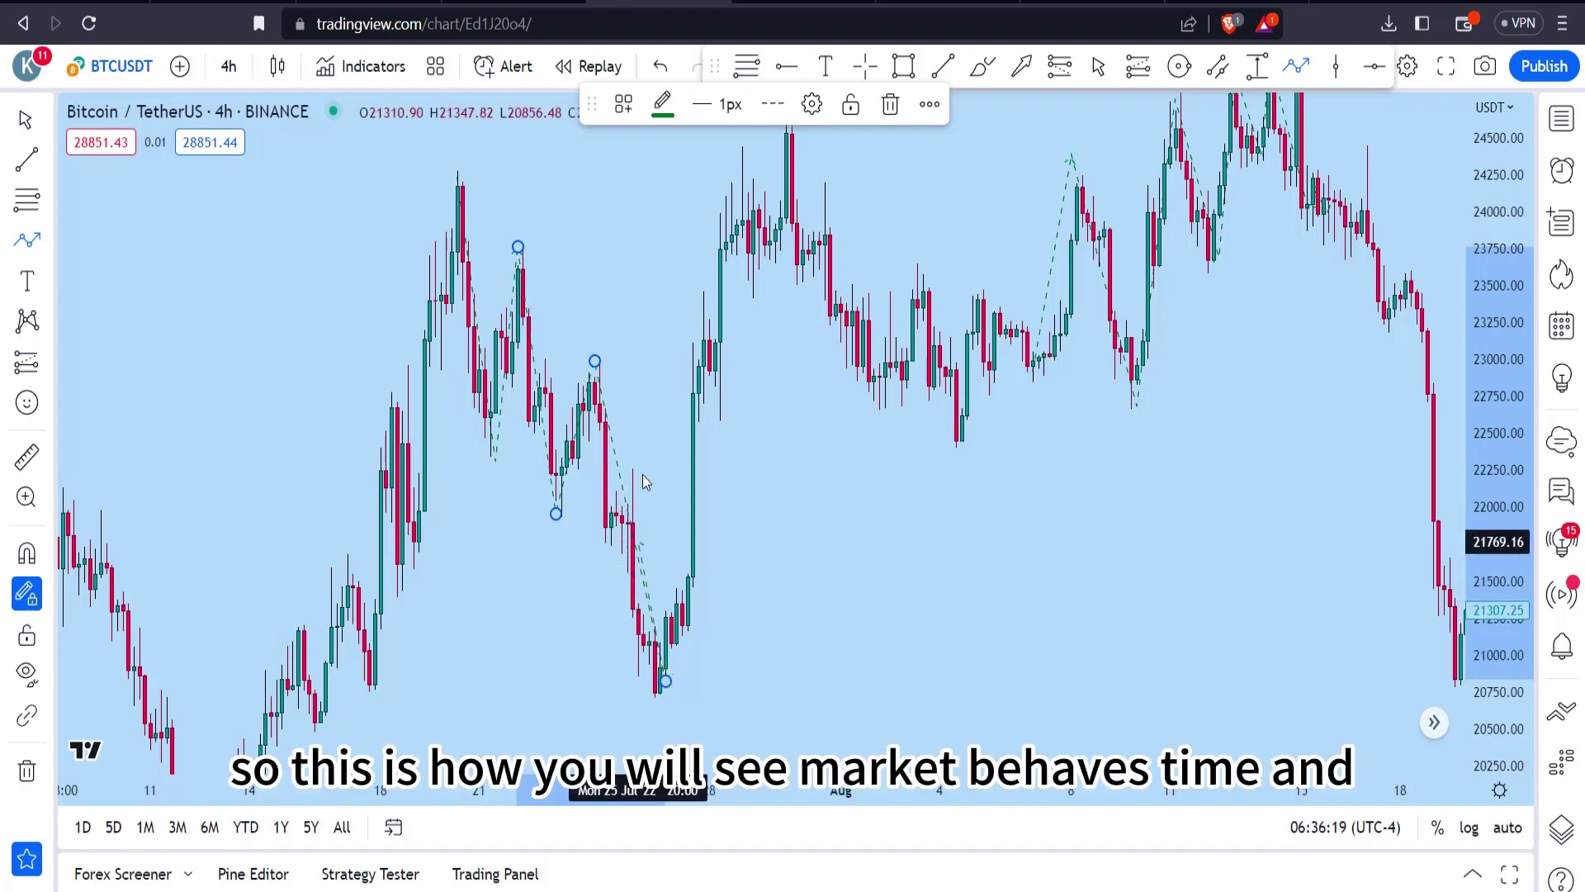
click(672, 676)
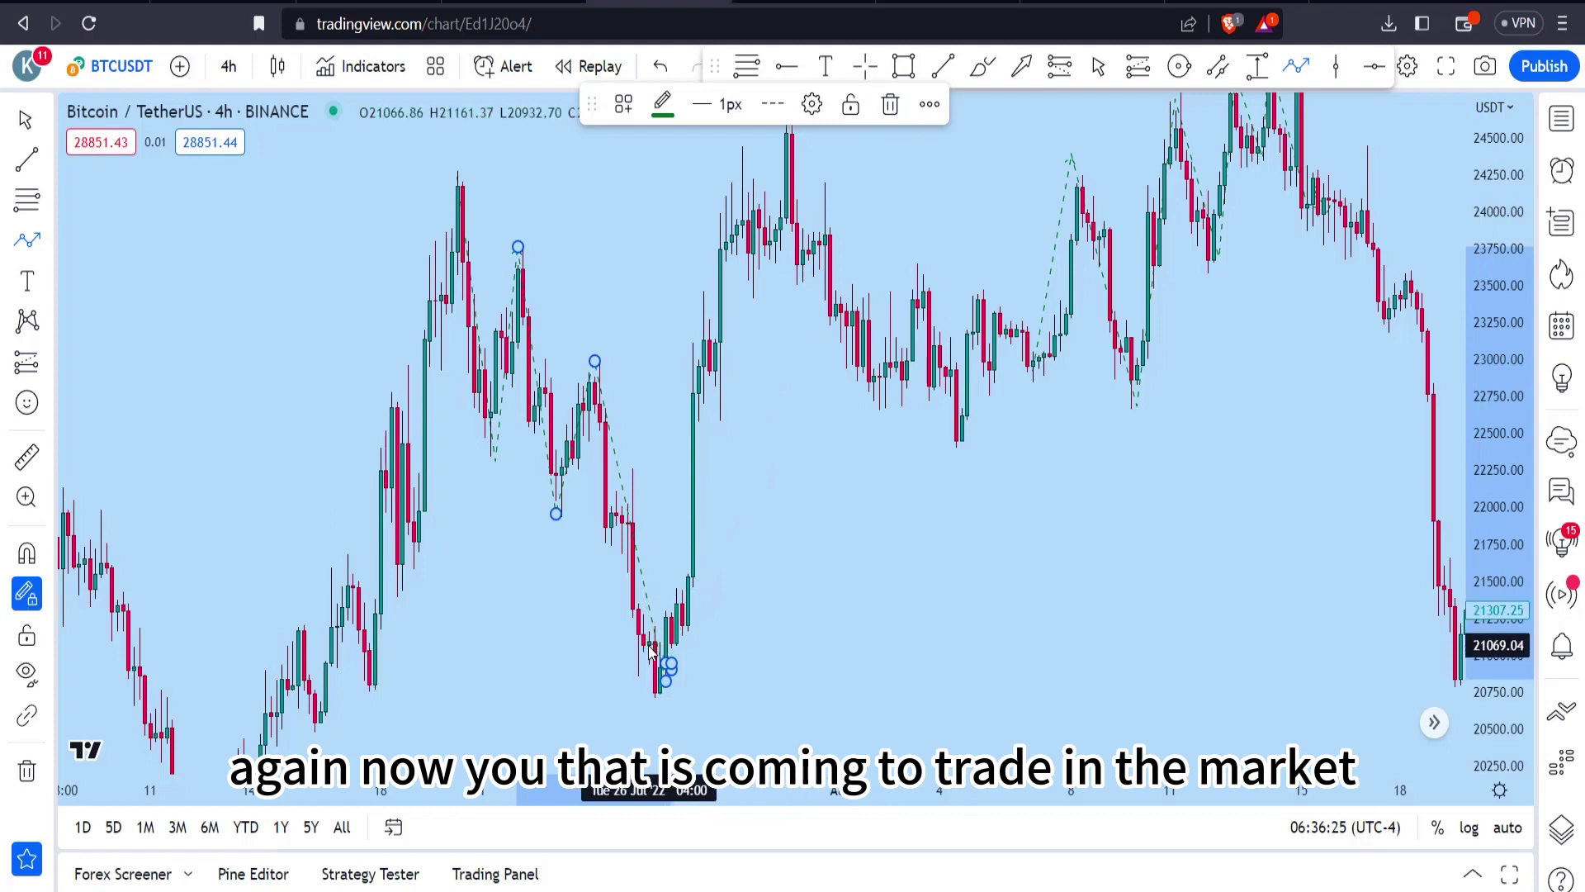
click(681, 650)
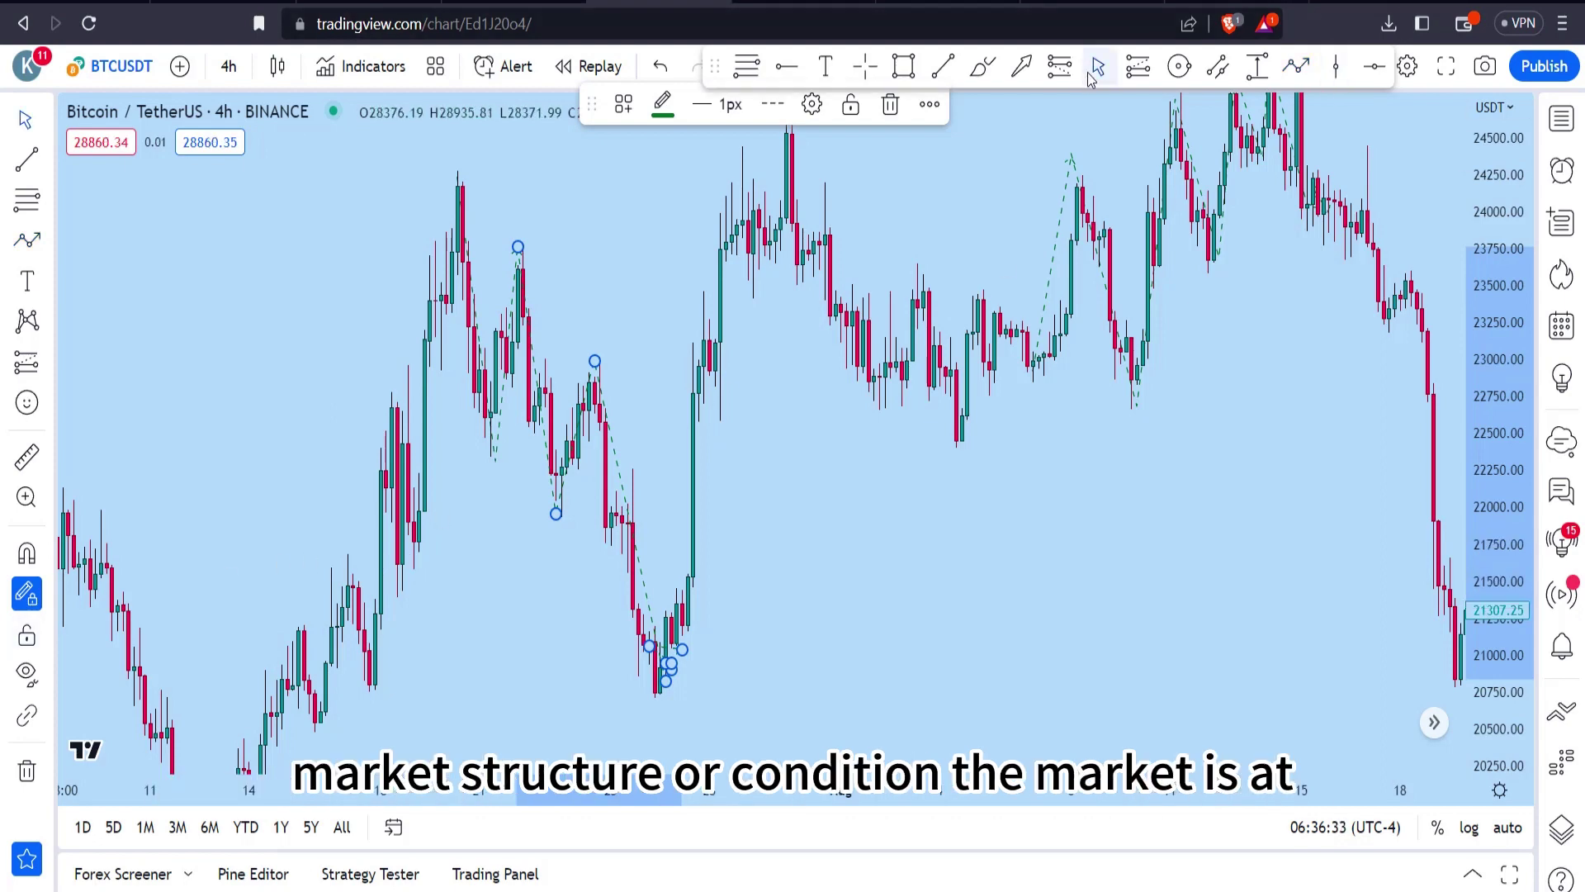
Step: Search forward through the price action from September 2022 to April 2023 for a consolidating market, restoring automatic price scaling
mouse_move(1254, 444)
mouse_down()
mouse_move(722, 531)
mouse_move(609, 580)
mouse_move(315, 297)
mouse_up()
drag(933, 445, 726, 463)
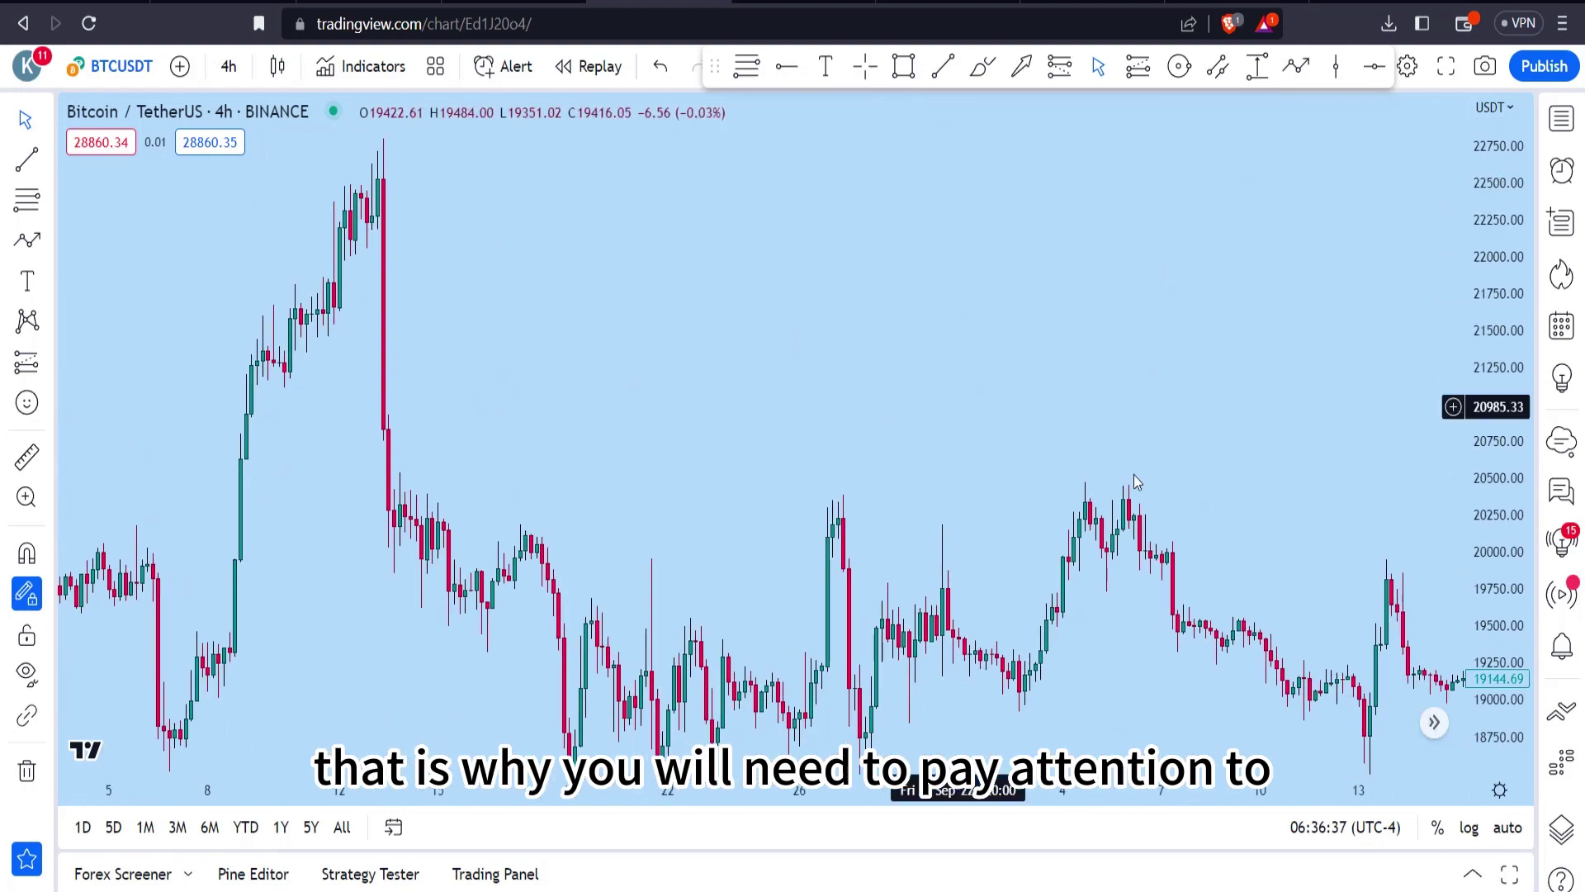
drag(1132, 474, 726, 212)
drag(1143, 340, 565, 463)
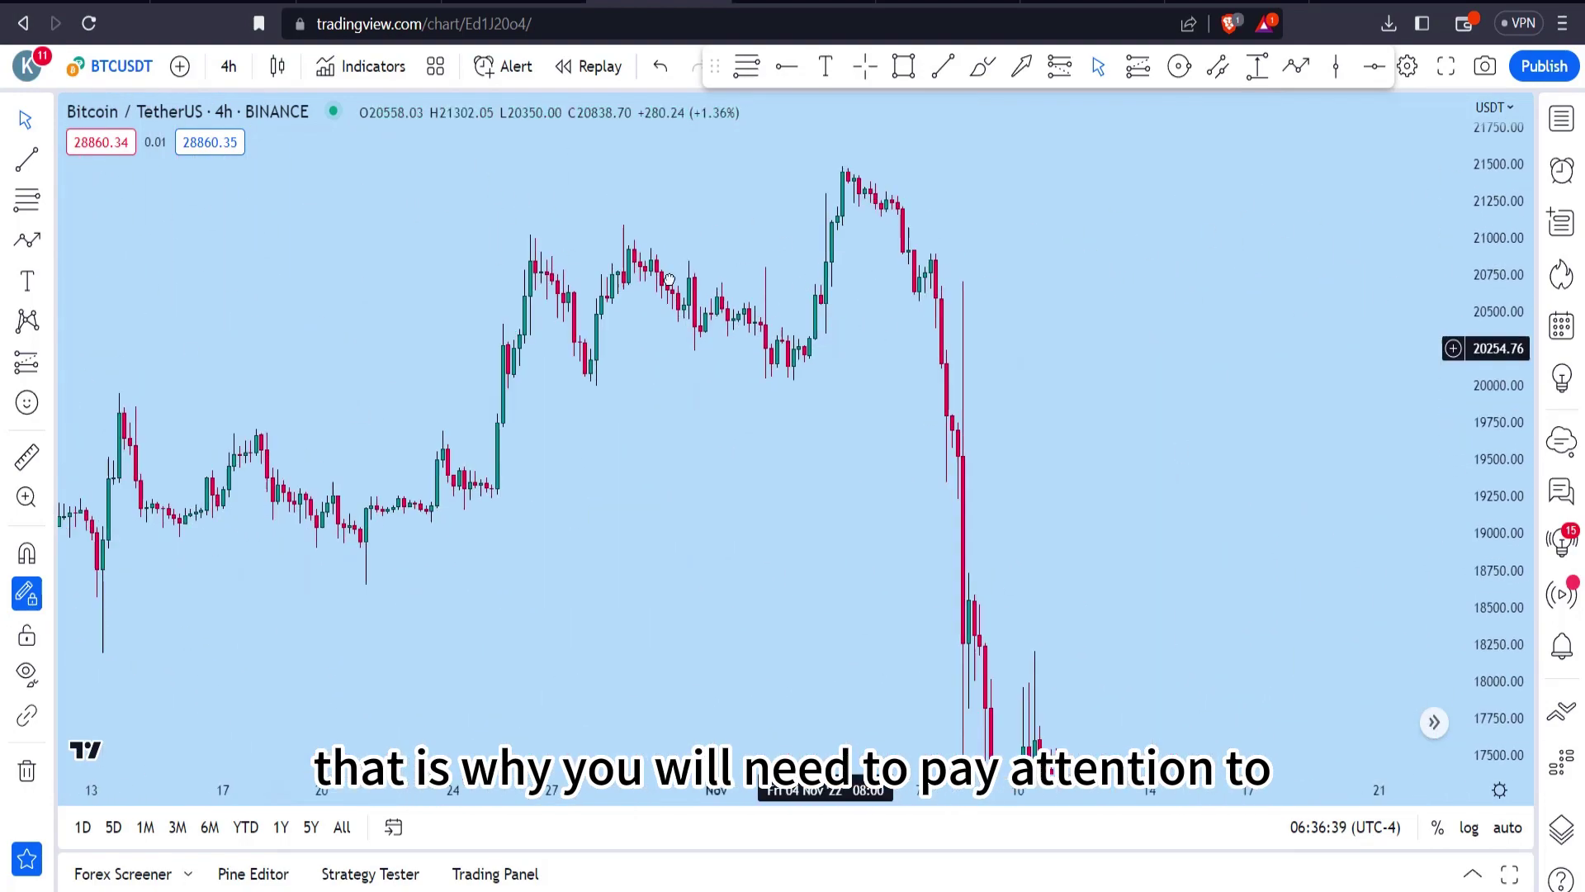
drag(1146, 488, 917, 488)
drag(1239, 363, 814, 358)
drag(1014, 330, 795, 314)
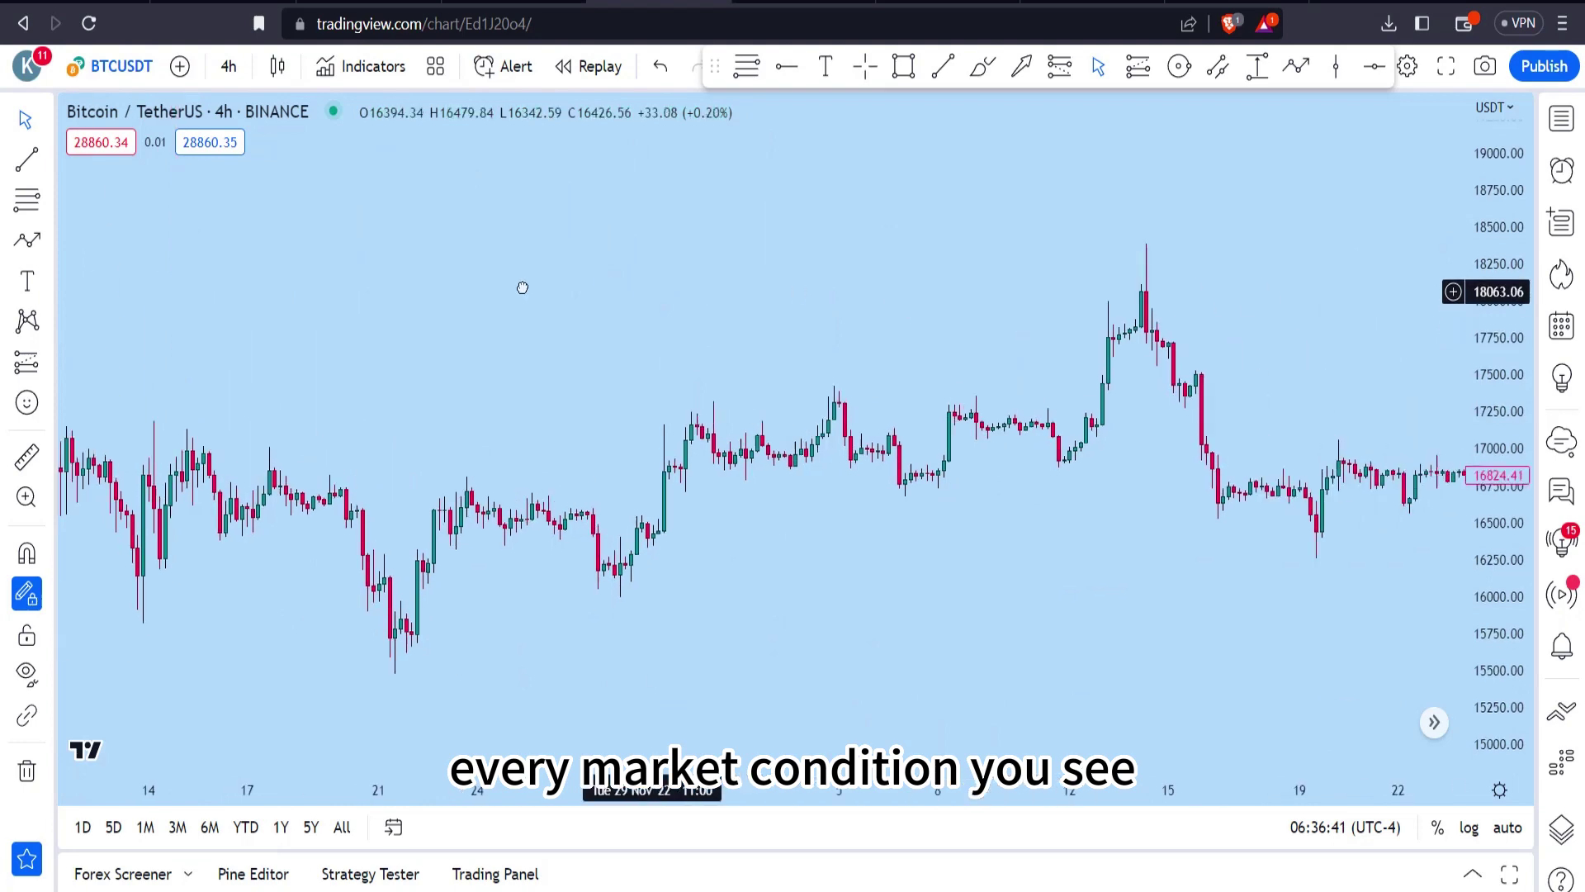
drag(1508, 322, 796, 344)
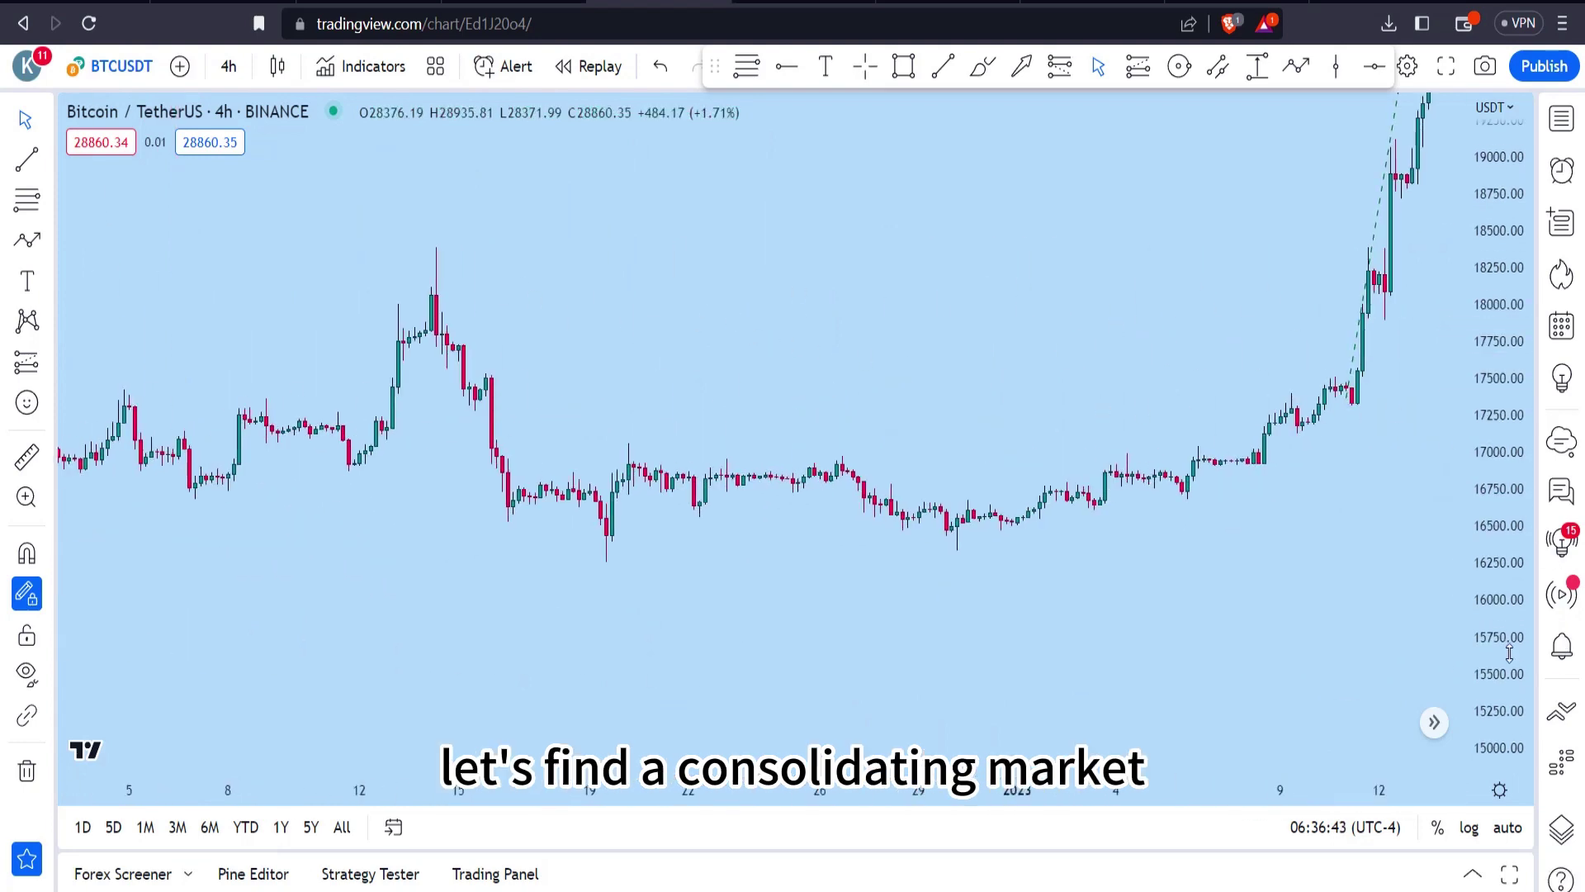
drag(1498, 463, 1498, 372)
scroll(754, 368, right, 15)
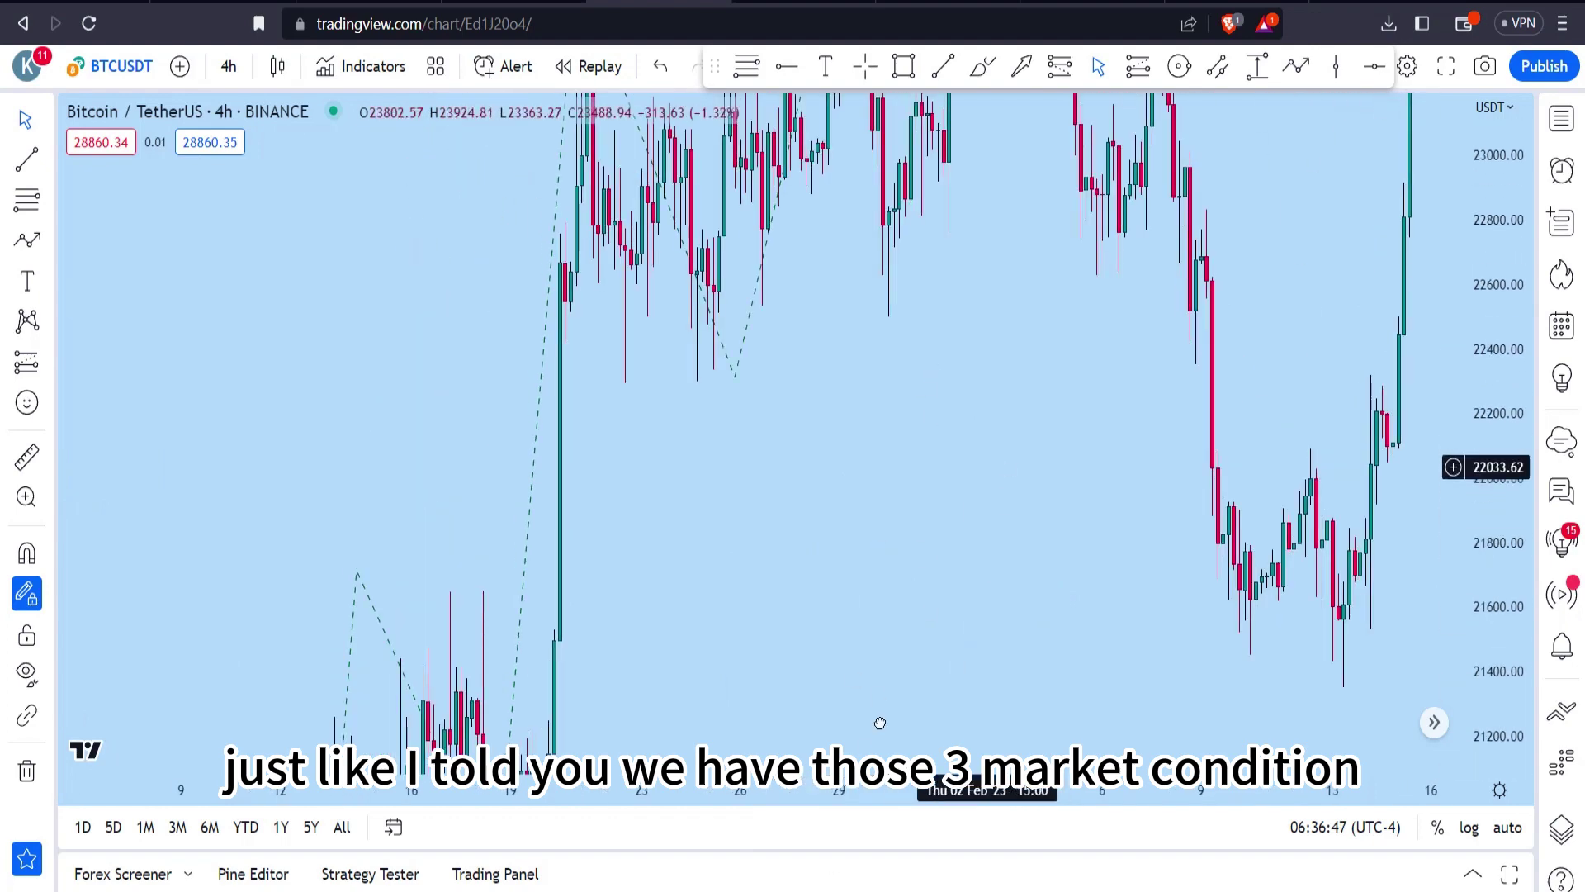
scroll(1049, 469, right, 10)
scroll(1048, 469, right, 10)
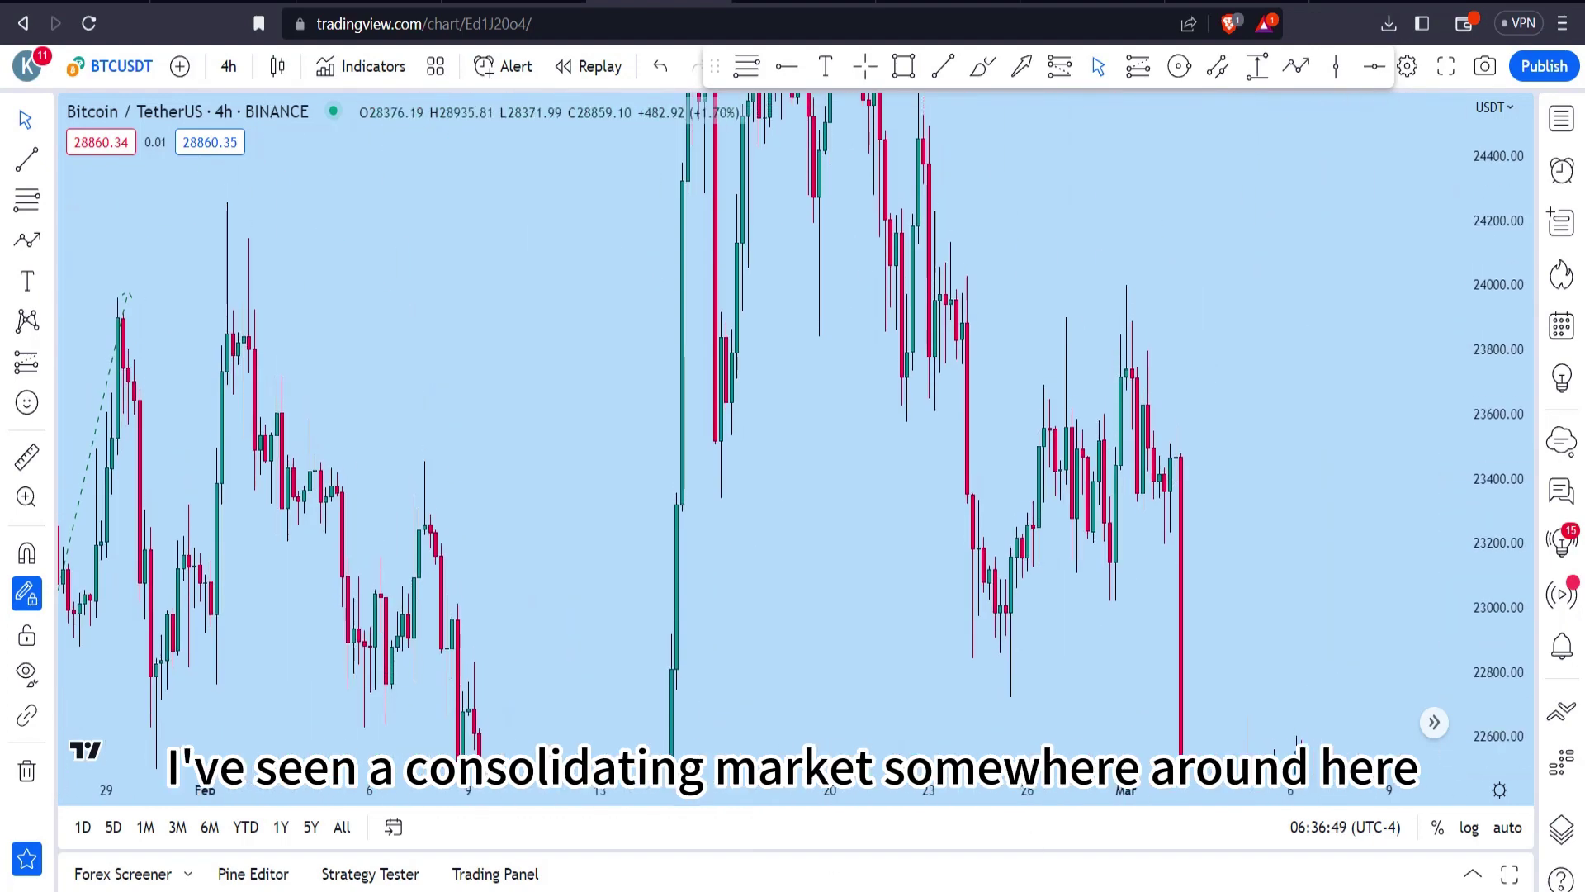
click(1504, 831)
scroll(983, 469, right, 10)
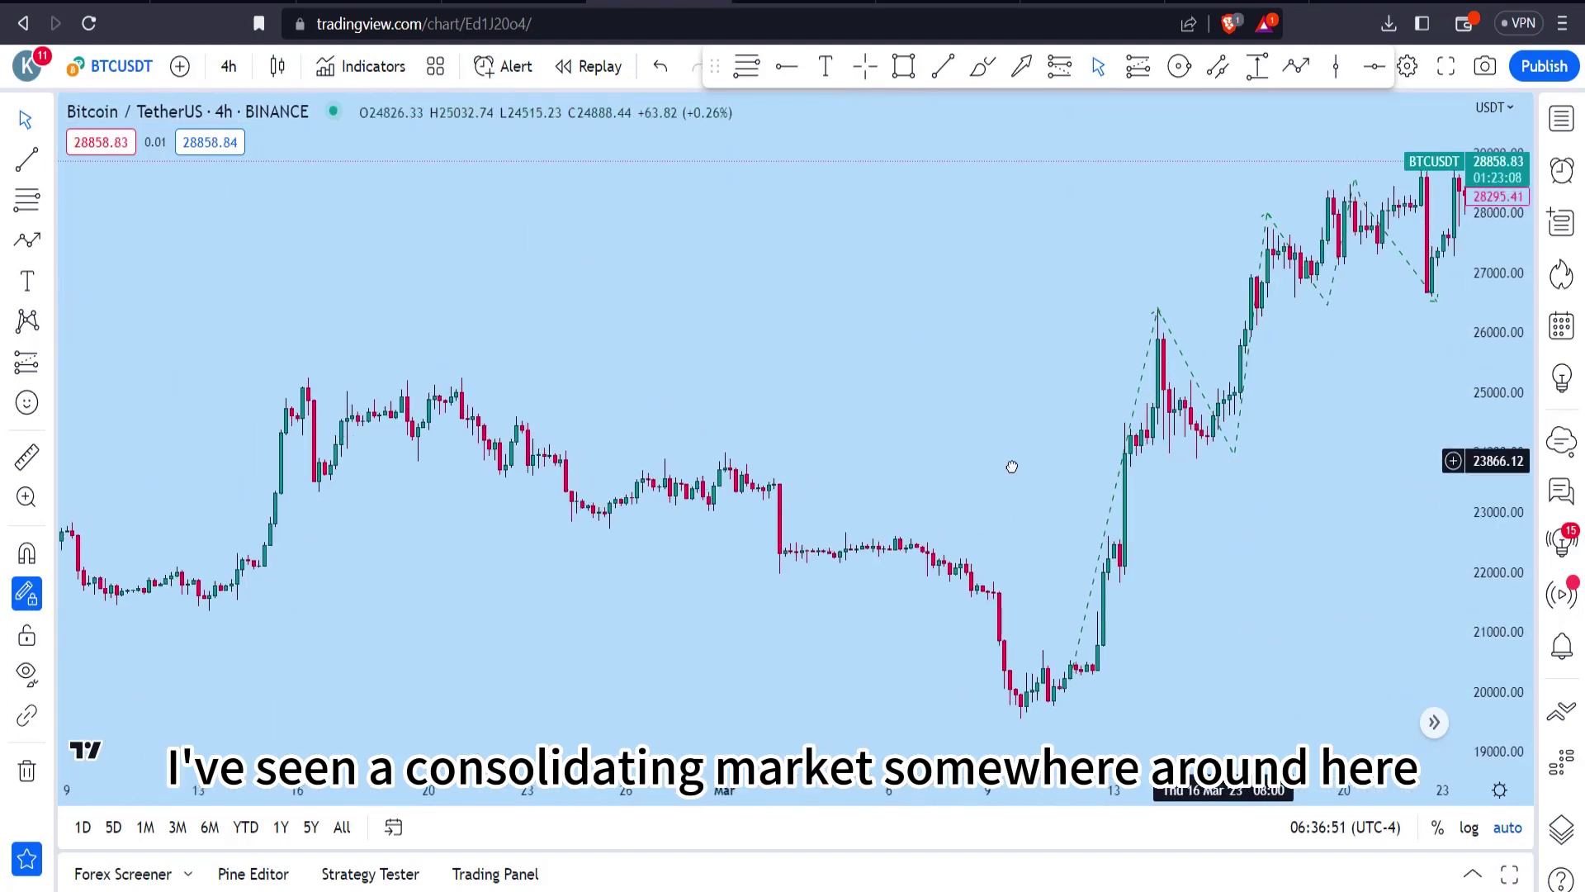
scroll(1012, 466, right, 20)
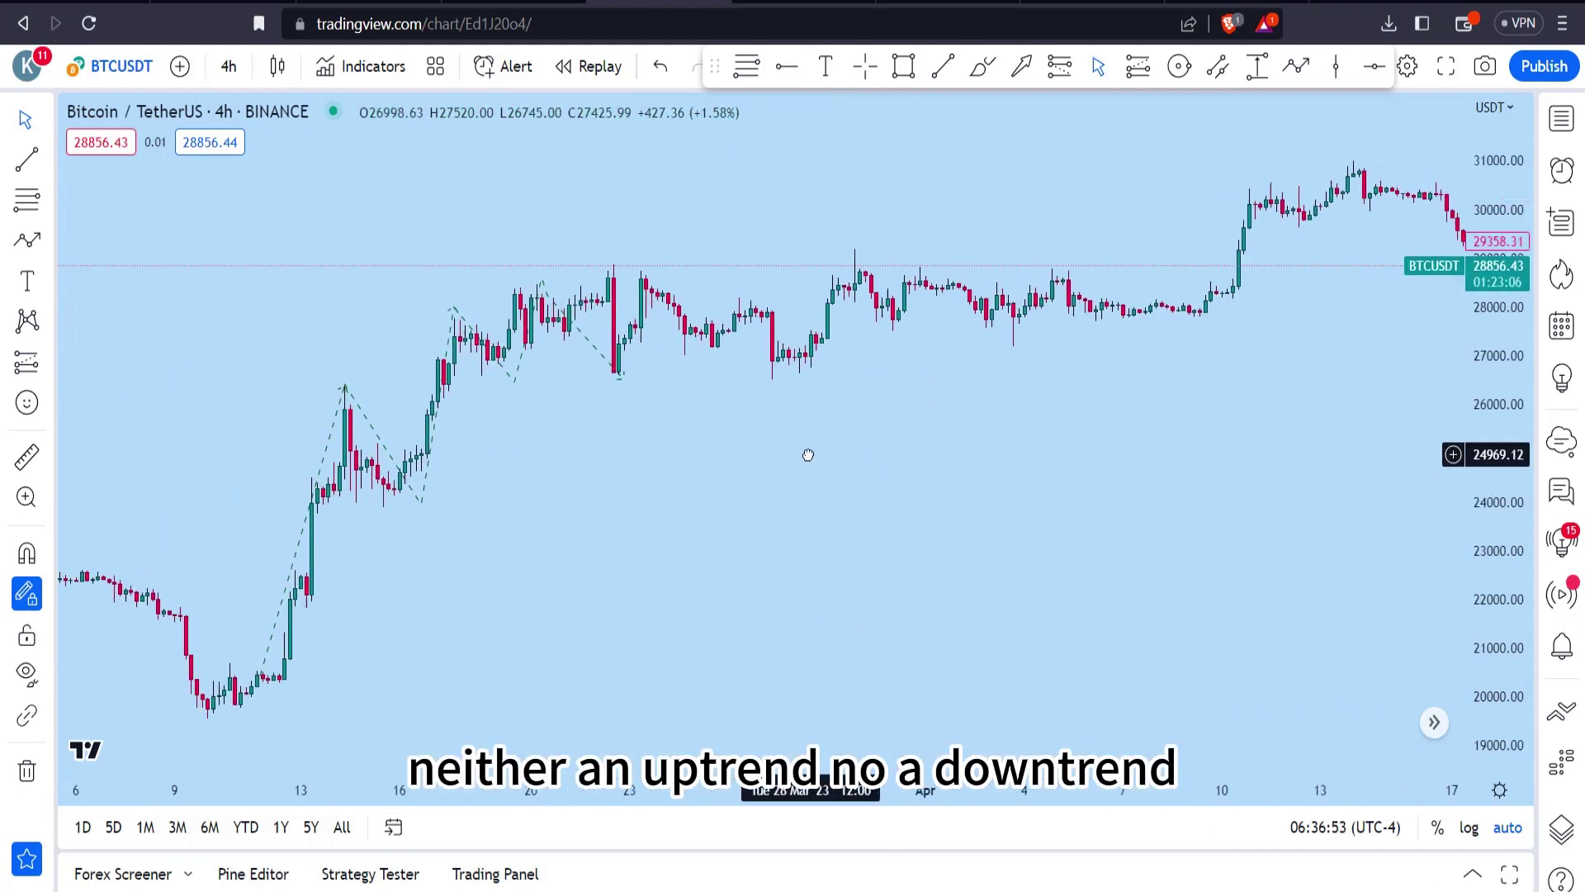
scroll(908, 452, right, 10)
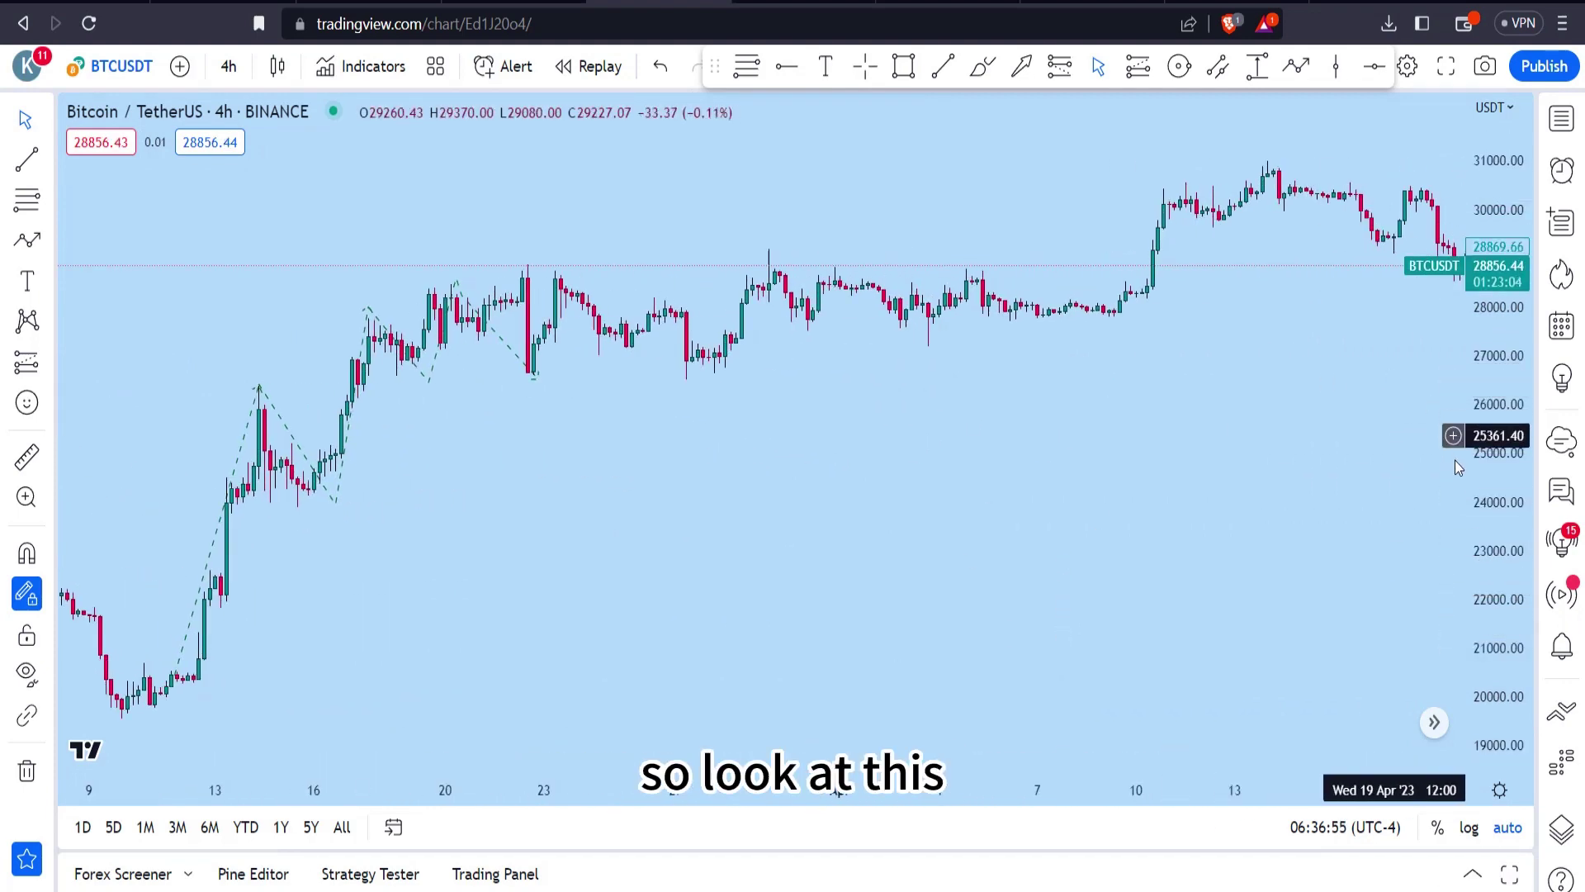
Step: Bound the March–April 2023 consolidation with horizontal rays at about 28,875 from the 22 March high and about 26,569 from the 18 March low
scroll(1349, 274, up, 3)
drag(1070, 308, 984, 595)
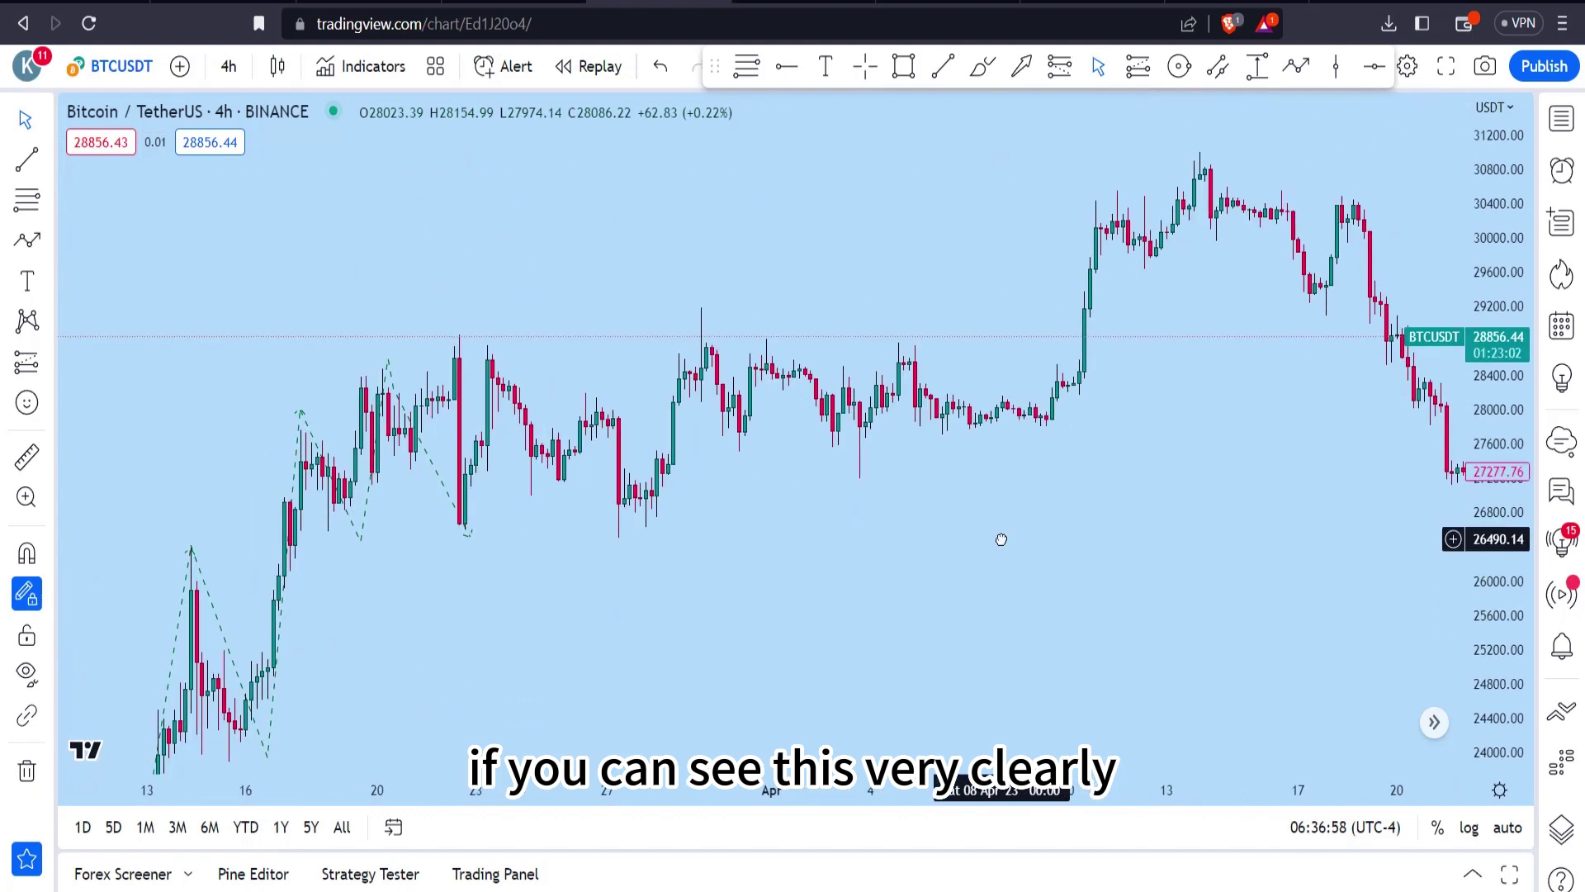
click(780, 69)
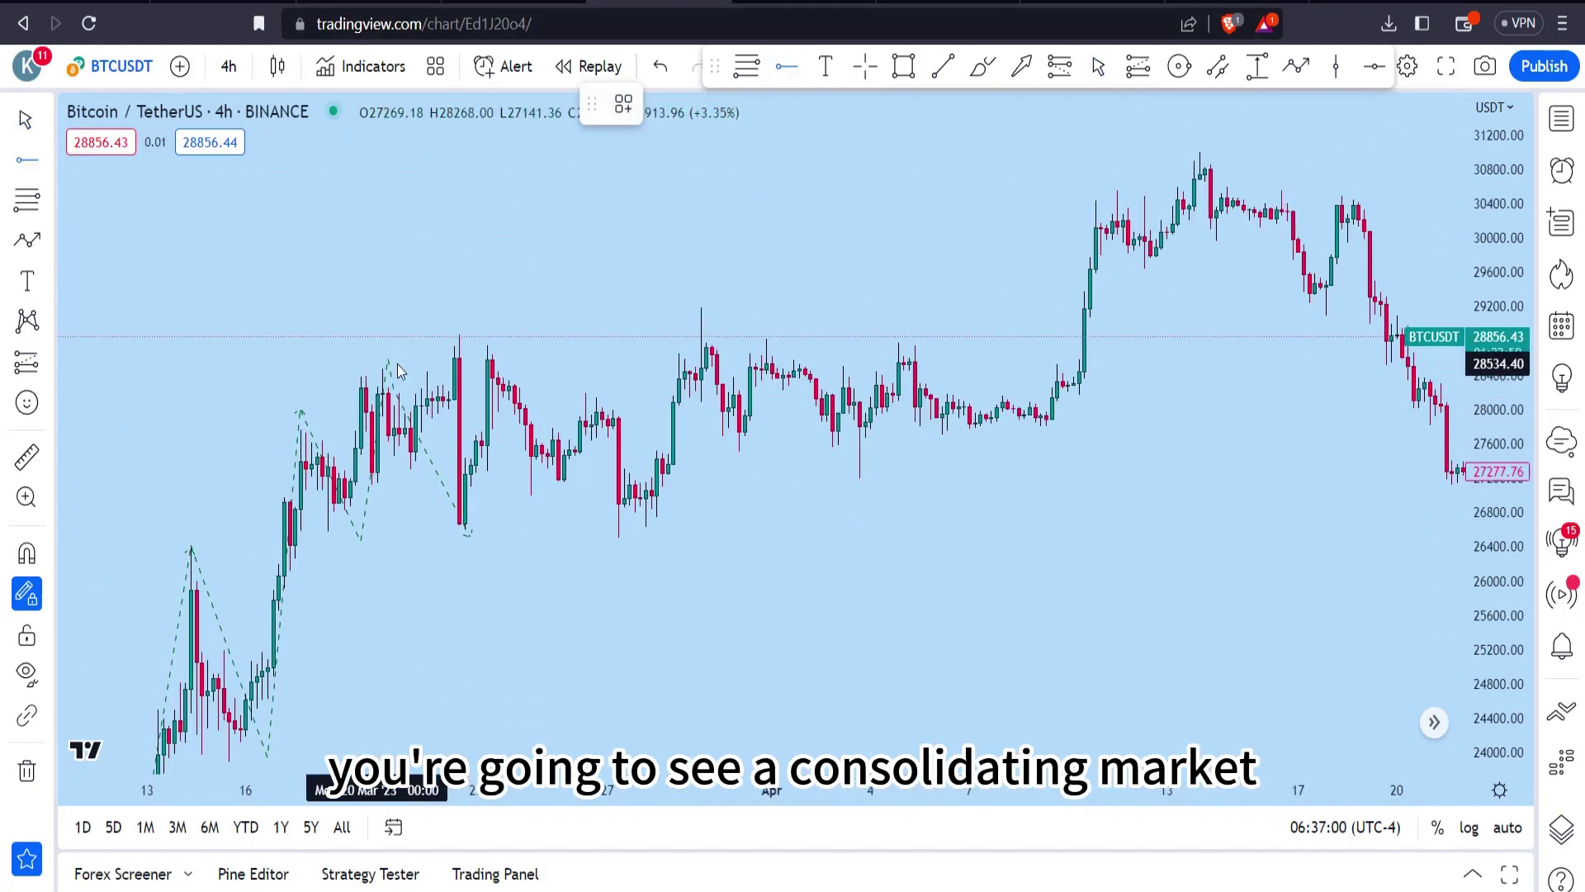
click(459, 334)
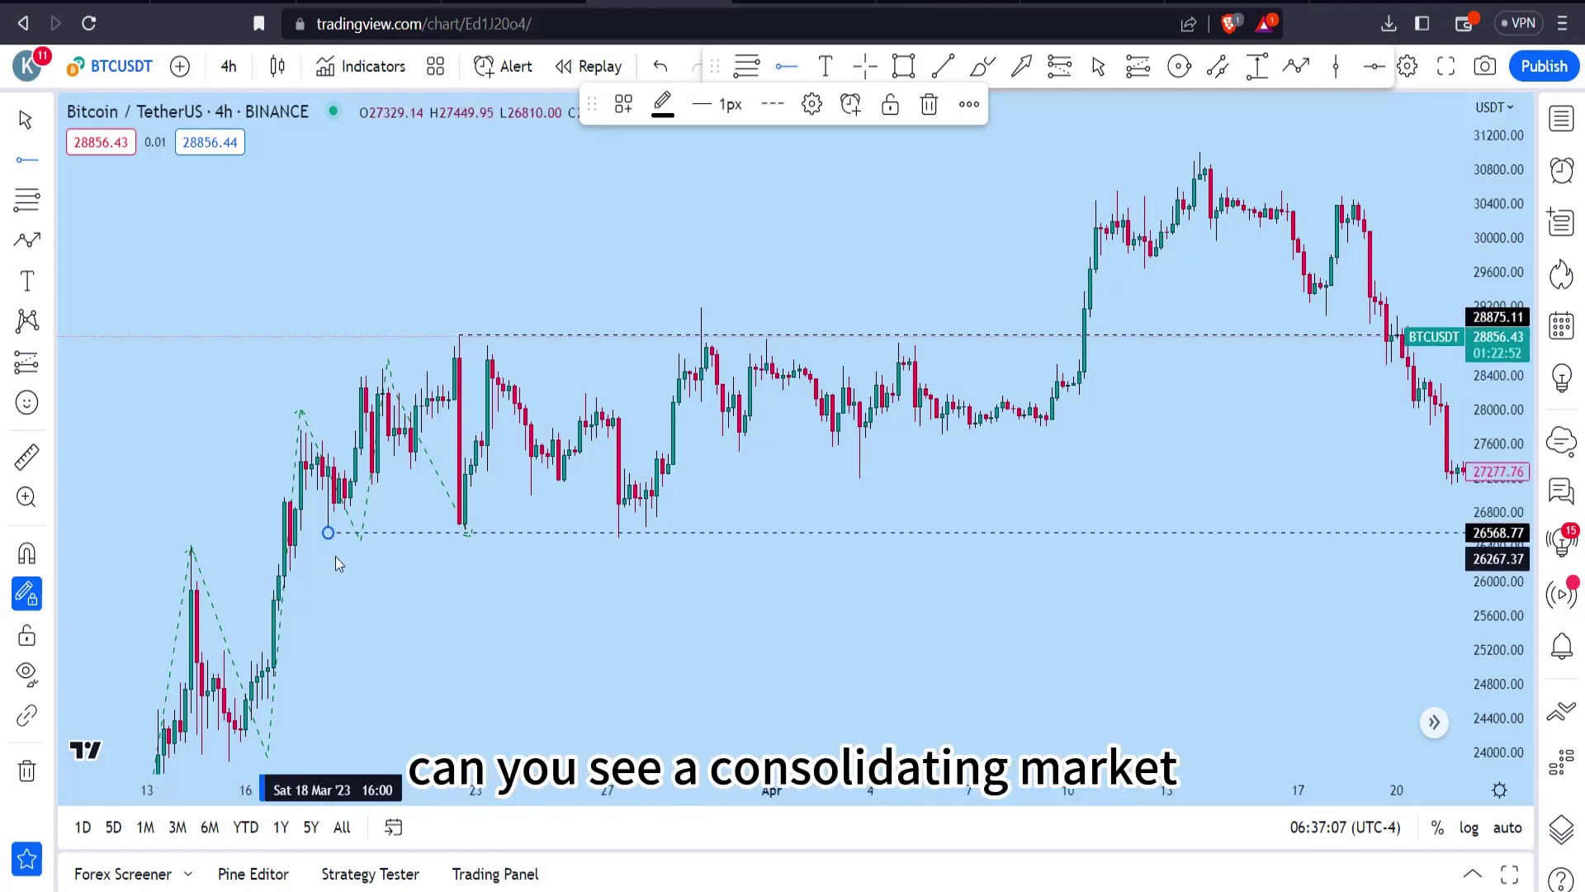
Step: Brush a zigzag of price swings between the two horizontal rays and circle the upward breakout around 10 April
click(985, 66)
drag(336, 528, 461, 317)
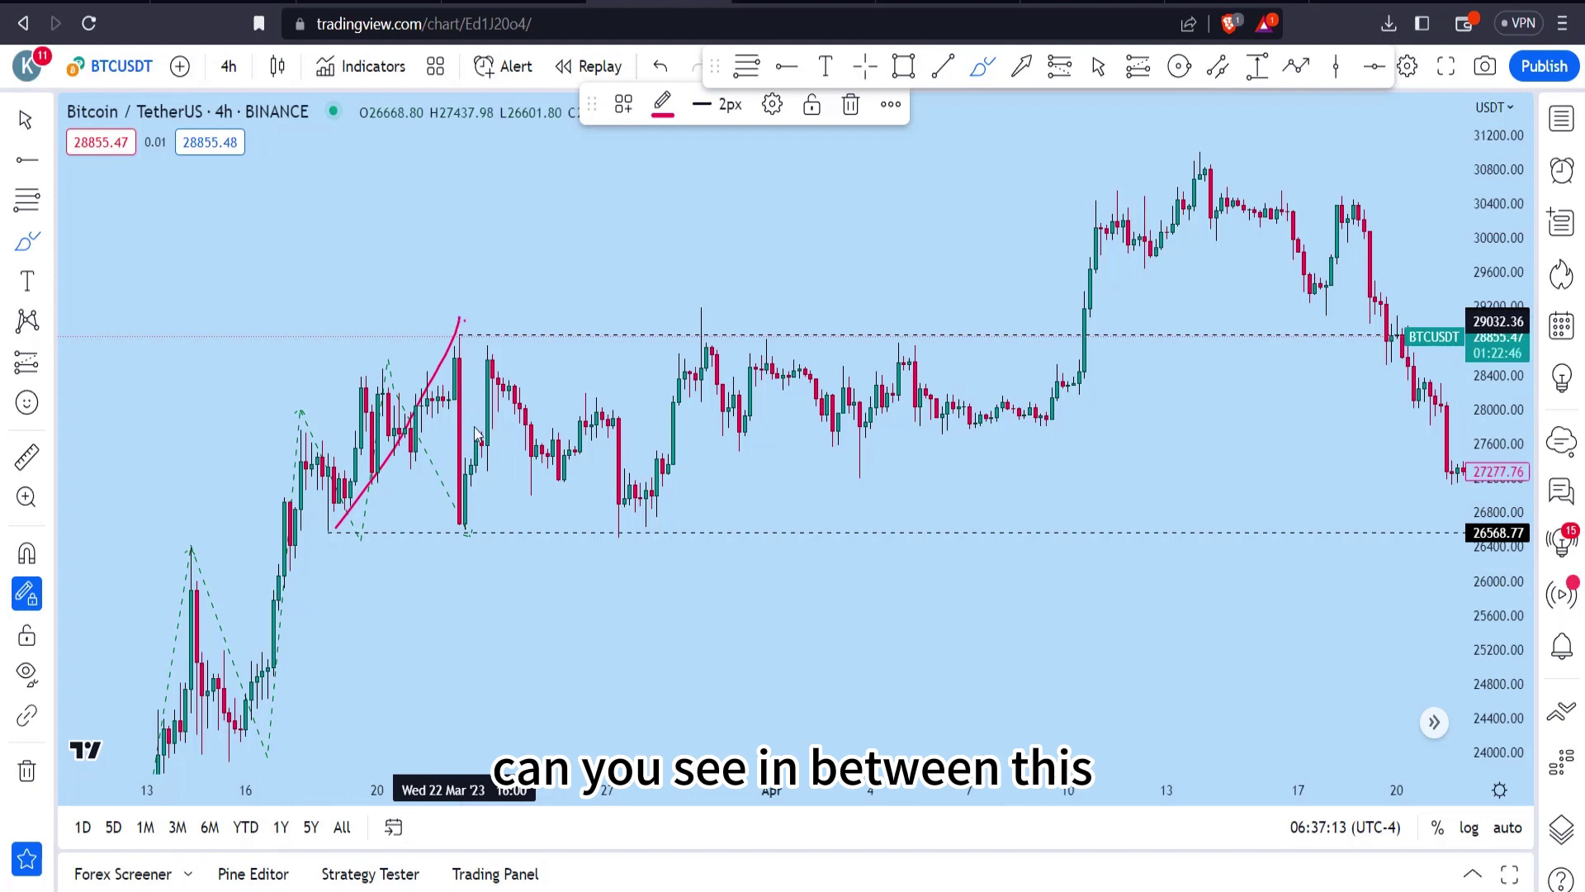
mouse_move(477, 433)
mouse_down()
mouse_move(480, 523)
mouse_move(678, 335)
mouse_move(762, 538)
mouse_move(917, 363)
mouse_move(974, 573)
mouse_move(1072, 332)
mouse_move(1086, 357)
mouse_move(1147, 343)
mouse_up()
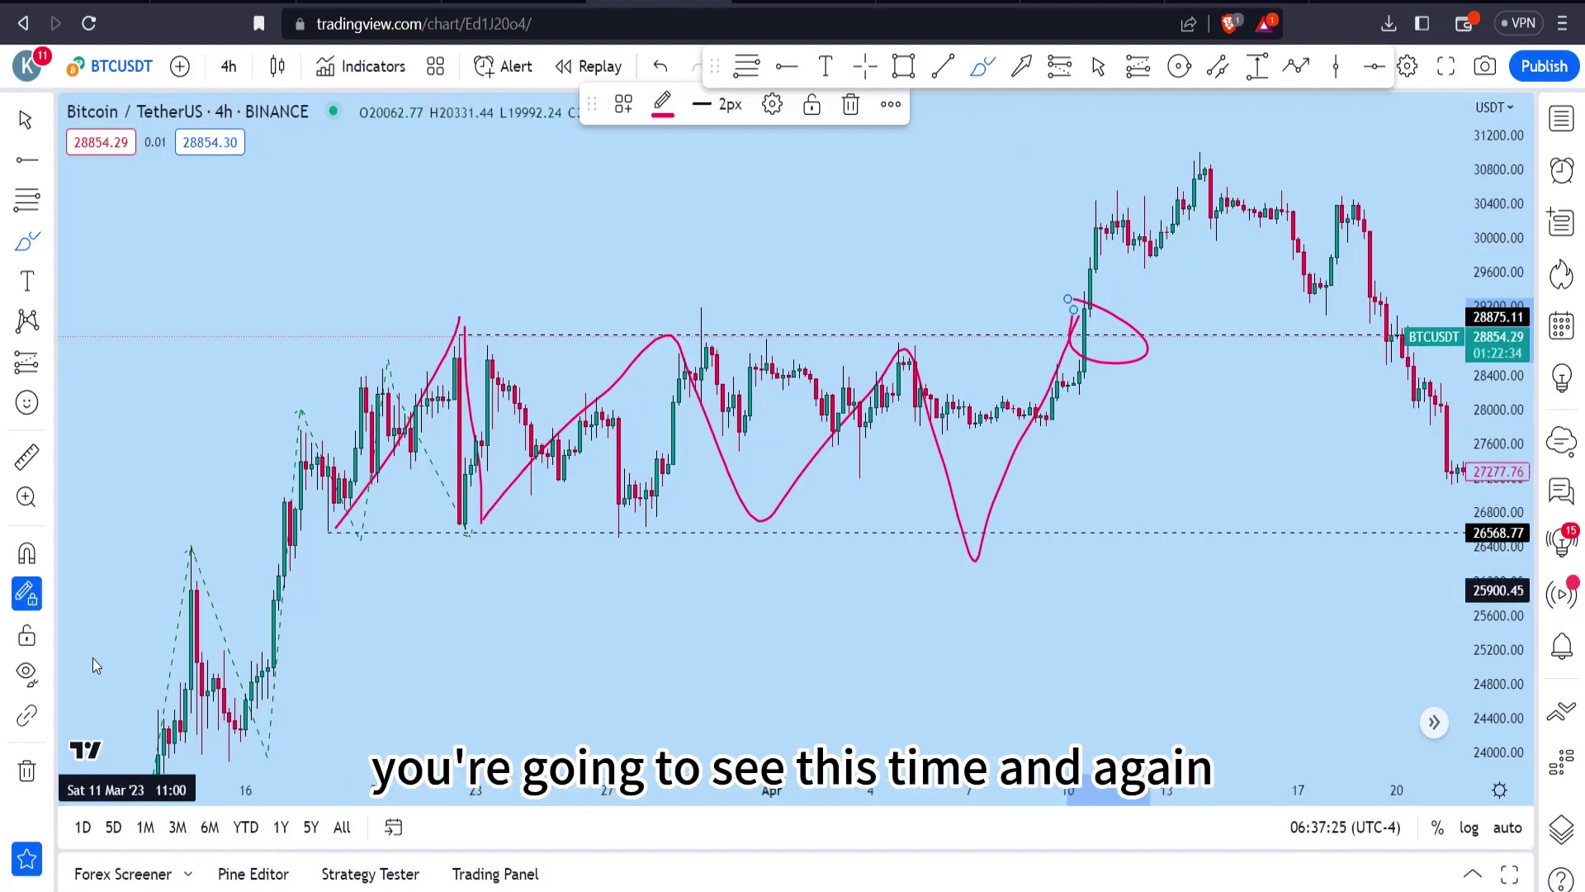
Step: Sketch a schematic range below the candles between about 25,700 and 24,700, with zigzag swings inside and breakout strokes going up and down
drag(665, 606, 1099, 601)
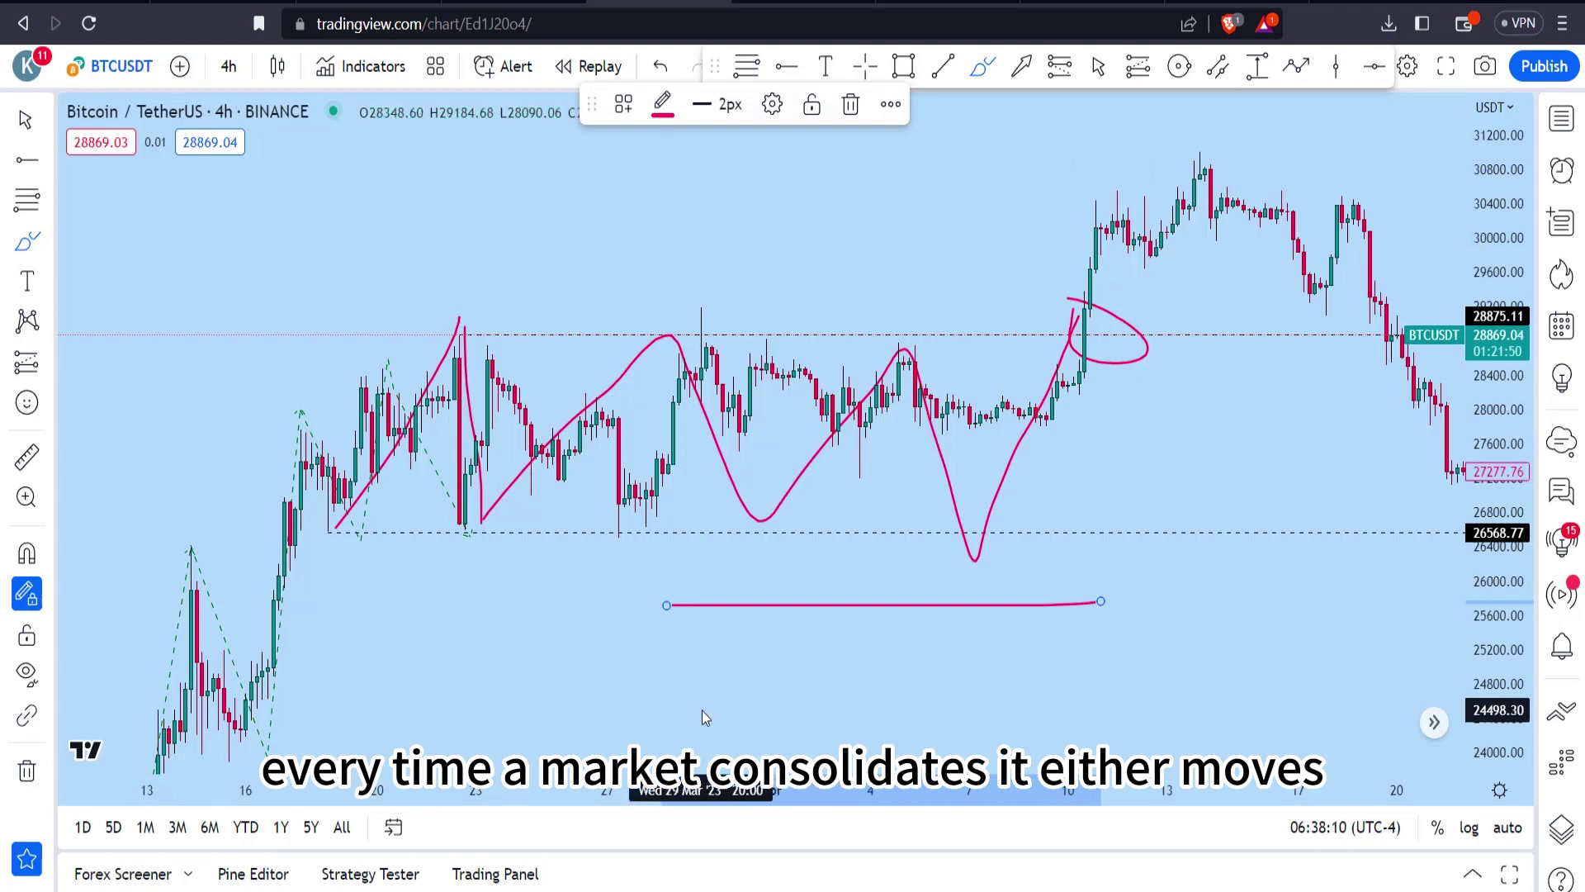
drag(675, 695, 1101, 694)
mouse_move(681, 690)
mouse_down()
mouse_move(713, 631)
mouse_move(734, 673)
mouse_move(766, 620)
mouse_move(783, 687)
mouse_move(831, 611)
mouse_move(882, 682)
mouse_move(991, 594)
mouse_up()
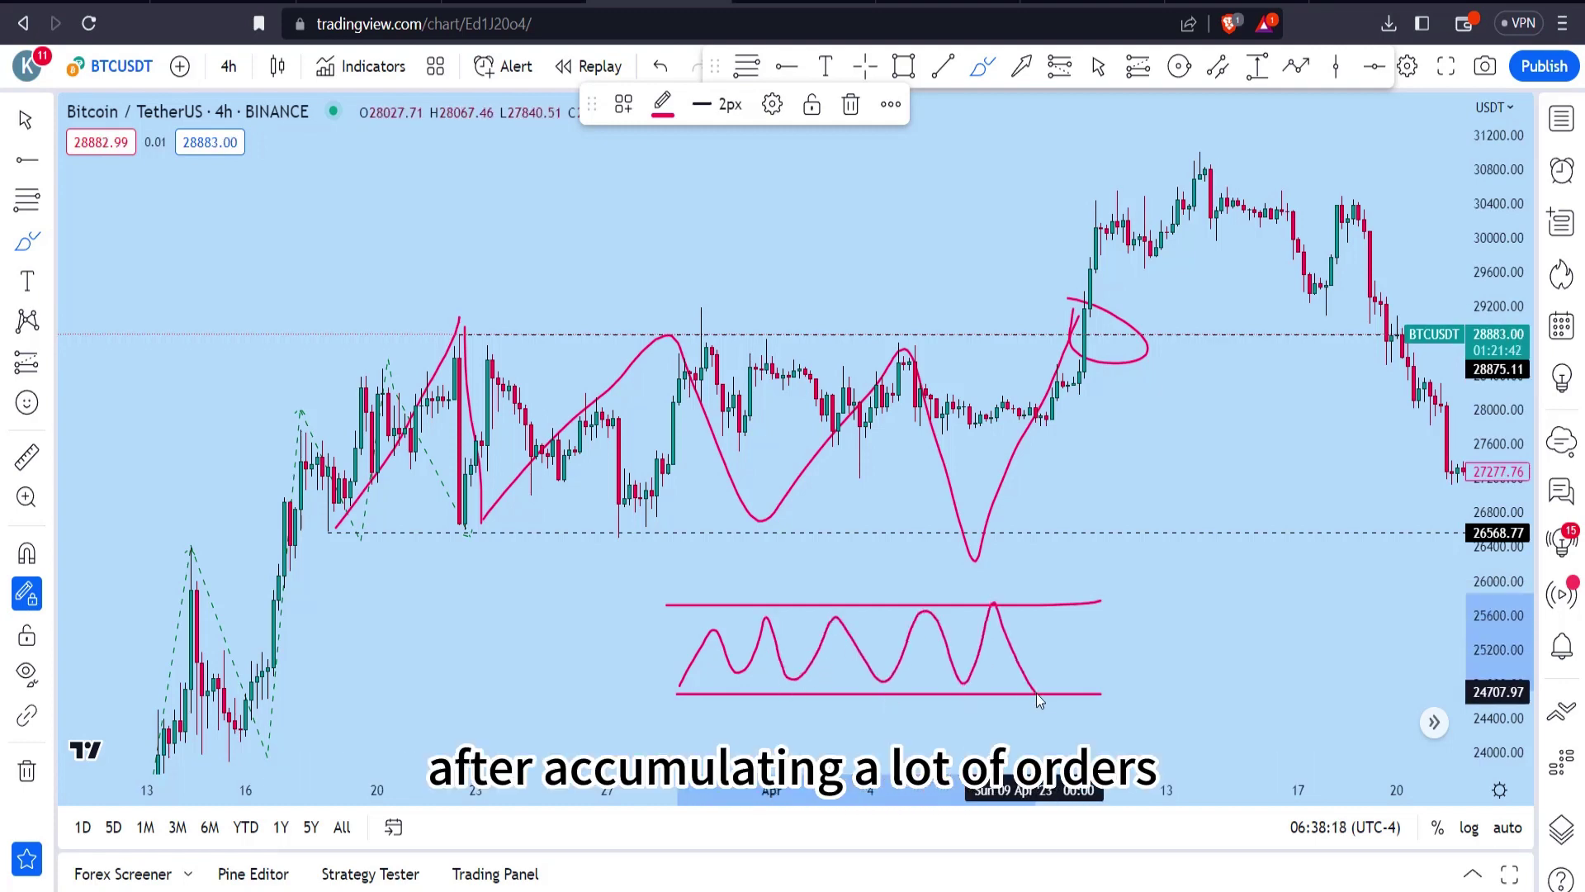
drag(1063, 701, 1121, 385)
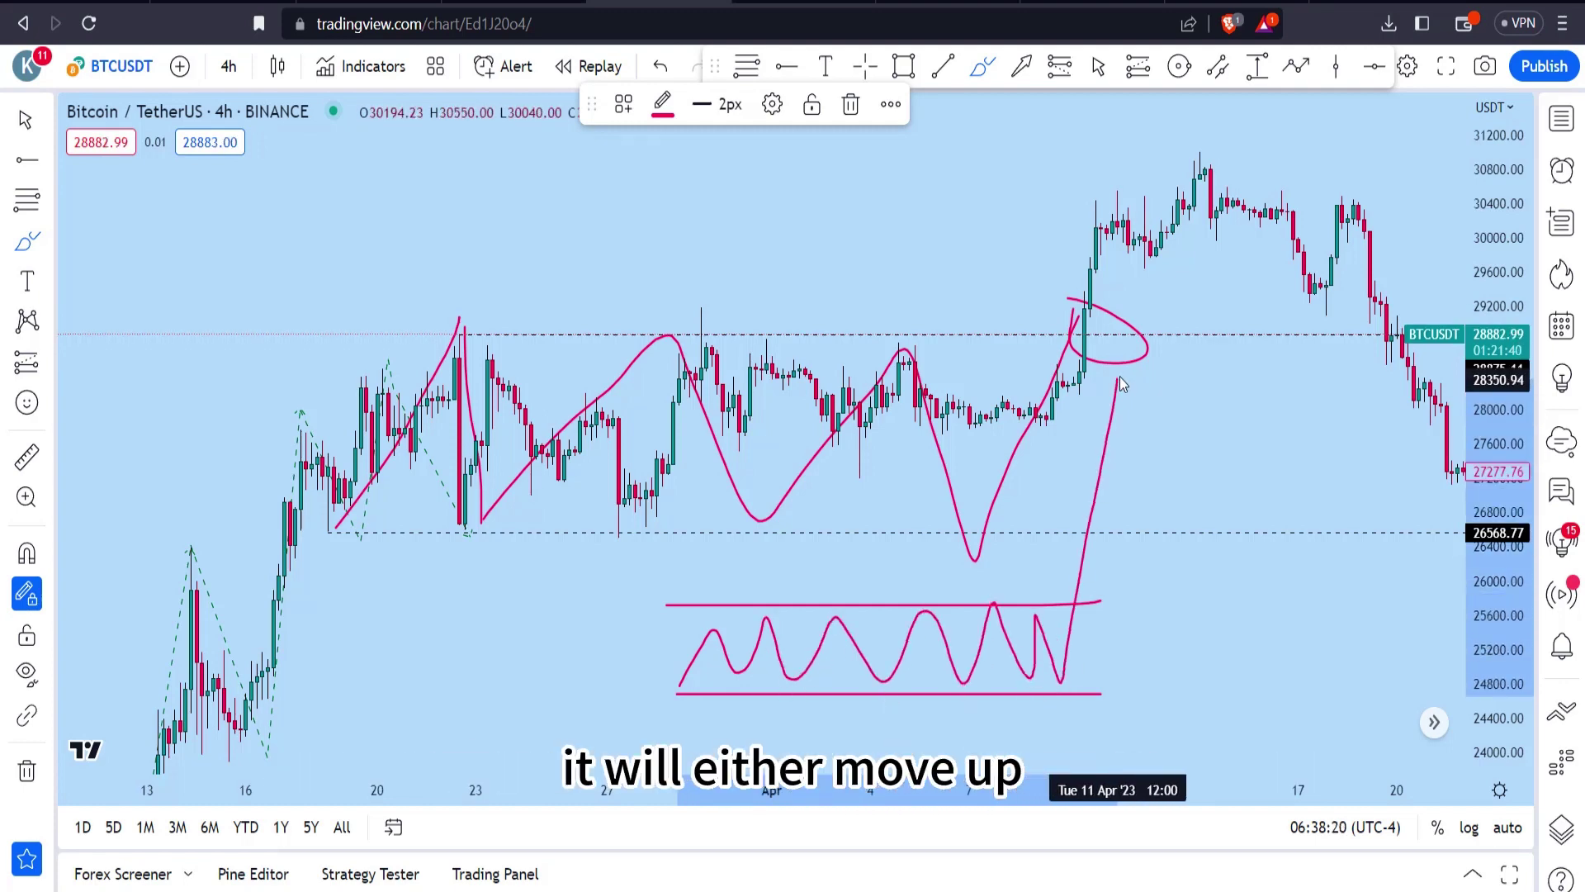
drag(1071, 630, 1145, 753)
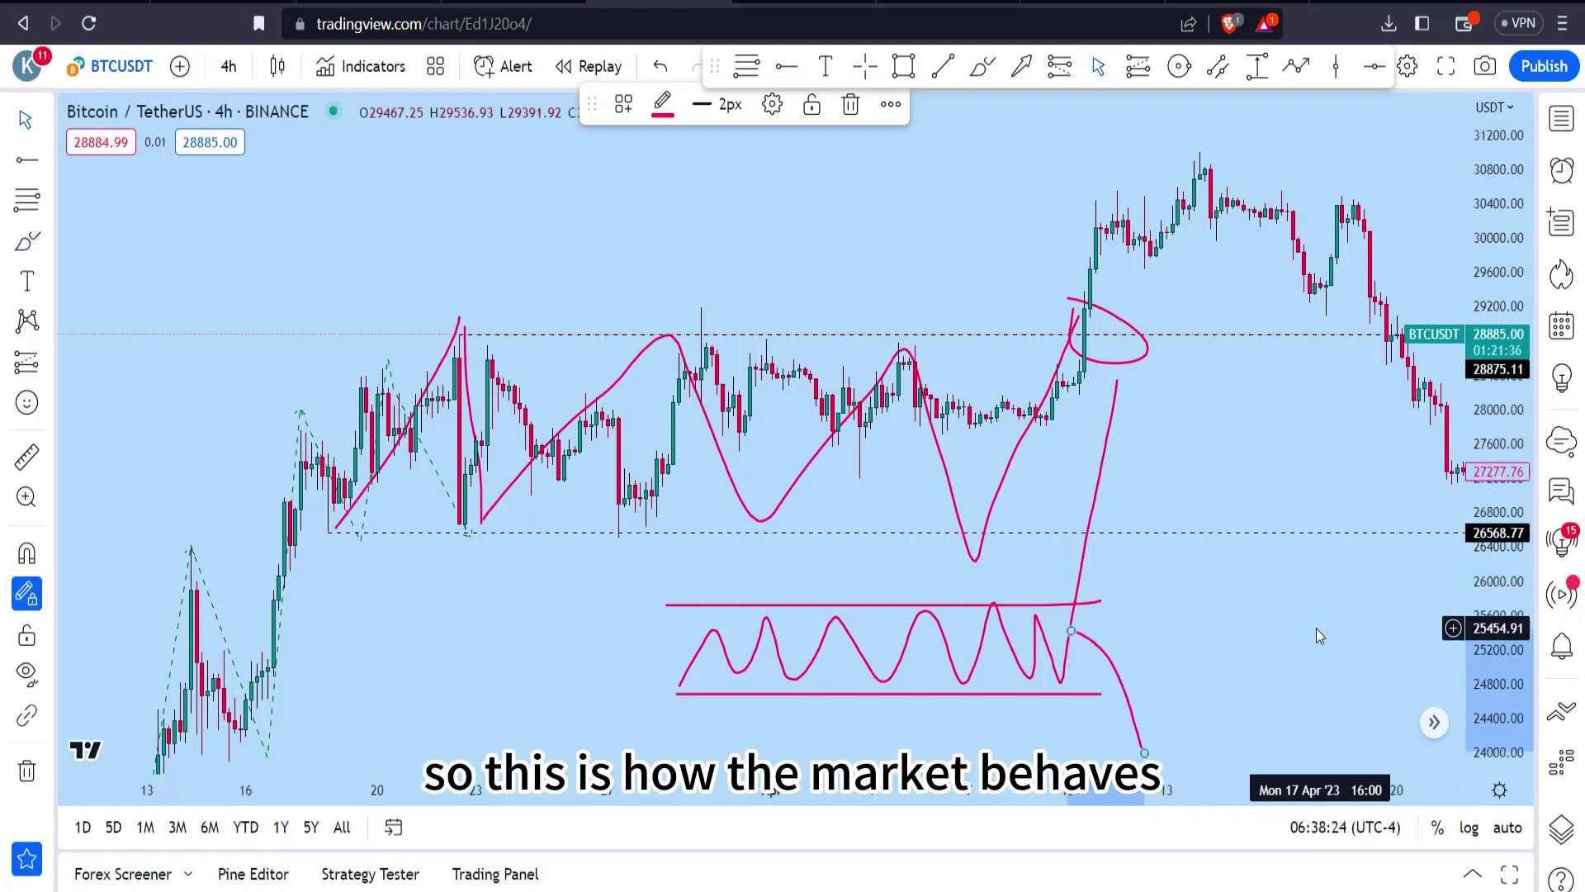
Step: Move back to the January 2023 rally and remove all drawings from the chart
drag(1316, 636, 1304, 446)
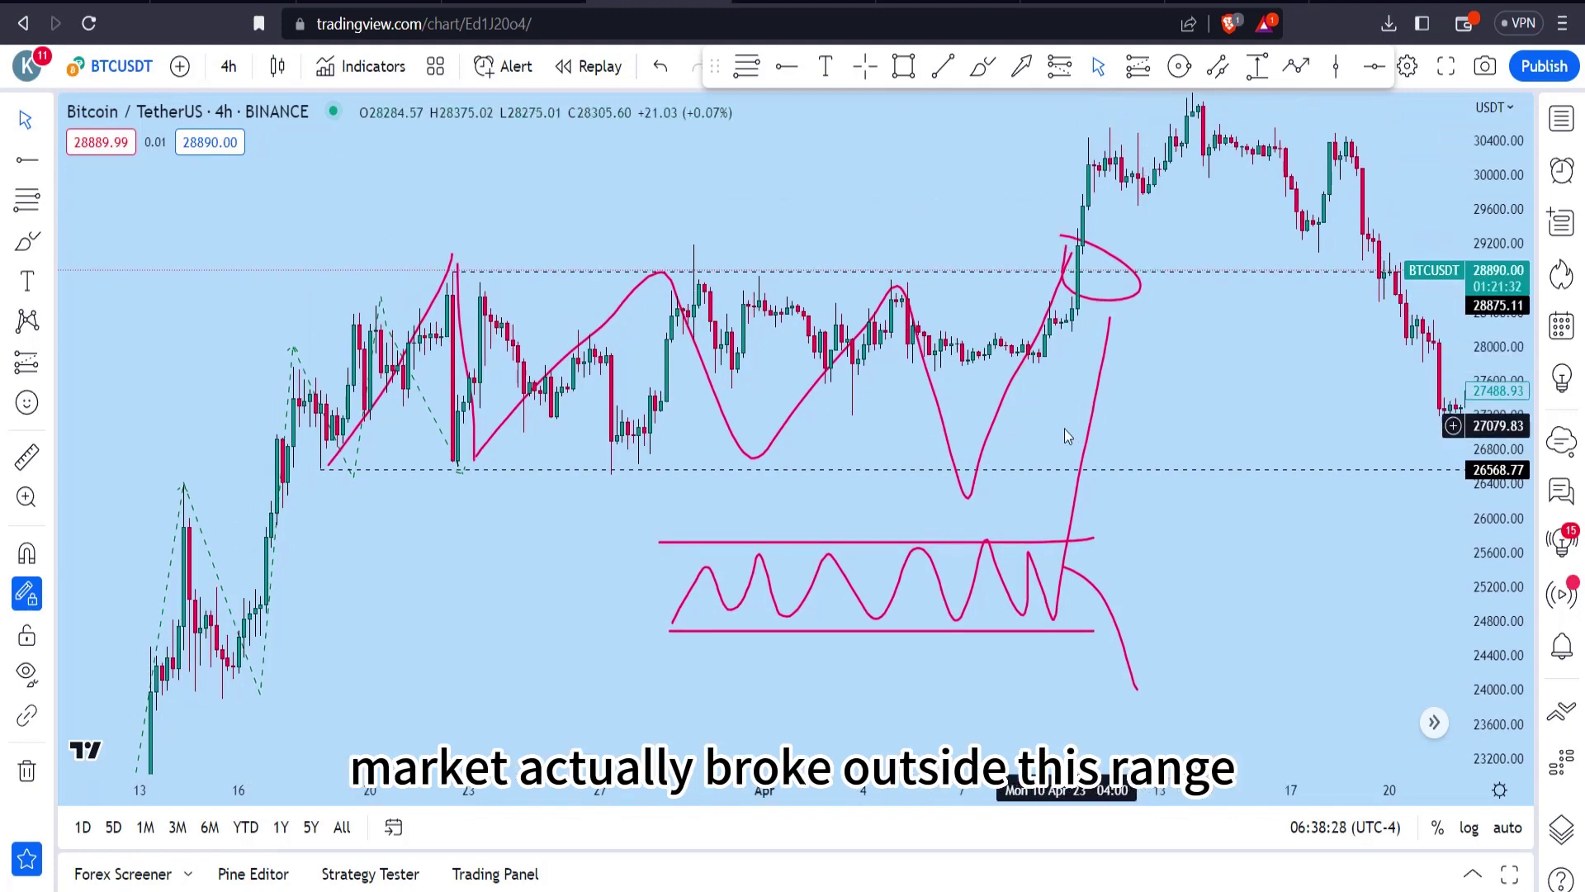
mouse_move(524, 588)
mouse_down()
mouse_move(846, 485)
mouse_move(976, 423)
mouse_up()
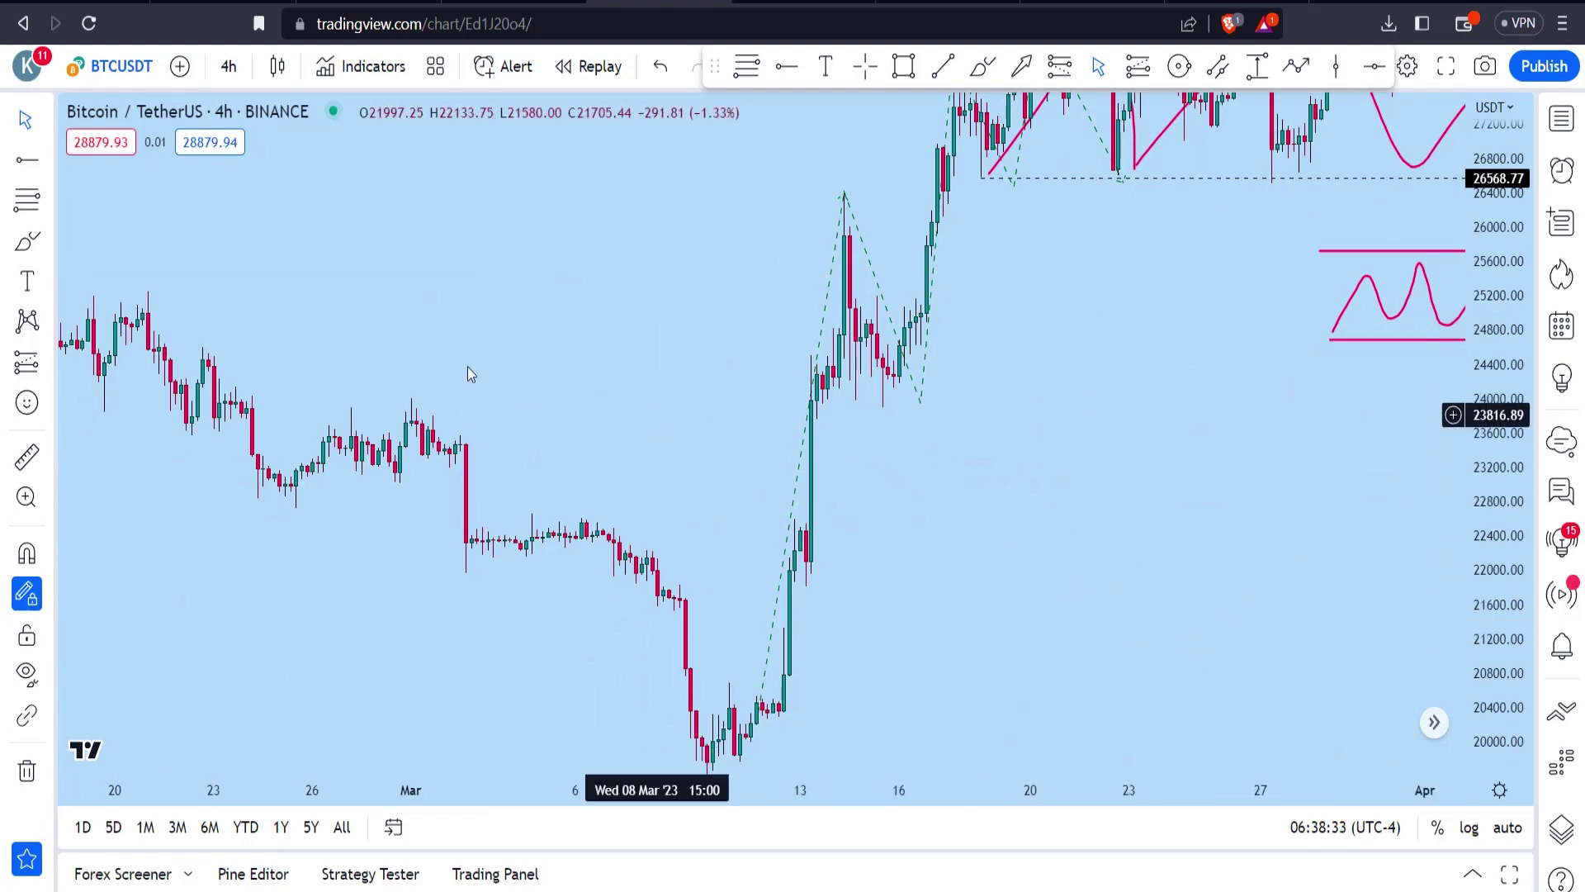
drag(798, 367, 834, 368)
scroll(834, 368, left, 10)
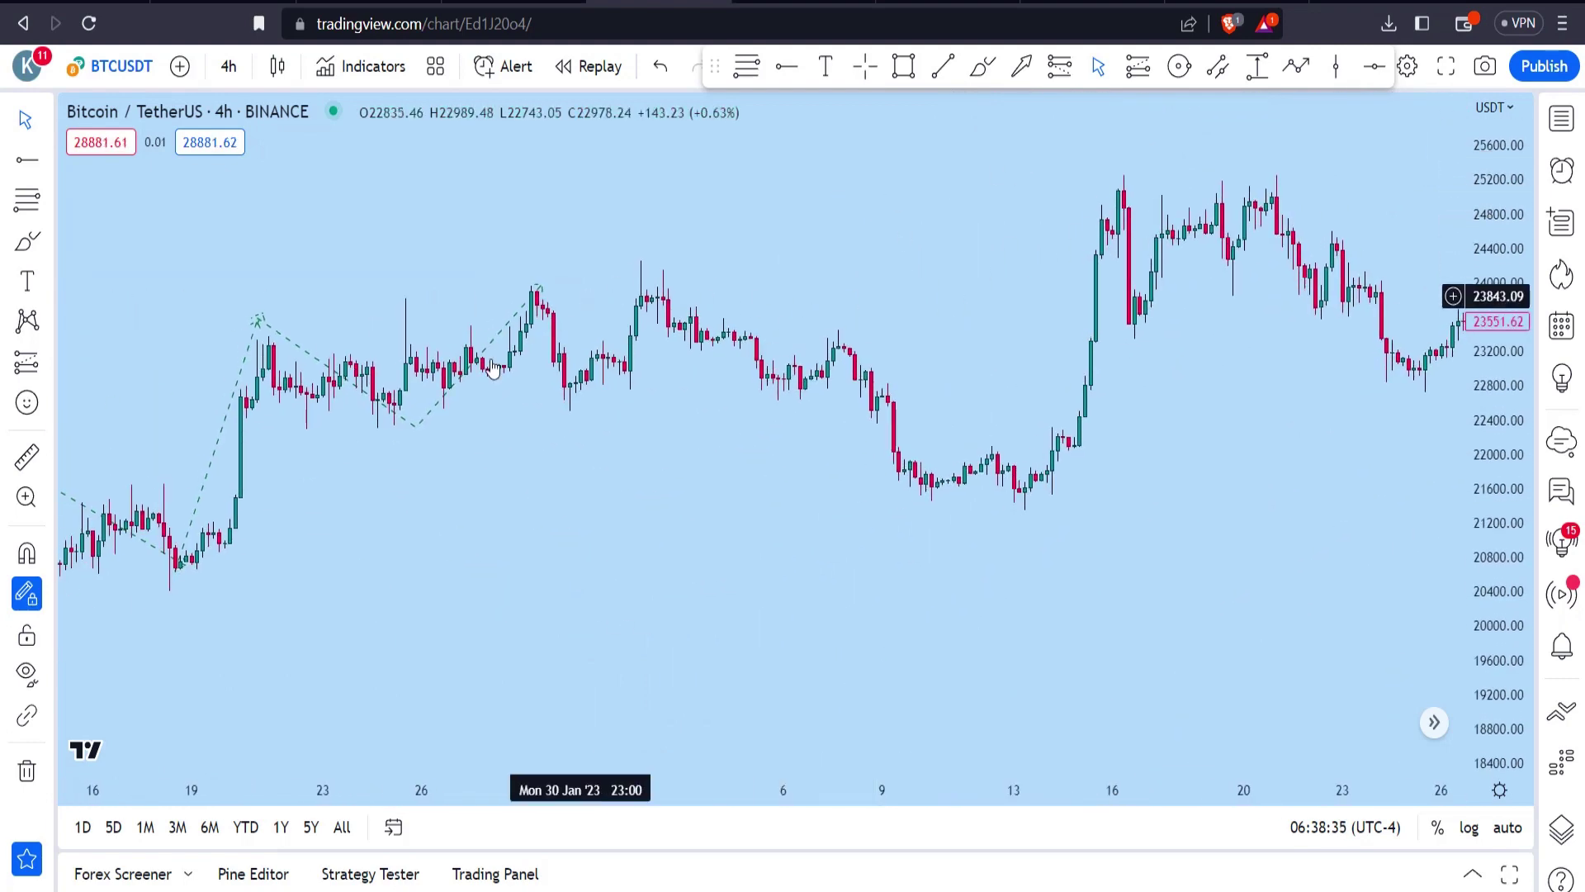
scroll(1033, 351, left, 10)
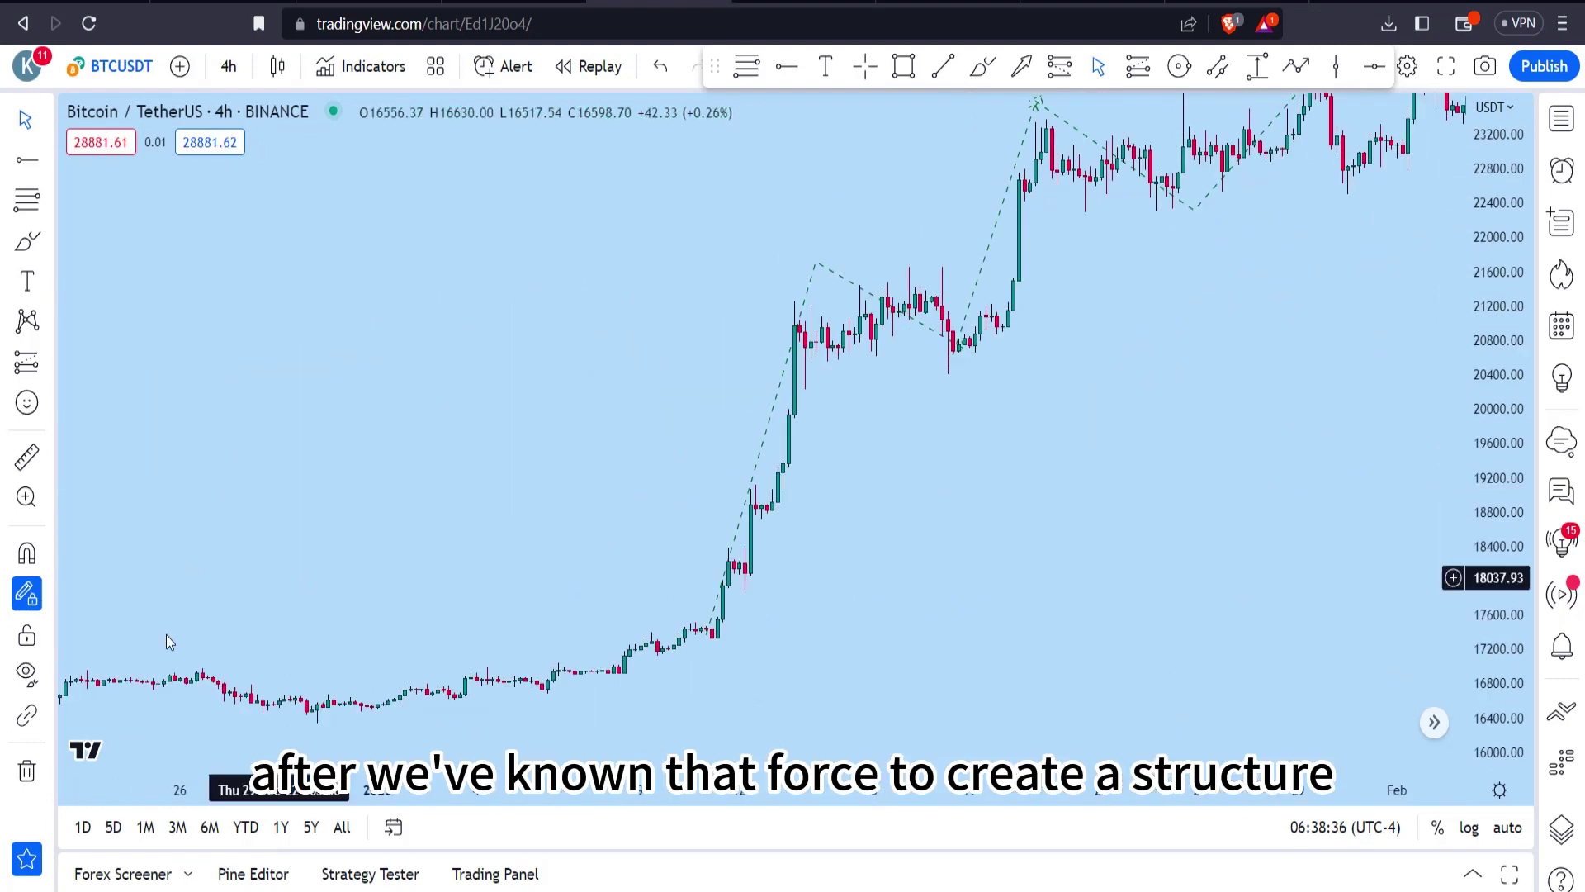
click(28, 772)
click(99, 765)
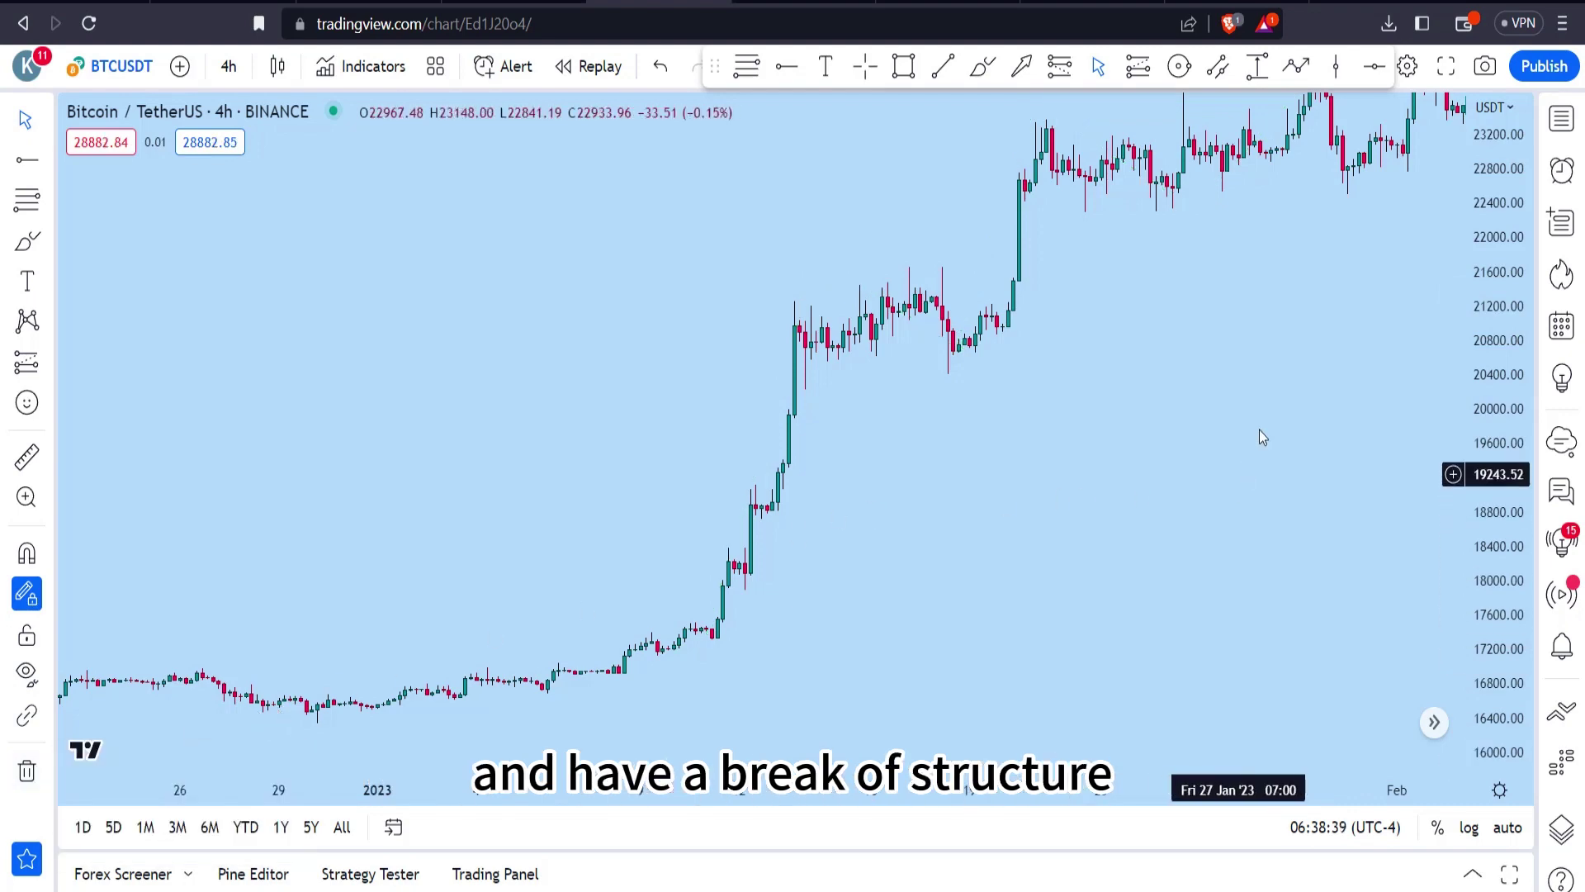
Step: Look back through the 2022 price action to July for an example of a break of structure
scroll(708, 375, down, 5)
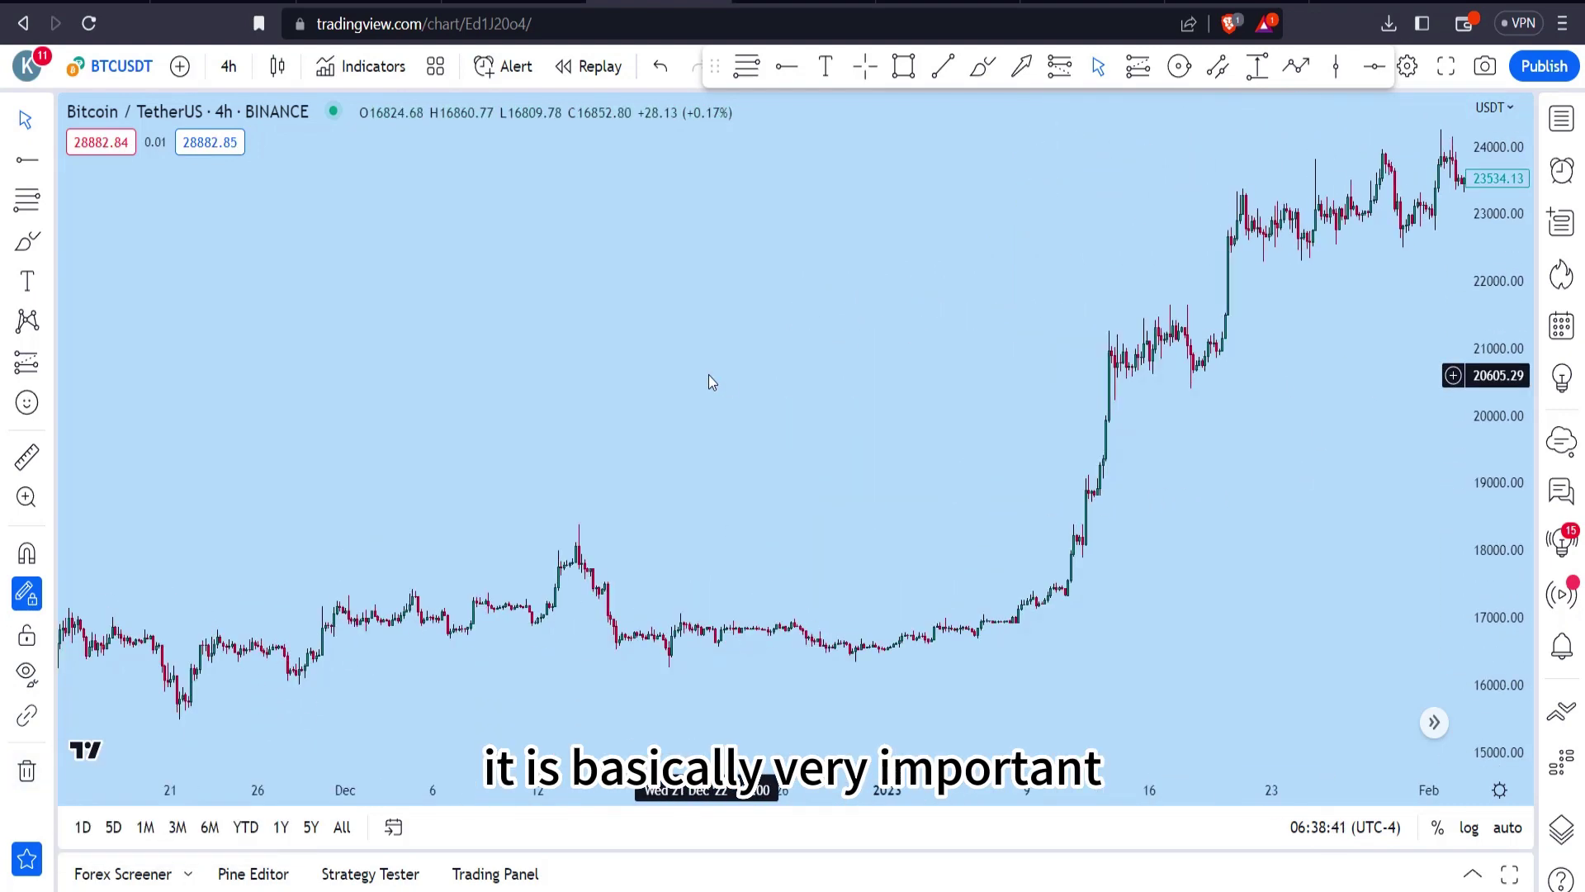
scroll(708, 382, up, 2)
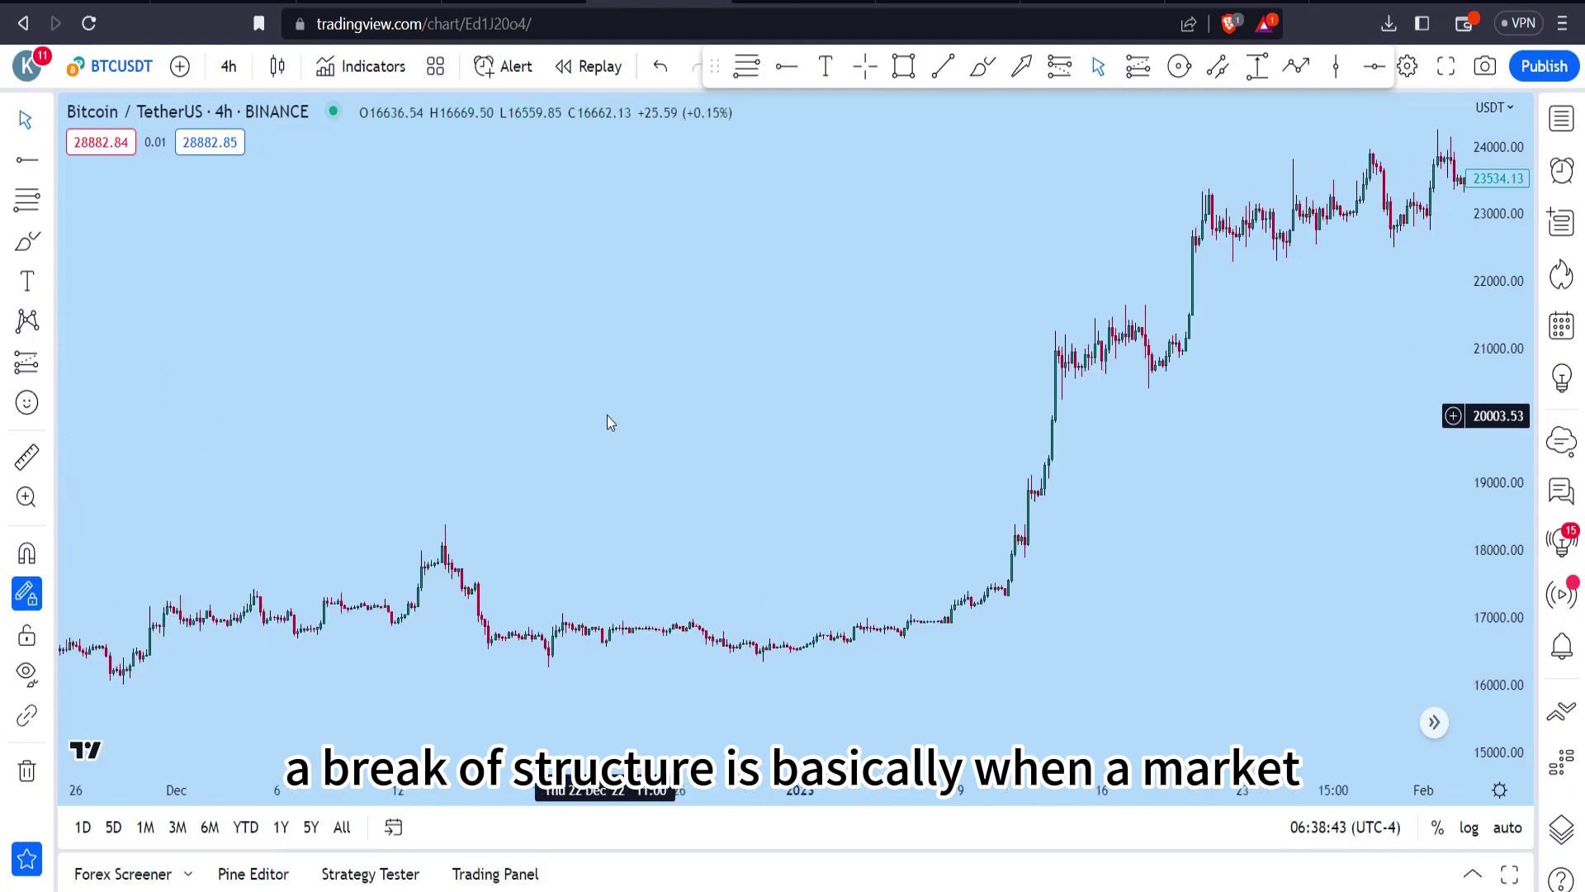
drag(161, 487, 941, 379)
drag(318, 373, 870, 566)
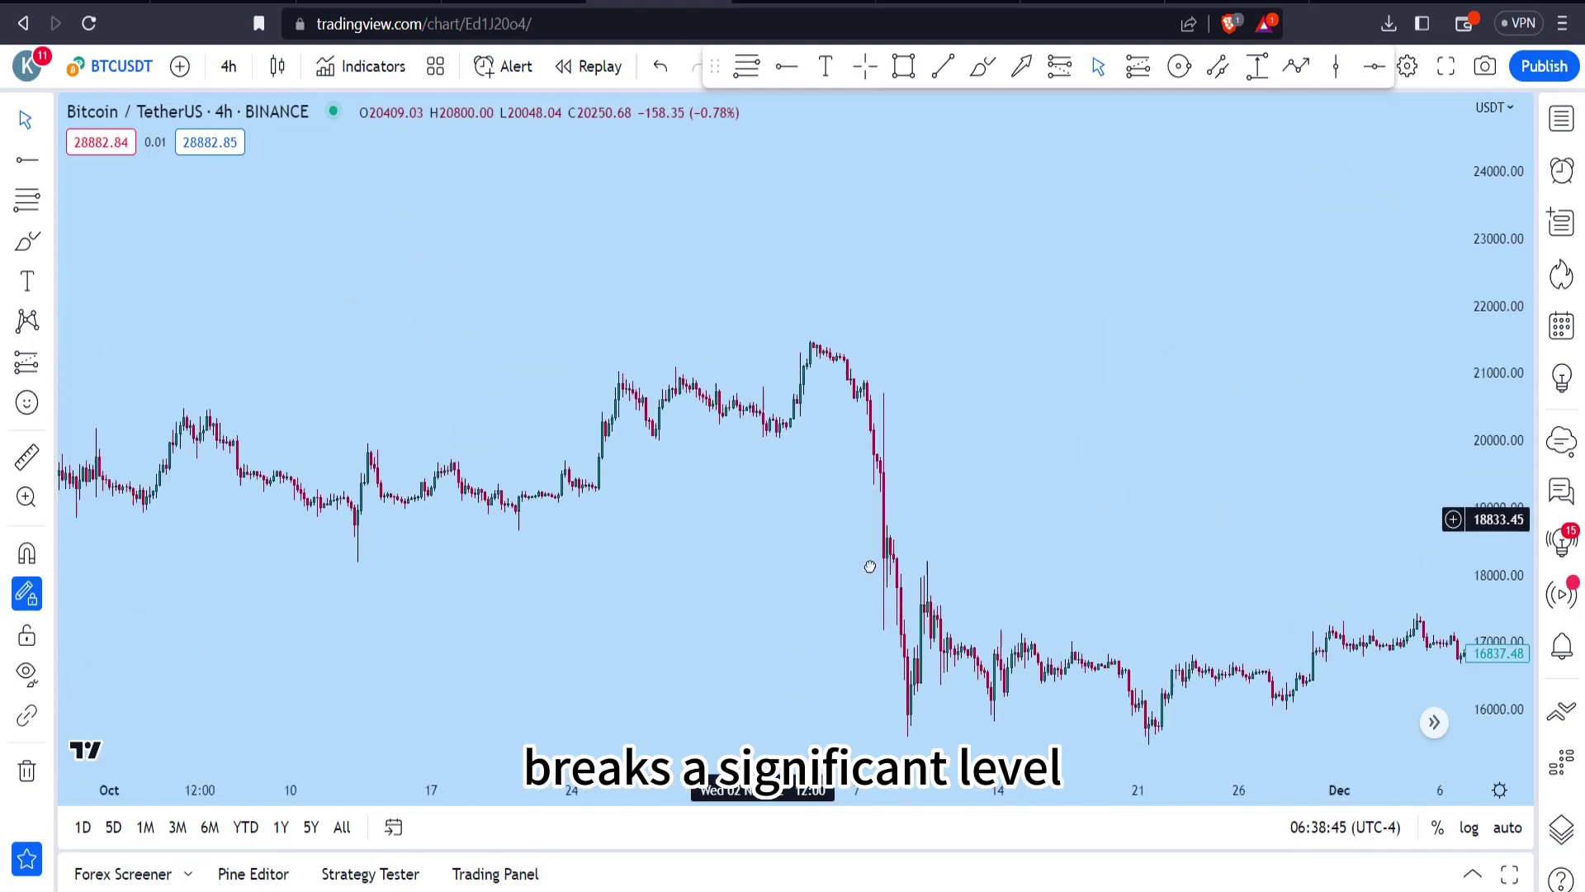
drag(471, 407, 802, 407)
drag(389, 435, 1061, 300)
drag(559, 246, 1093, 552)
drag(530, 488, 881, 246)
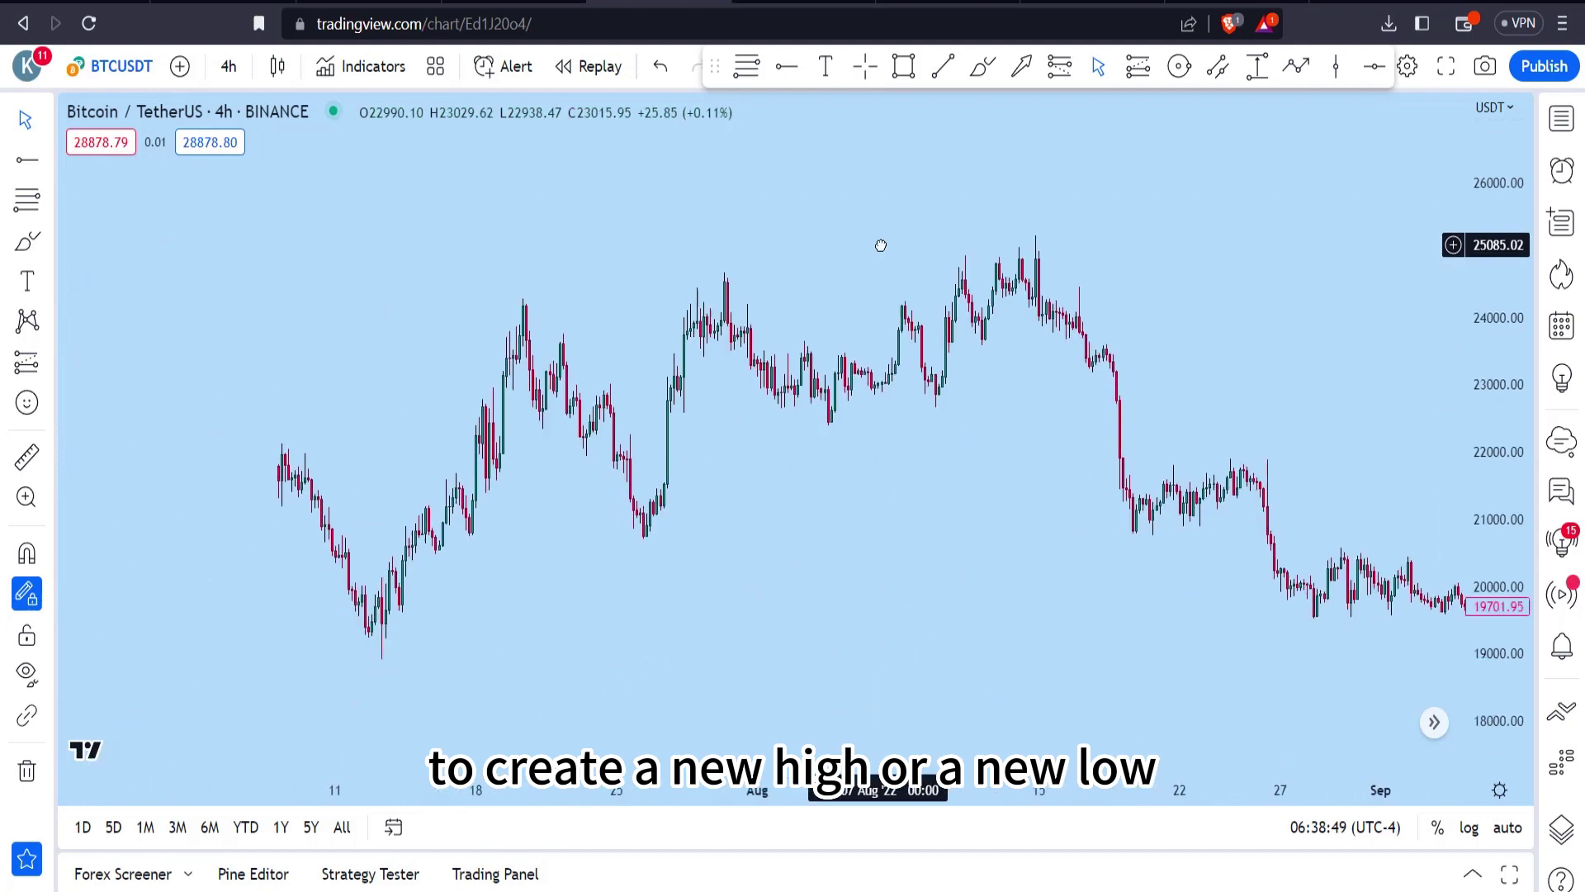
Step: Draw a rising zigzag path in the empty space below the July 2022 candles, from about 16,750 to 22,200 with three pullbacks
scroll(680, 507, up, 3)
drag(573, 478, 1170, 477)
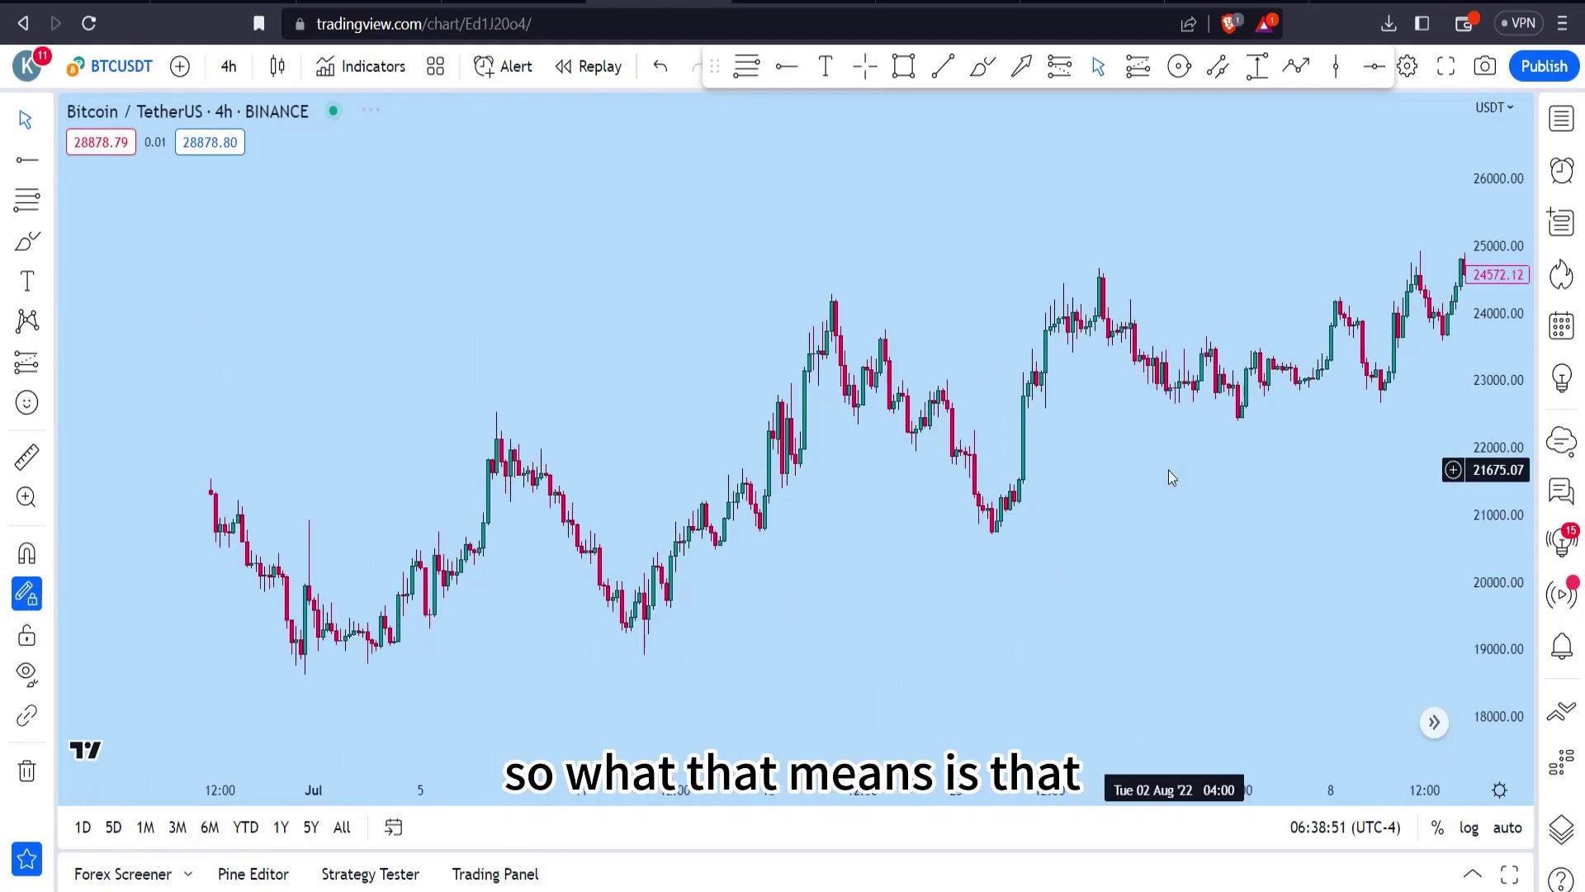
scroll(781, 457, down, 2)
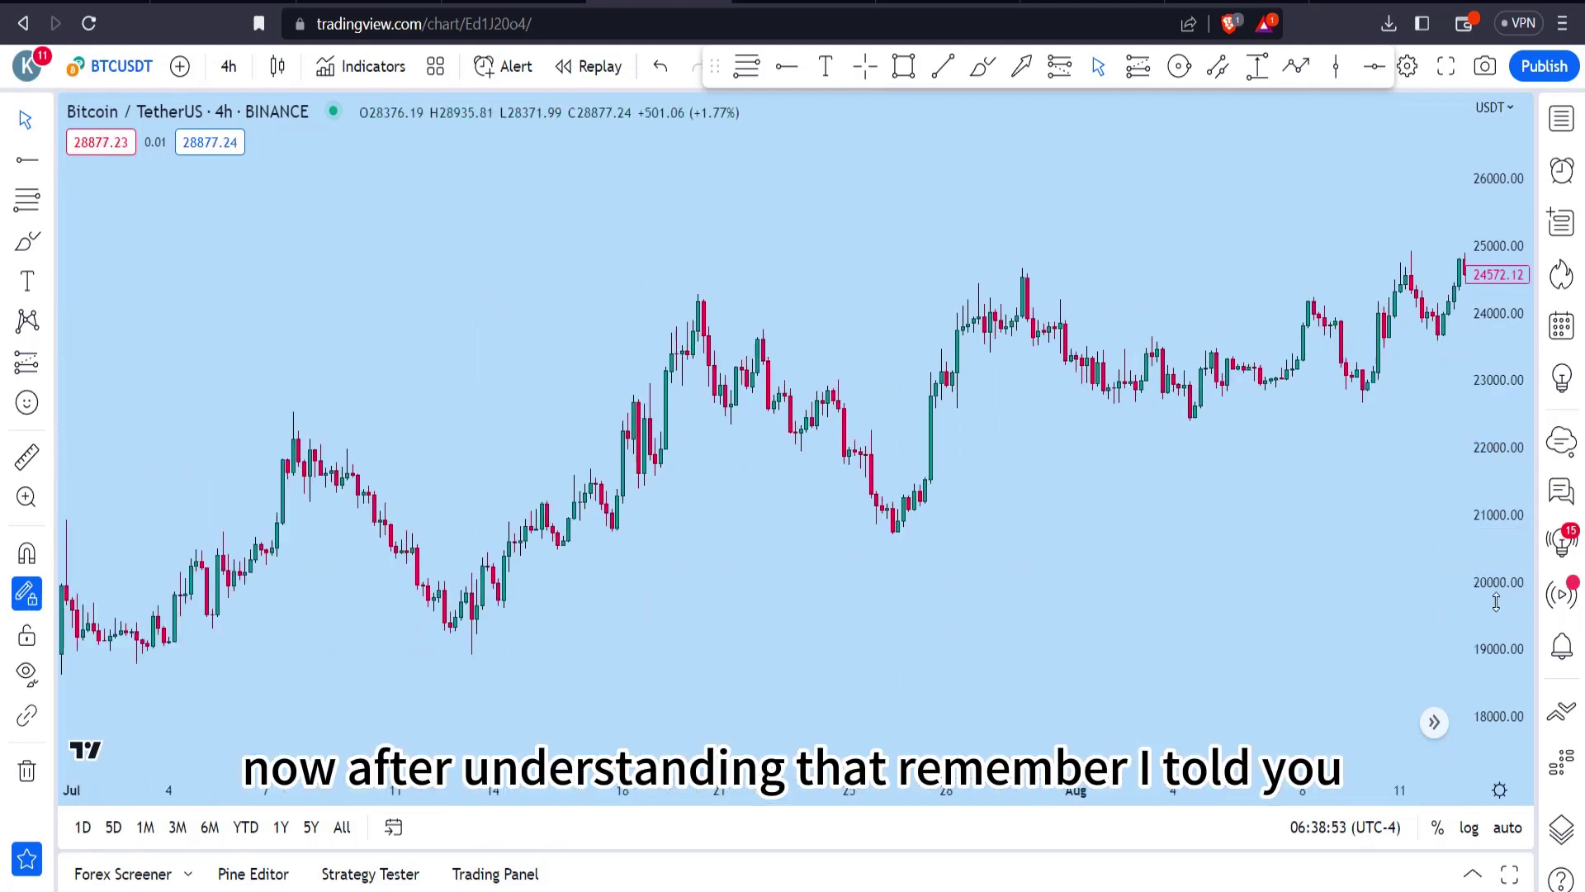
drag(1101, 510, 1046, 218)
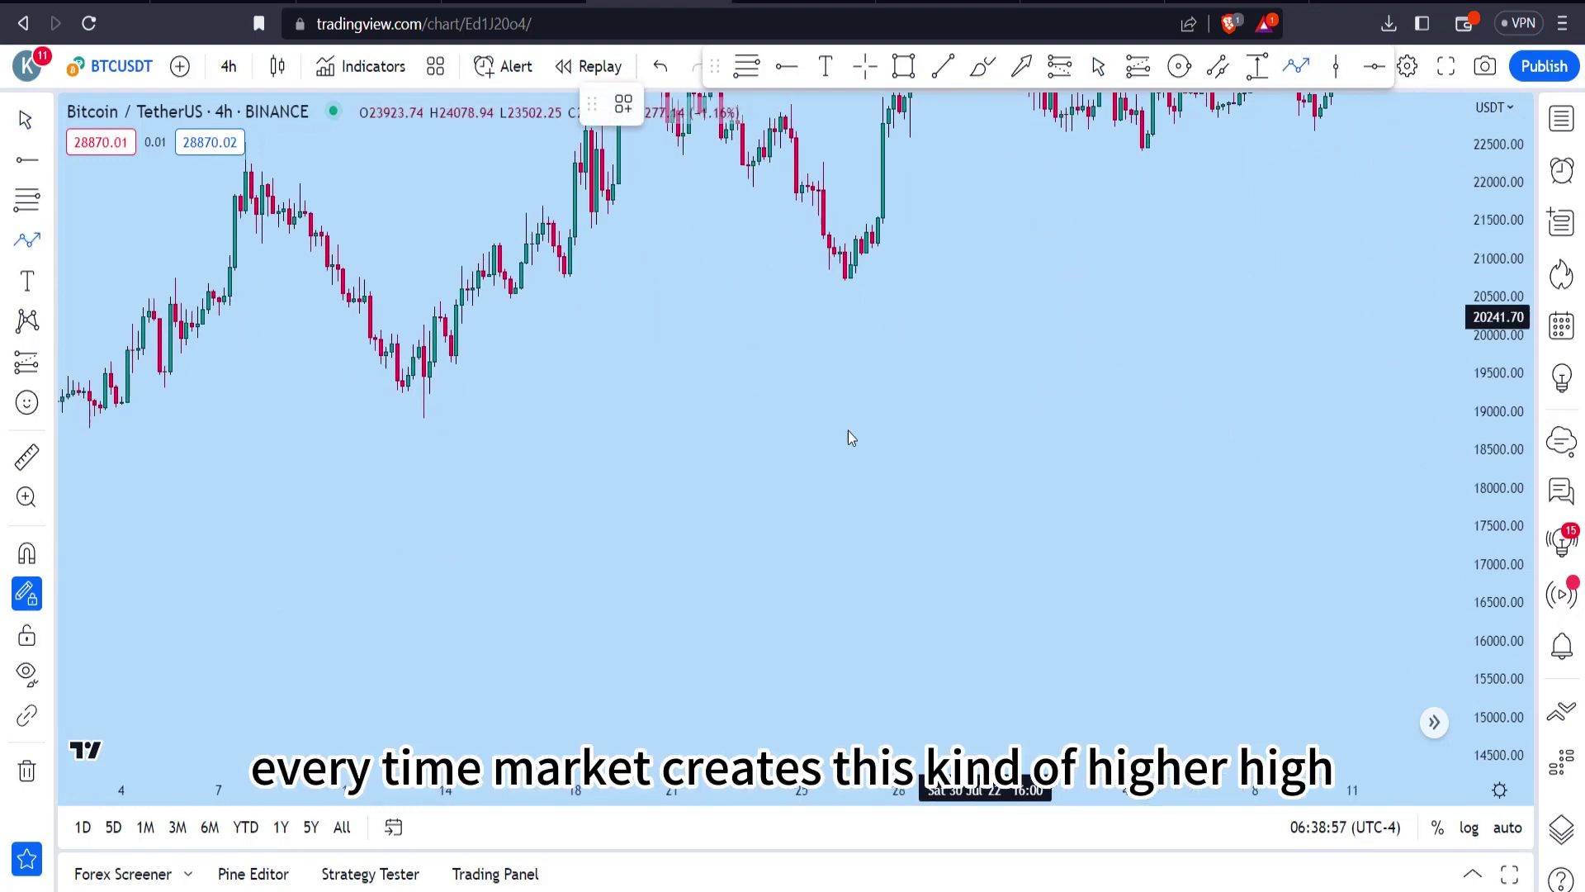
click(672, 583)
click(786, 434)
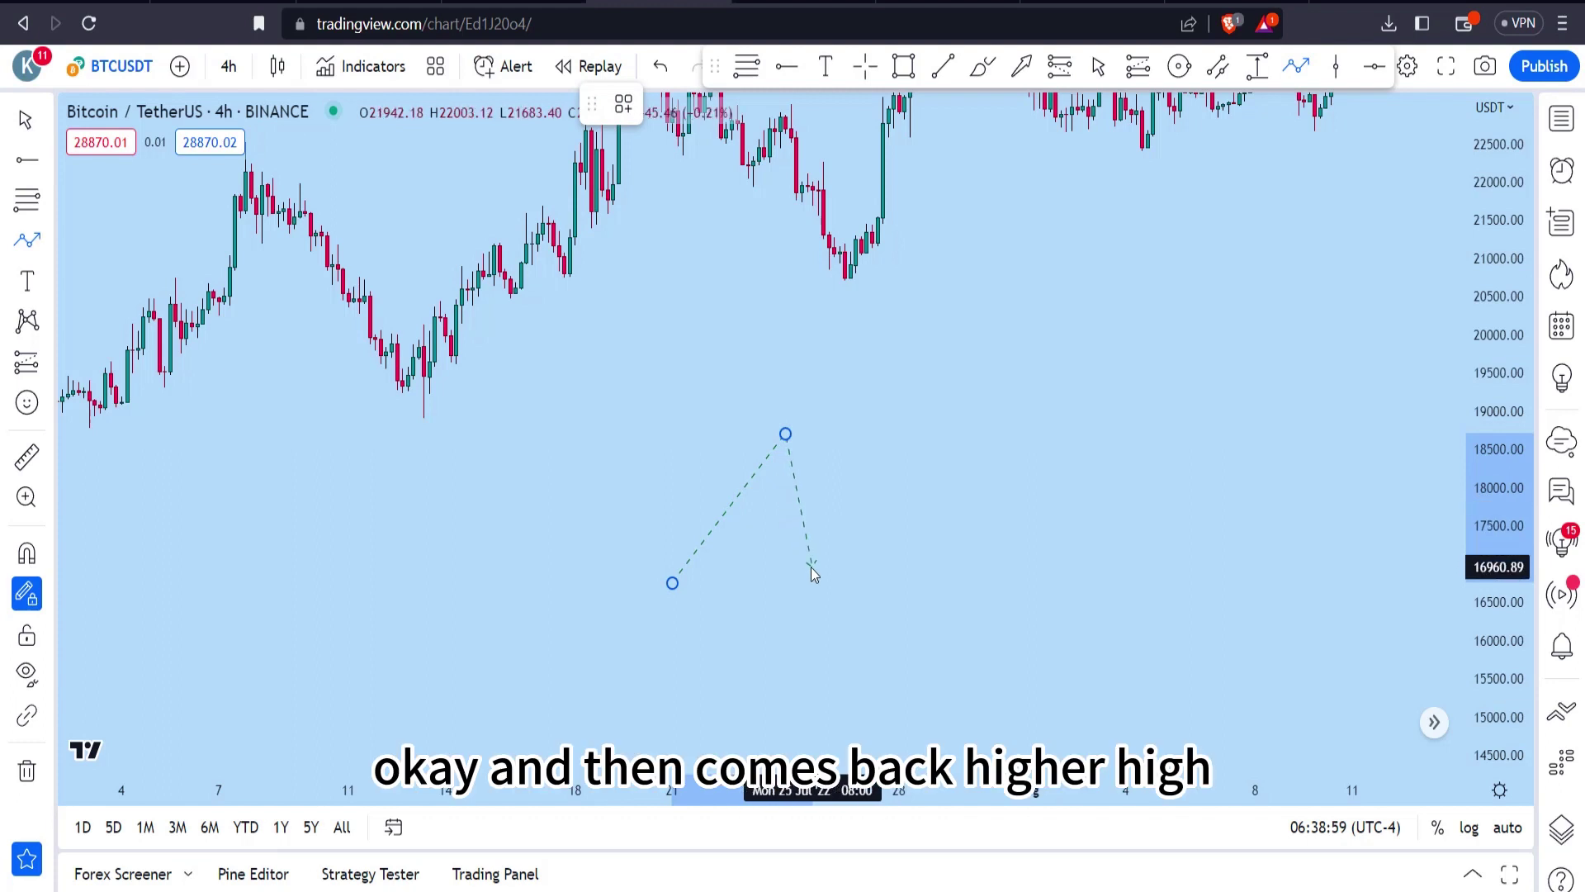
click(812, 567)
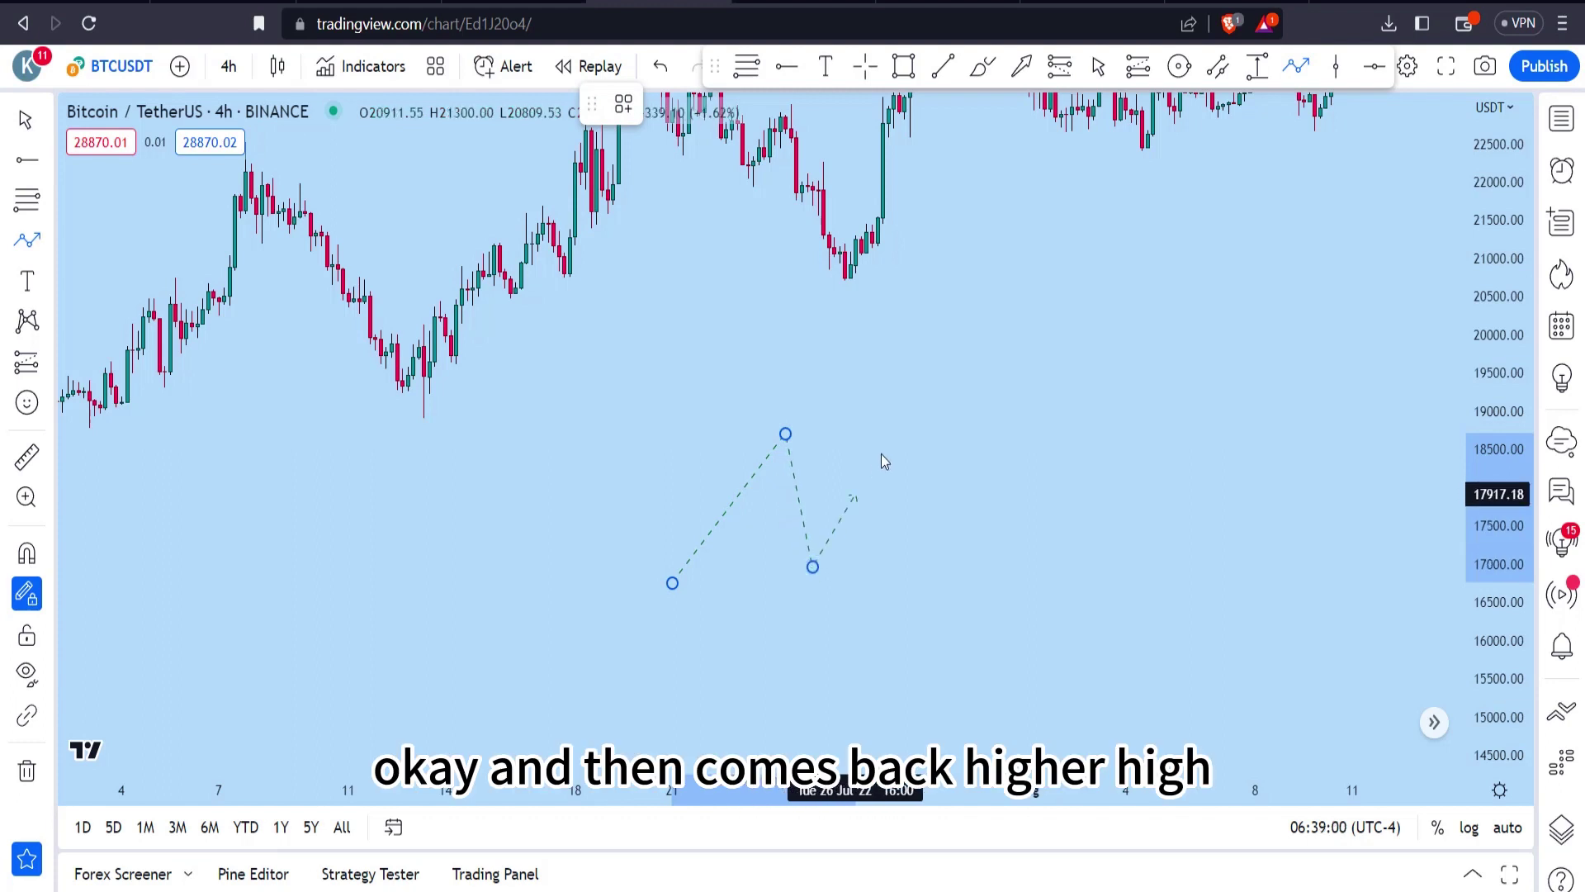
click(970, 439)
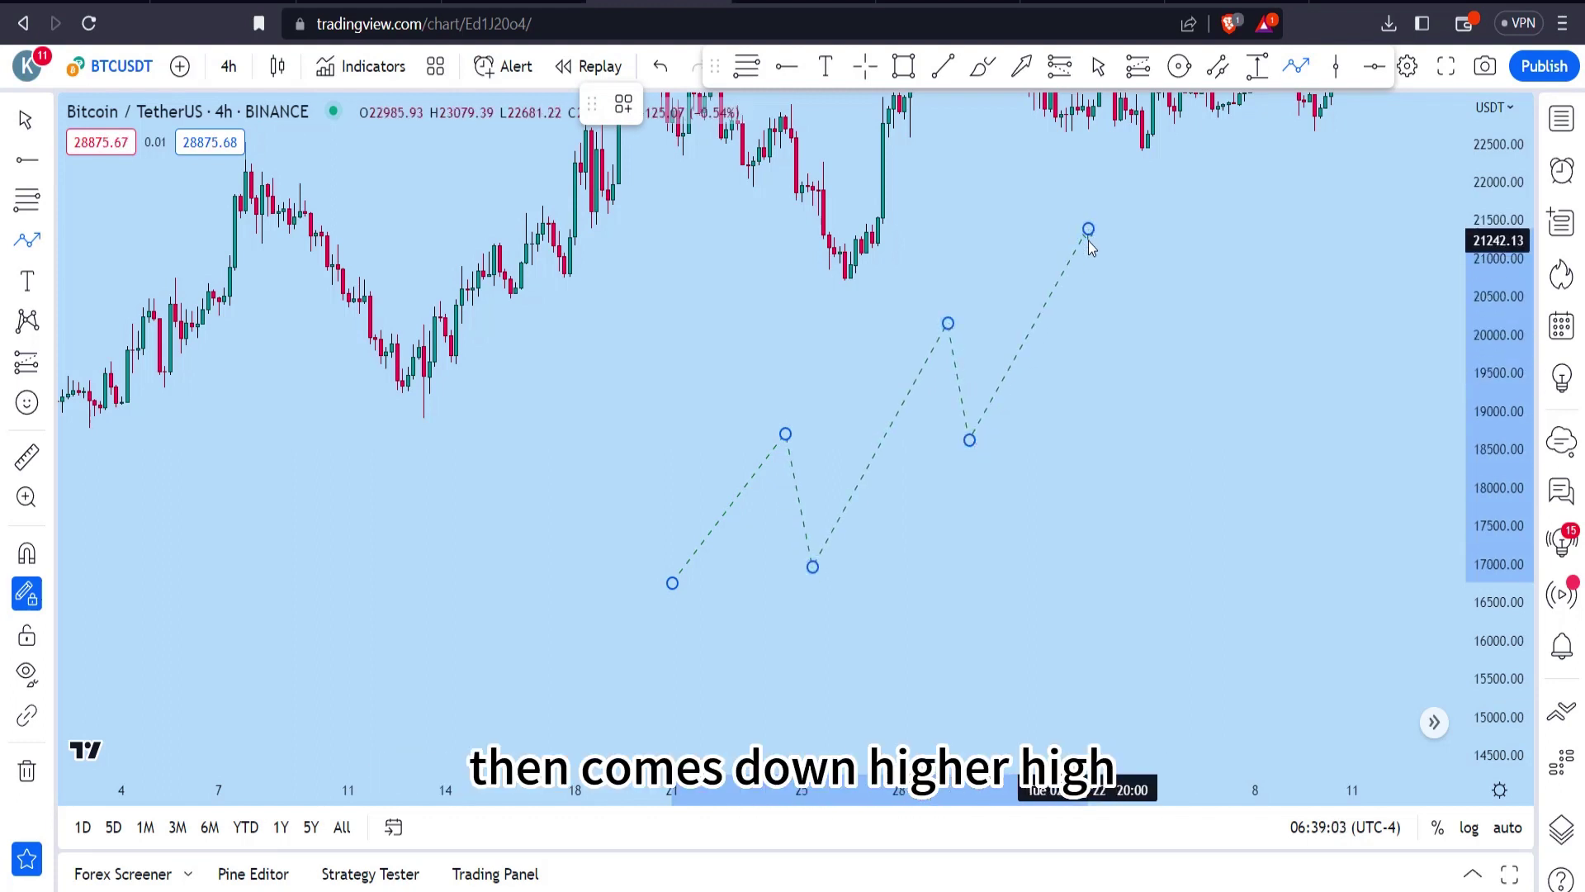
click(1115, 334)
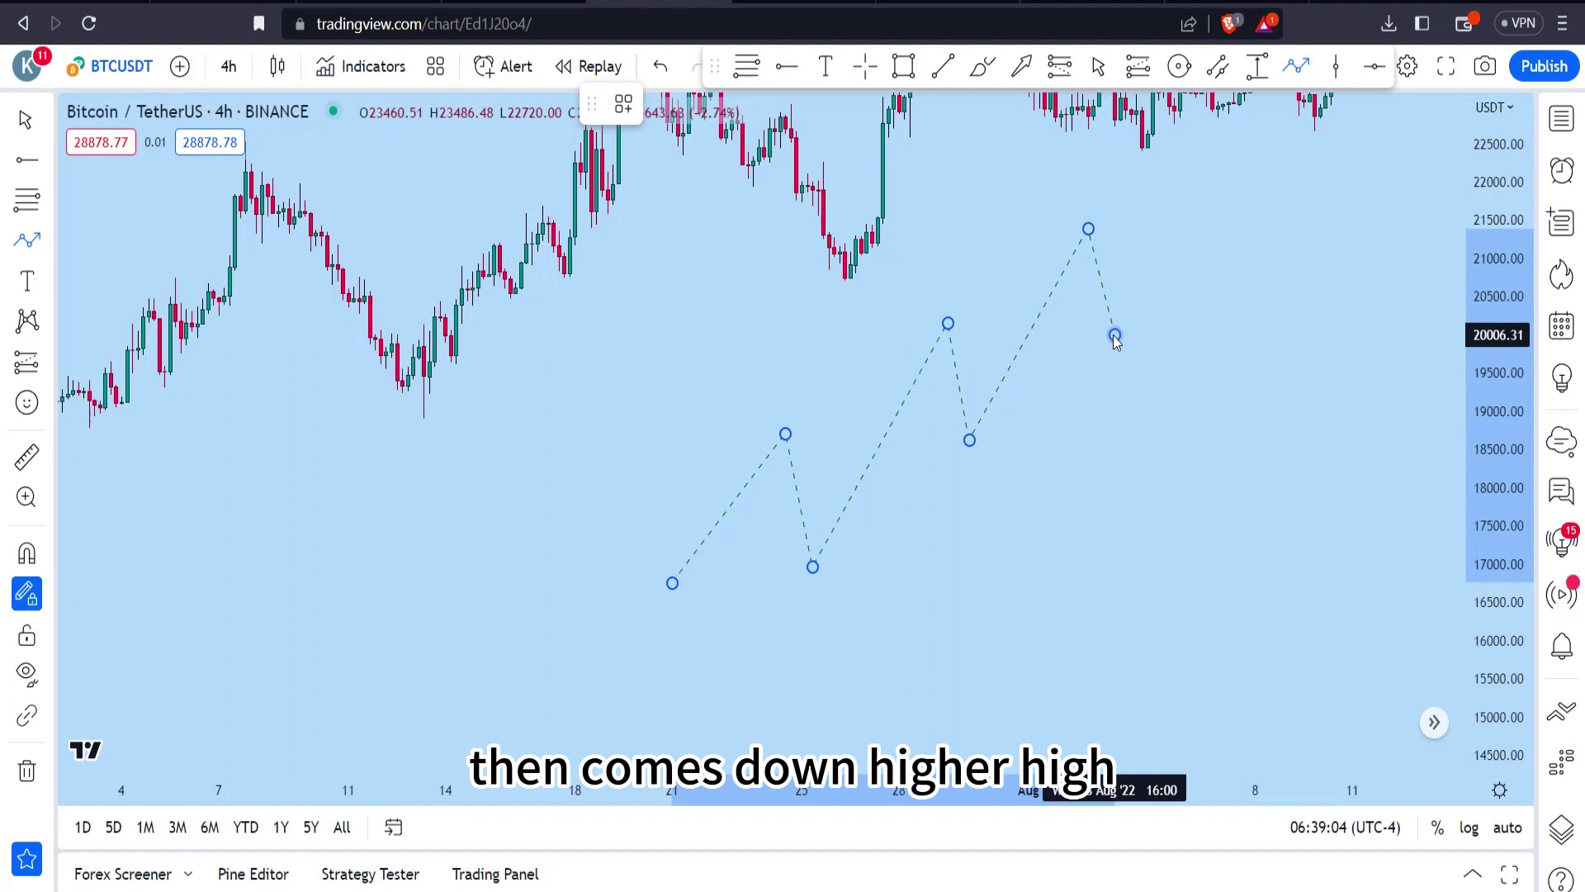
double_click(1217, 167)
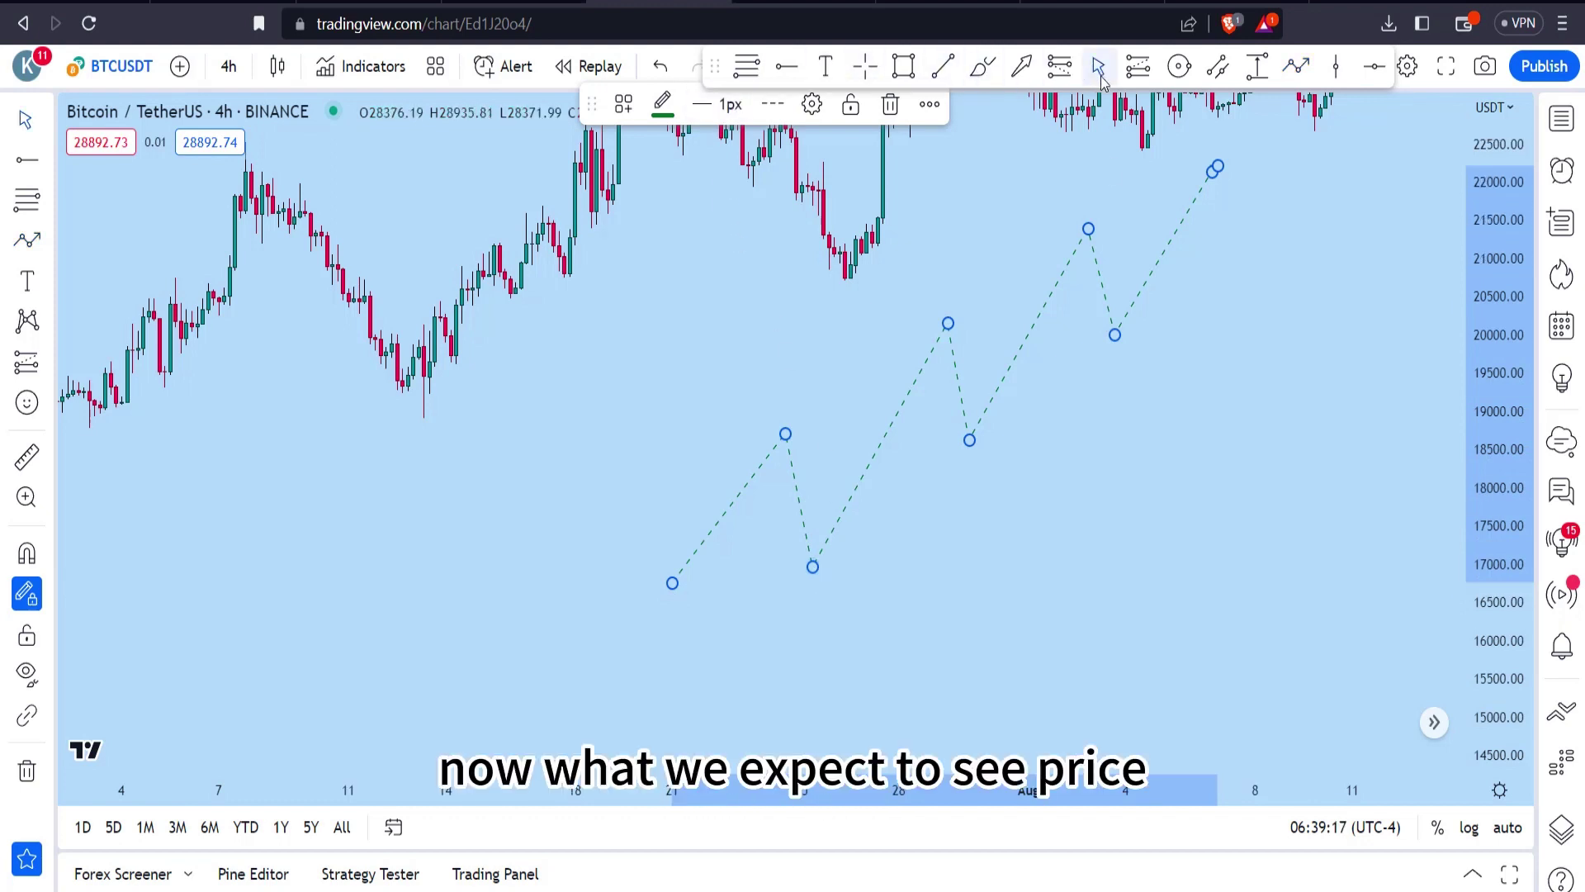
click(1098, 521)
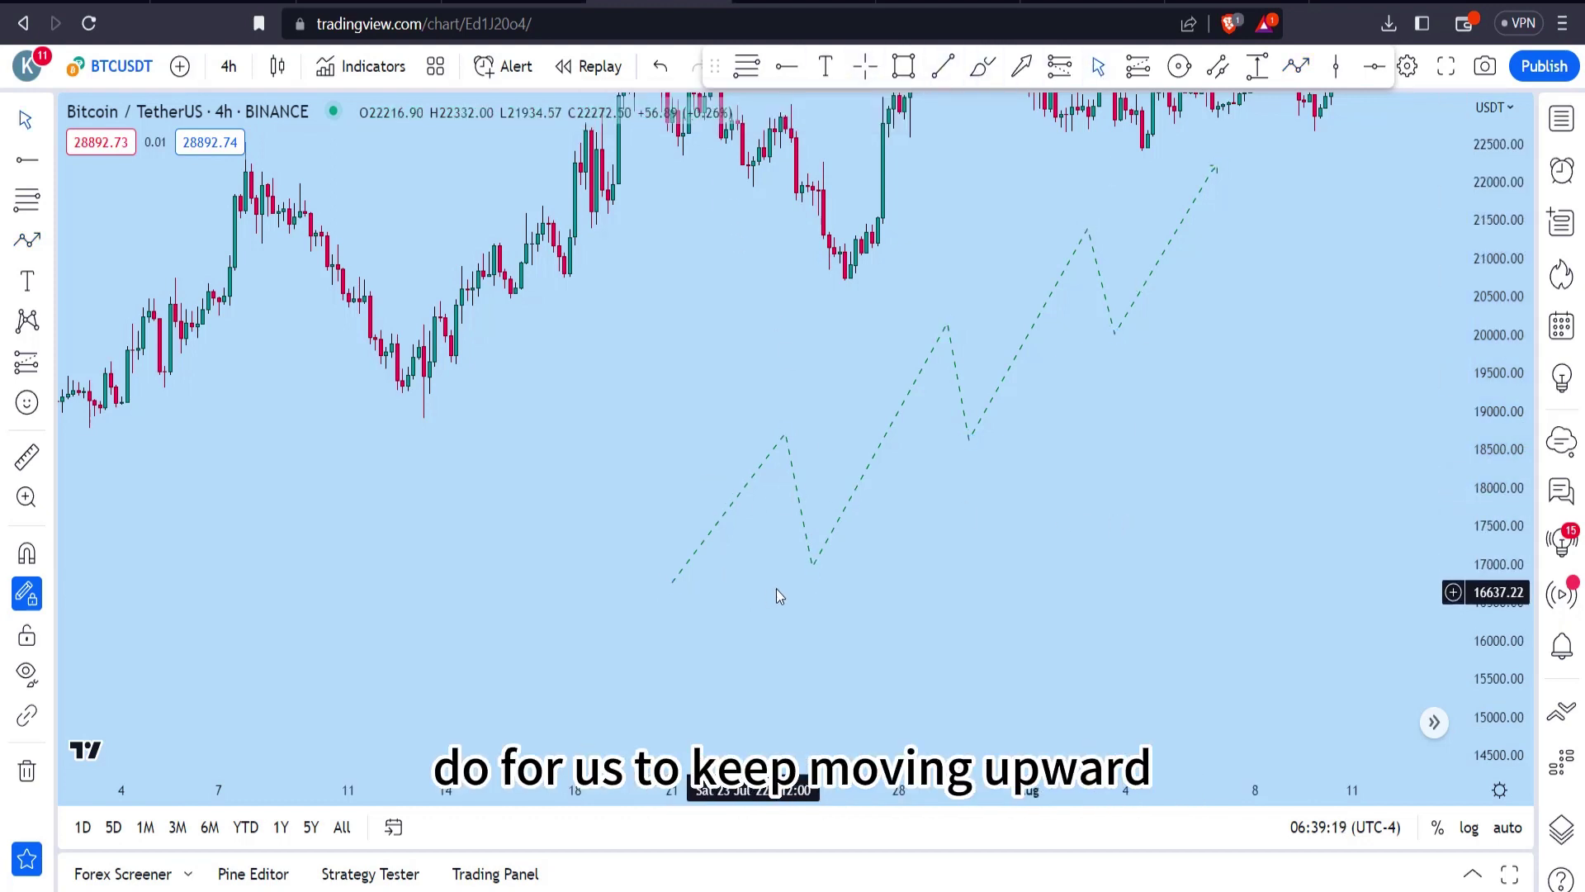
Step: Draw a horizontal trend line from the rising path's first high at about 18,700 to the next leg and apply the BOS template
click(943, 66)
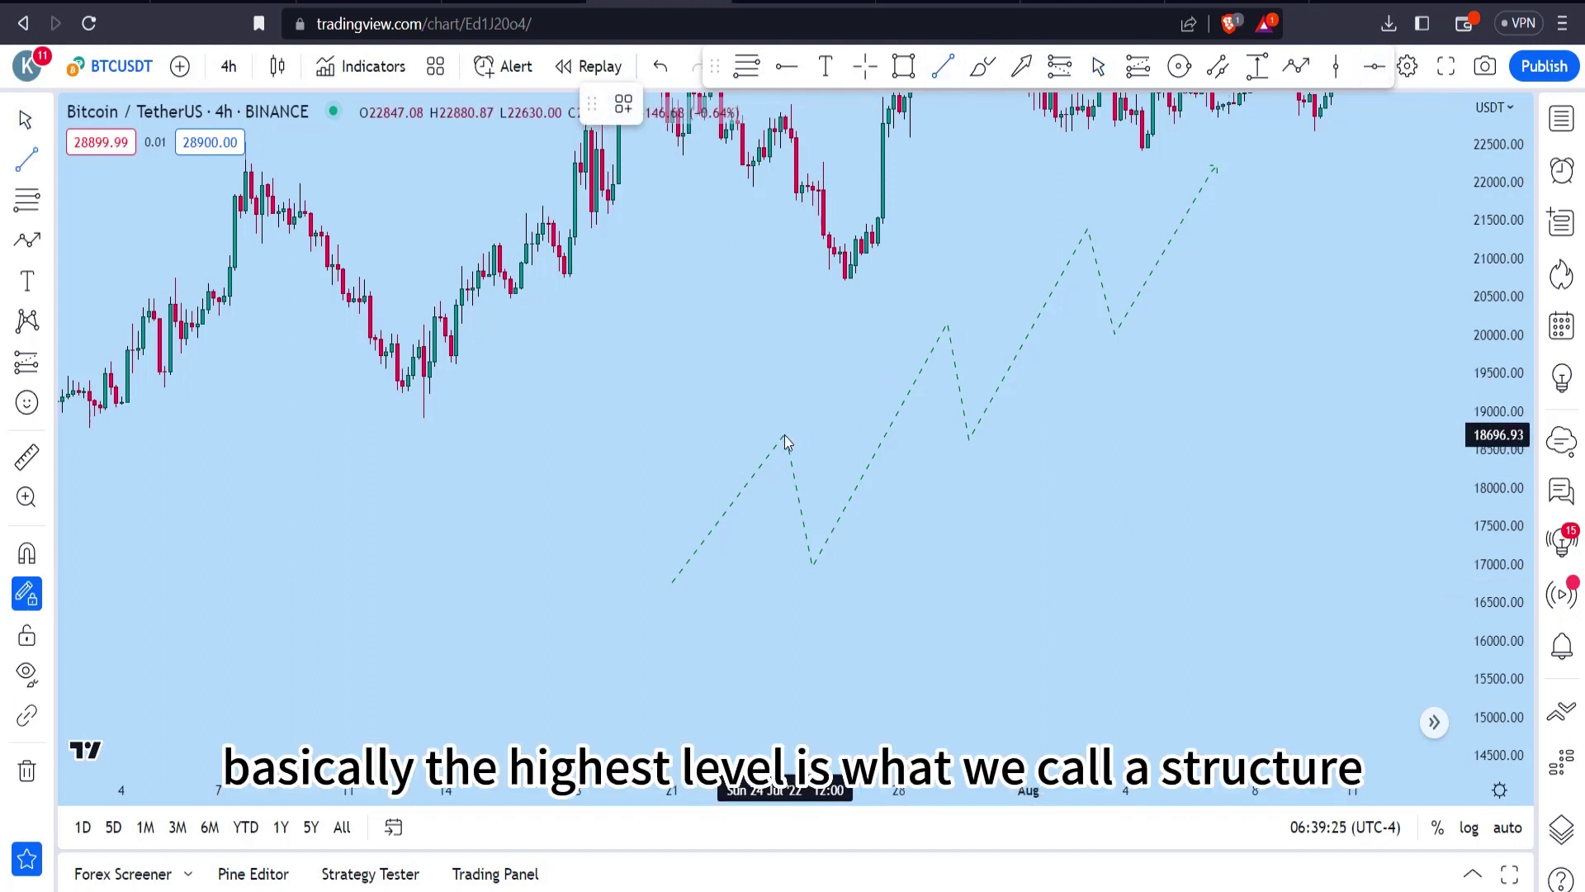
click(893, 435)
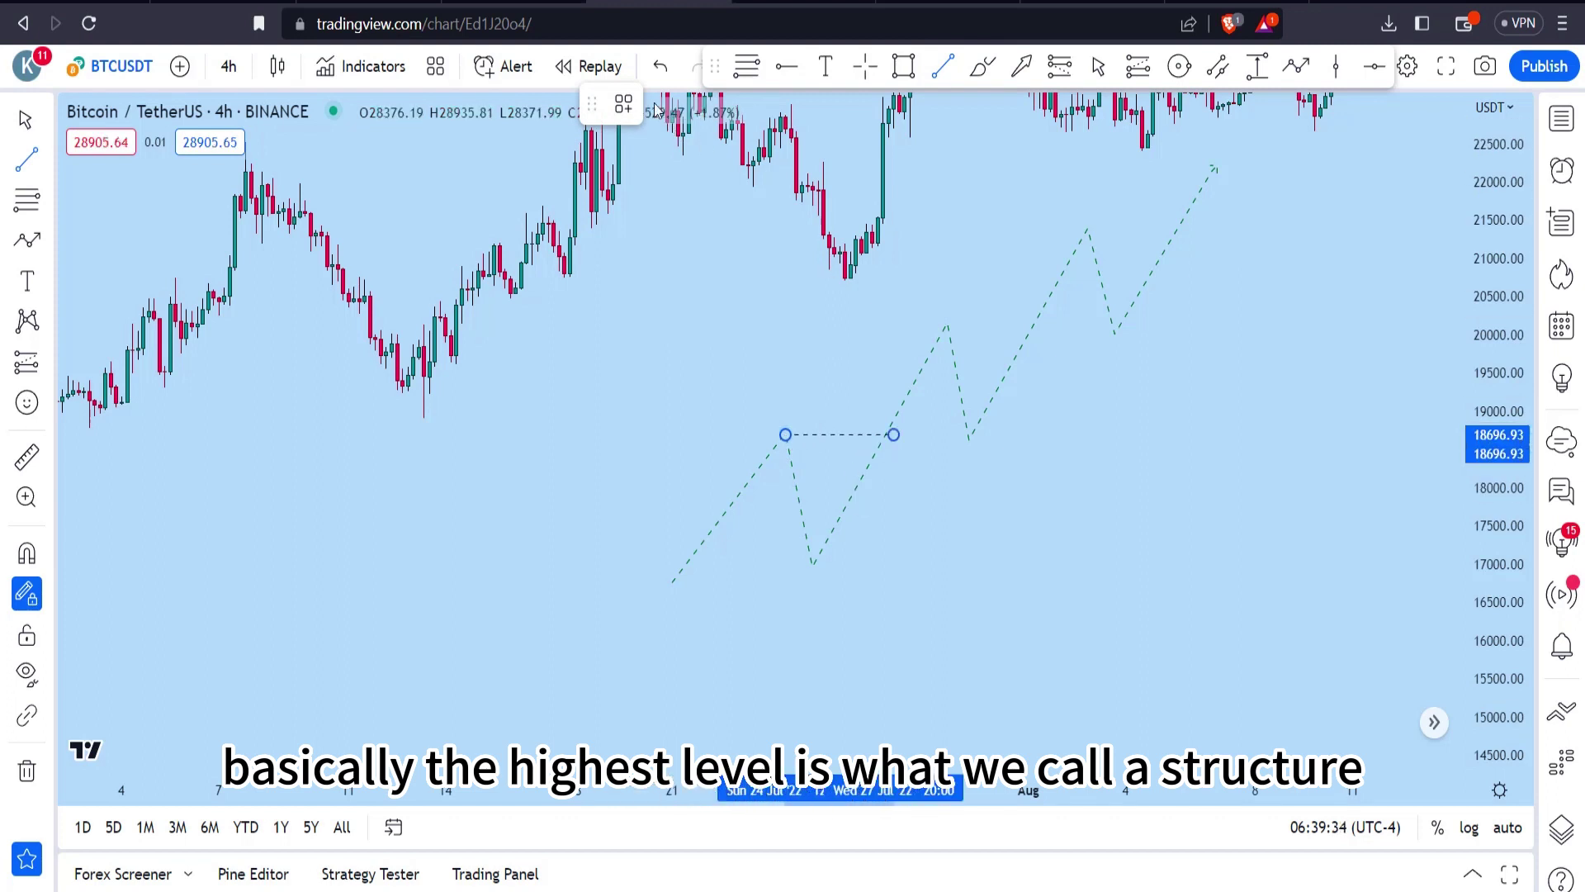
click(623, 104)
click(650, 244)
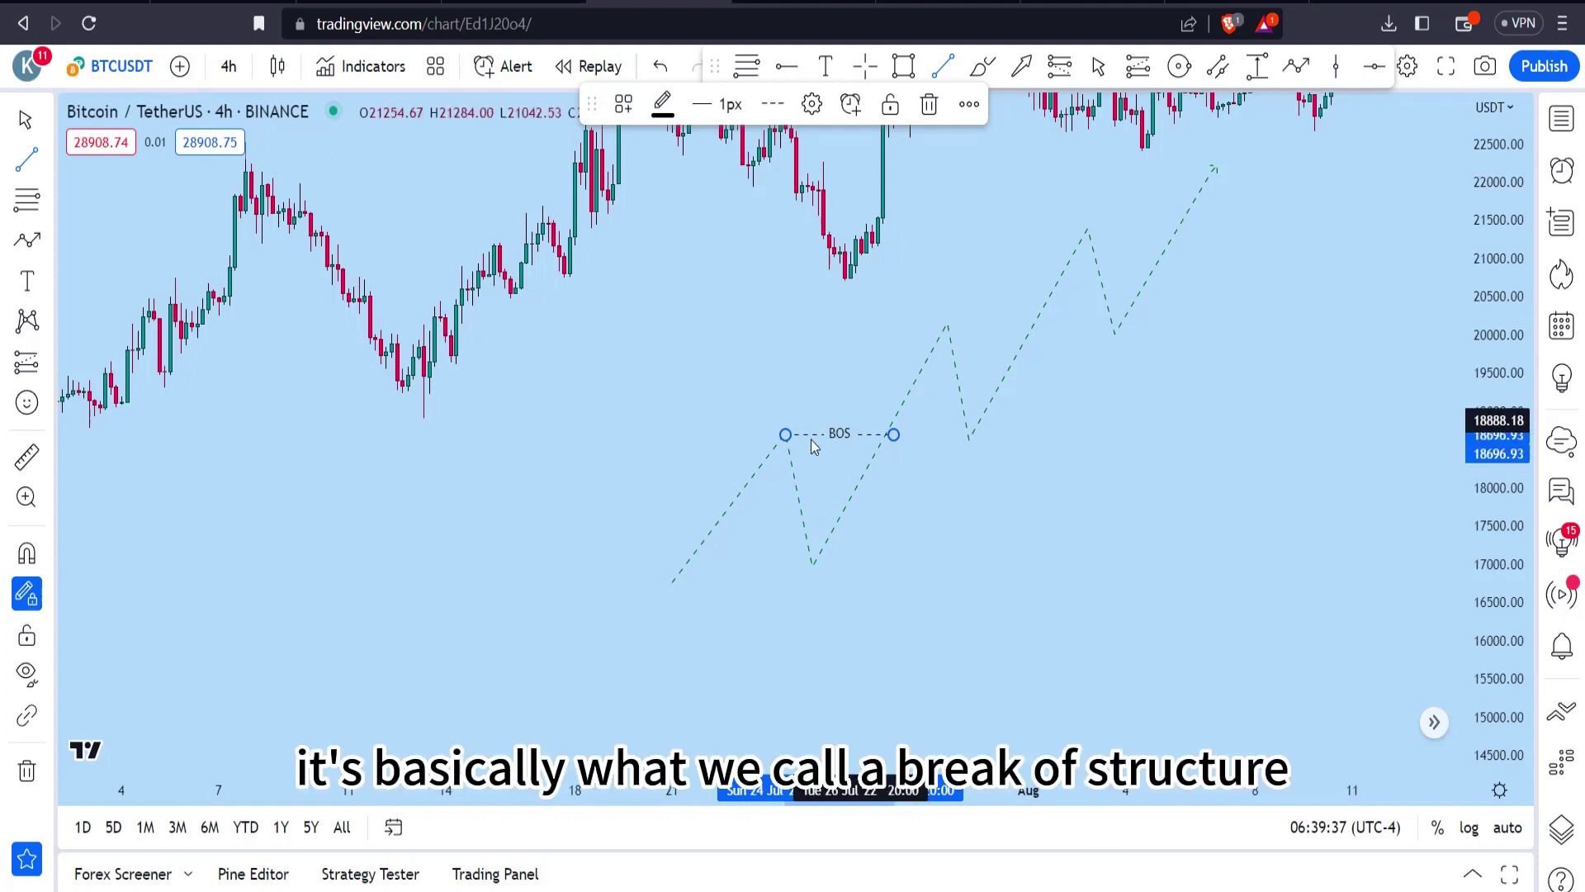
Step: Mark the rising path's second and third highs, at about 20,150 and 21,400, with trend lines using the BOS template
click(948, 326)
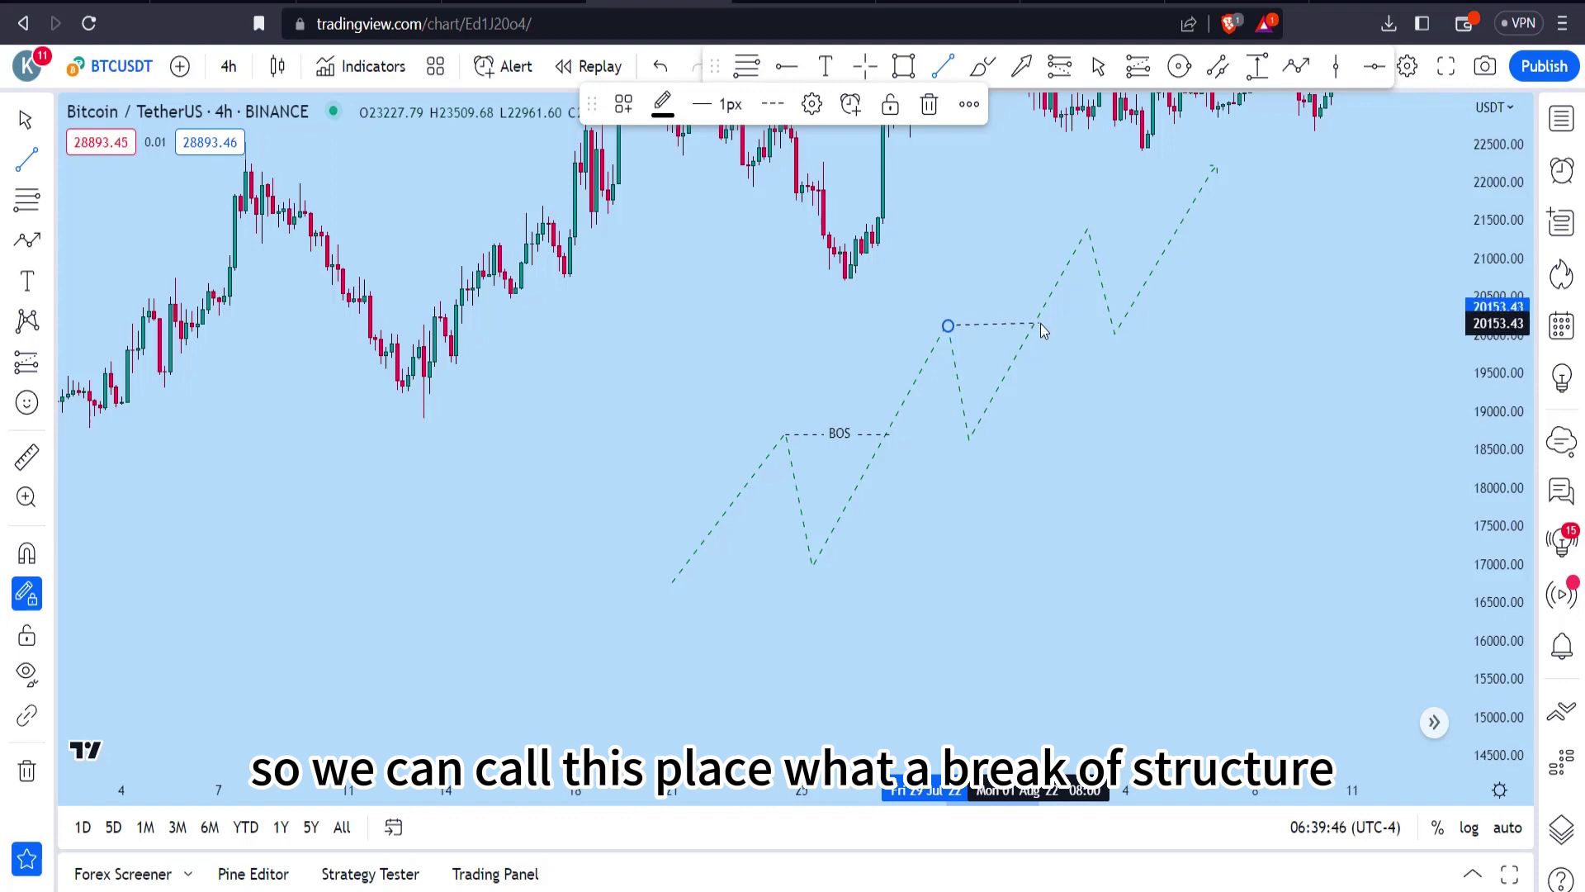
click(1040, 324)
click(625, 105)
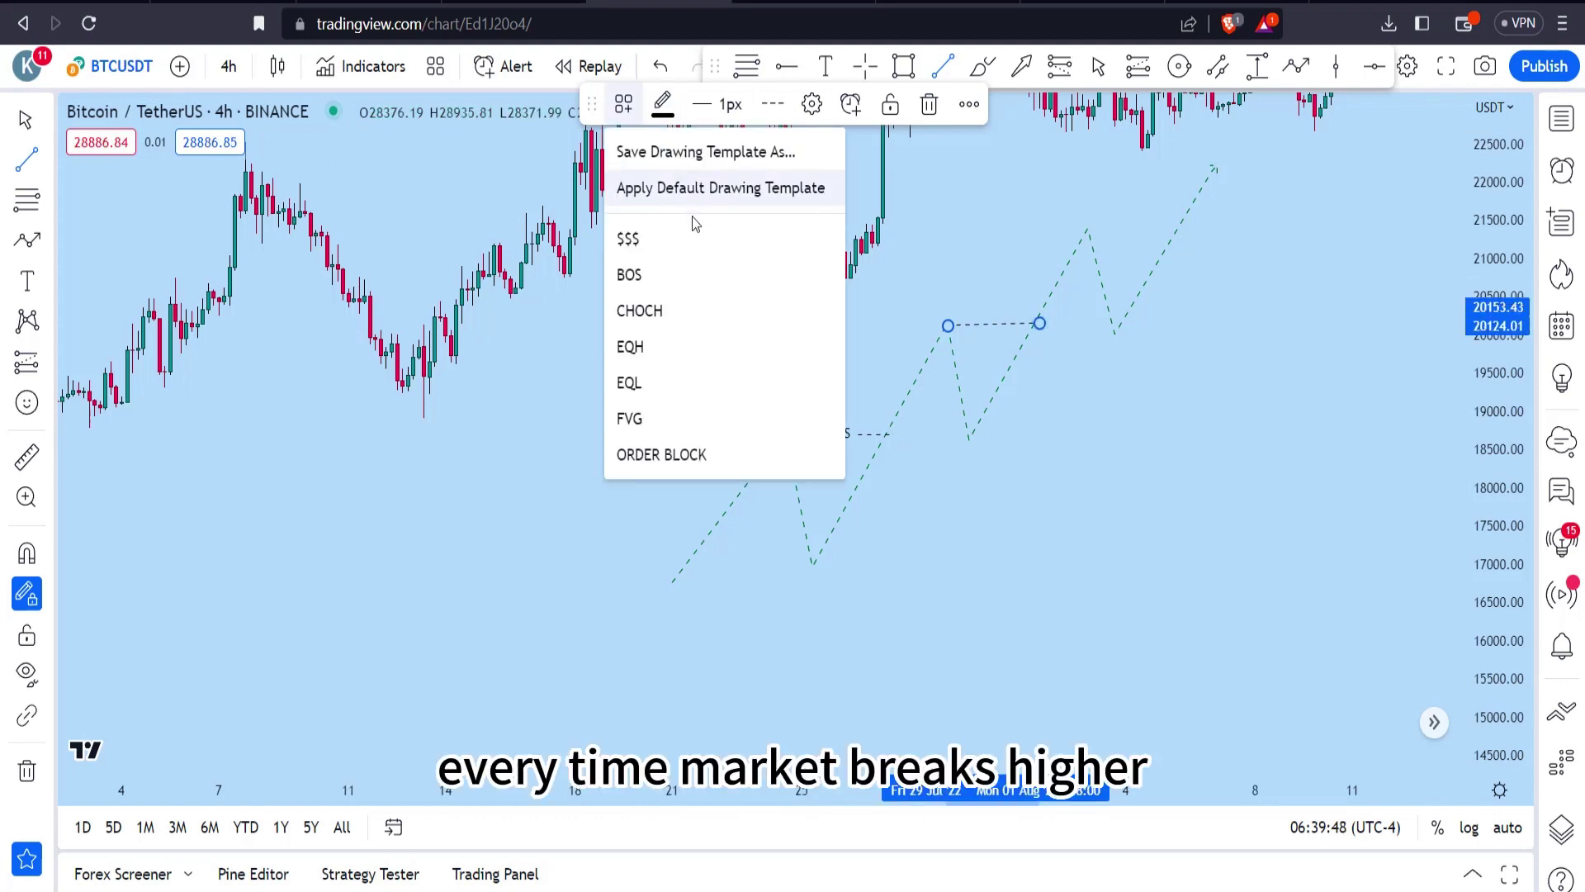
click(671, 273)
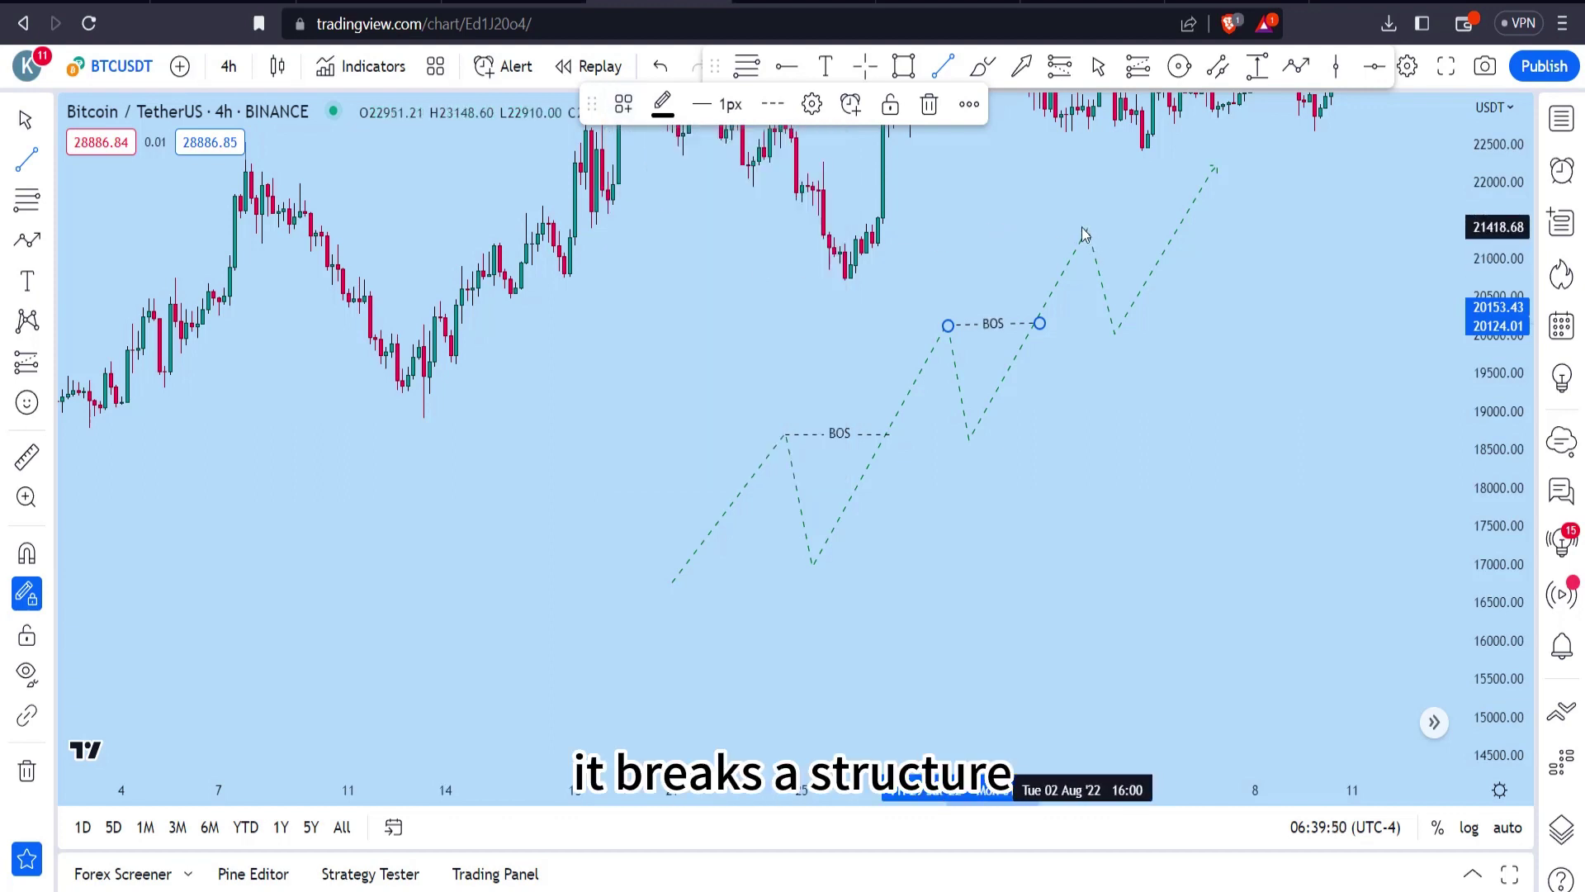
click(1089, 228)
click(1180, 227)
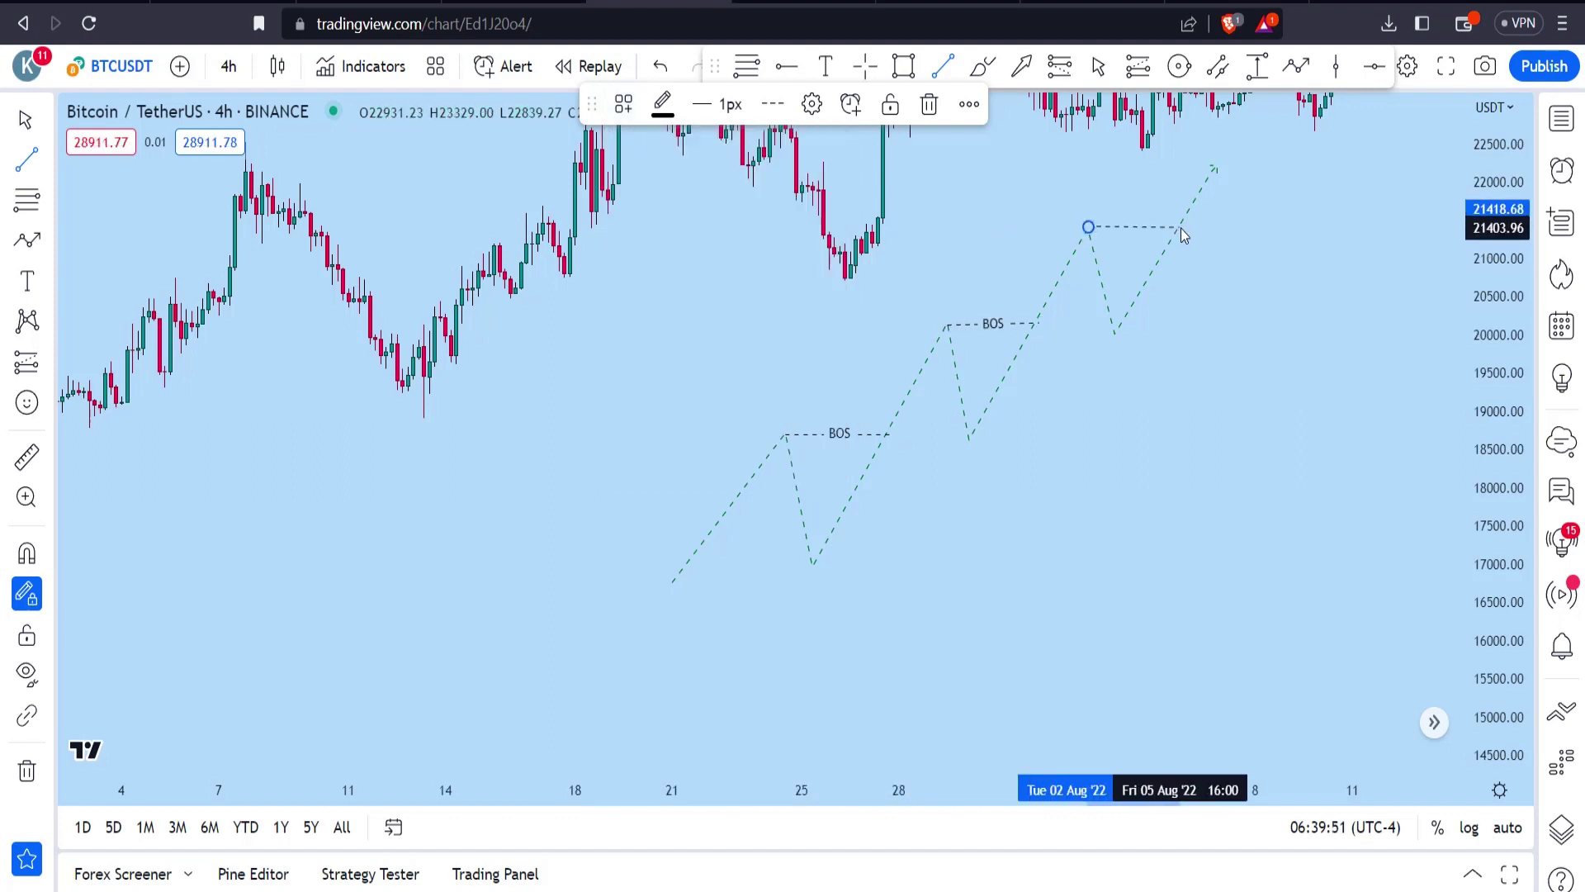
click(624, 104)
click(658, 279)
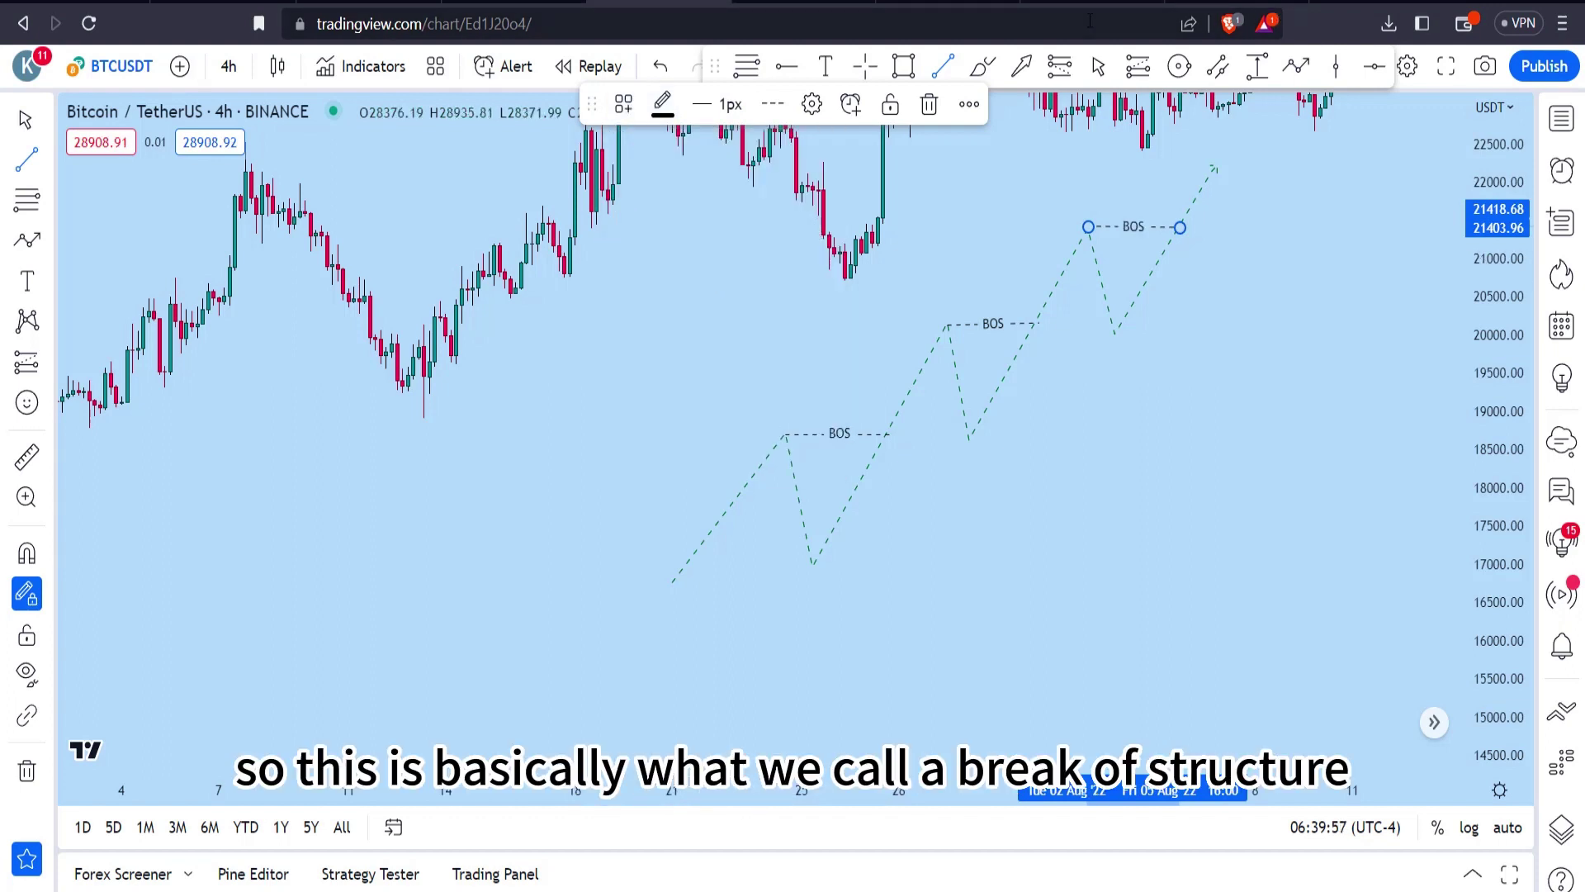
Step: Draw a falling zigzag path beside the rising one, from about 21,450 down to 16,650 with three pullbacks
drag(807, 330, 395, 345)
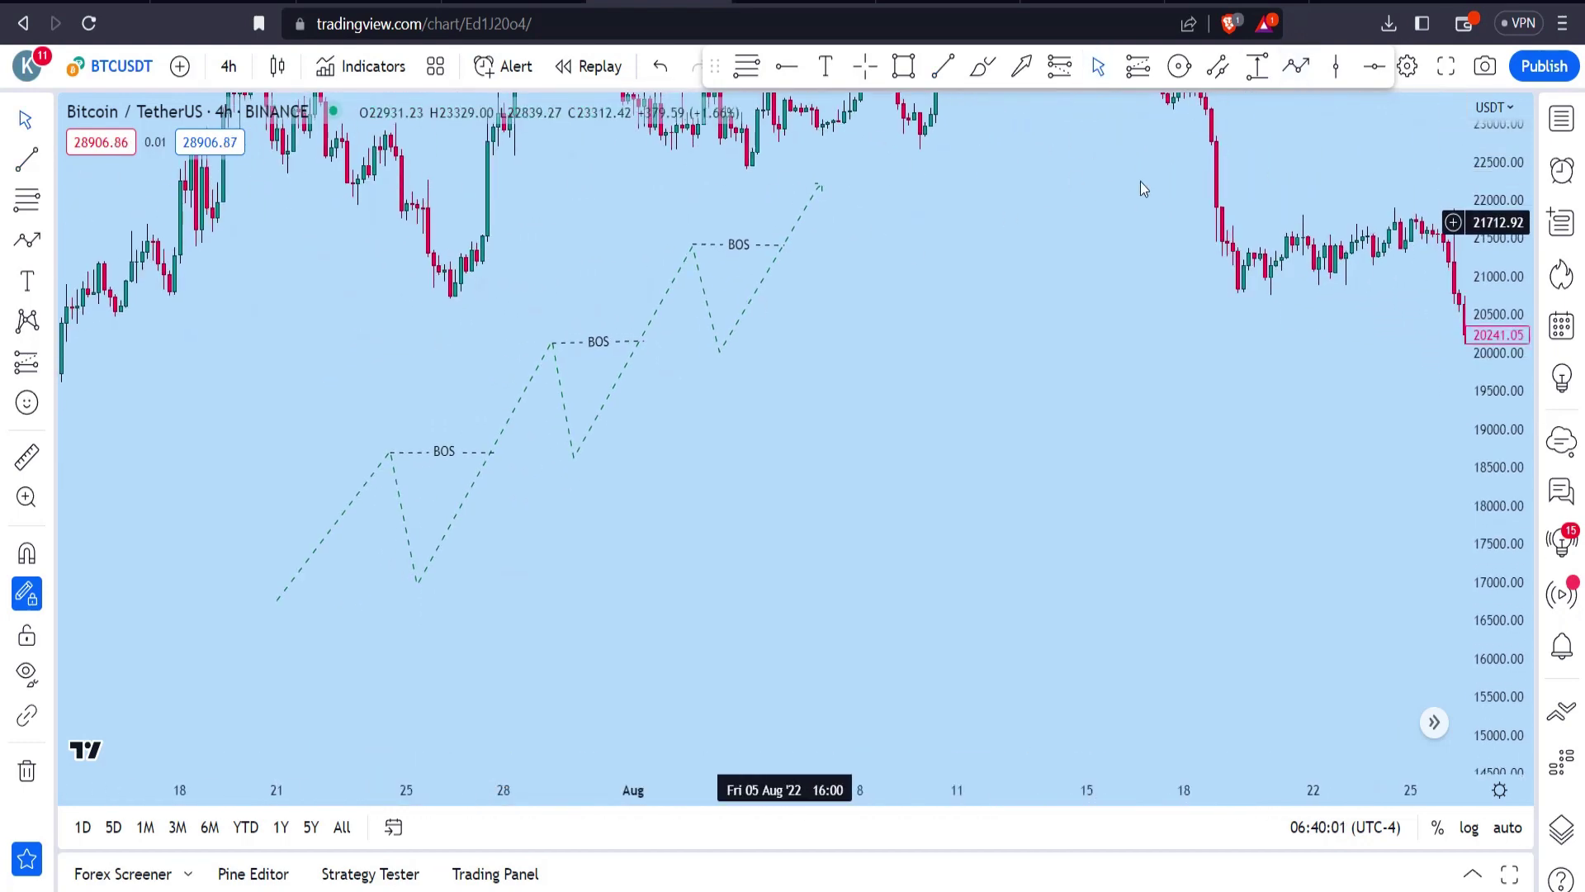
click(1296, 66)
click(861, 242)
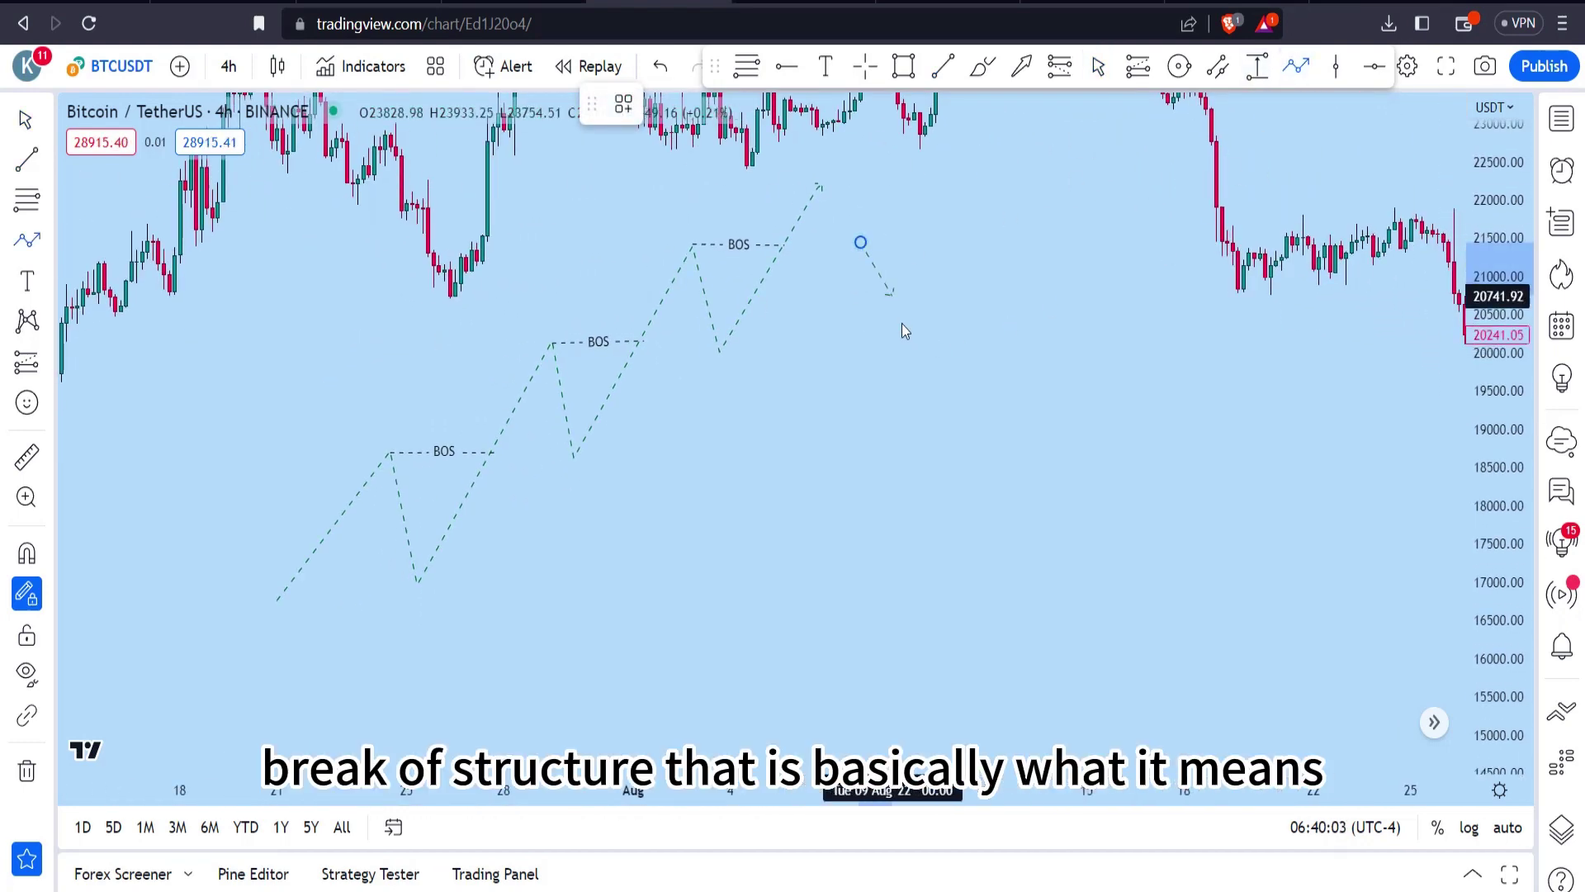
click(913, 378)
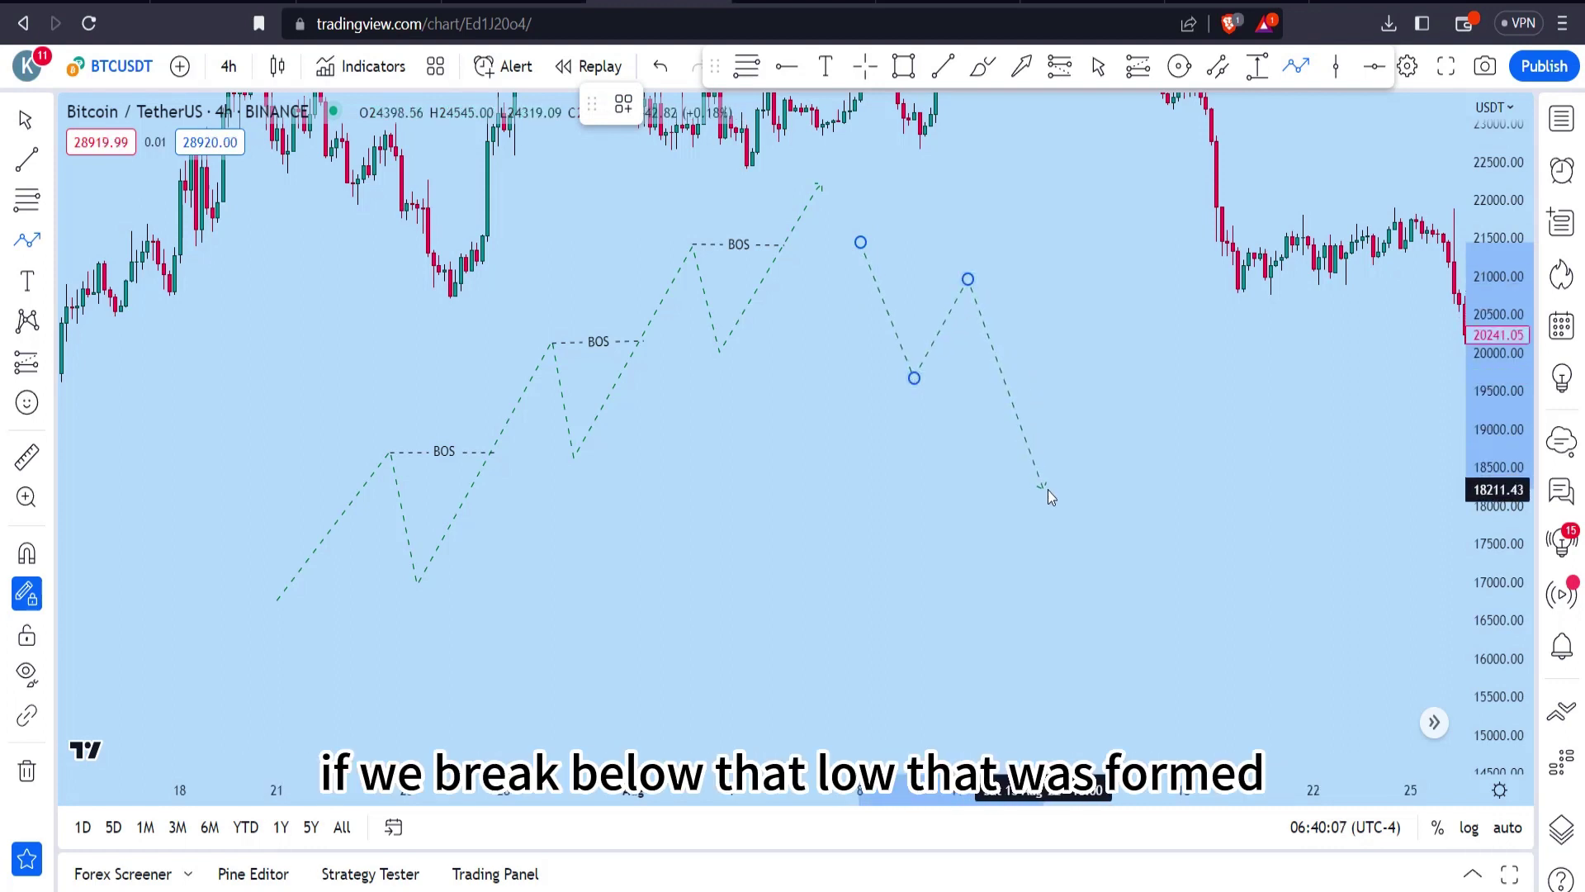
click(1102, 389)
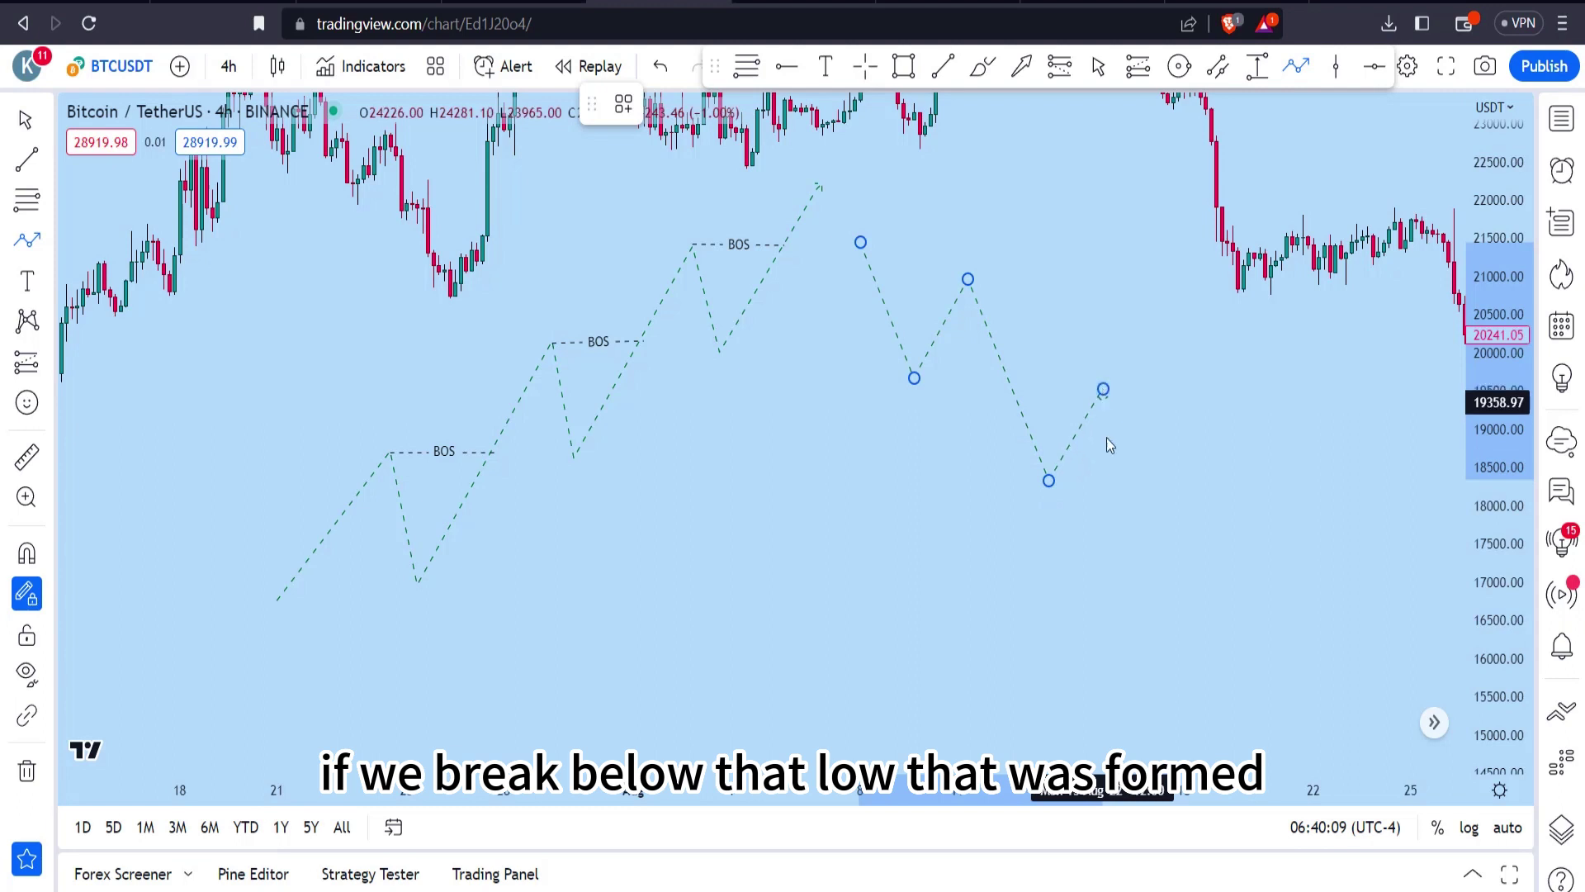
click(1168, 546)
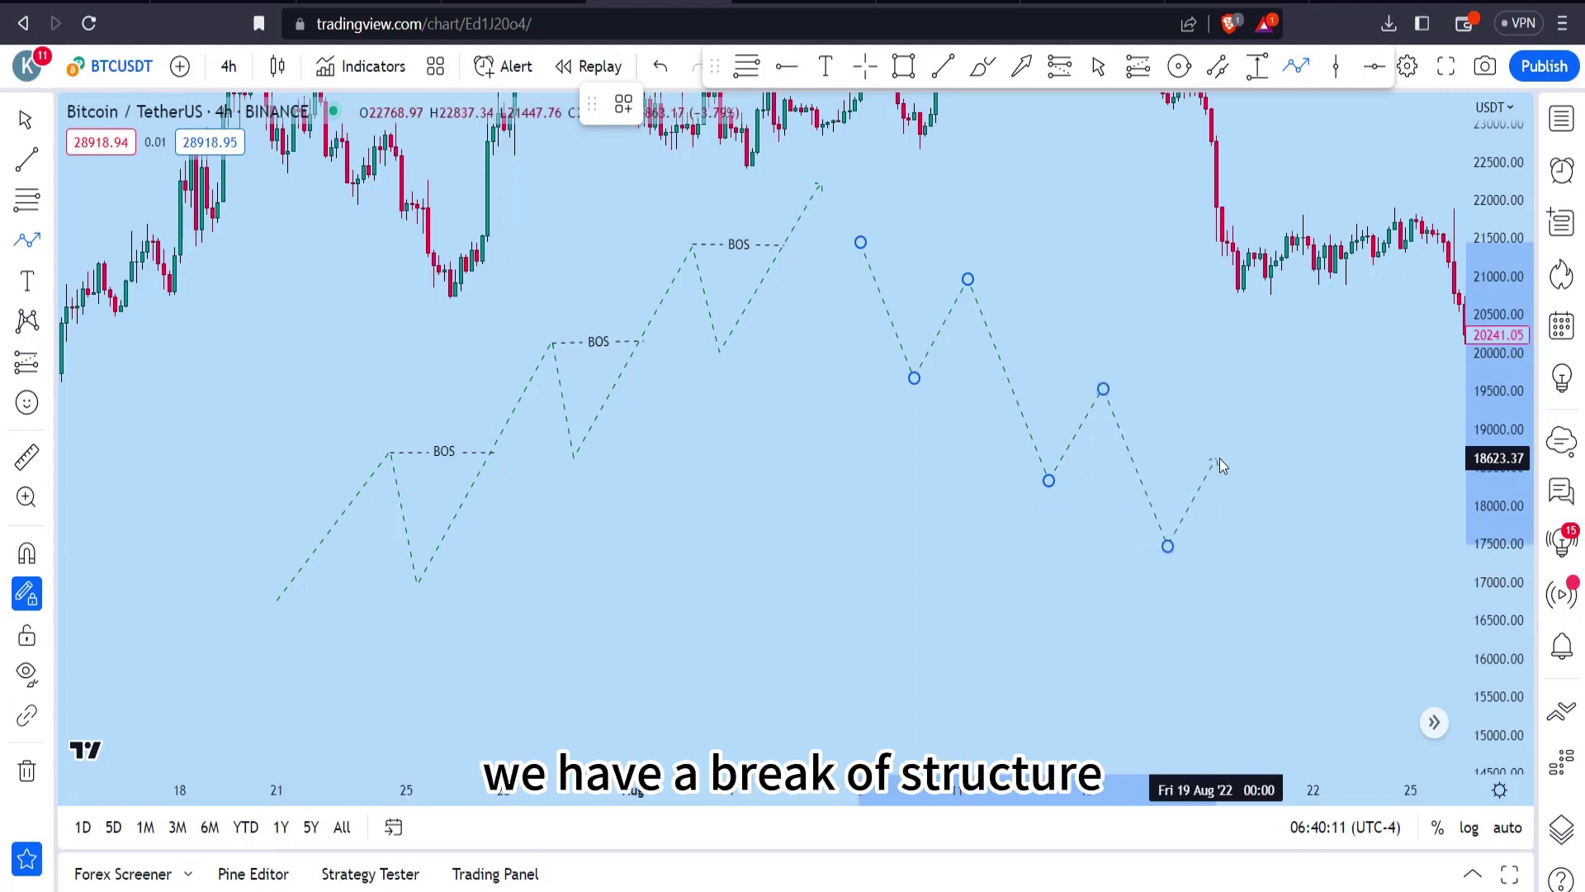
click(1216, 458)
click(1277, 608)
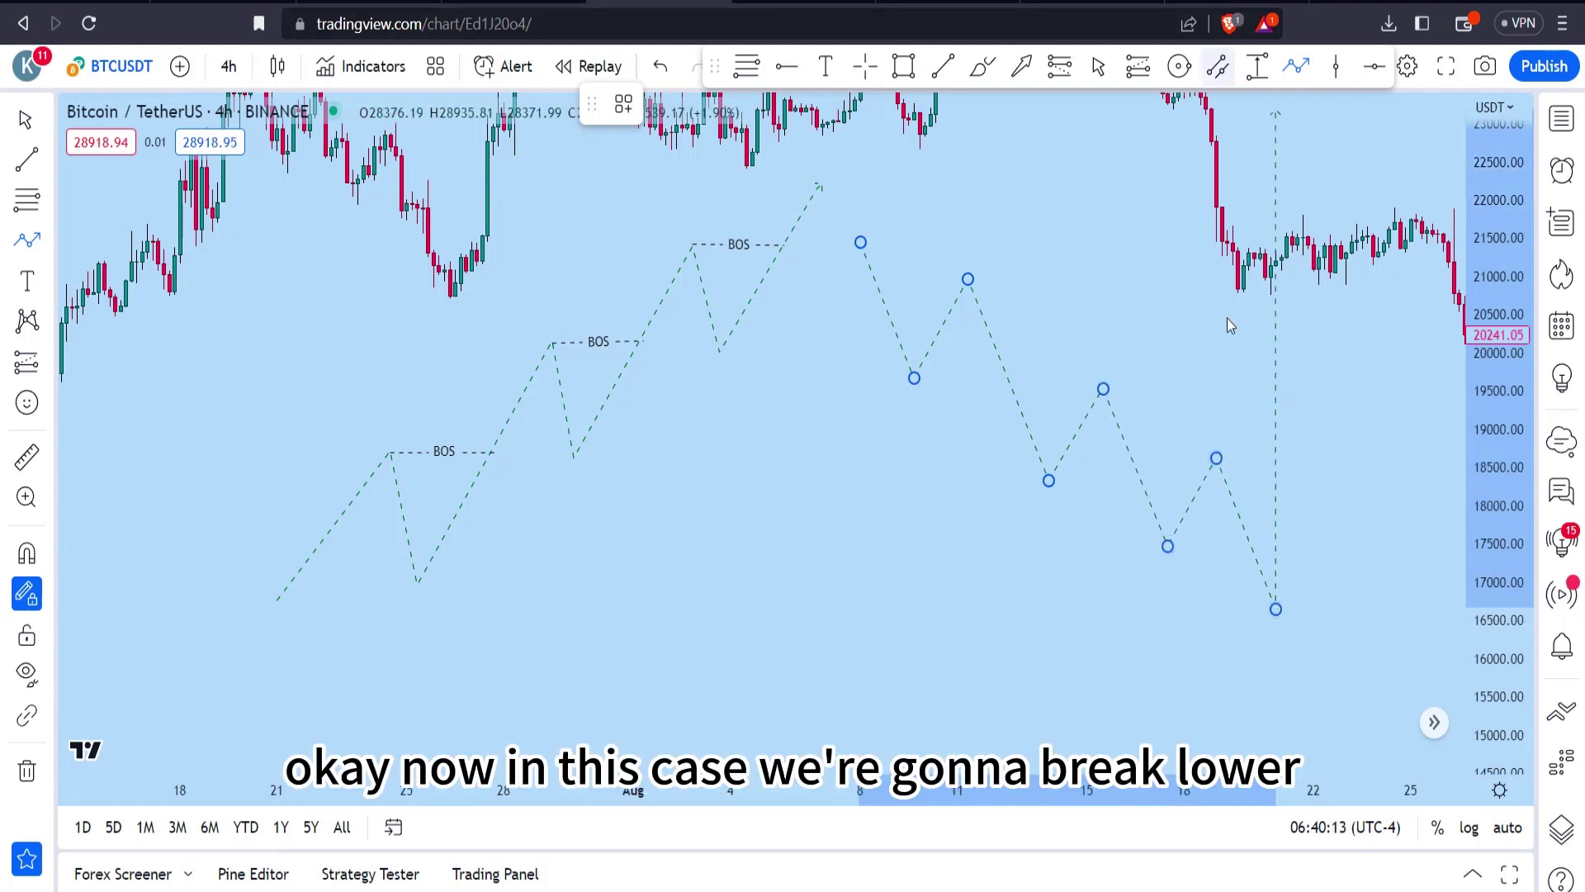
click(1274, 606)
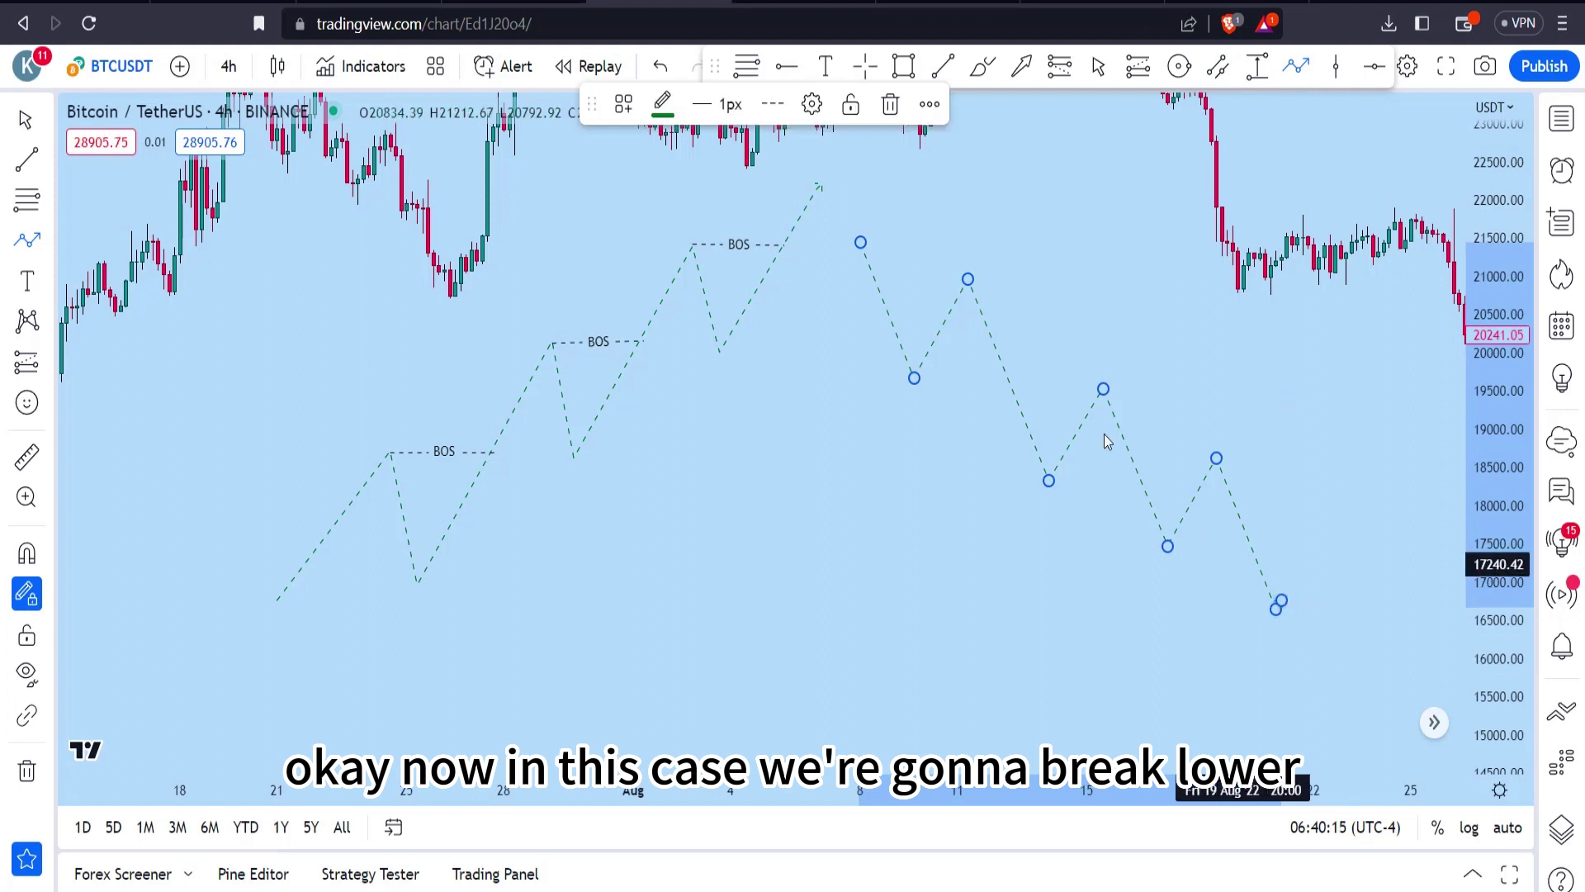
Step: Draw a horizontal trend line from the falling path's first low at about 19,680 to the next leg and apply the BOS template
click(944, 70)
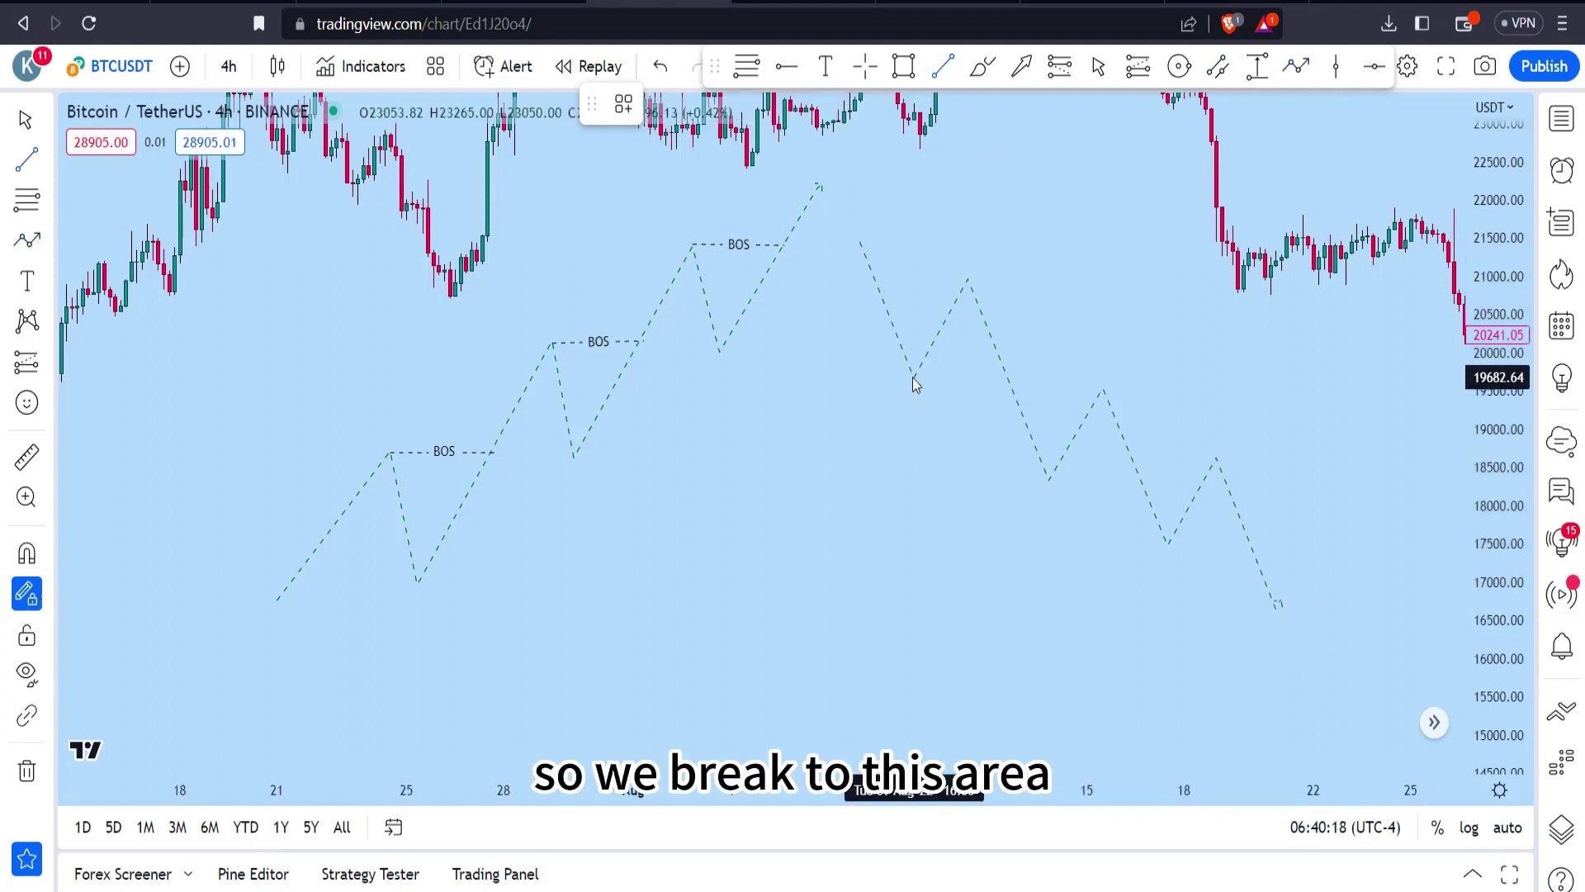
click(1016, 378)
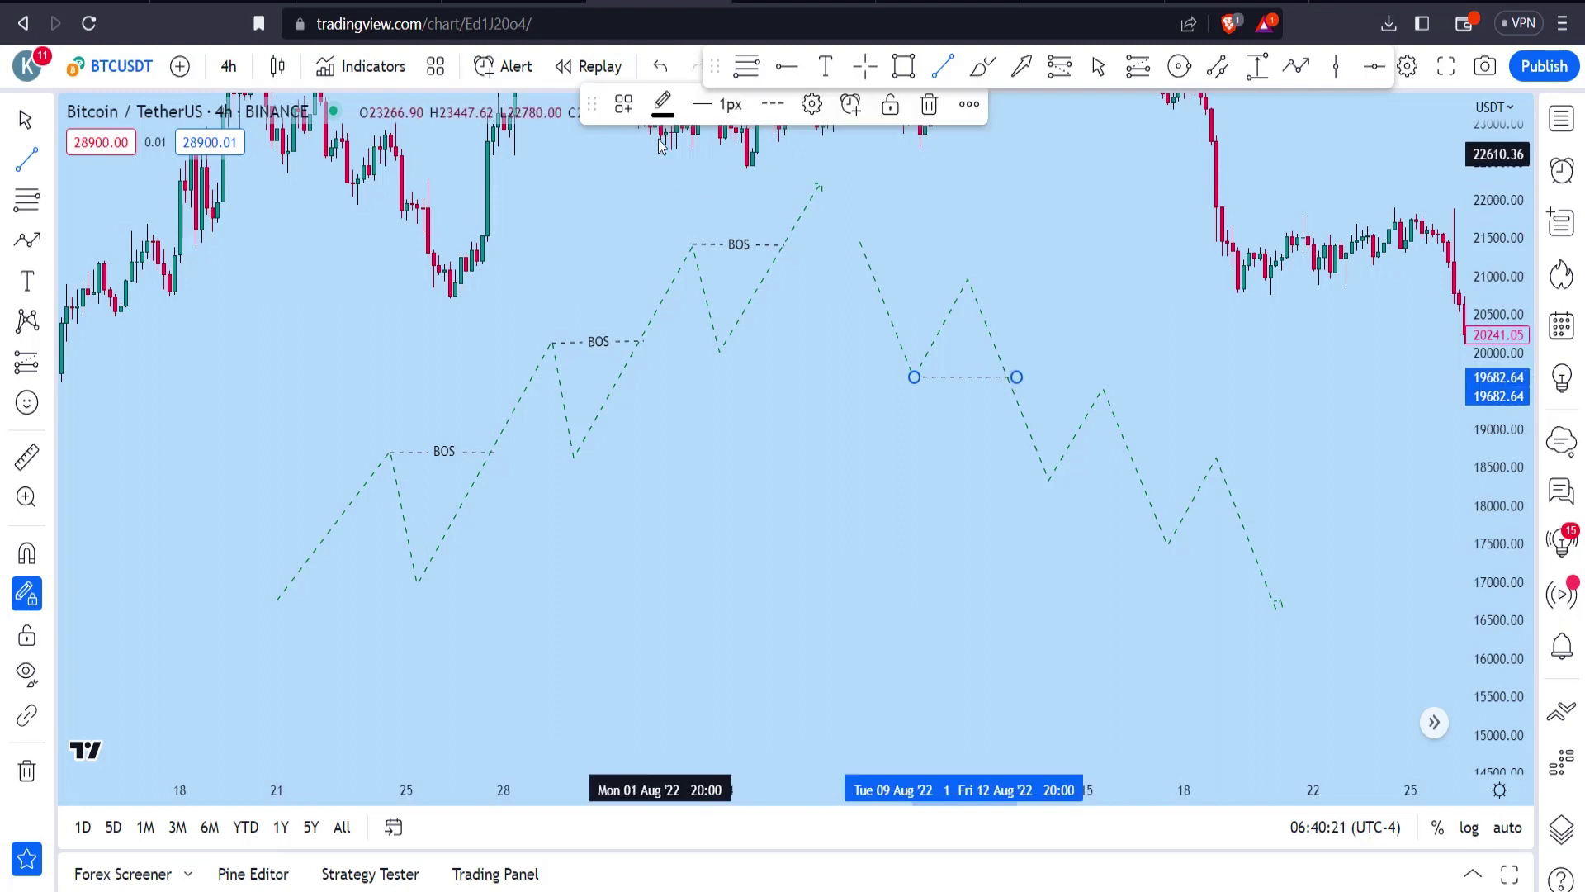
click(623, 104)
click(655, 274)
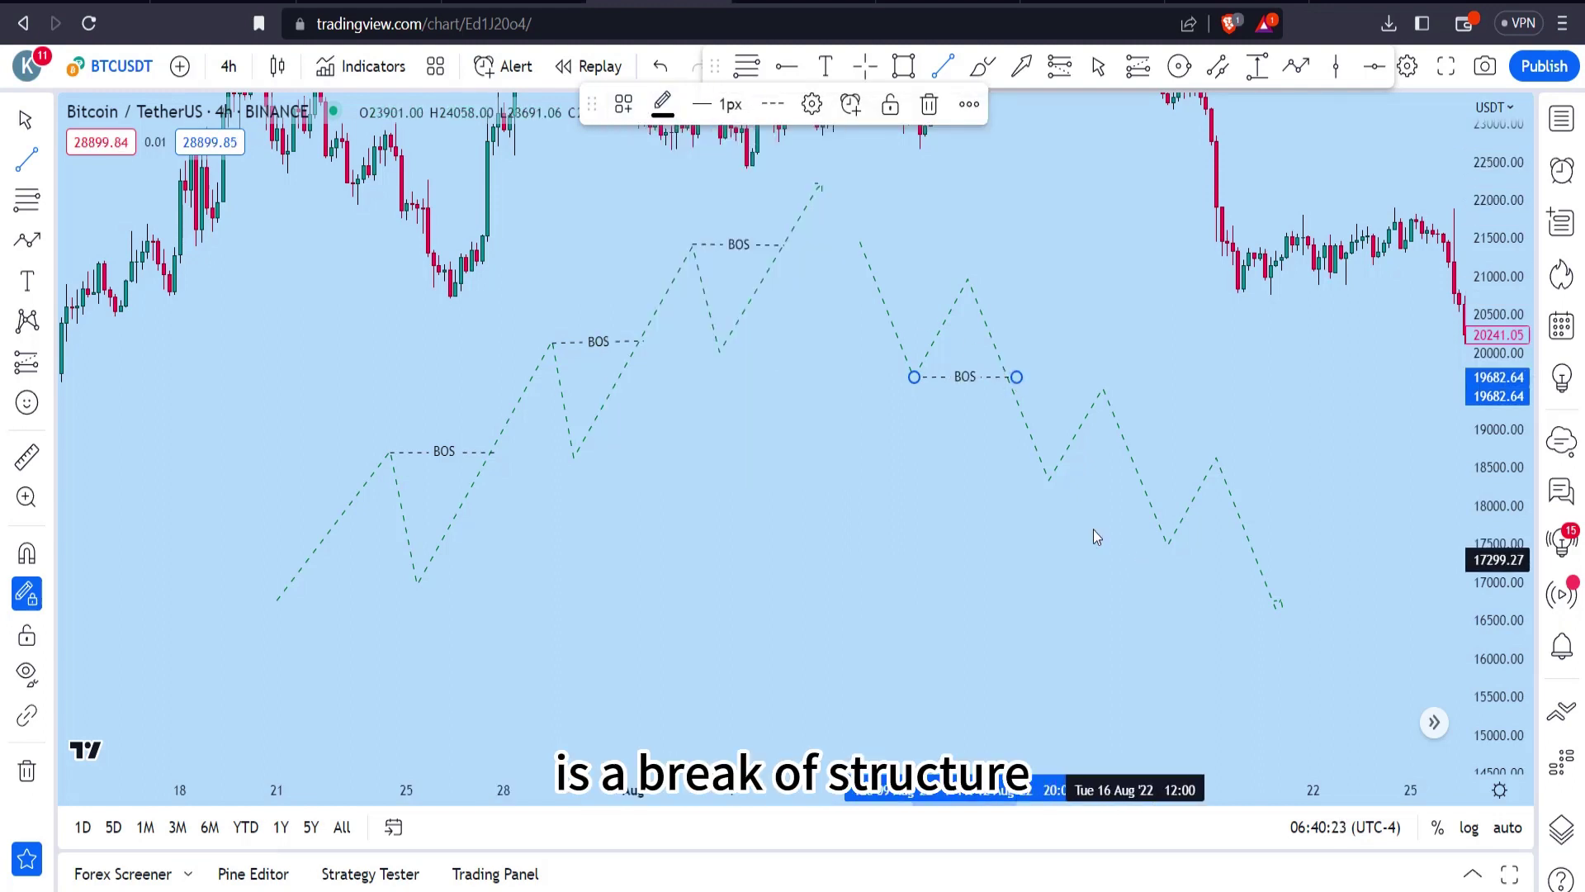
Step: Mark the falling path's second and third lows, at about 18,370 and 17,500, with trend lines using the BOS template
click(1049, 479)
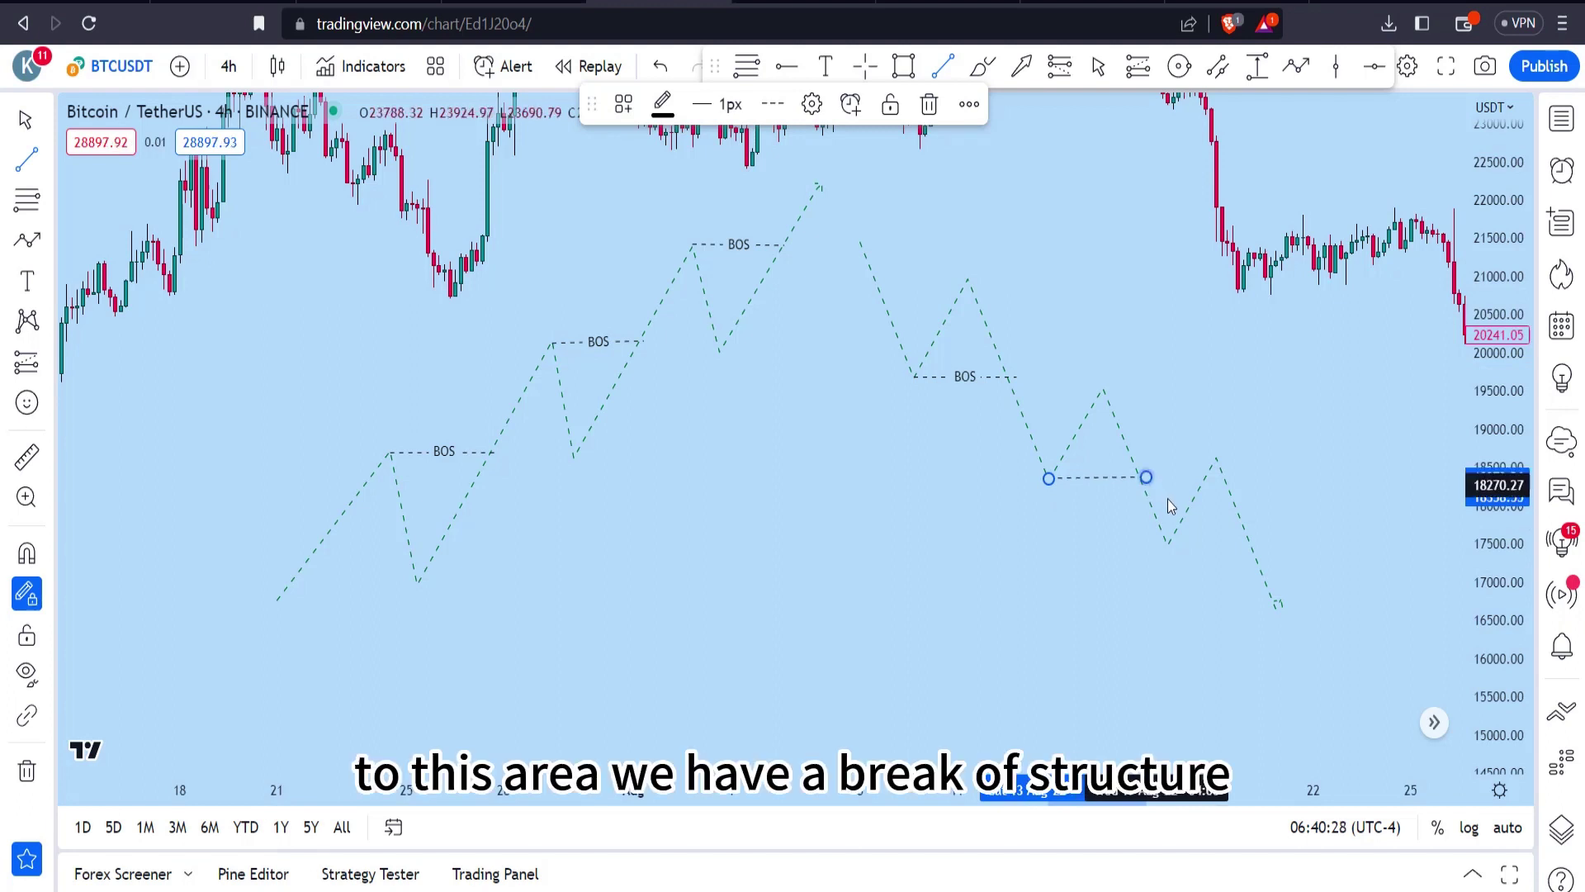
click(626, 108)
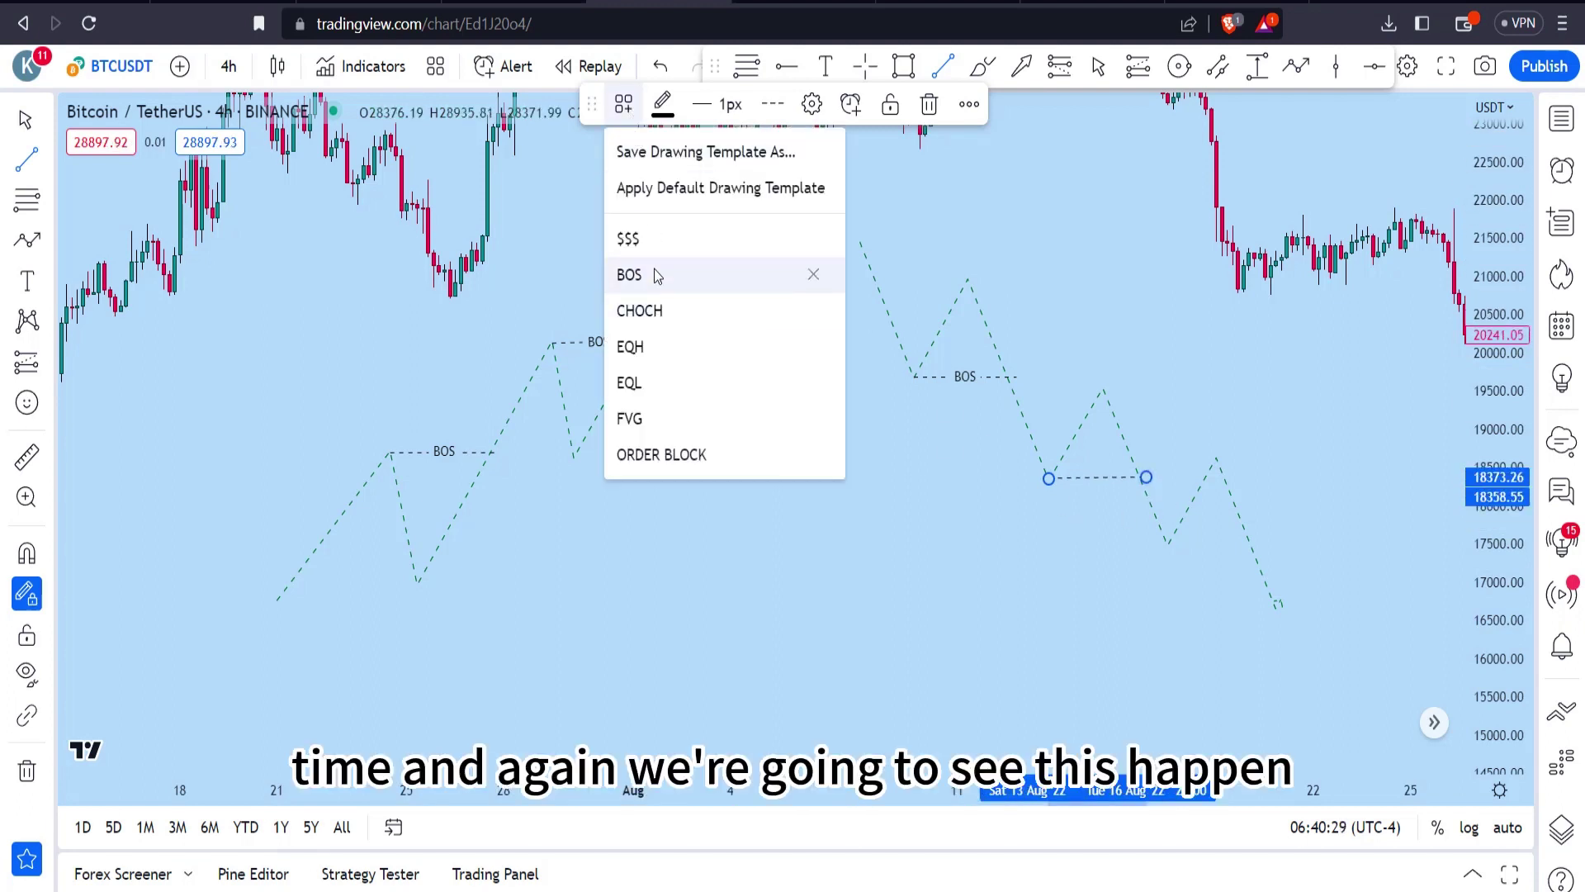
click(654, 271)
click(1172, 547)
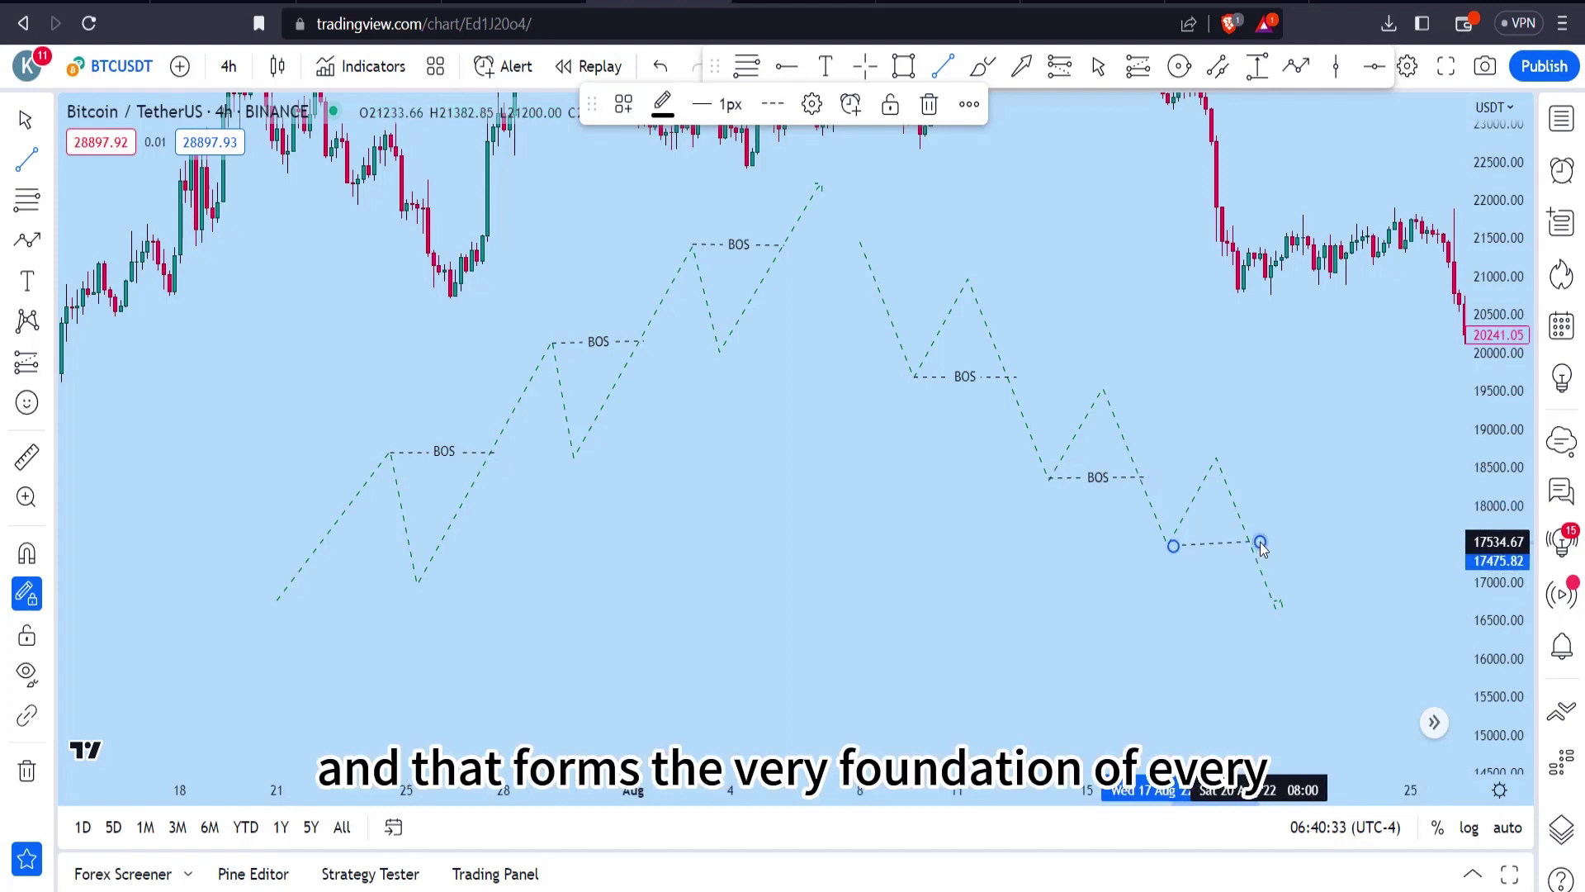
click(624, 104)
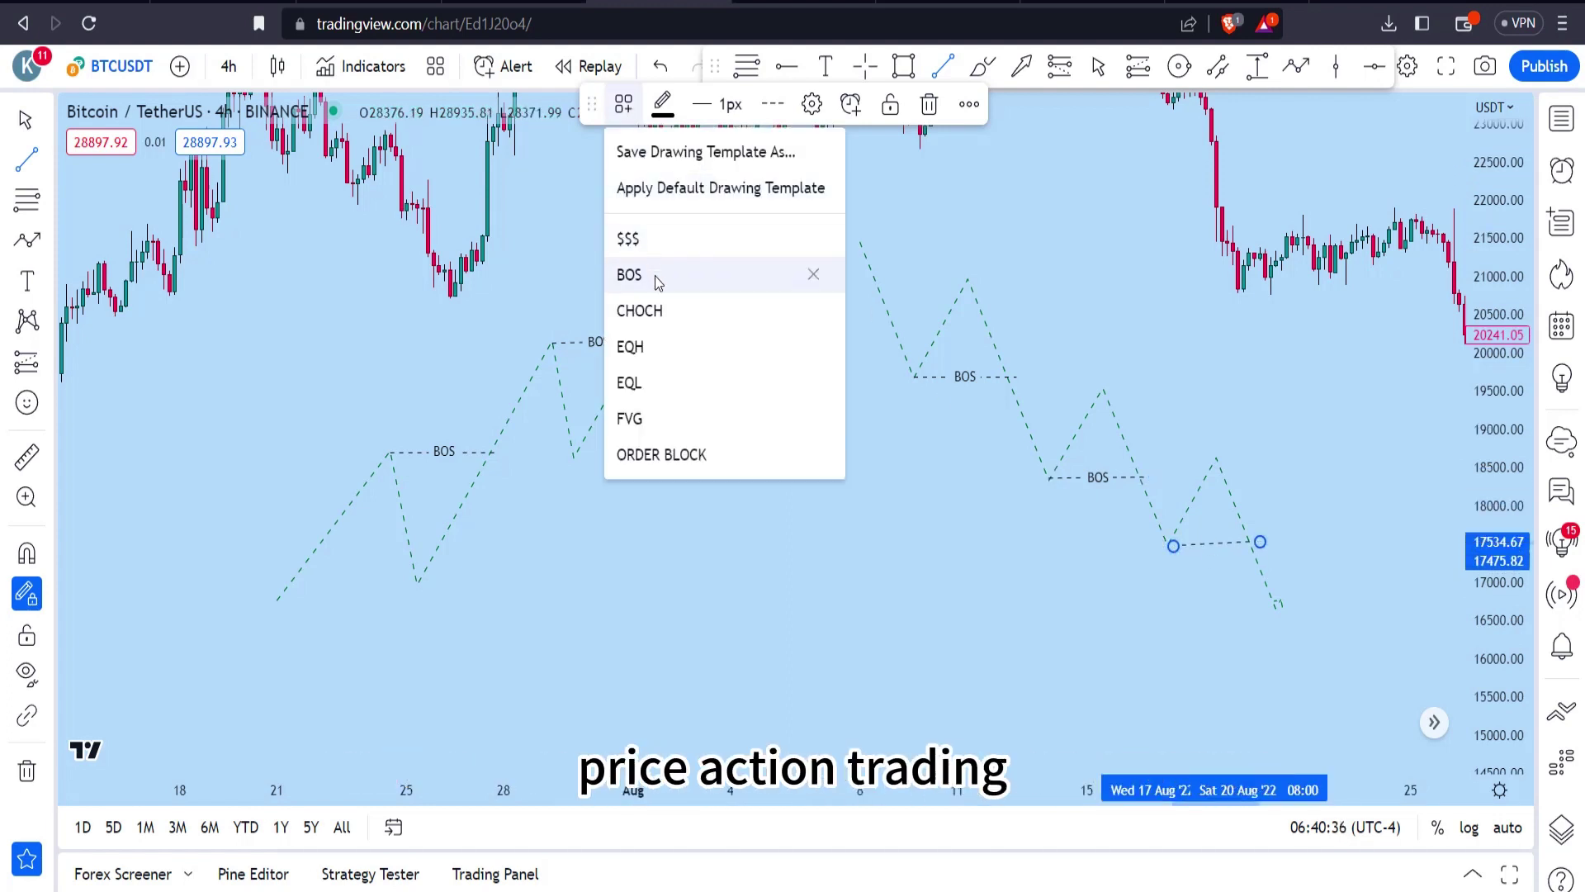
click(655, 276)
click(1098, 66)
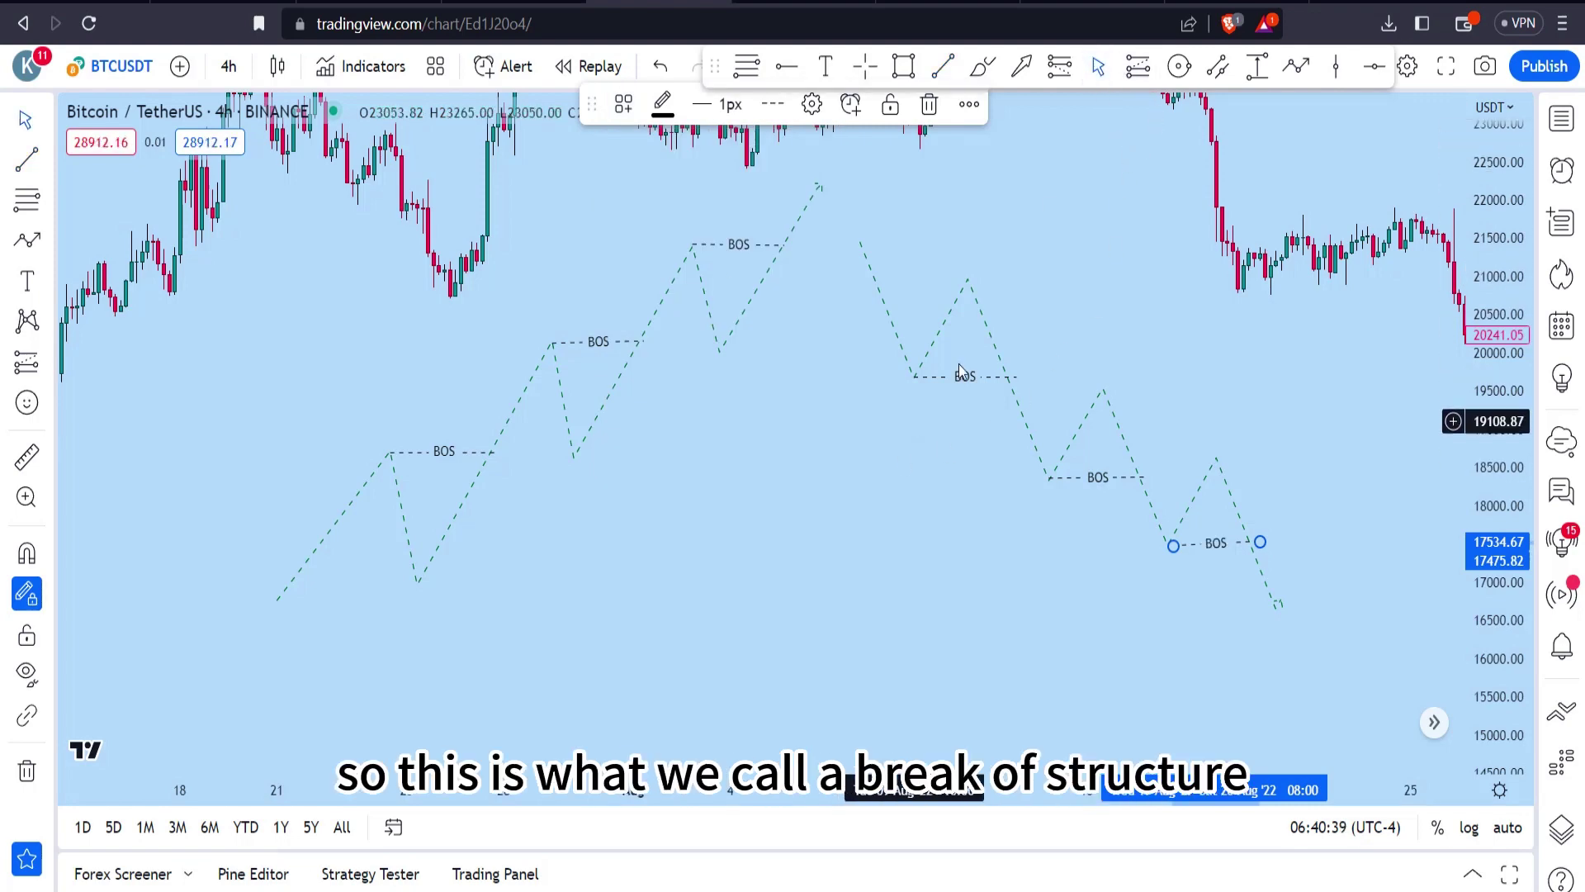
Step: Draw a horizontal trend line from the 21 July swing low at about 22,344 to the candle that closes below it
drag(1008, 220, 1142, 517)
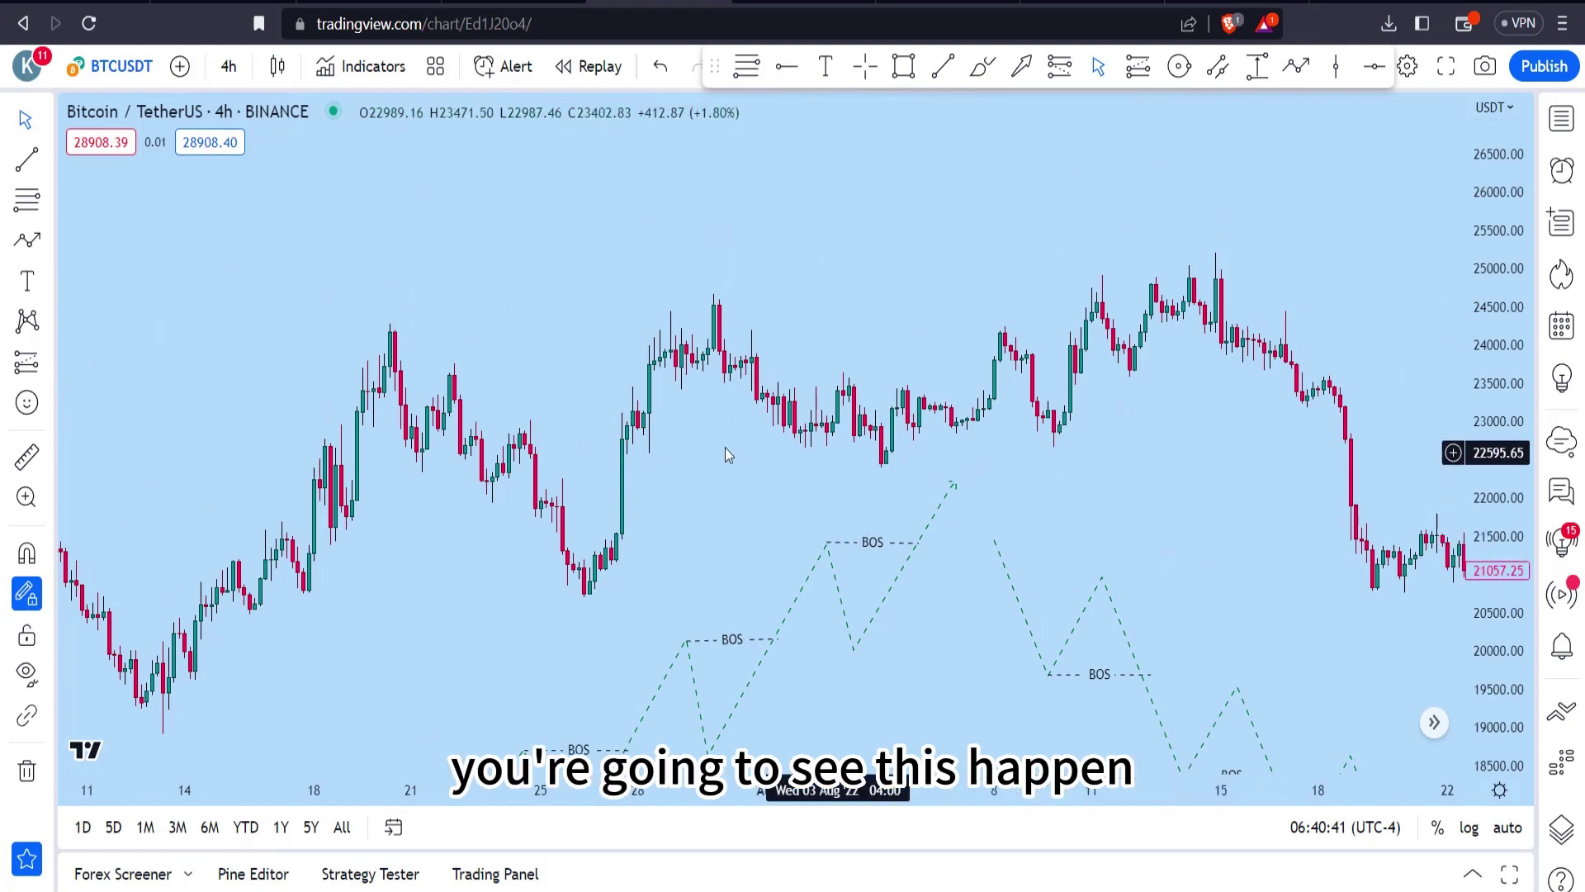
drag(497, 347, 941, 307)
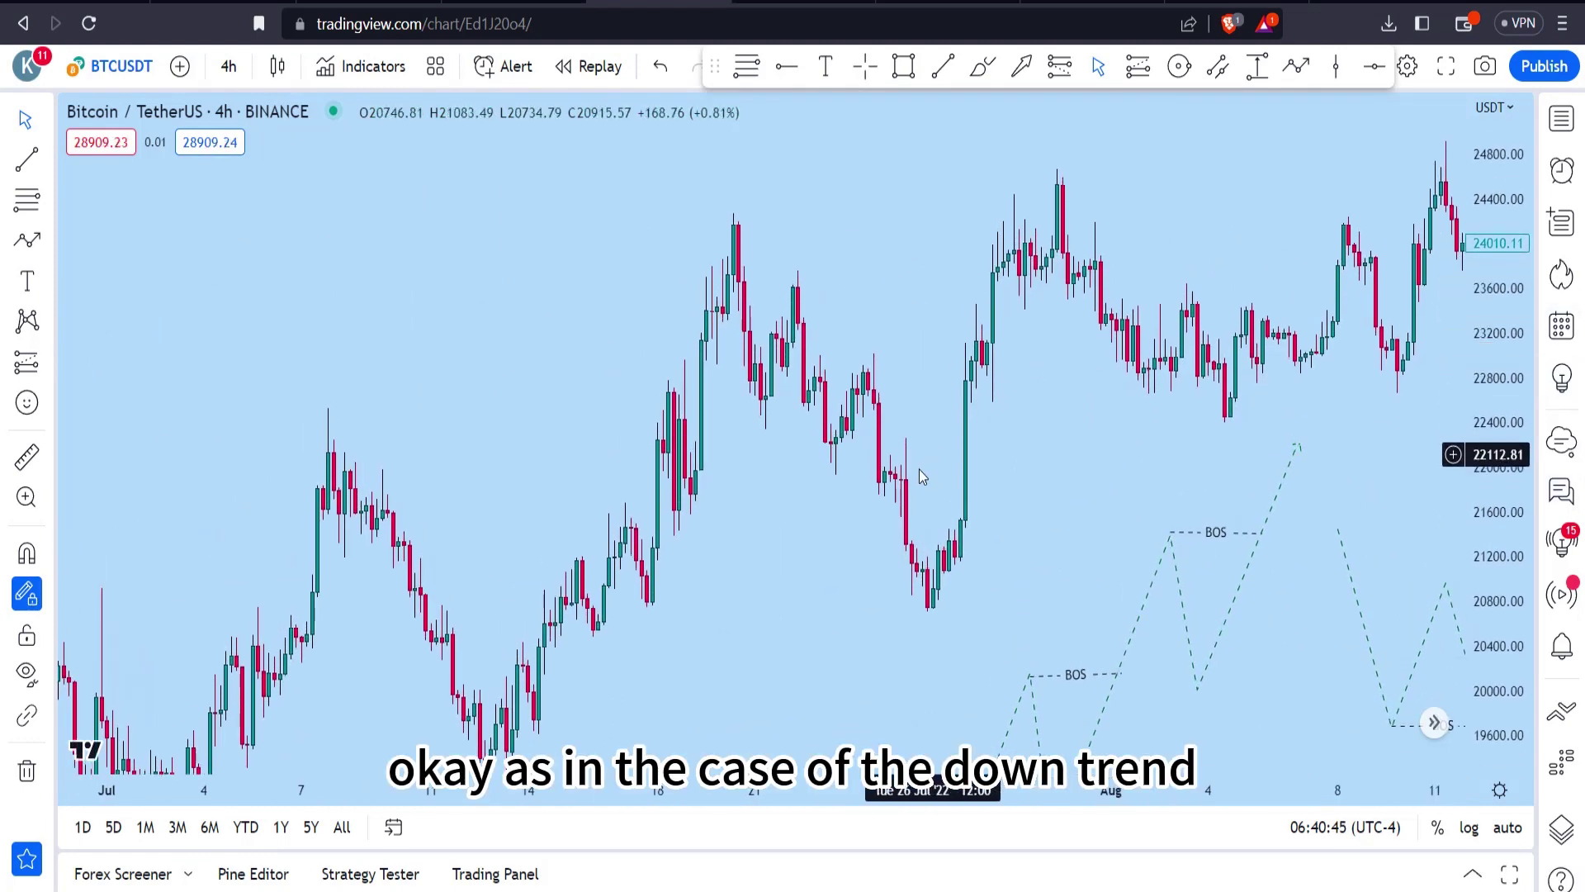
scroll(900, 467, up, 3)
drag(655, 260, 902, 329)
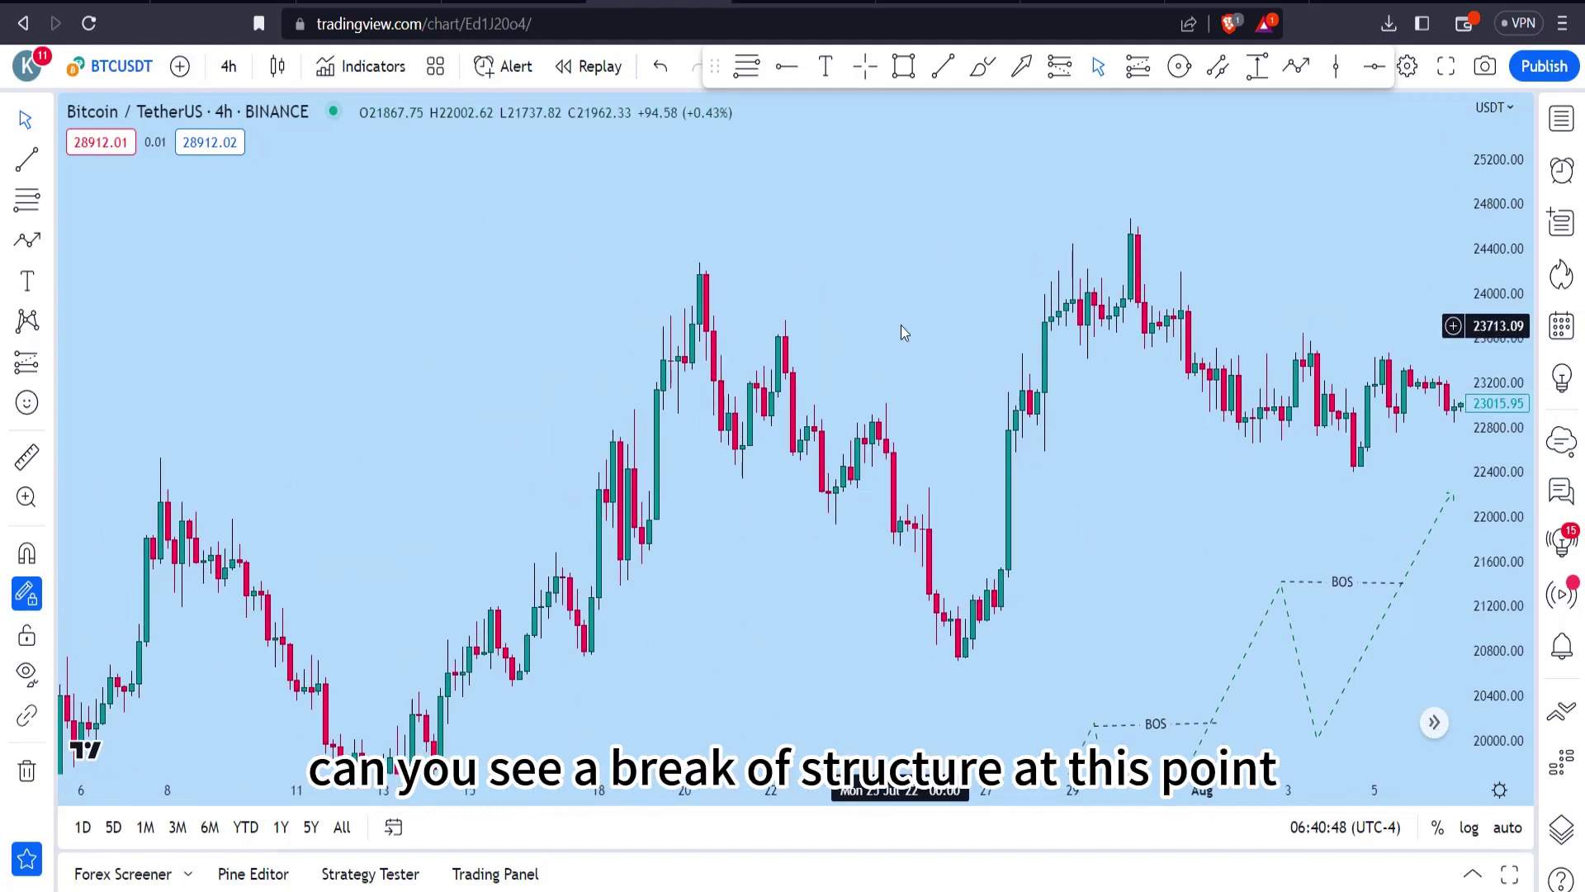
click(943, 73)
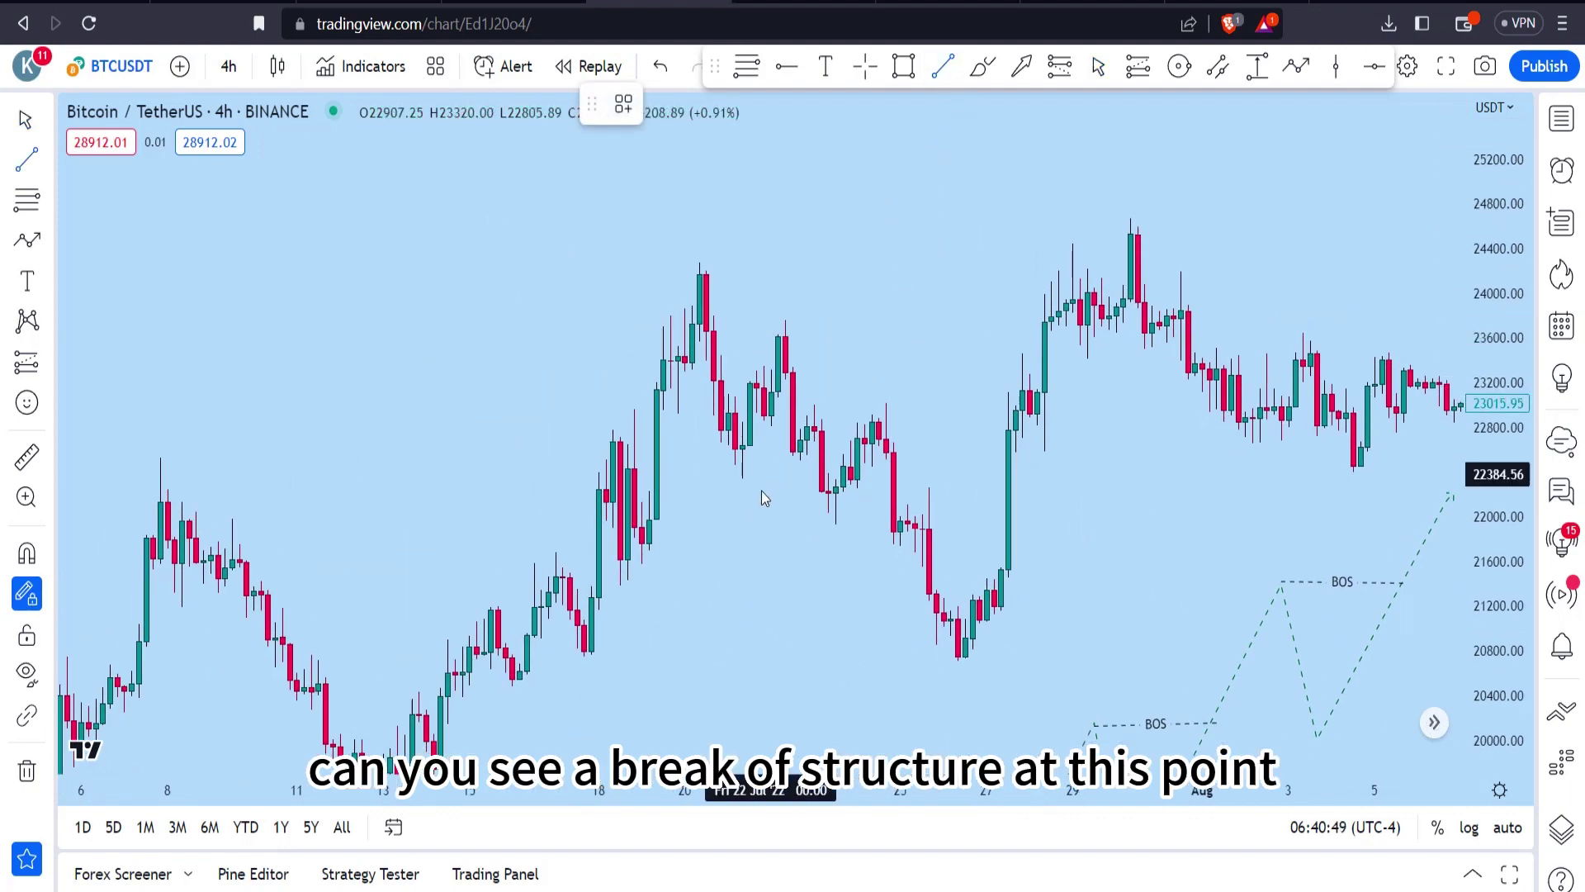
click(742, 479)
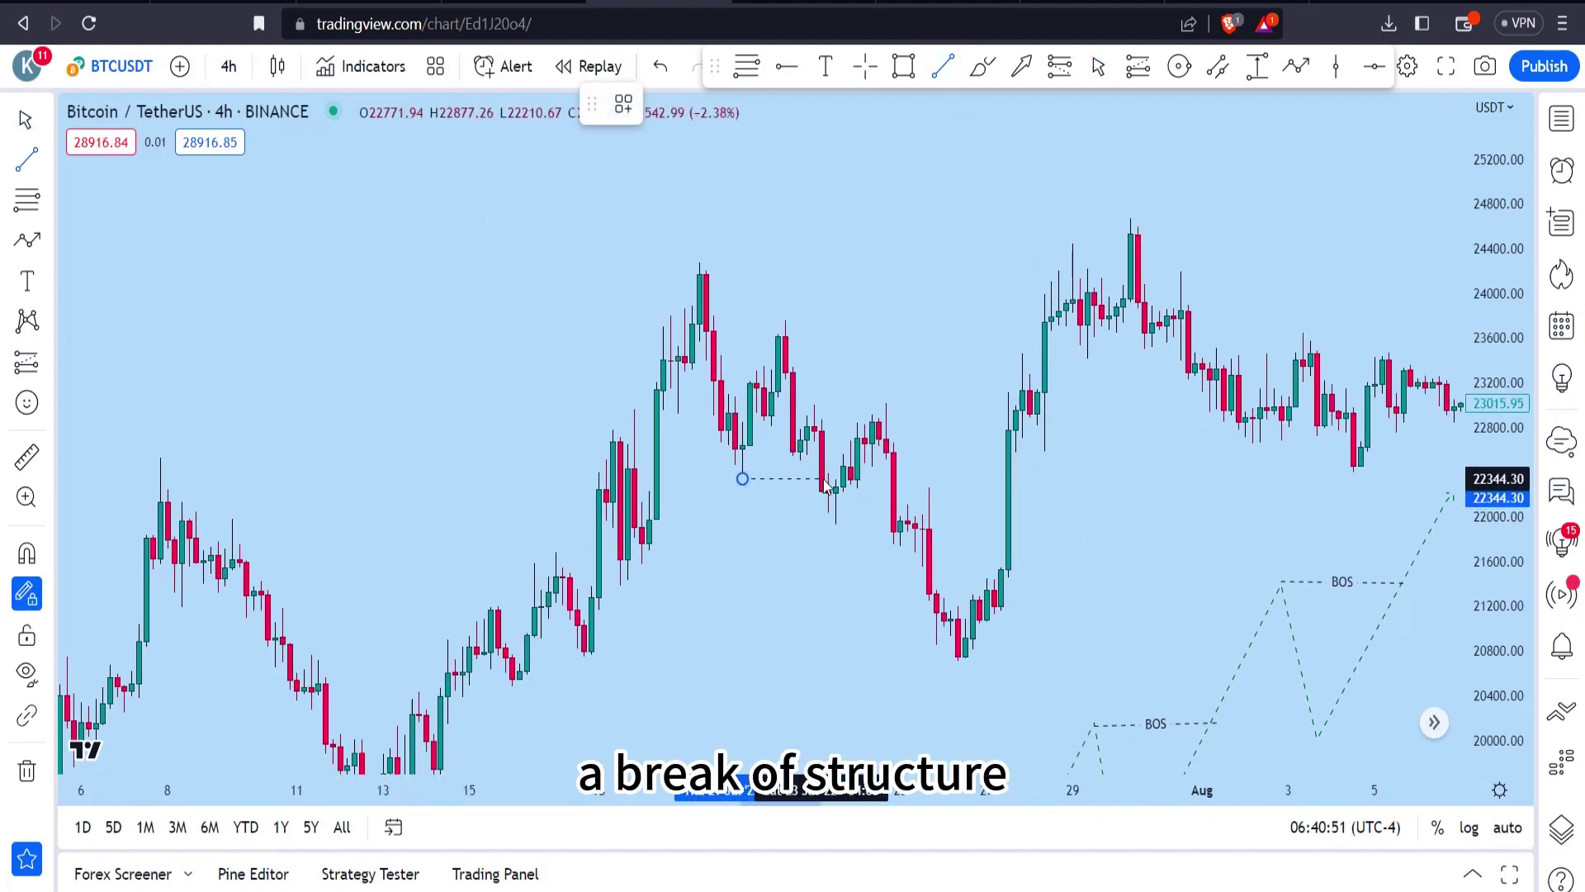
click(824, 479)
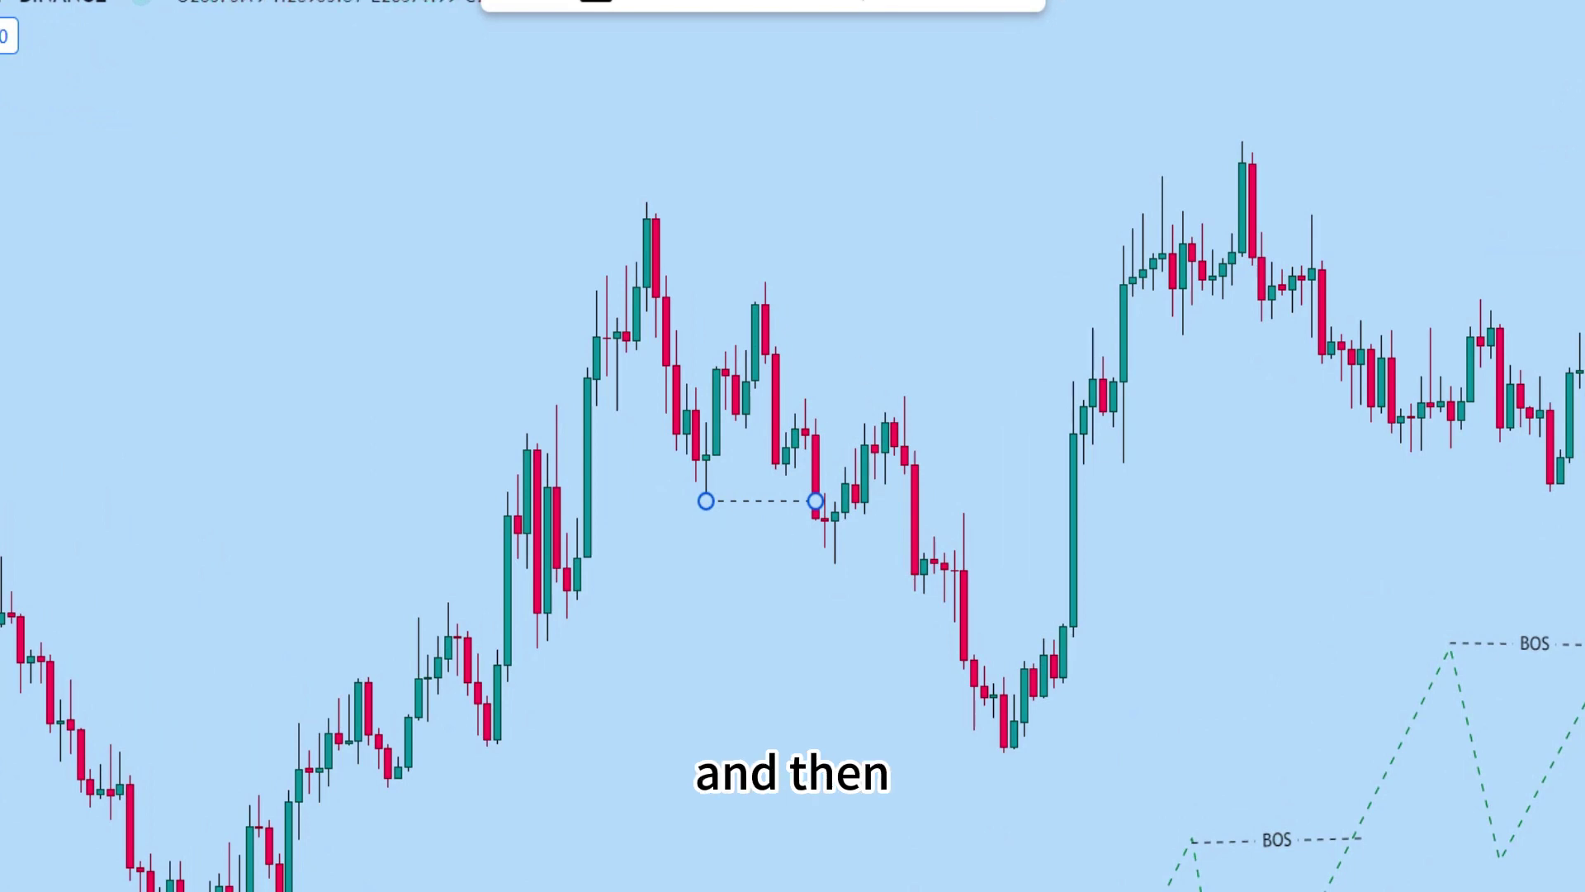
Step: Draw a second horizontal trend line from the next lower low, at about 21,950, across to the candles breaking it
click(956, 557)
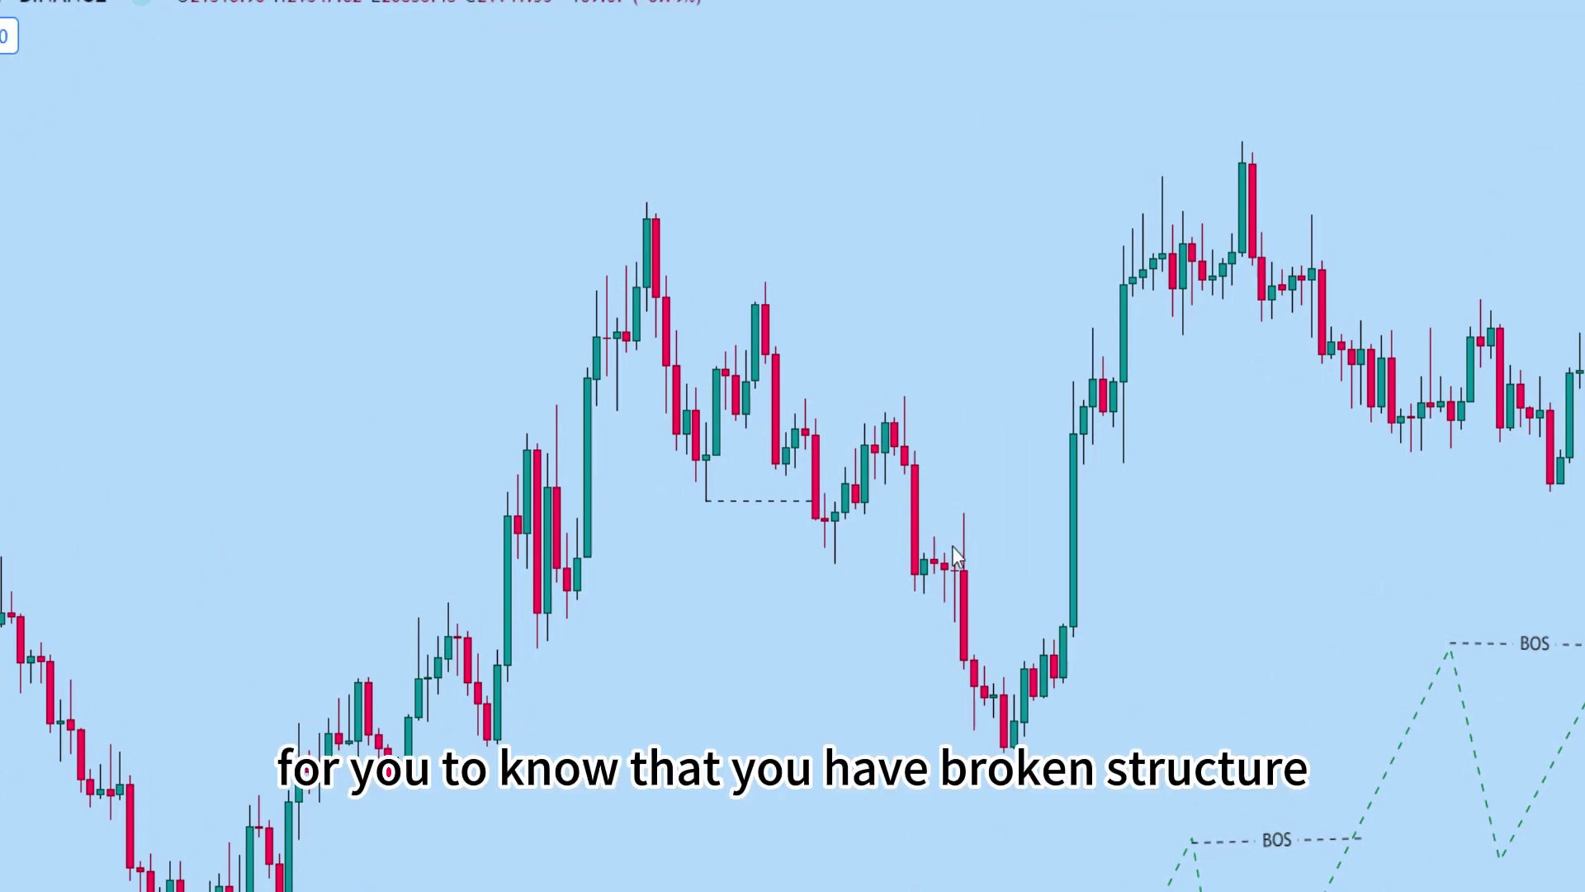
scroll(814, 477, right, 5)
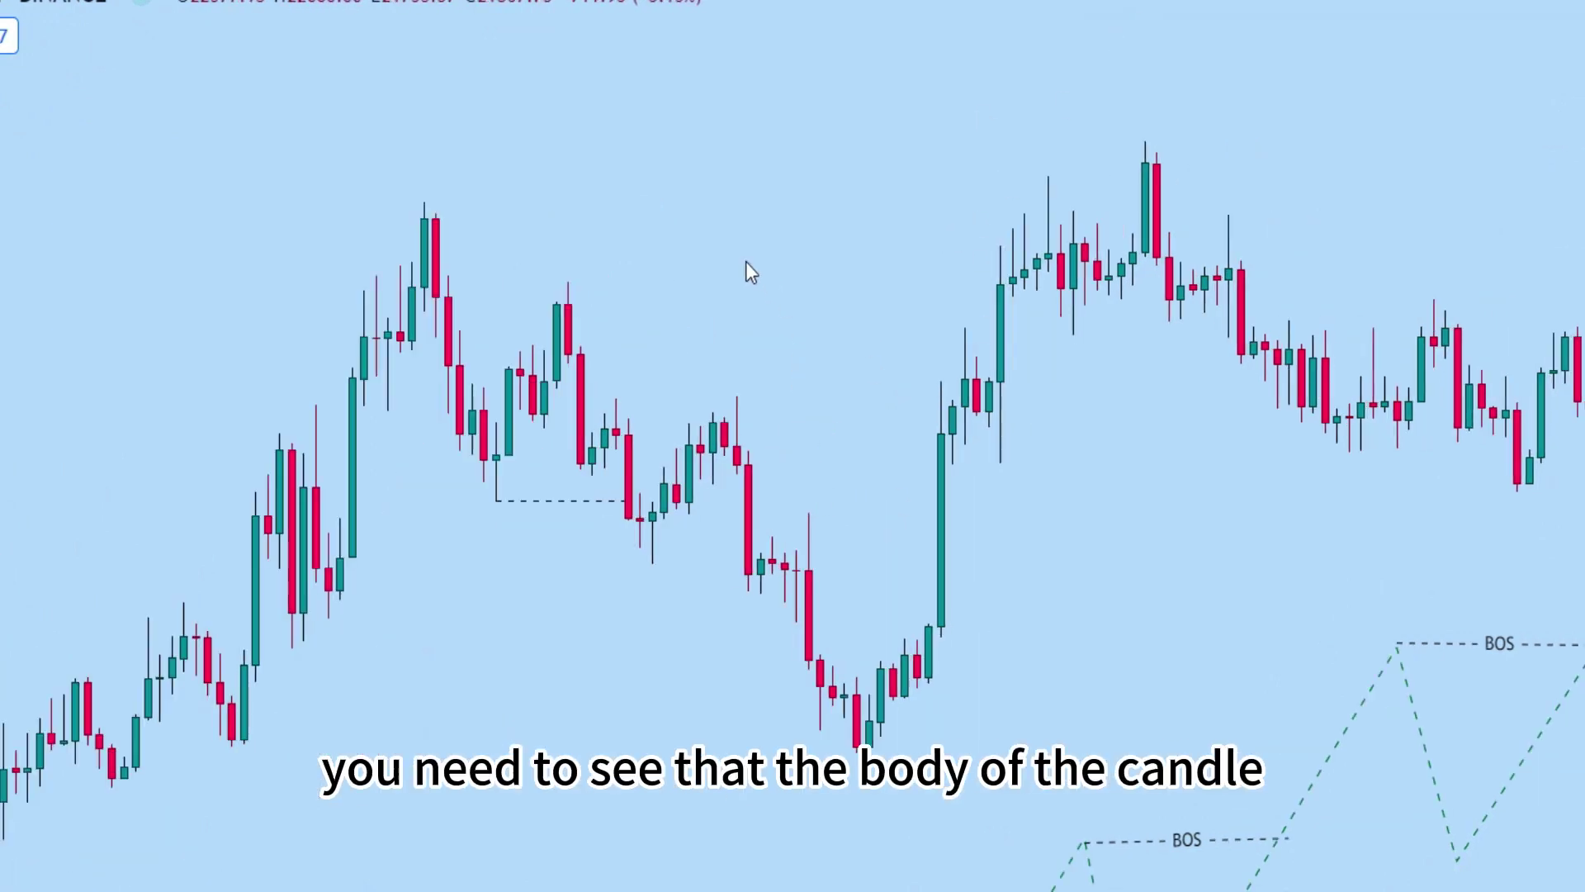
drag(799, 263, 1012, 267)
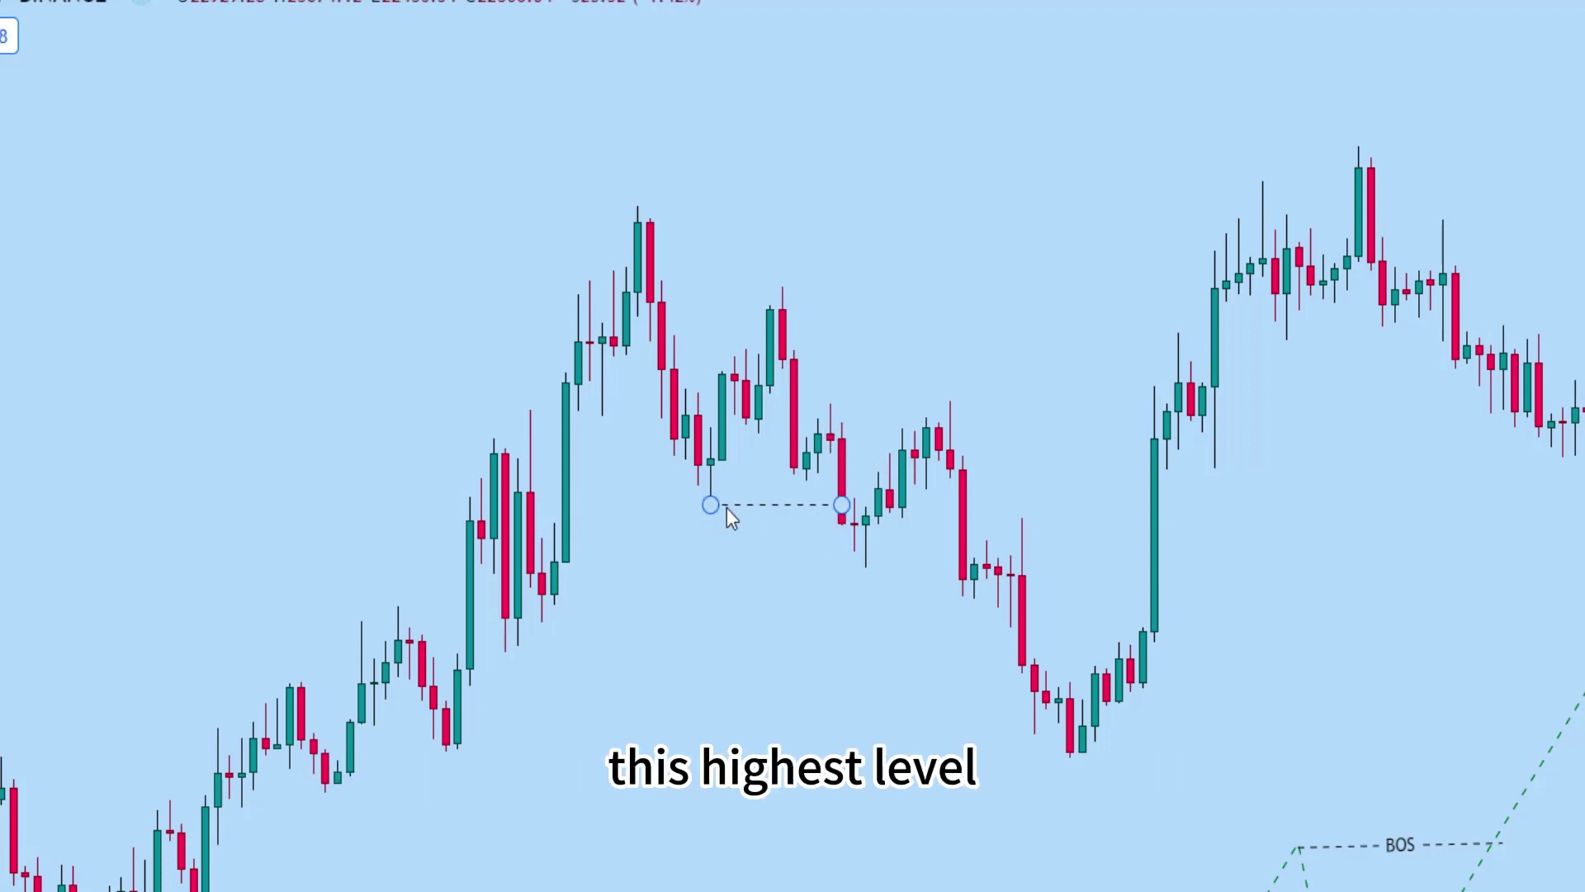
click(865, 565)
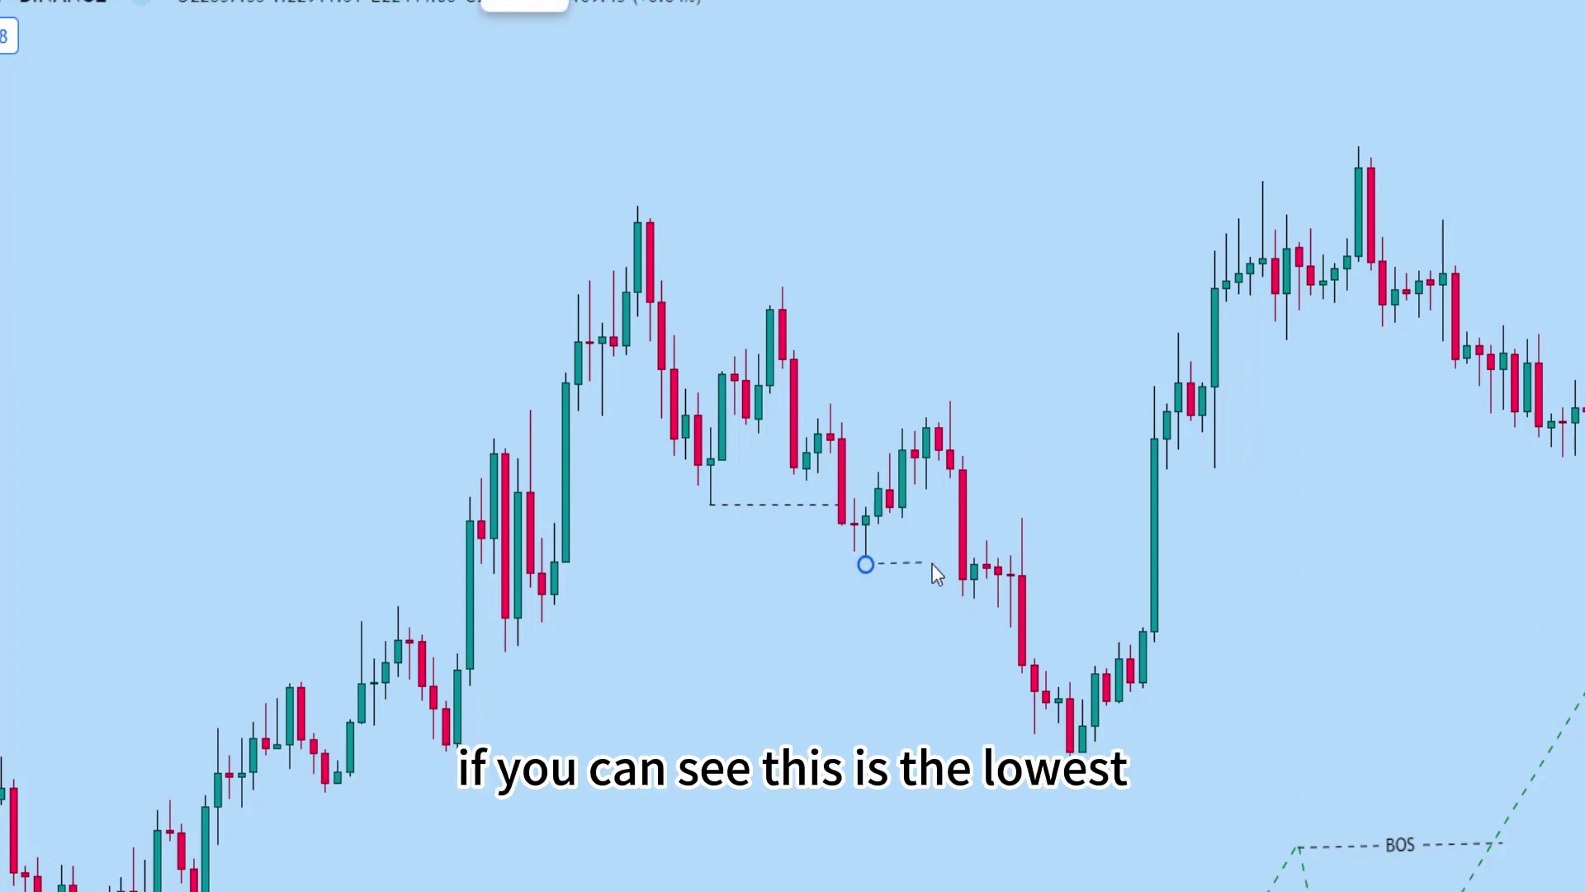
click(997, 566)
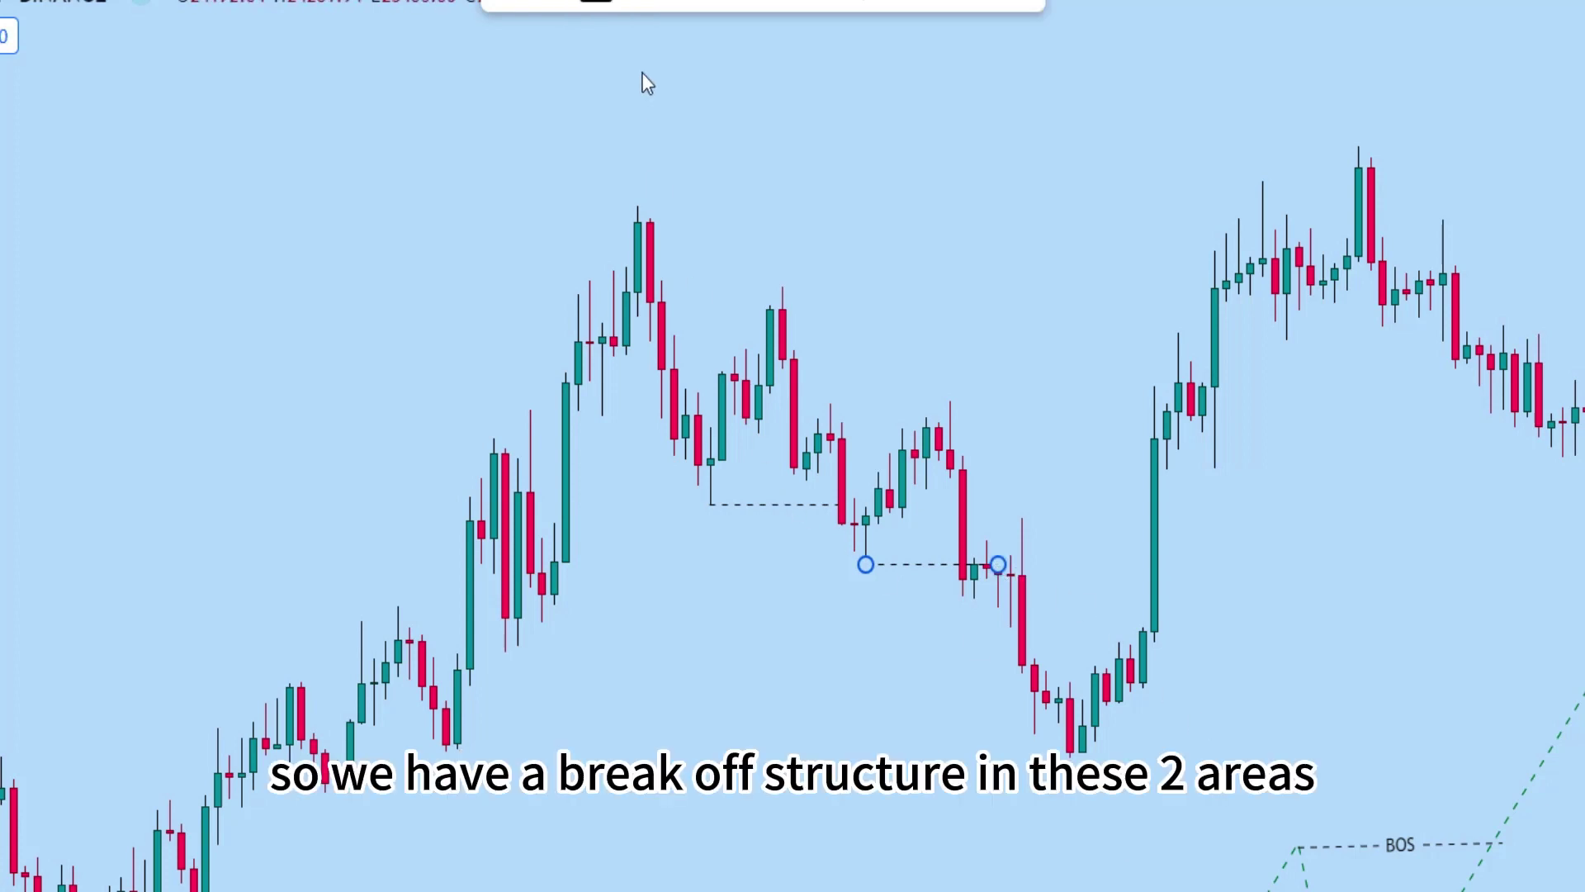
Step: Apply the BOS template to both trend lines marking the lows of the late-July decline
click(538, 5)
click(608, 208)
click(556, 11)
click(602, 219)
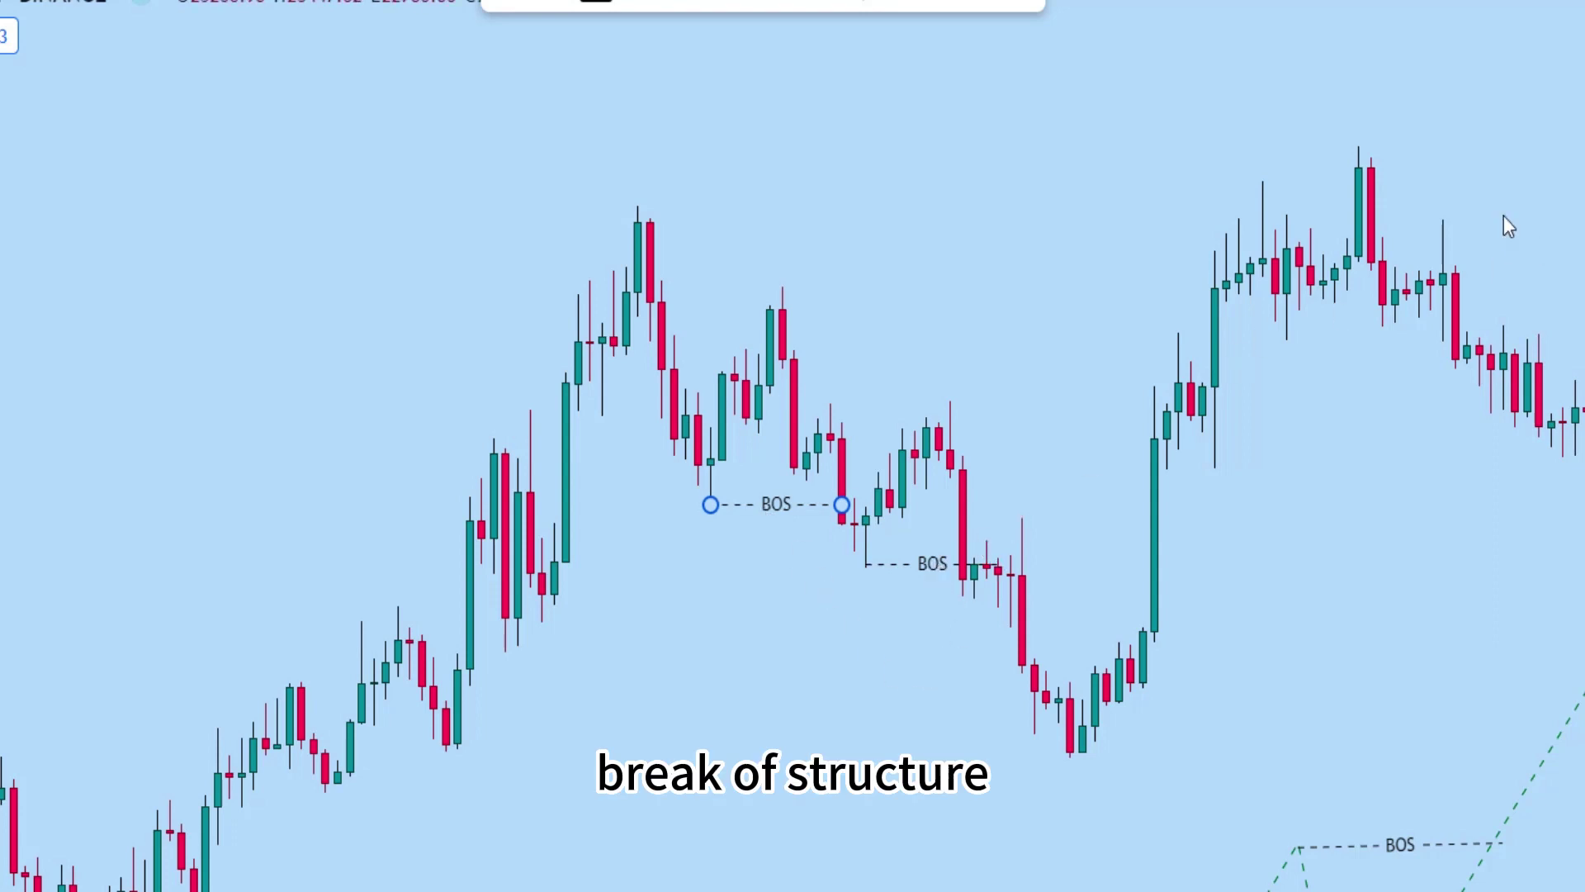
Step: Mark the mid-July rally's swing high at about 21,200 with a horizontal trend line and apply the BOS template
mouse_move(234, 586)
mouse_down()
mouse_move(346, 503)
mouse_move(606, 361)
mouse_move(801, 372)
mouse_up()
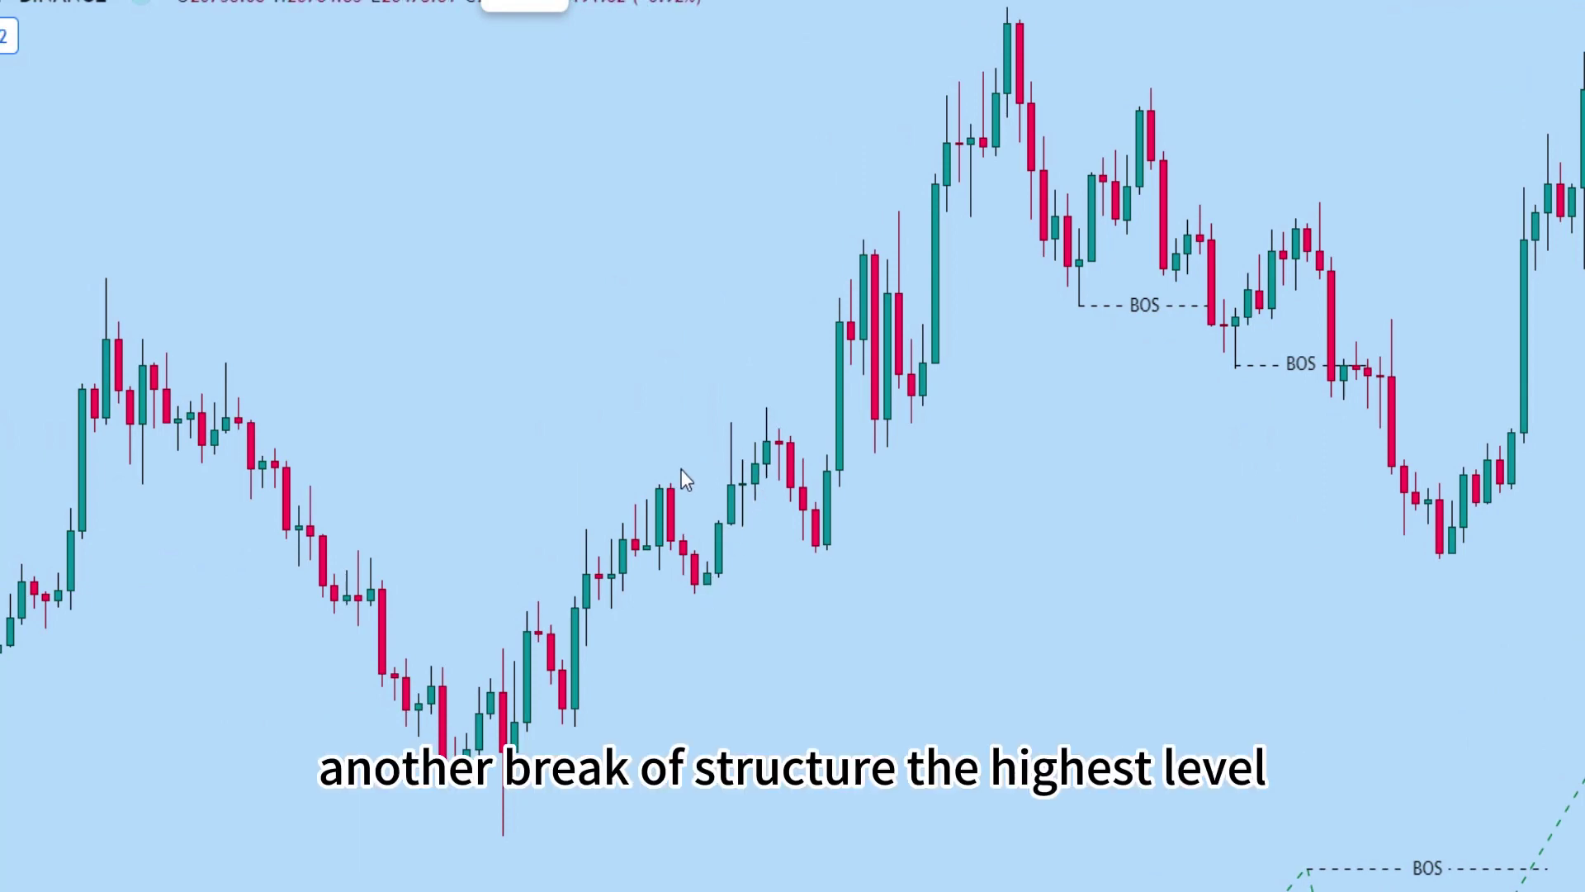
click(659, 482)
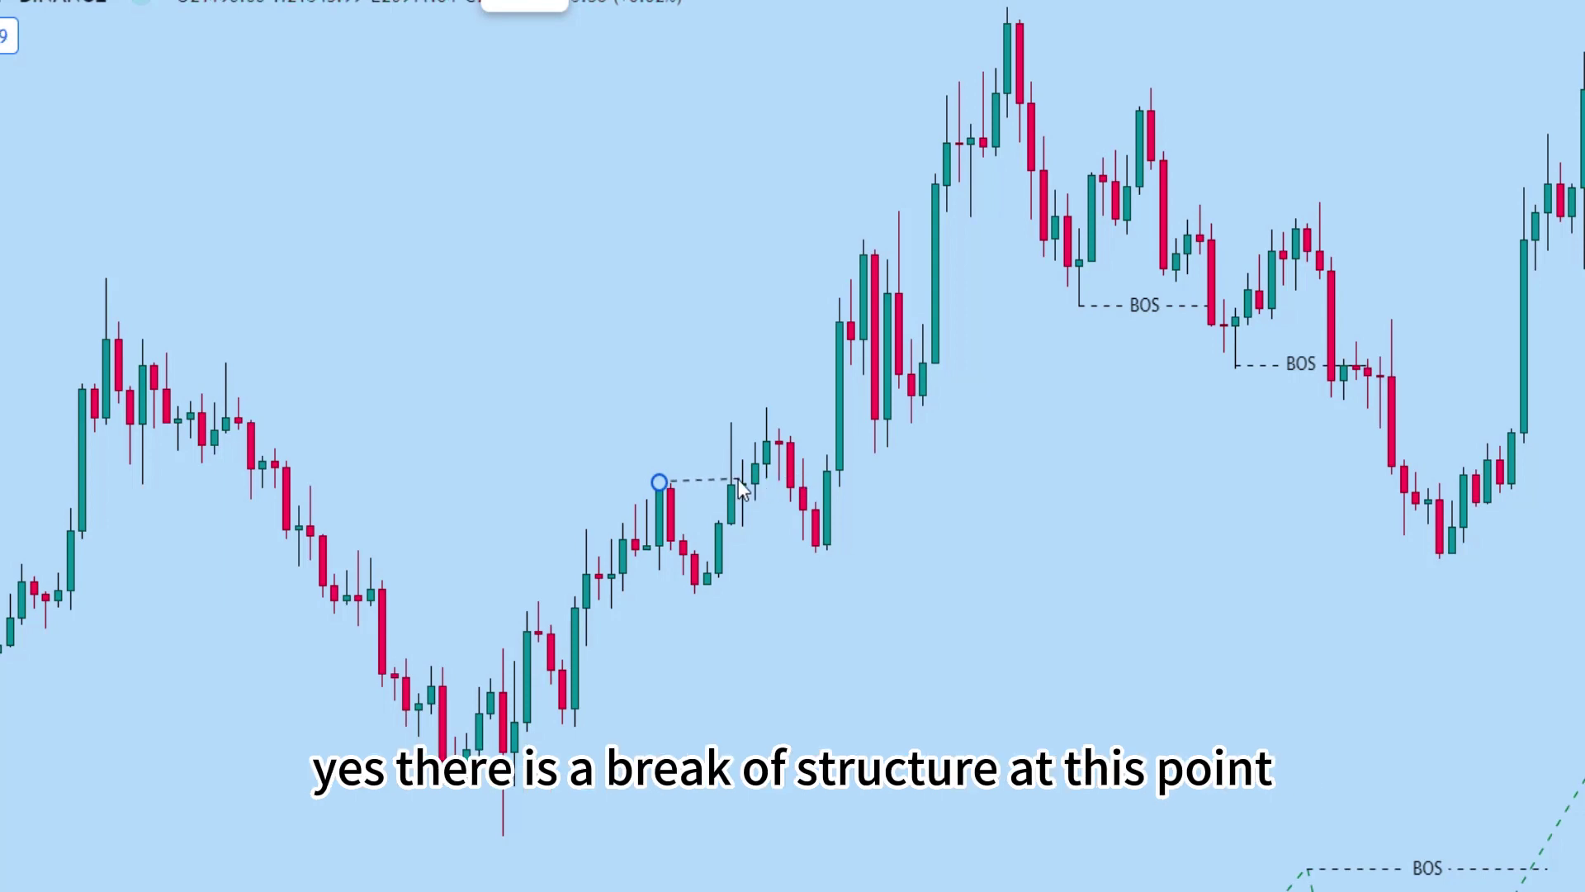
click(765, 482)
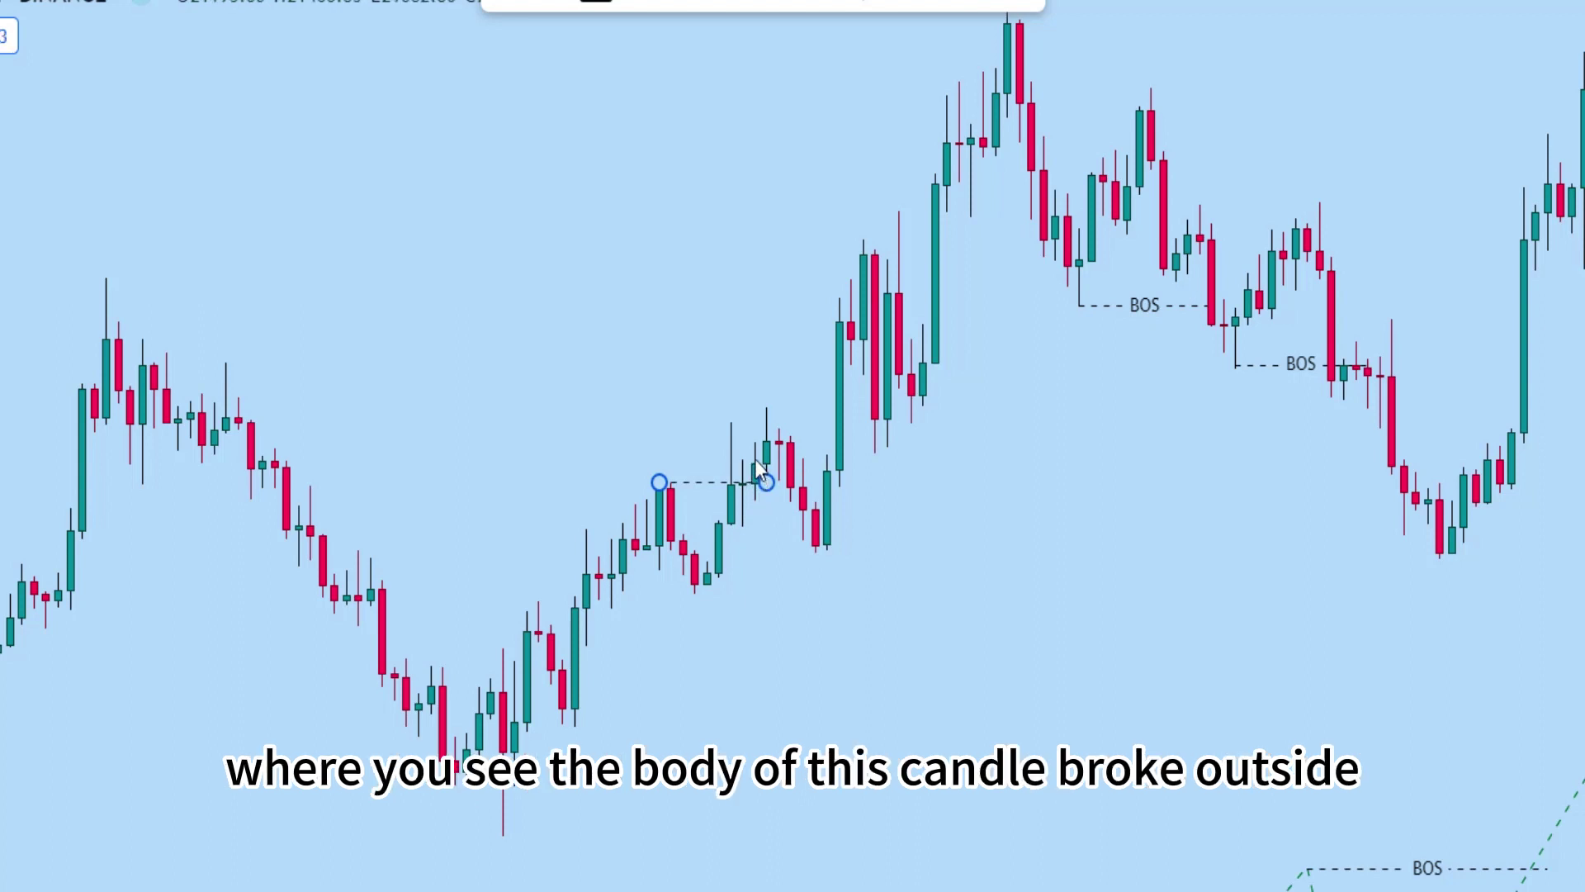
click(544, 6)
click(556, 221)
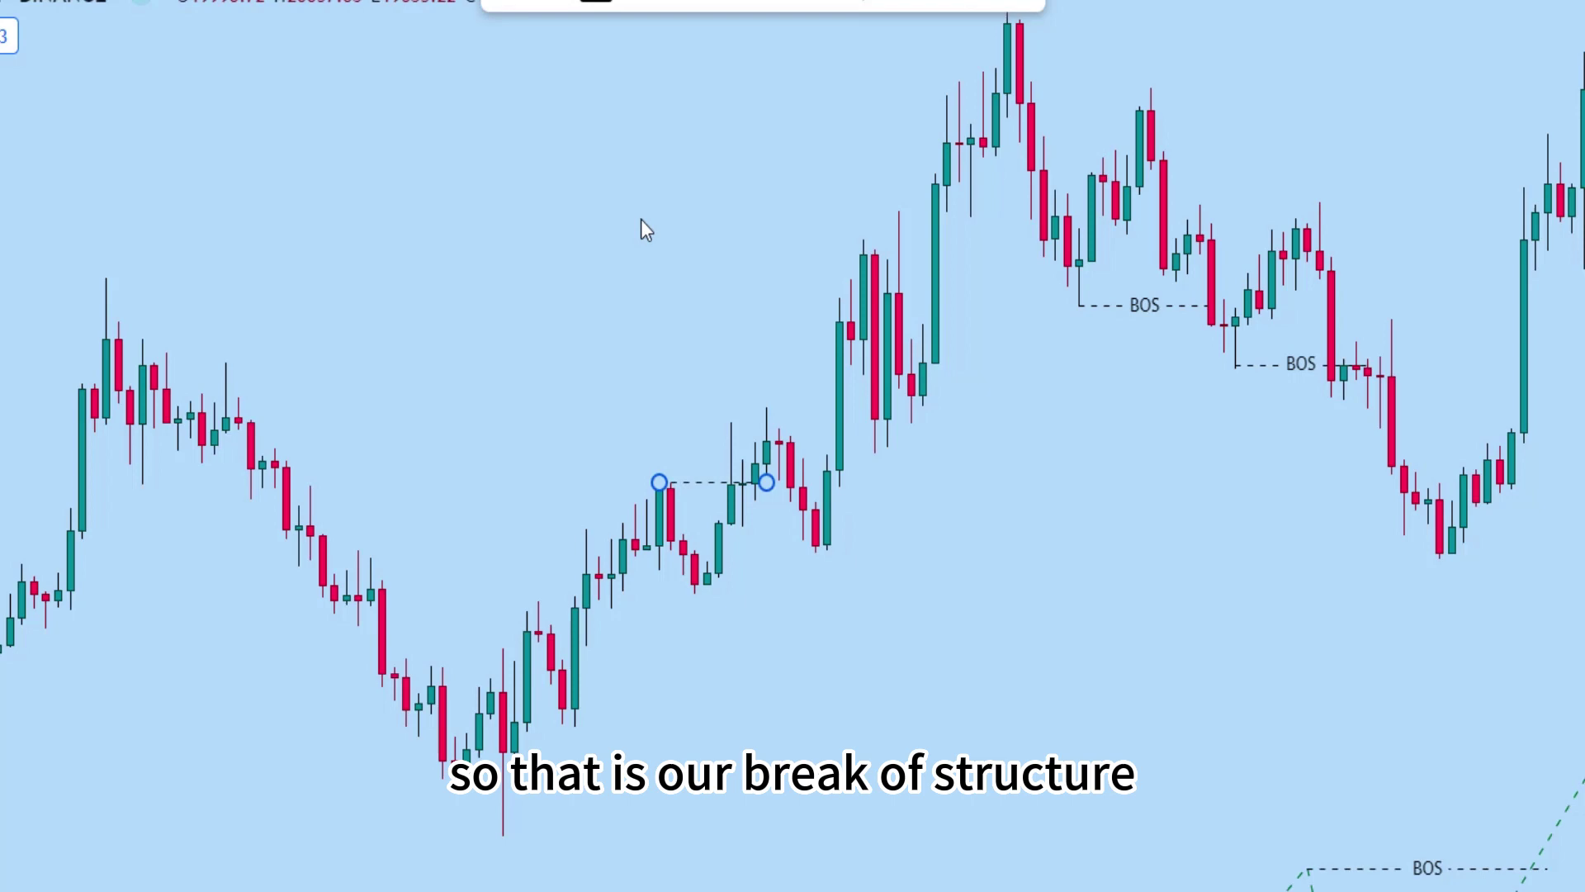
Step: Mark the rally's next swing high at about 21,700 with a horizontal trend line using the BOS template
click(766, 406)
click(856, 404)
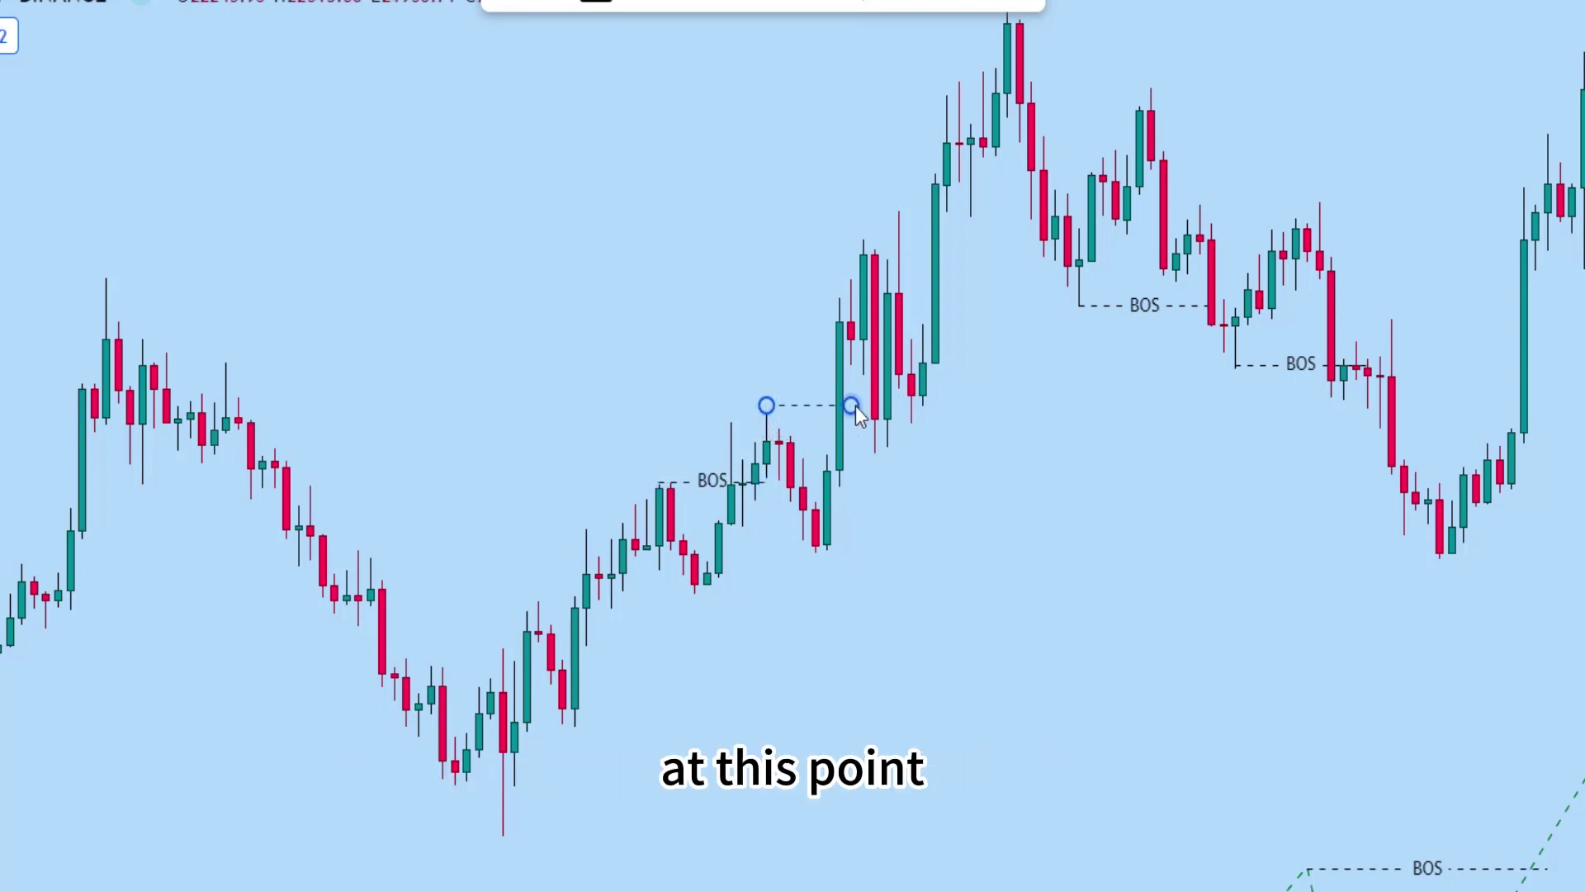
click(543, 5)
click(558, 240)
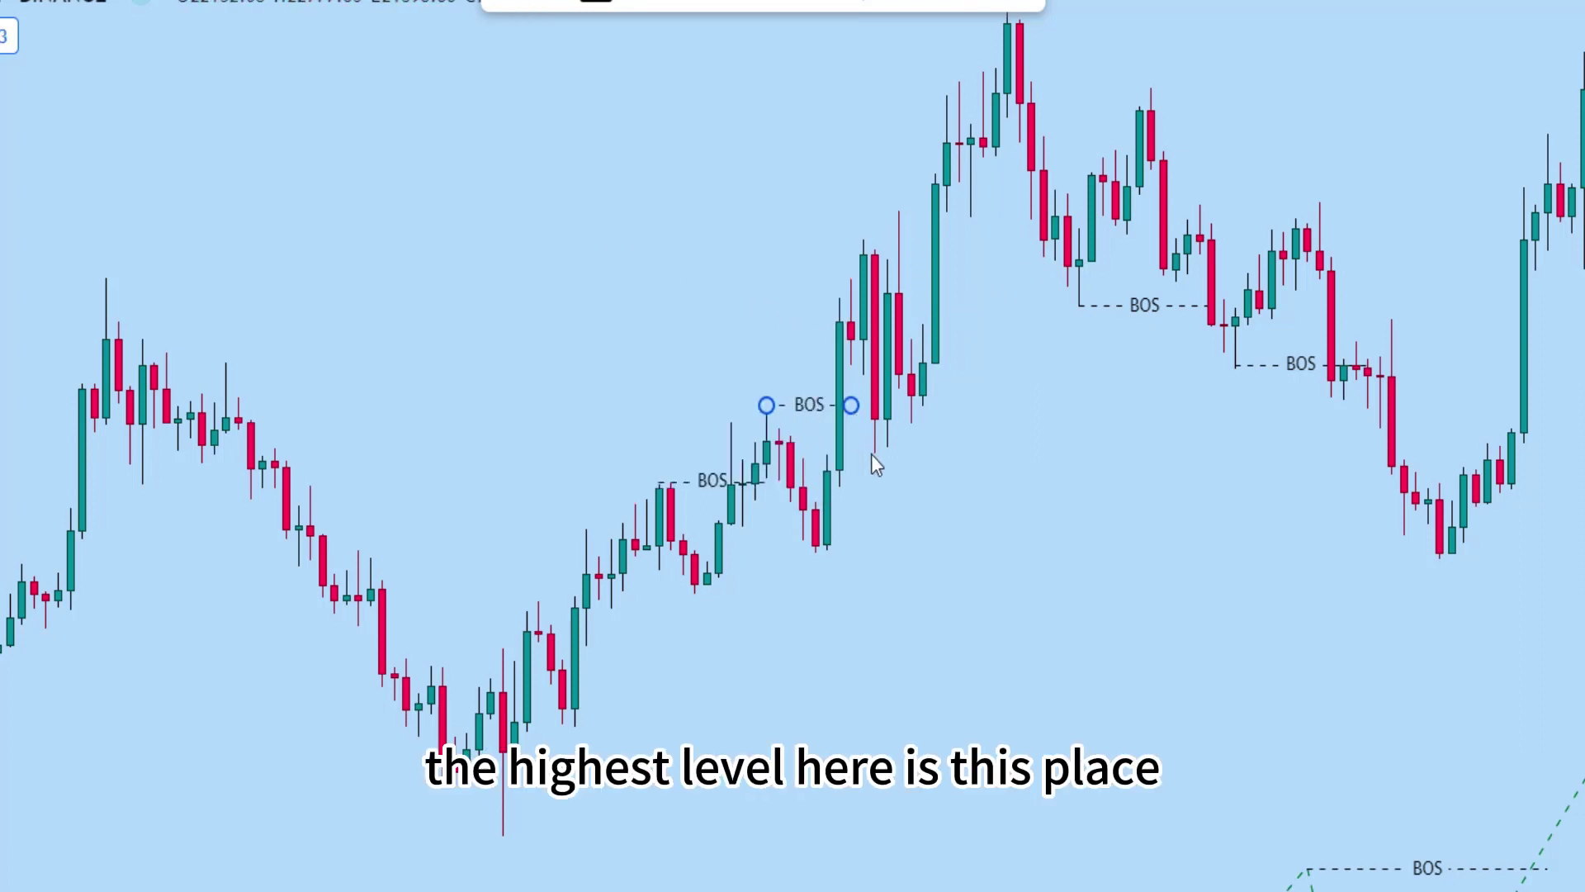
Step: Draw a short trend line from the rally's third high at about 22,950 to the breaking candle and apply the BOS template
click(900, 214)
click(956, 215)
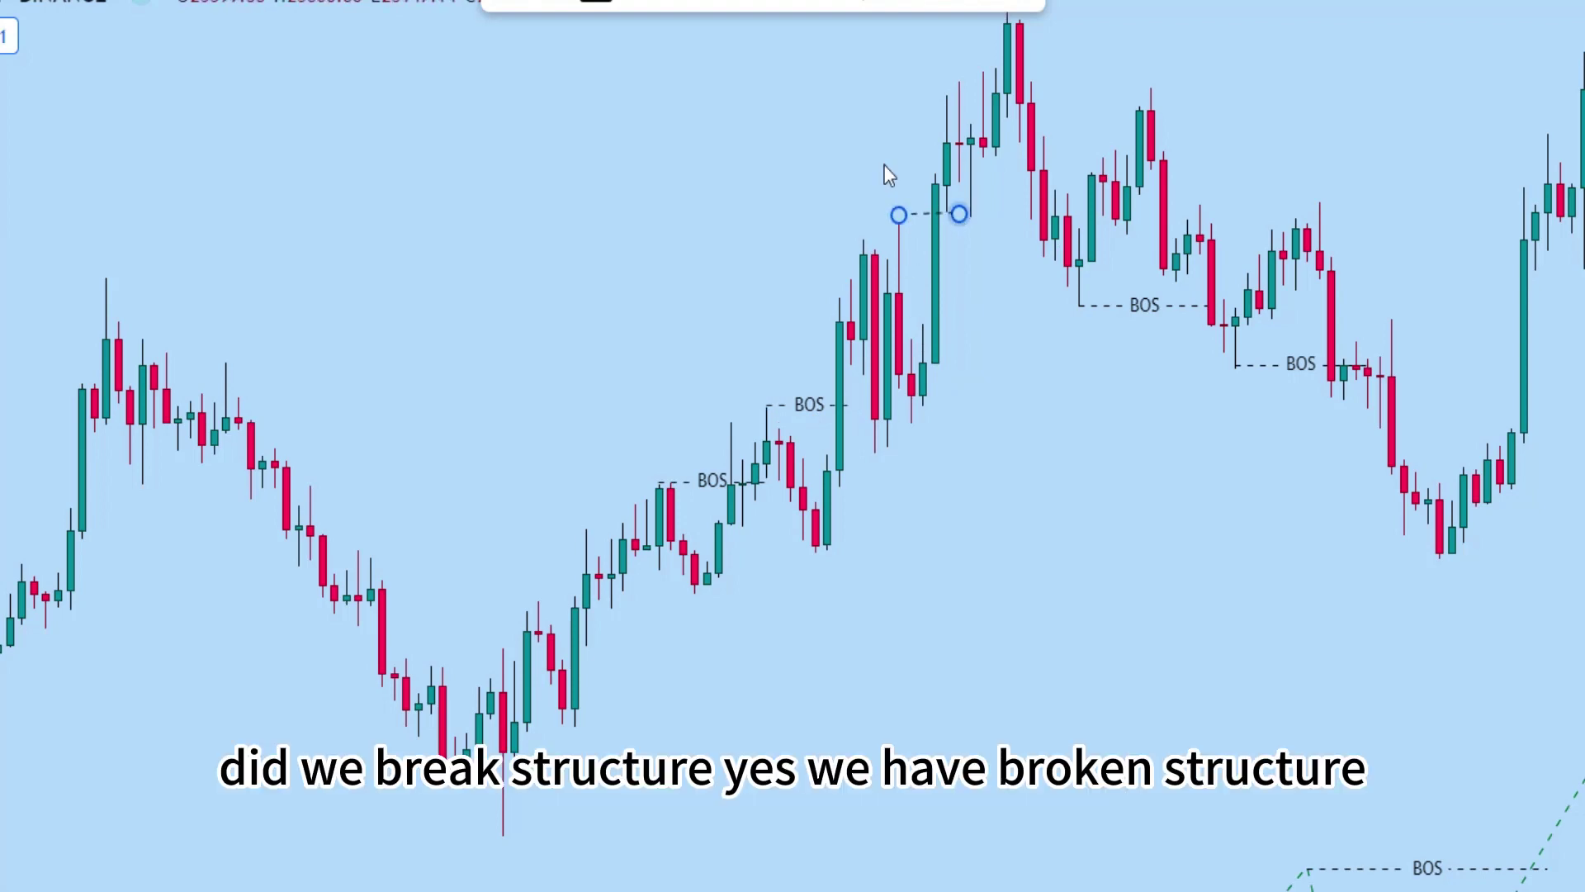
click(525, 3)
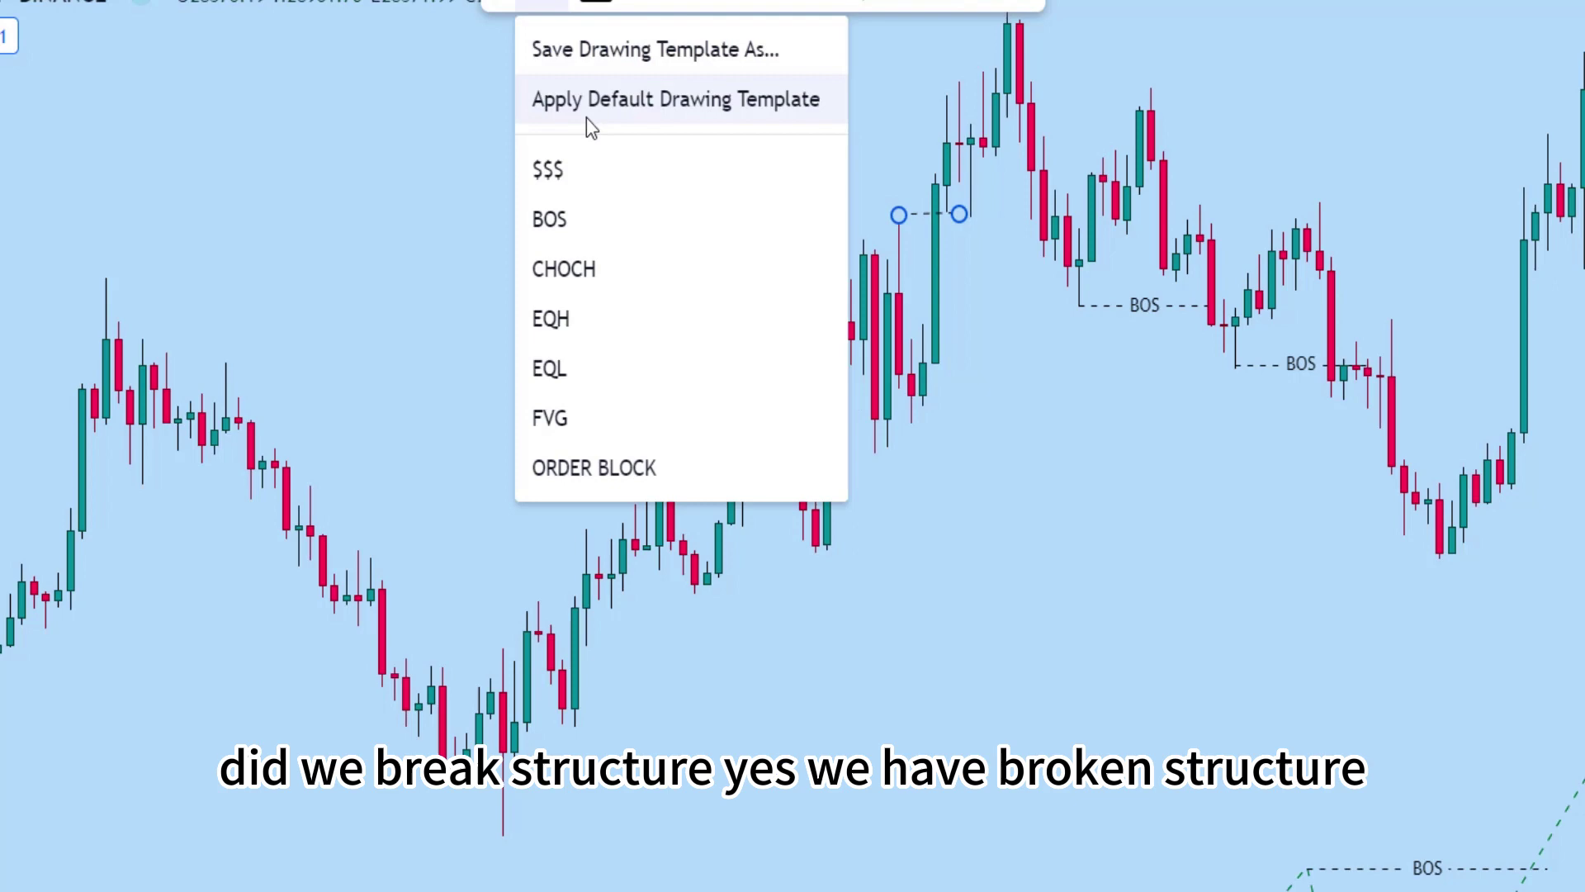
click(591, 230)
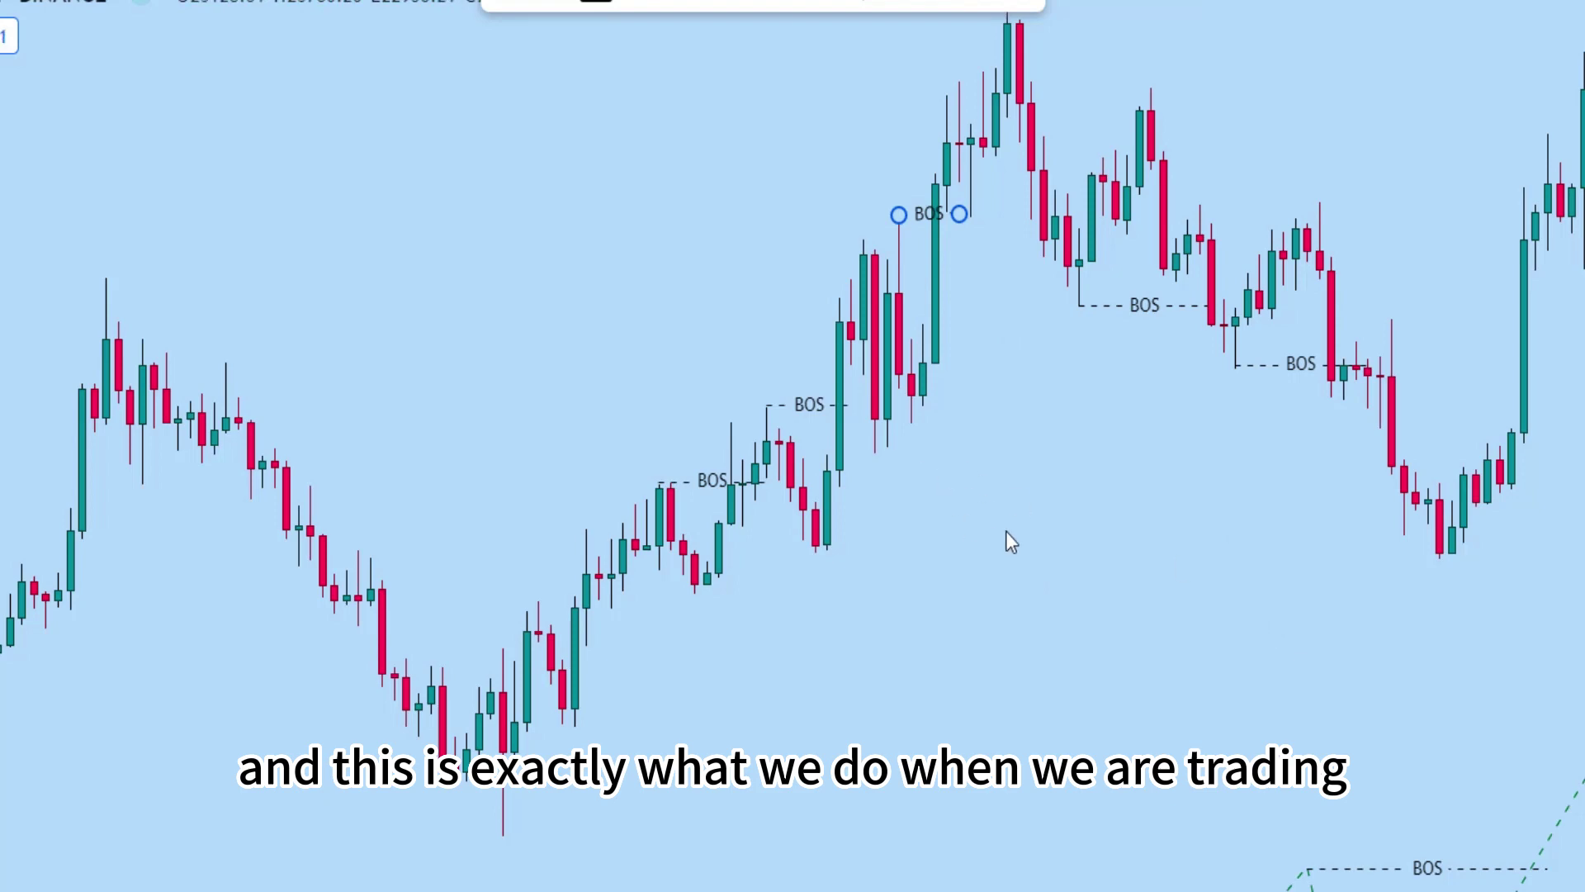
Step: Review the marked July breaks of structure and the price action leading back into June
drag(1063, 528, 761, 525)
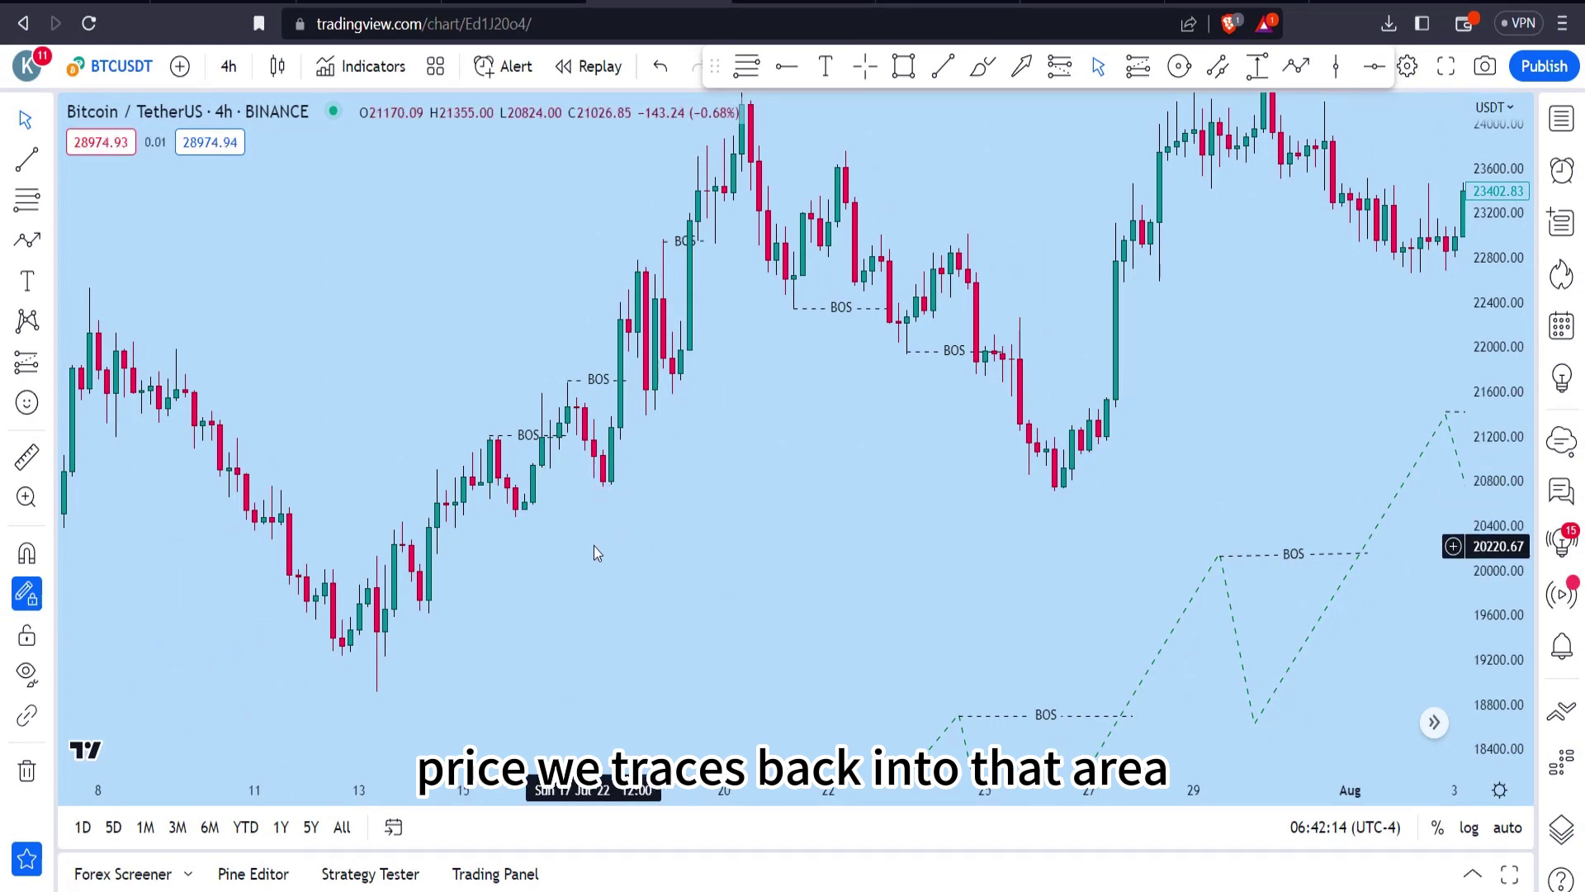
scroll(925, 437, up, 3)
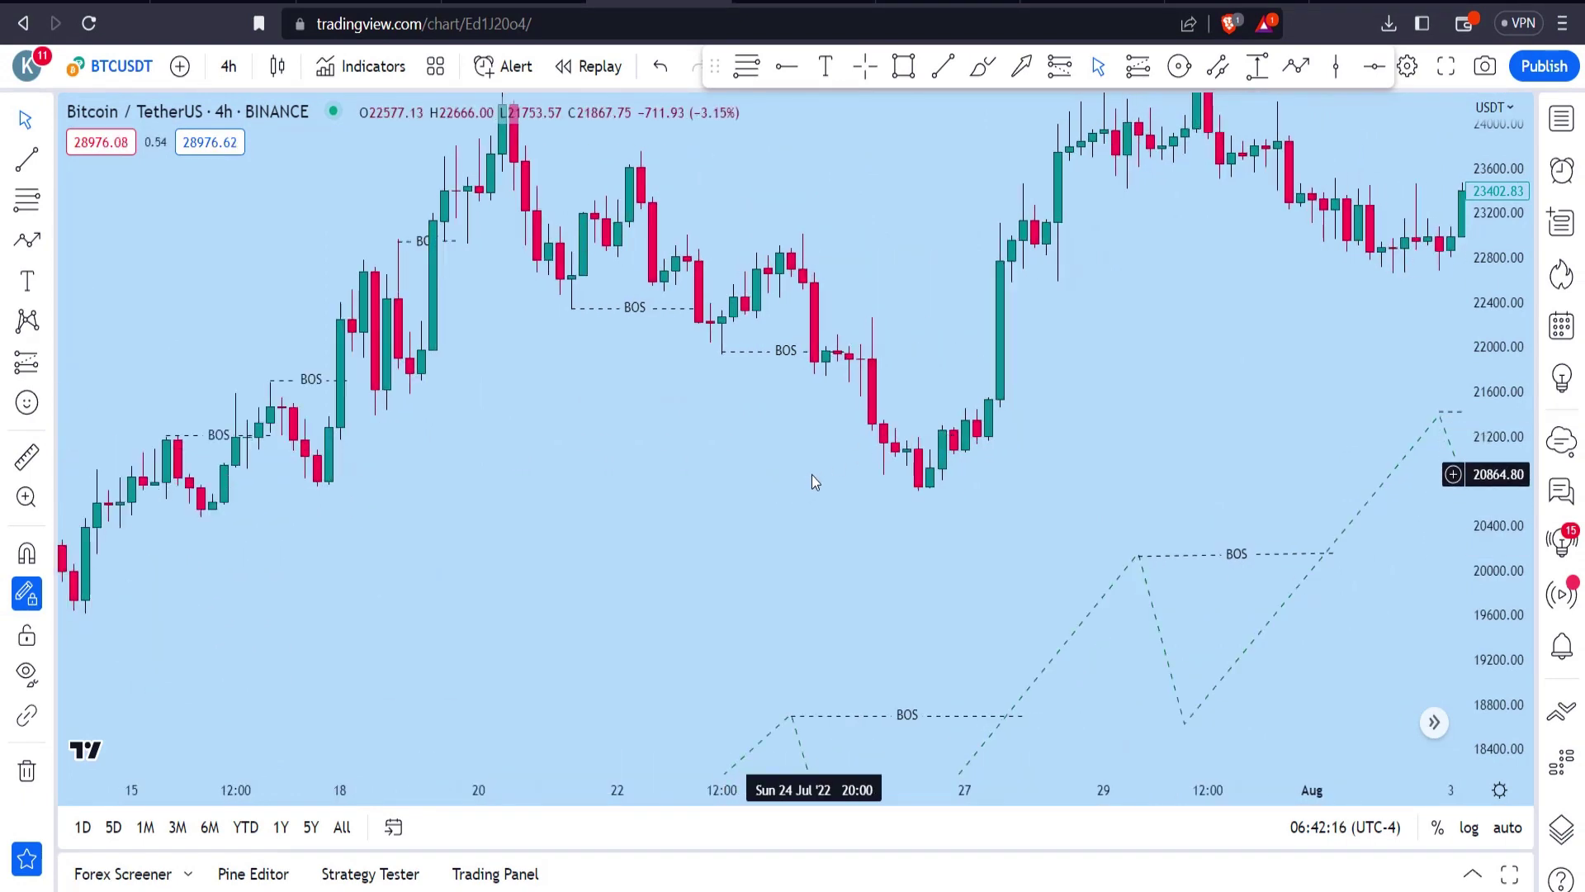
scroll(811, 475, down, 2)
drag(771, 403, 1153, 414)
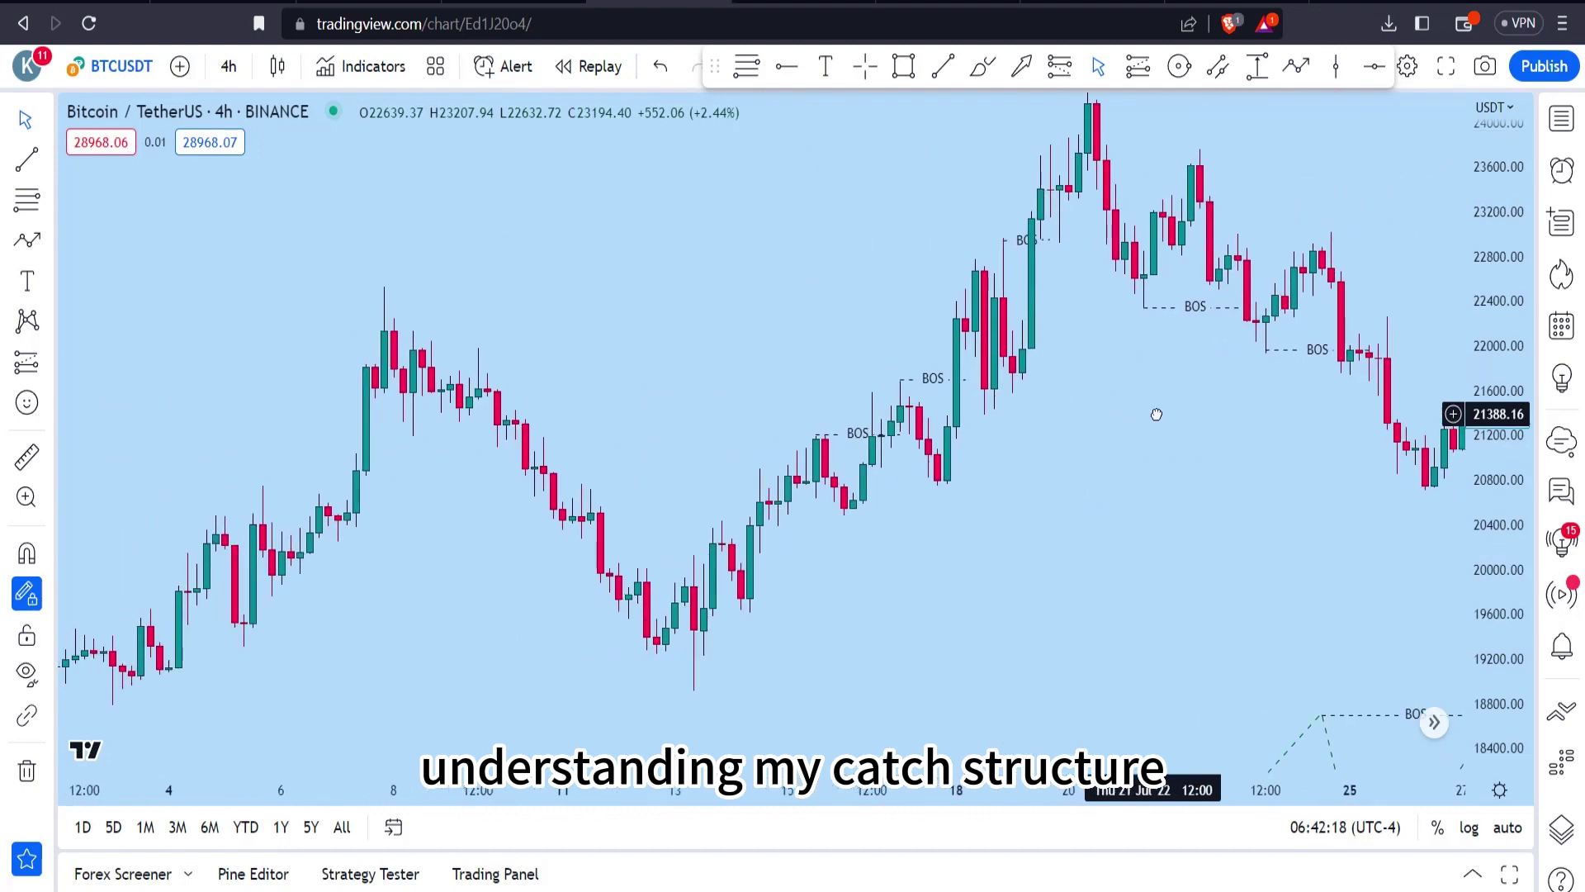
drag(449, 568, 1188, 475)
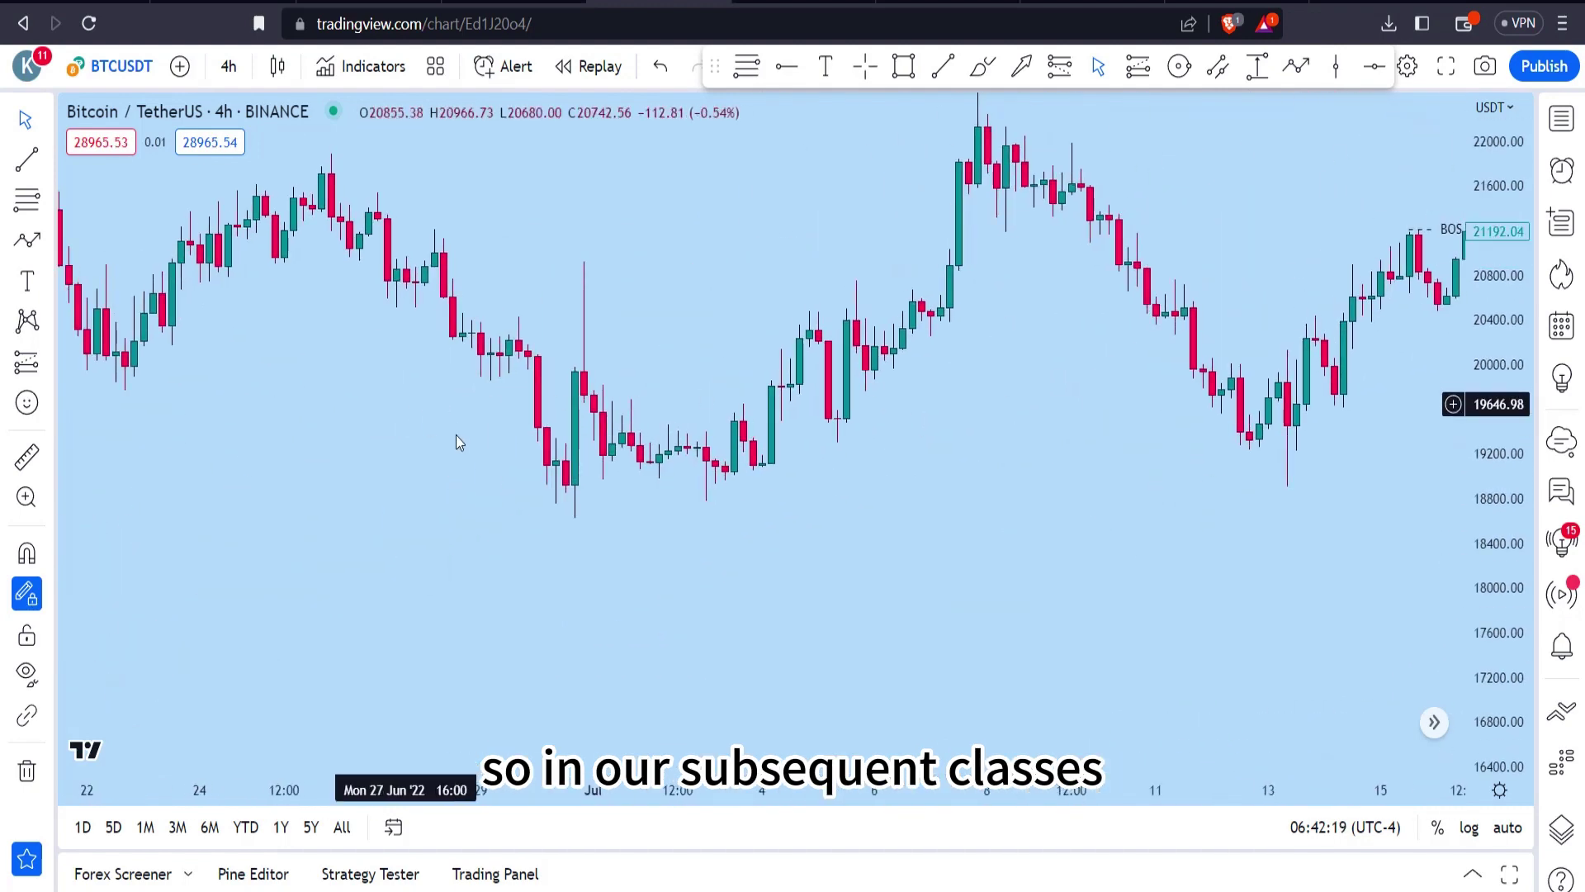
drag(453, 443, 718, 591)
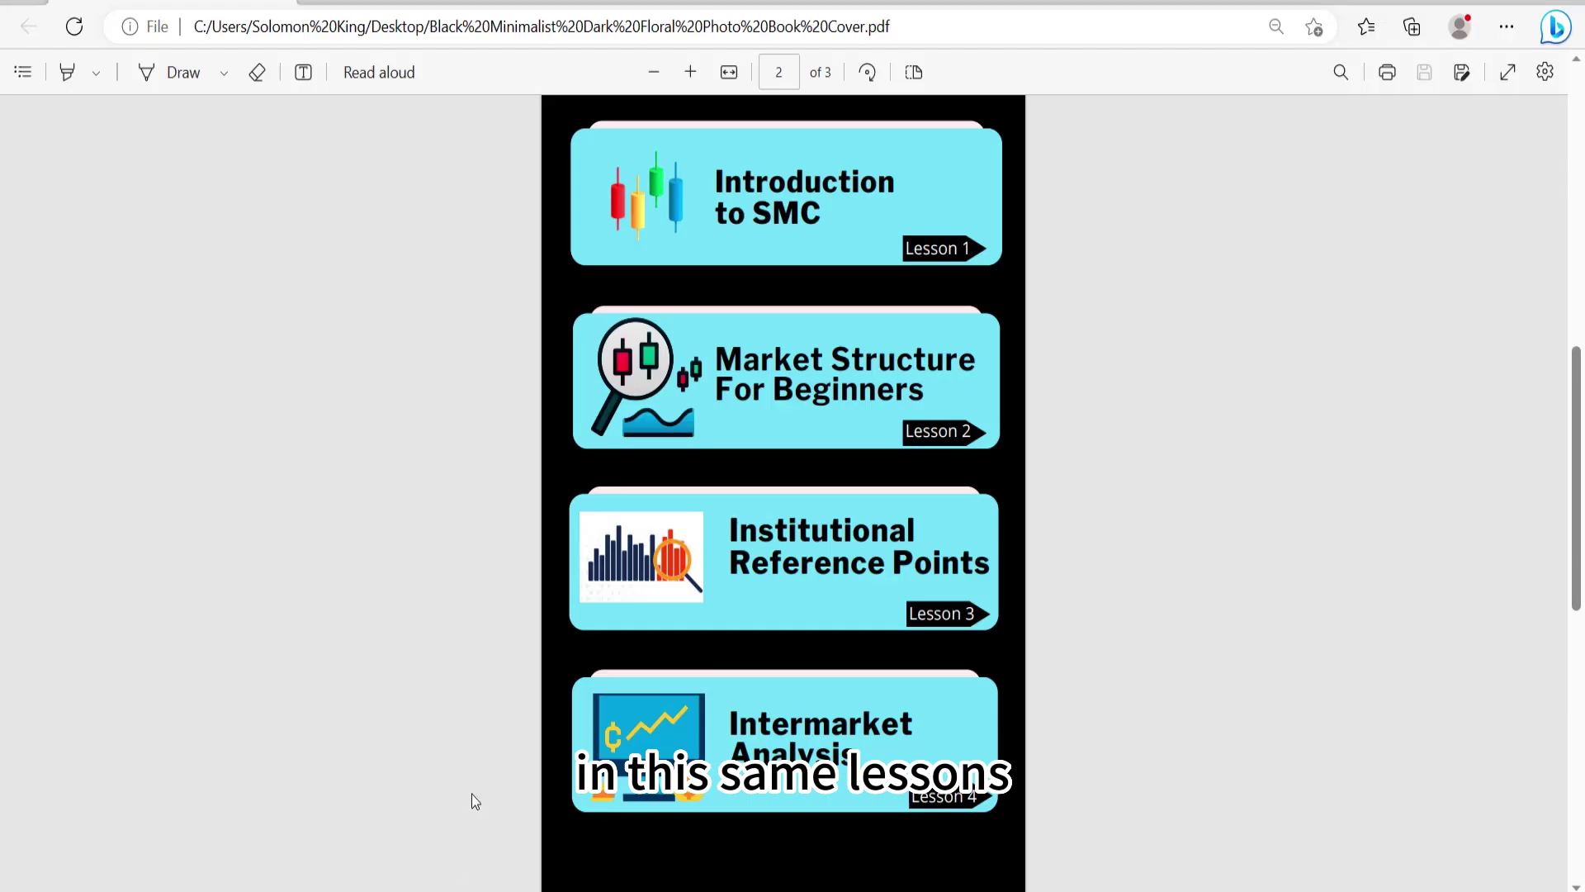
Step: Switch to the course outline PDF and look through the lesson list on page 2
scroll(796, 297, up, 7)
scroll(796, 312, down, 15)
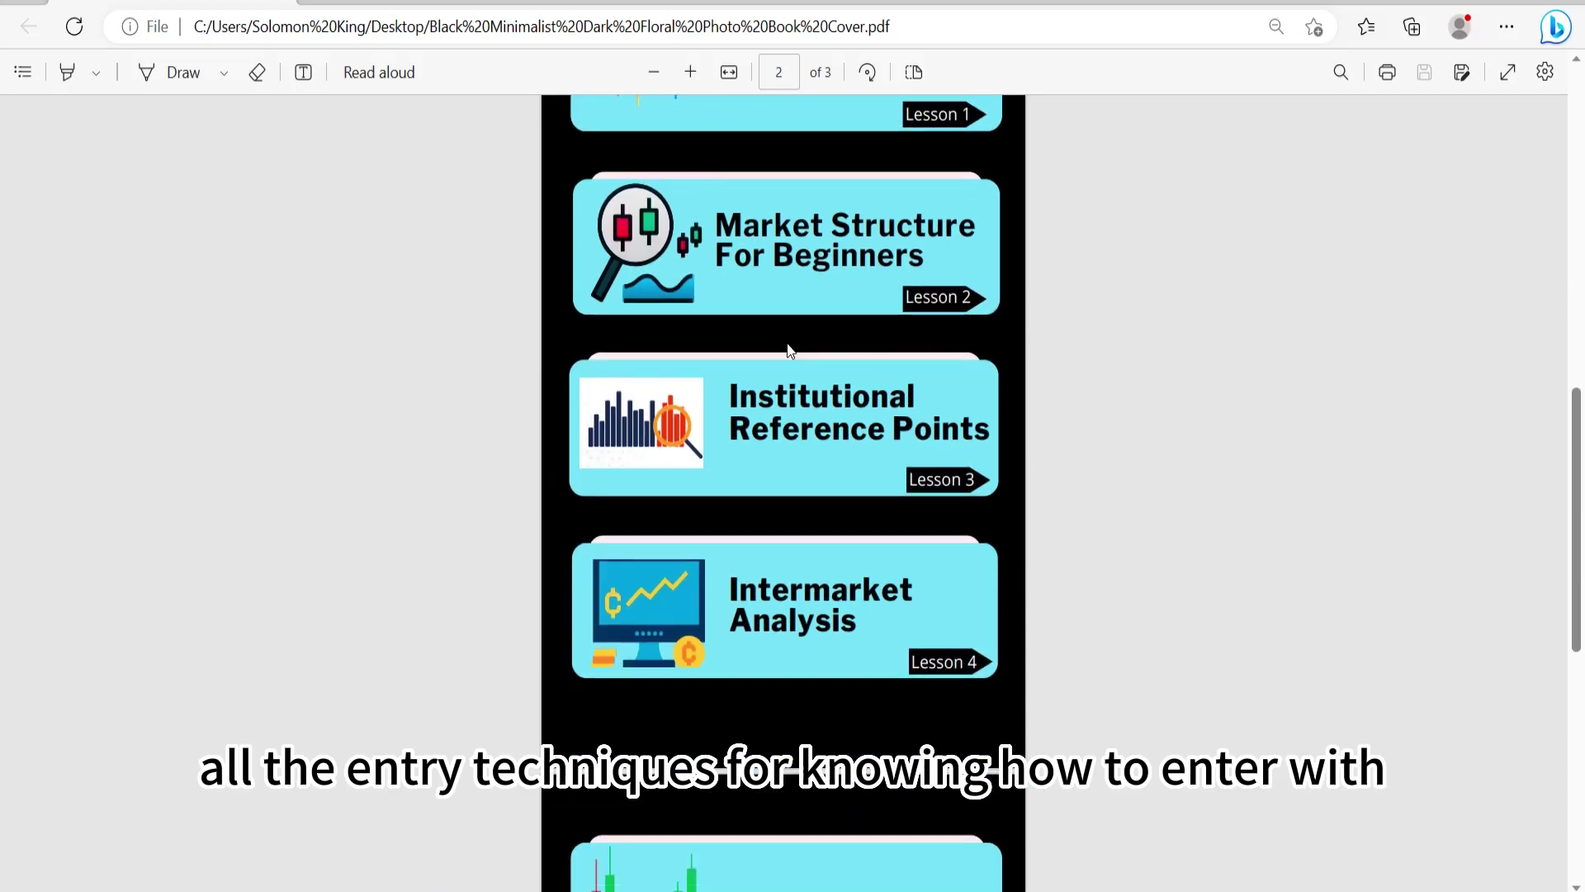
scroll(752, 460, up, 2)
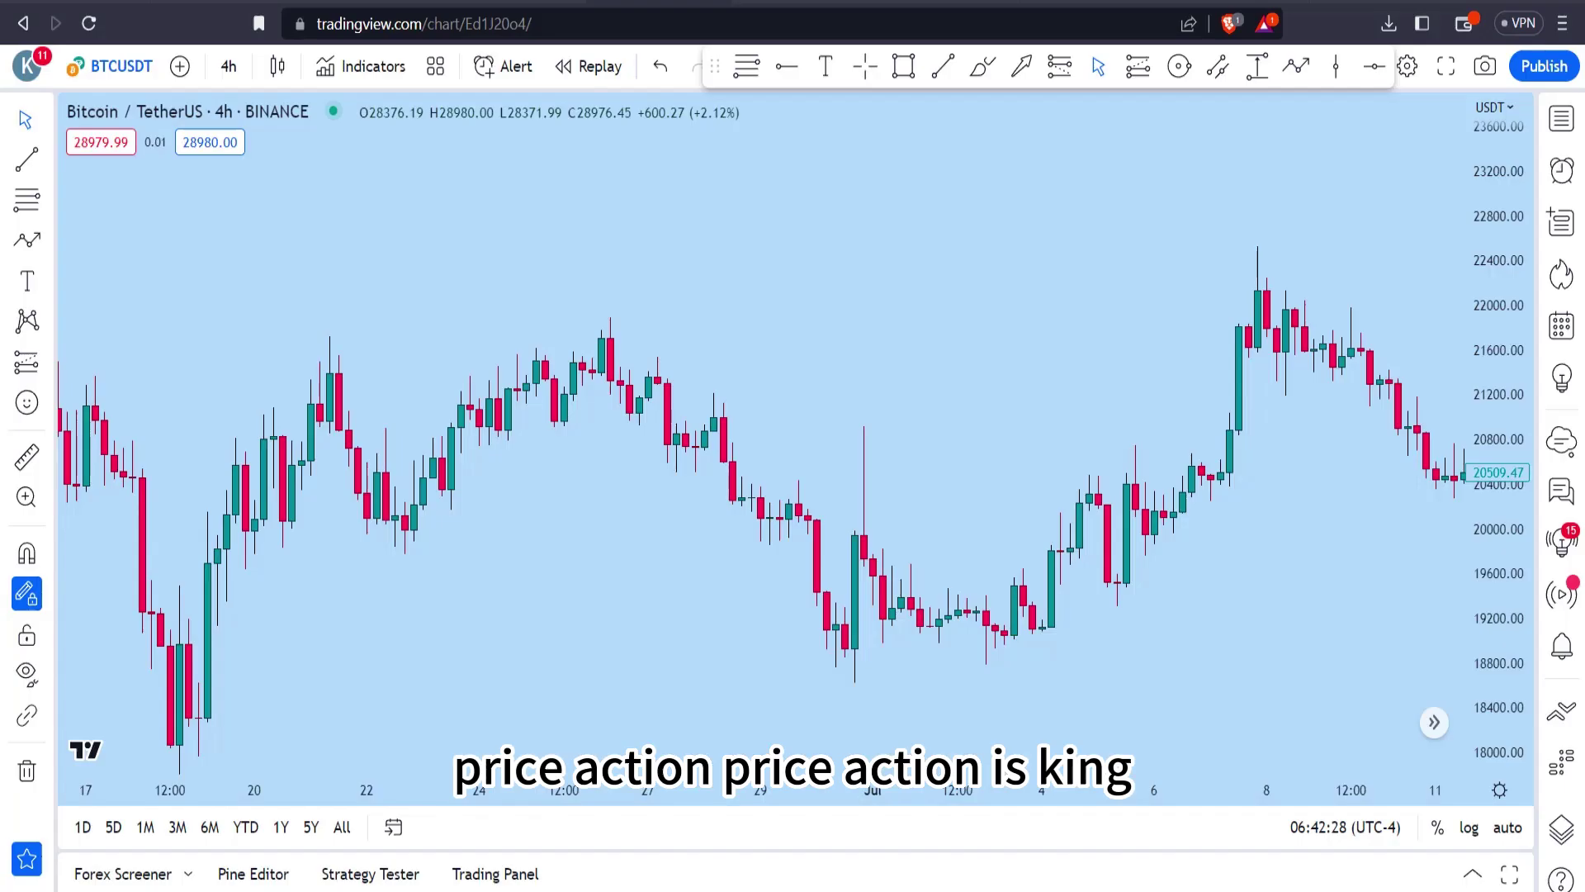
Step: Return to the TradingView chart, turn on automatic price scaling, and review price action from June through August
scroll(602, 417, down, 3)
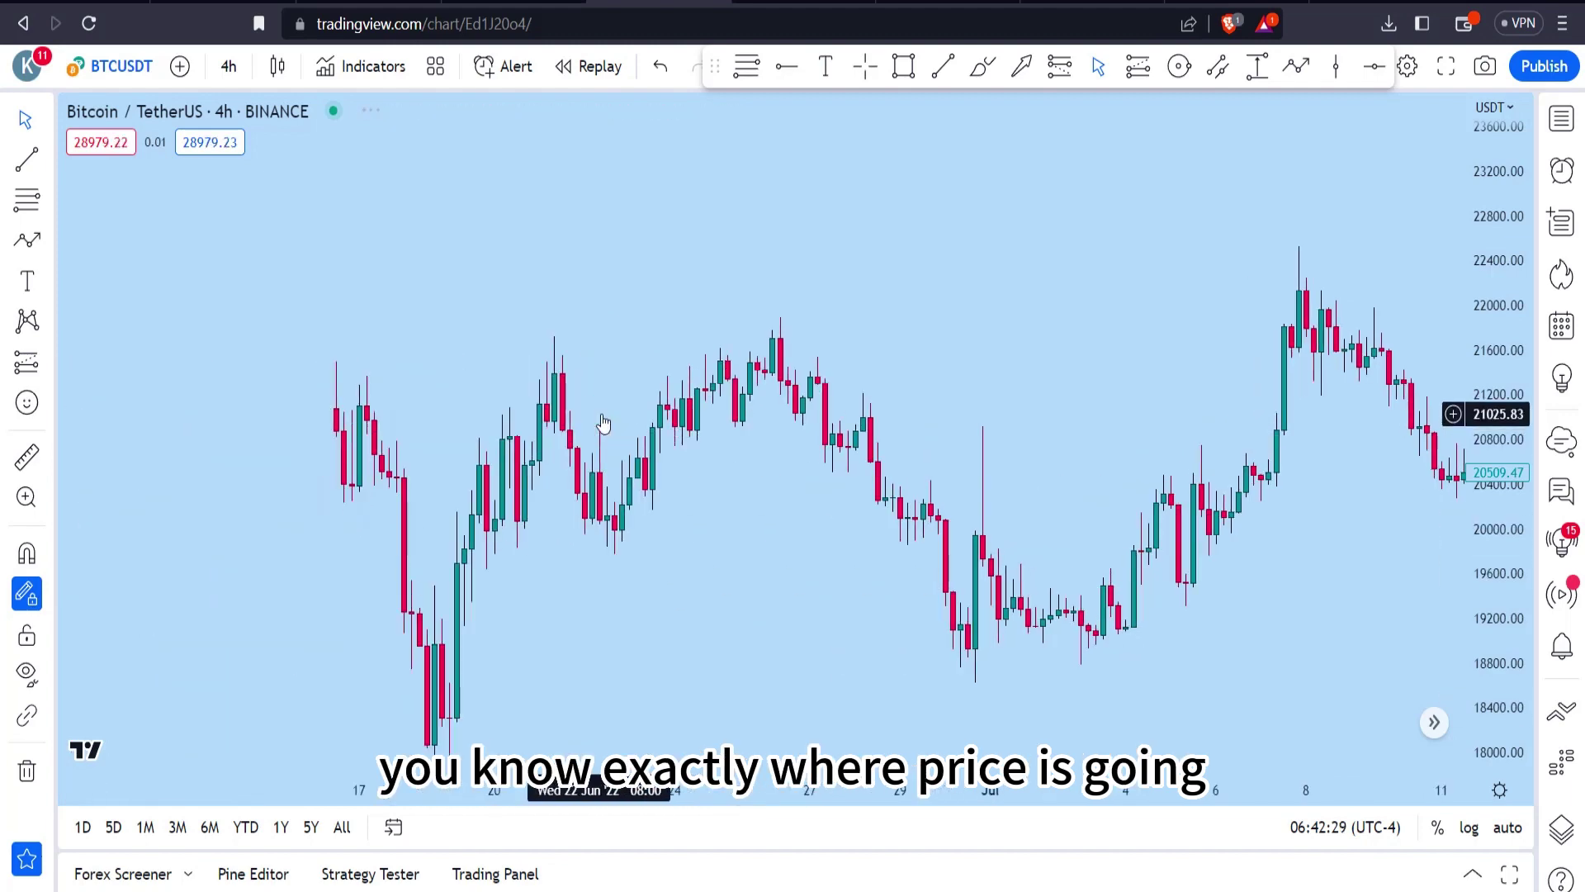
drag(748, 362, 1302, 669)
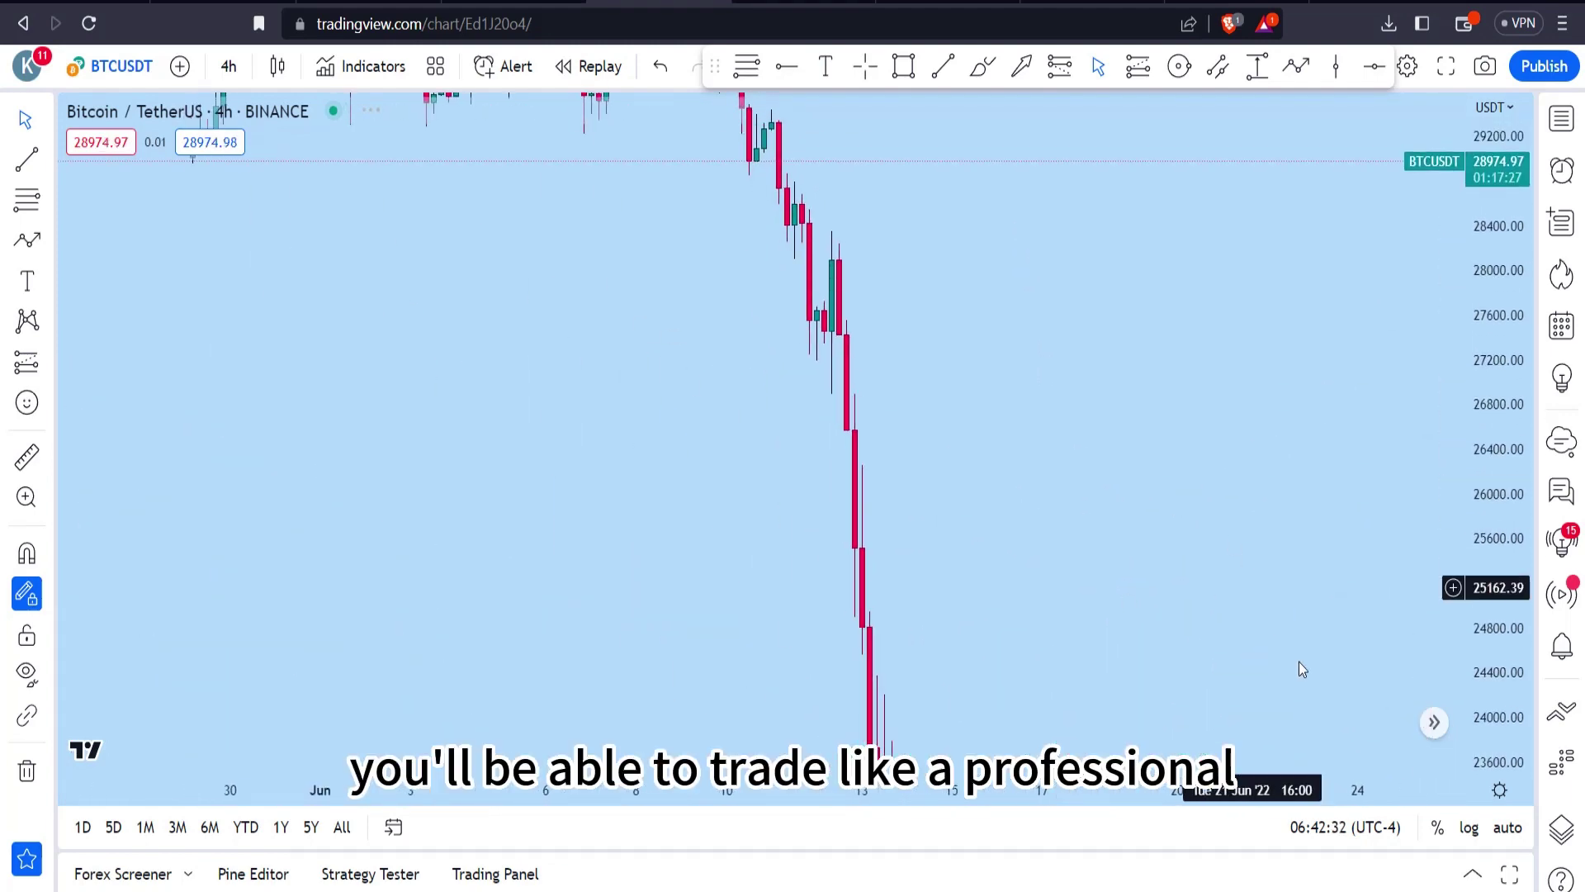
click(1508, 827)
drag(1108, 434, 347, 431)
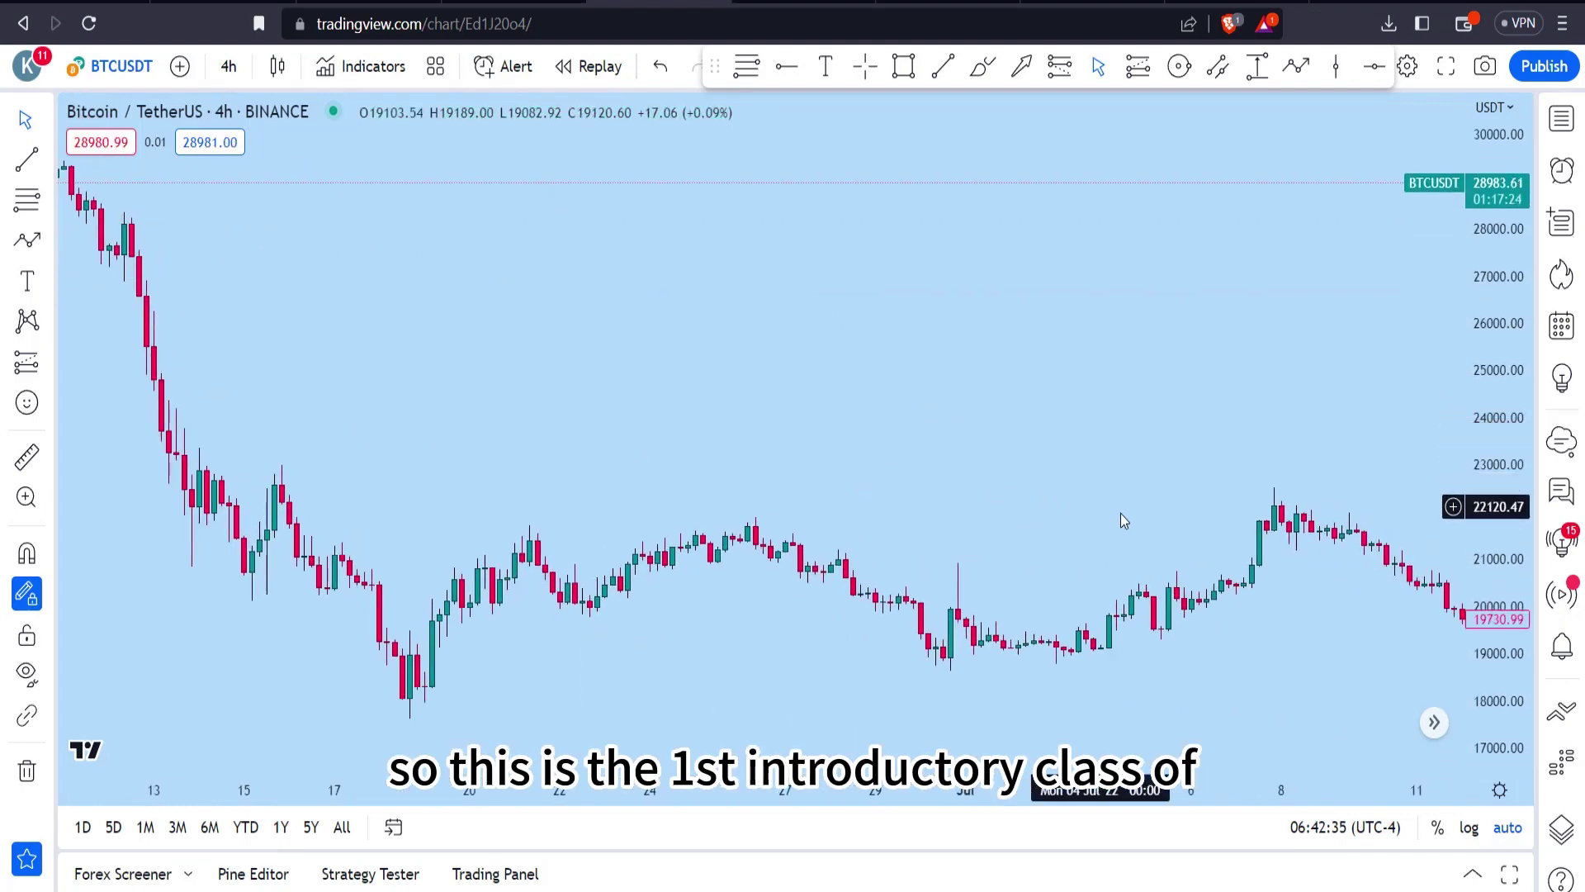
drag(1121, 520, 336, 397)
drag(1132, 485, 557, 364)
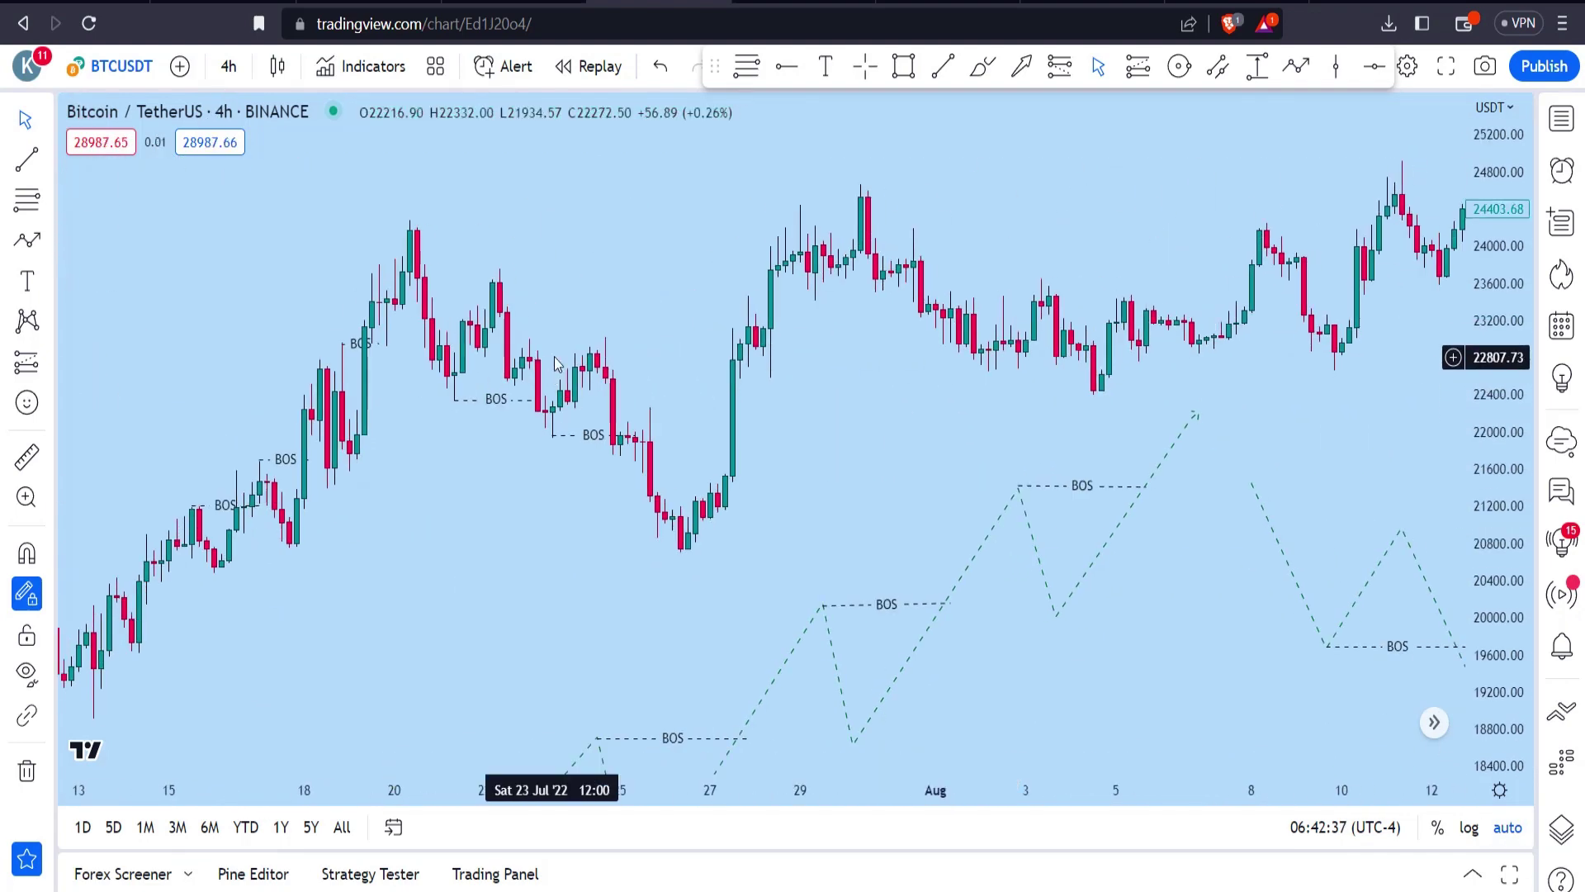
drag(956, 404, 481, 413)
drag(1141, 405, 1082, 147)
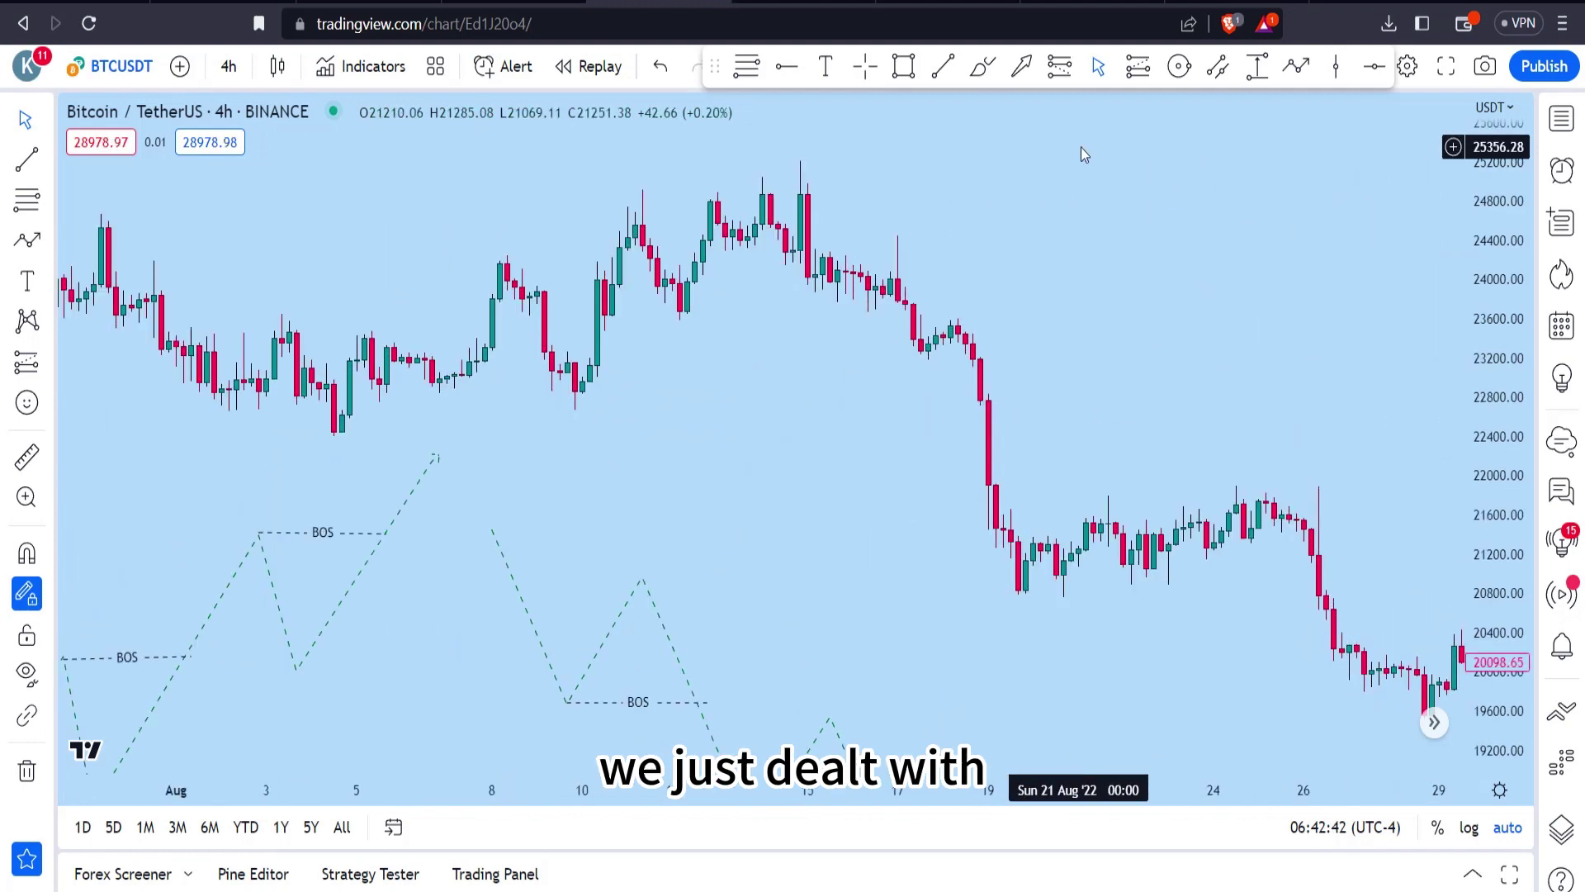
Step: Draw a trend line from the 8 August high at about 24,260 to the 11 August breaking candle and apply the BOS template
drag(718, 315, 971, 371)
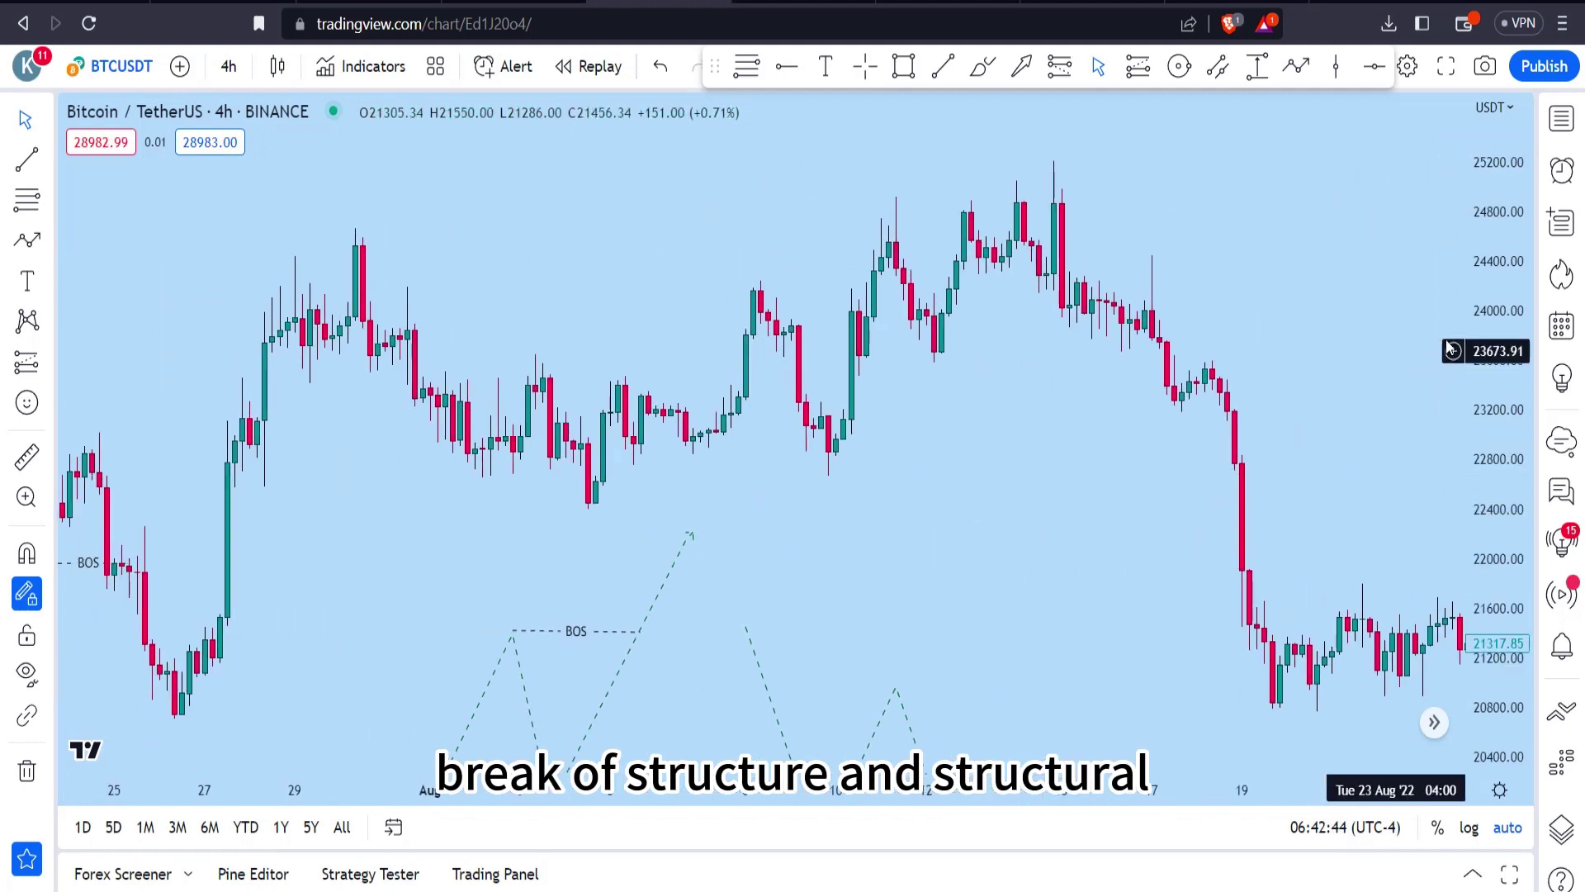
drag(1034, 269, 1088, 555)
key(alt+t)
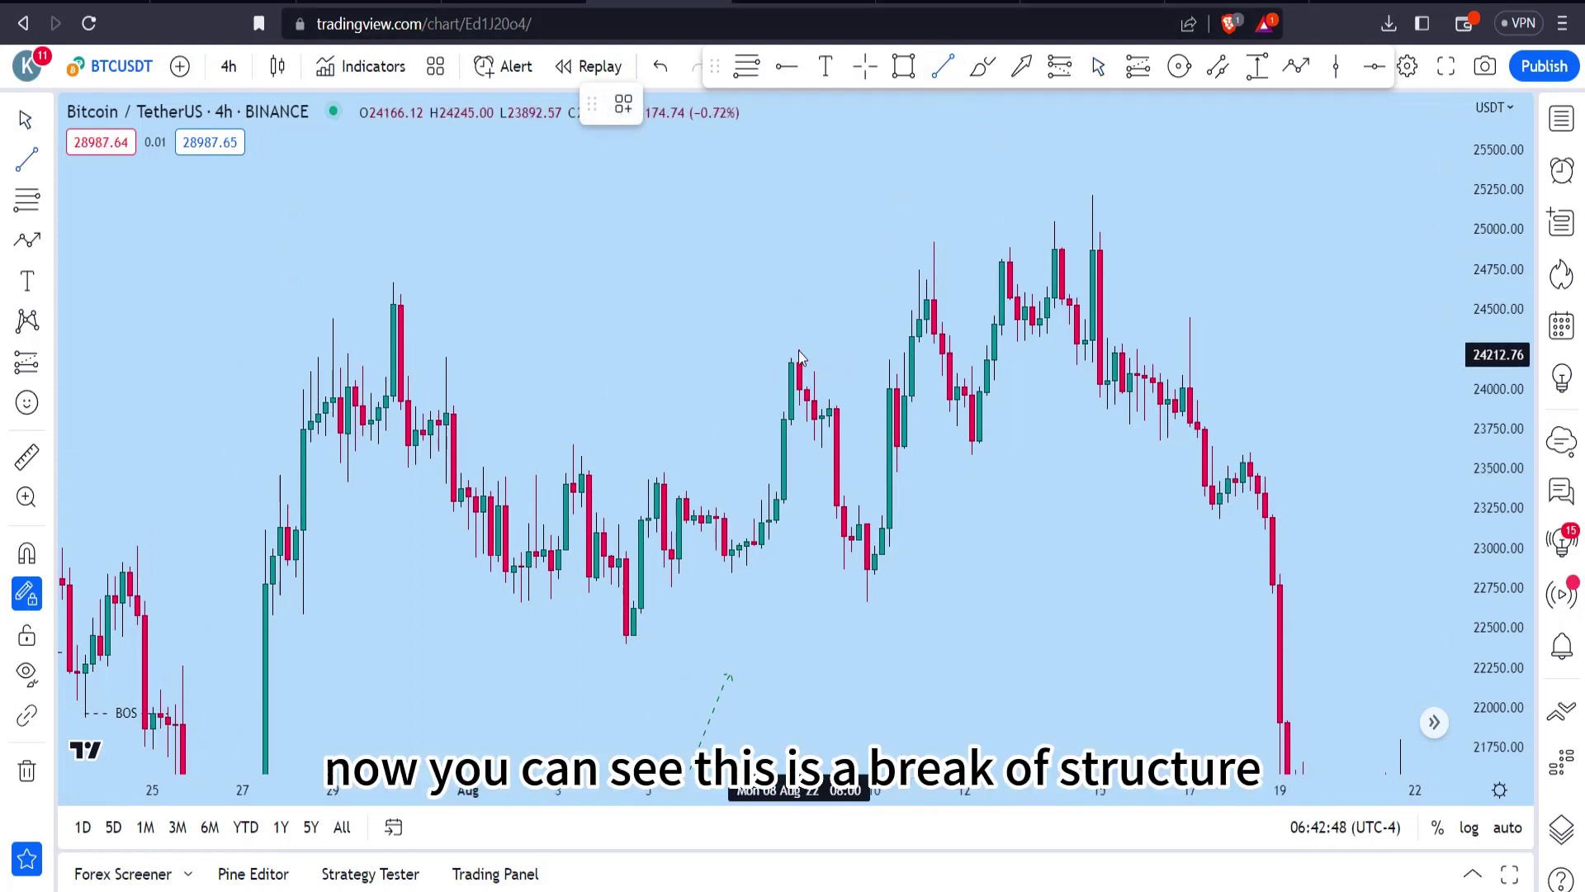
click(800, 350)
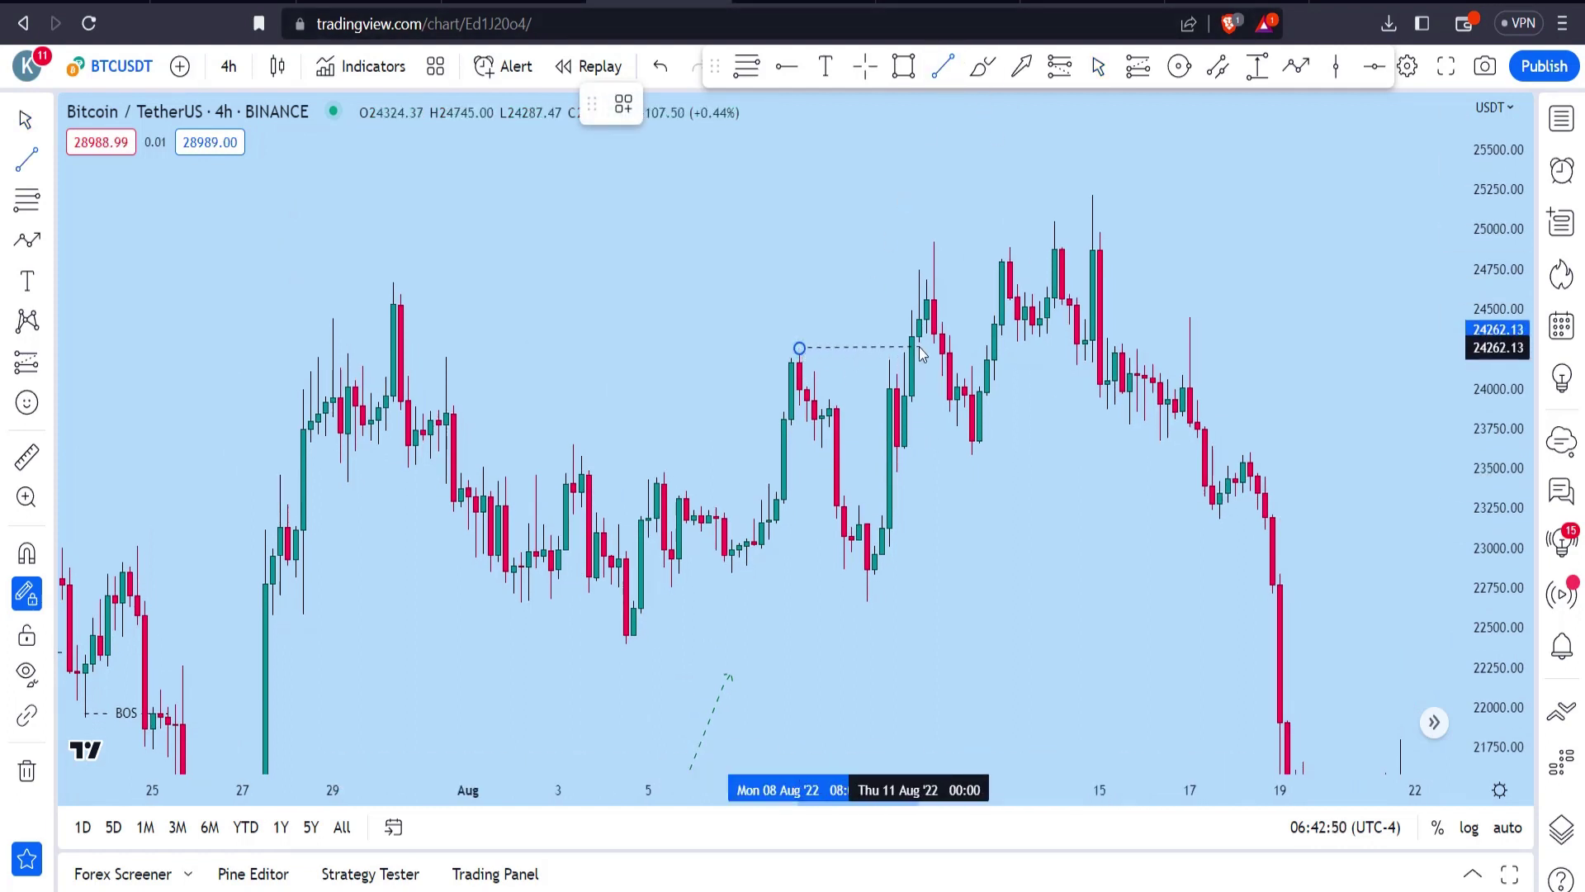
click(919, 347)
click(625, 105)
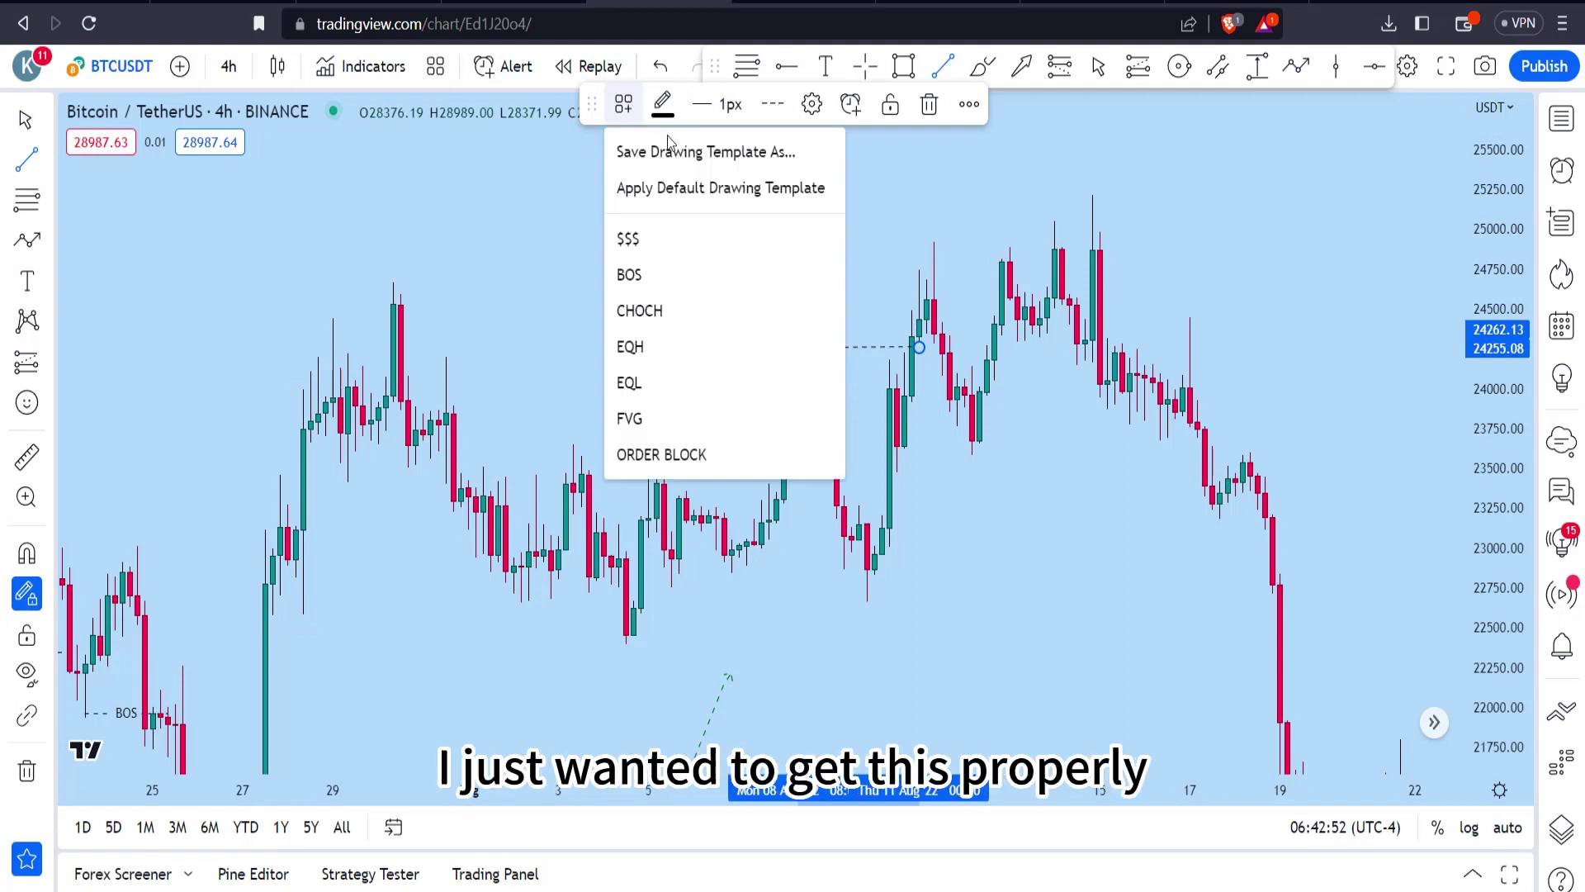
click(691, 274)
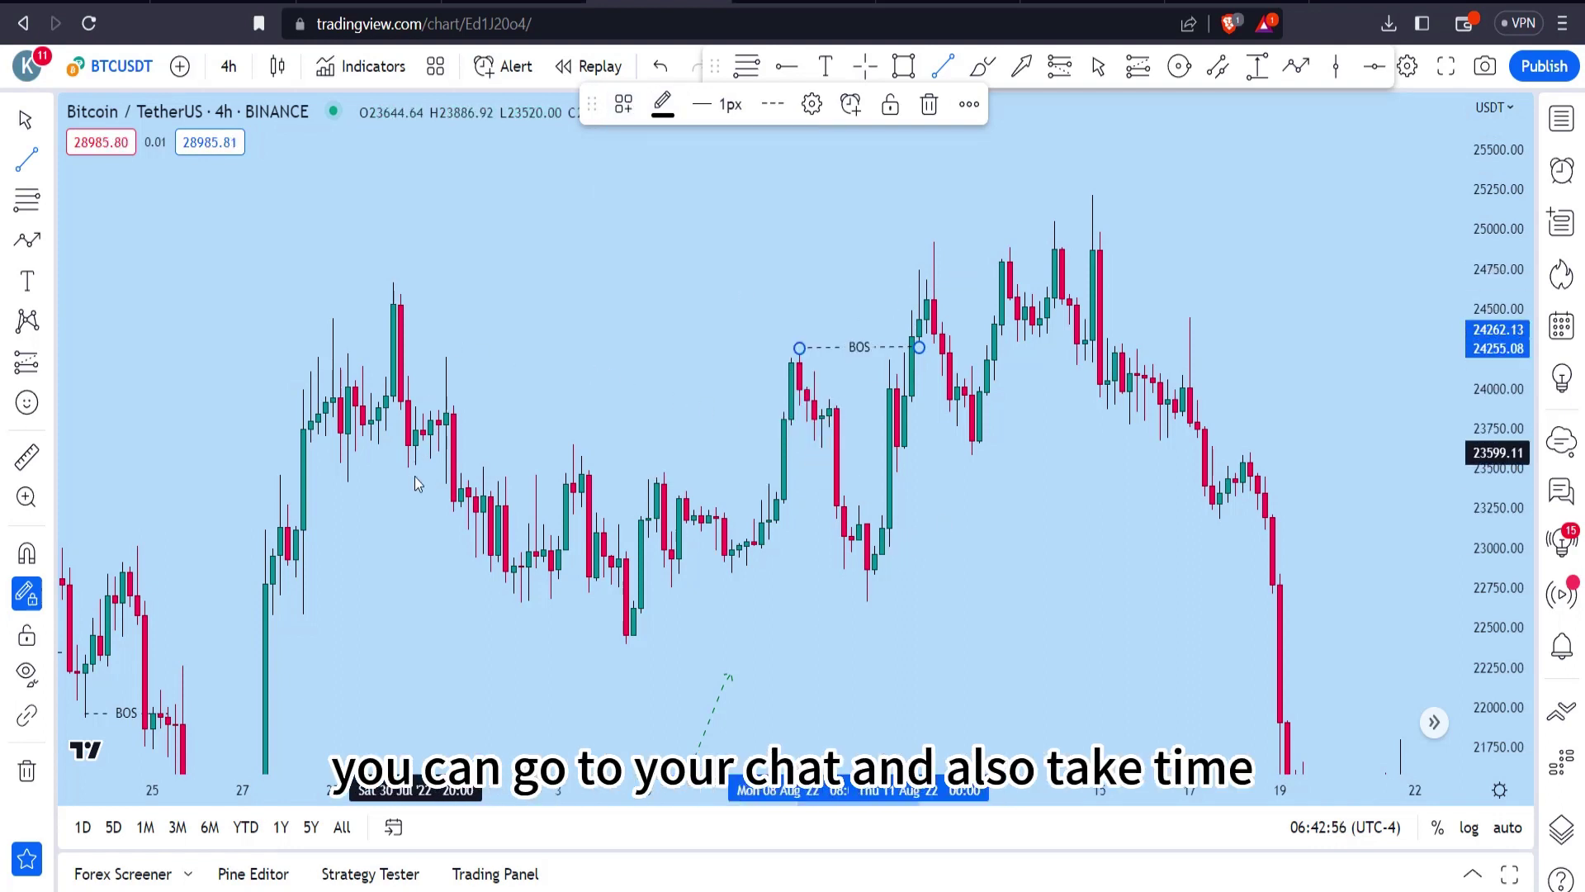
click(1098, 73)
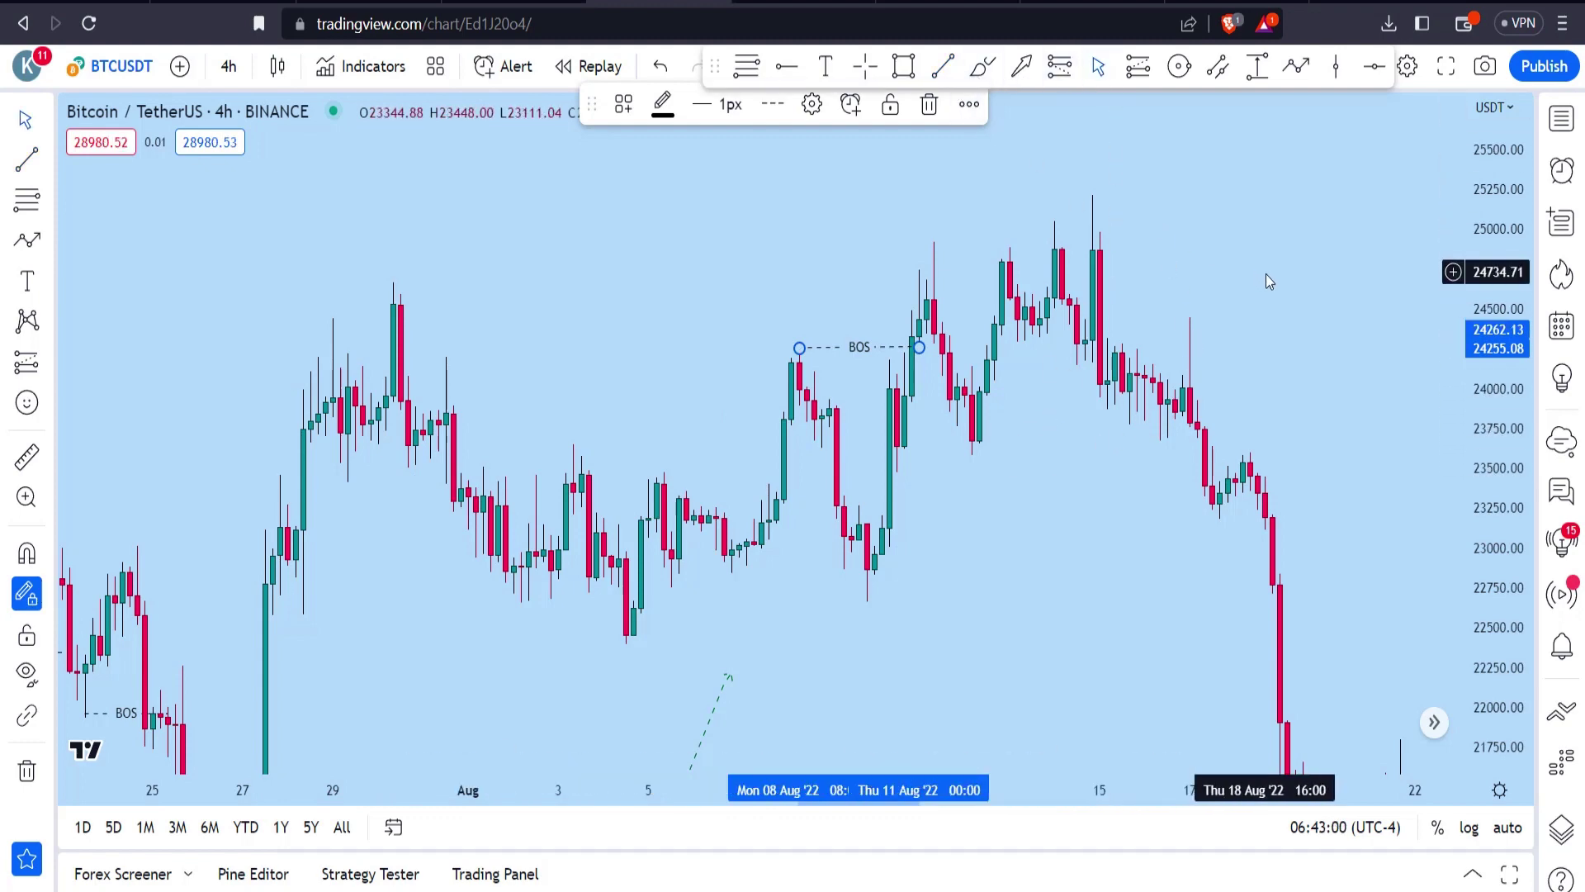
Step: Draw a horizontal trend line from the 23 October high at about 19,690 to the 25 October breaking candle and apply the BOS template
drag(1269, 281, 750, 262)
mouse_move(1030, 429)
mouse_down()
mouse_move(899, 237)
mouse_move(563, 384)
mouse_move(437, 384)
mouse_up()
drag(1354, 365, 367, 324)
drag(1042, 512, 494, 455)
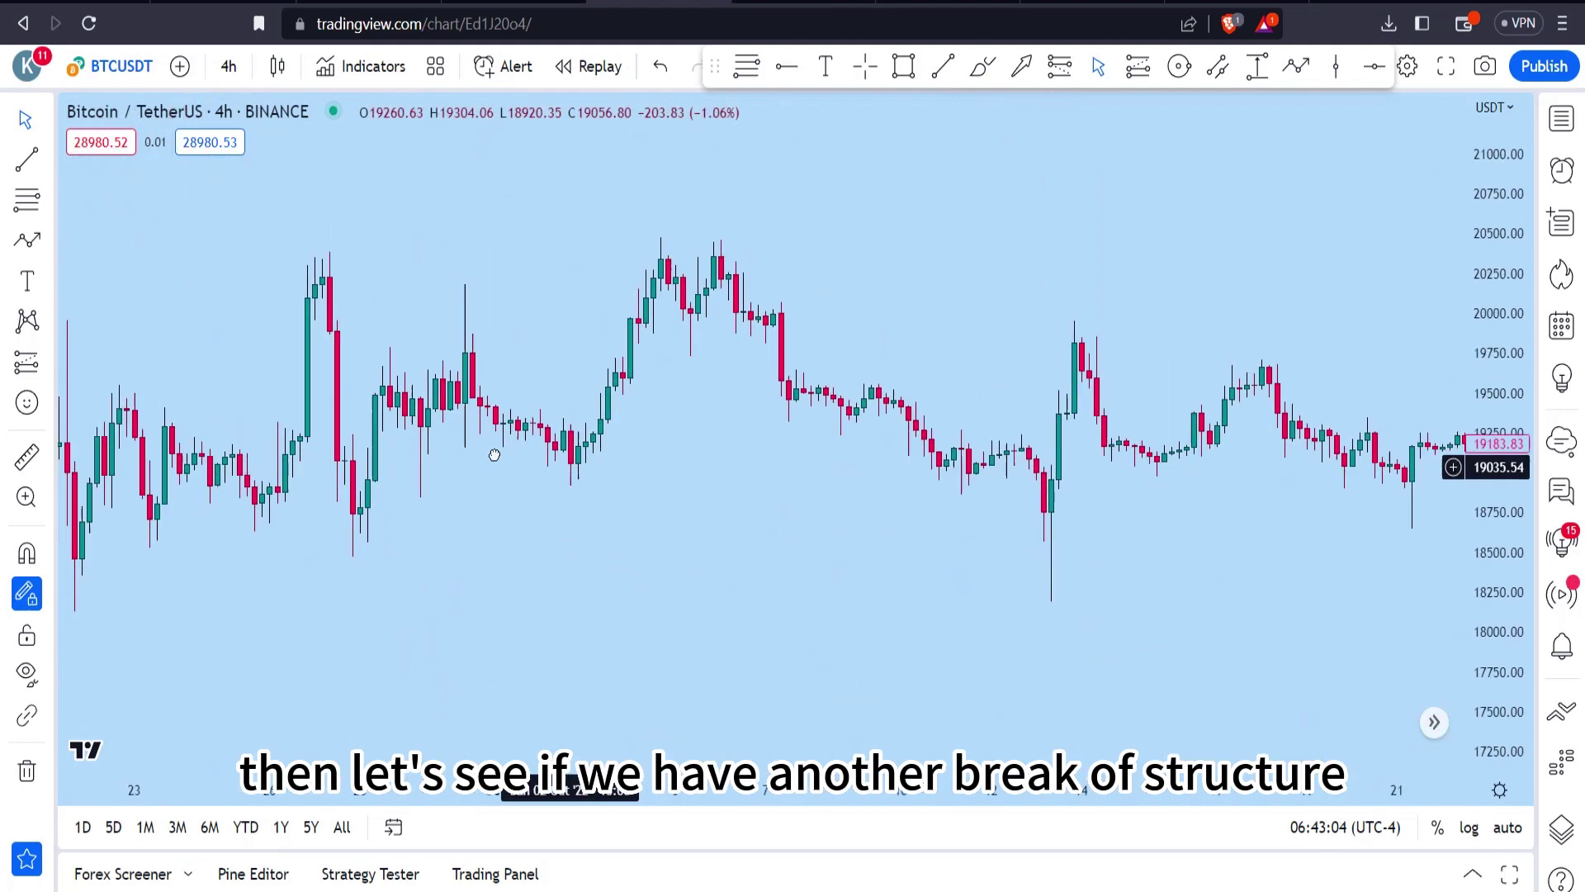
drag(1293, 475, 842, 484)
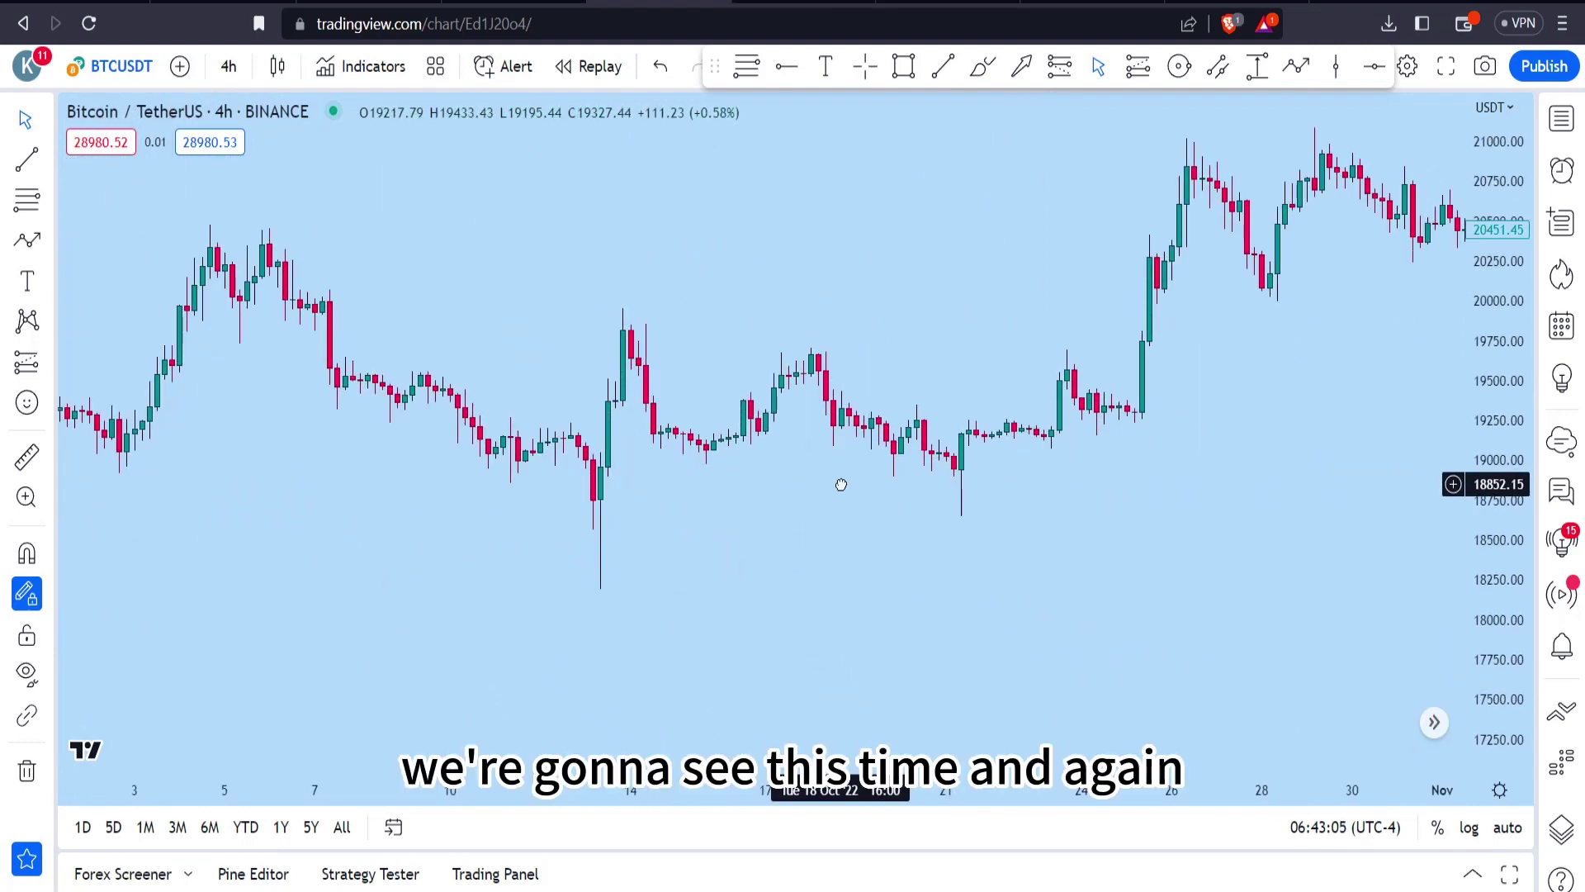
click(945, 67)
click(1066, 350)
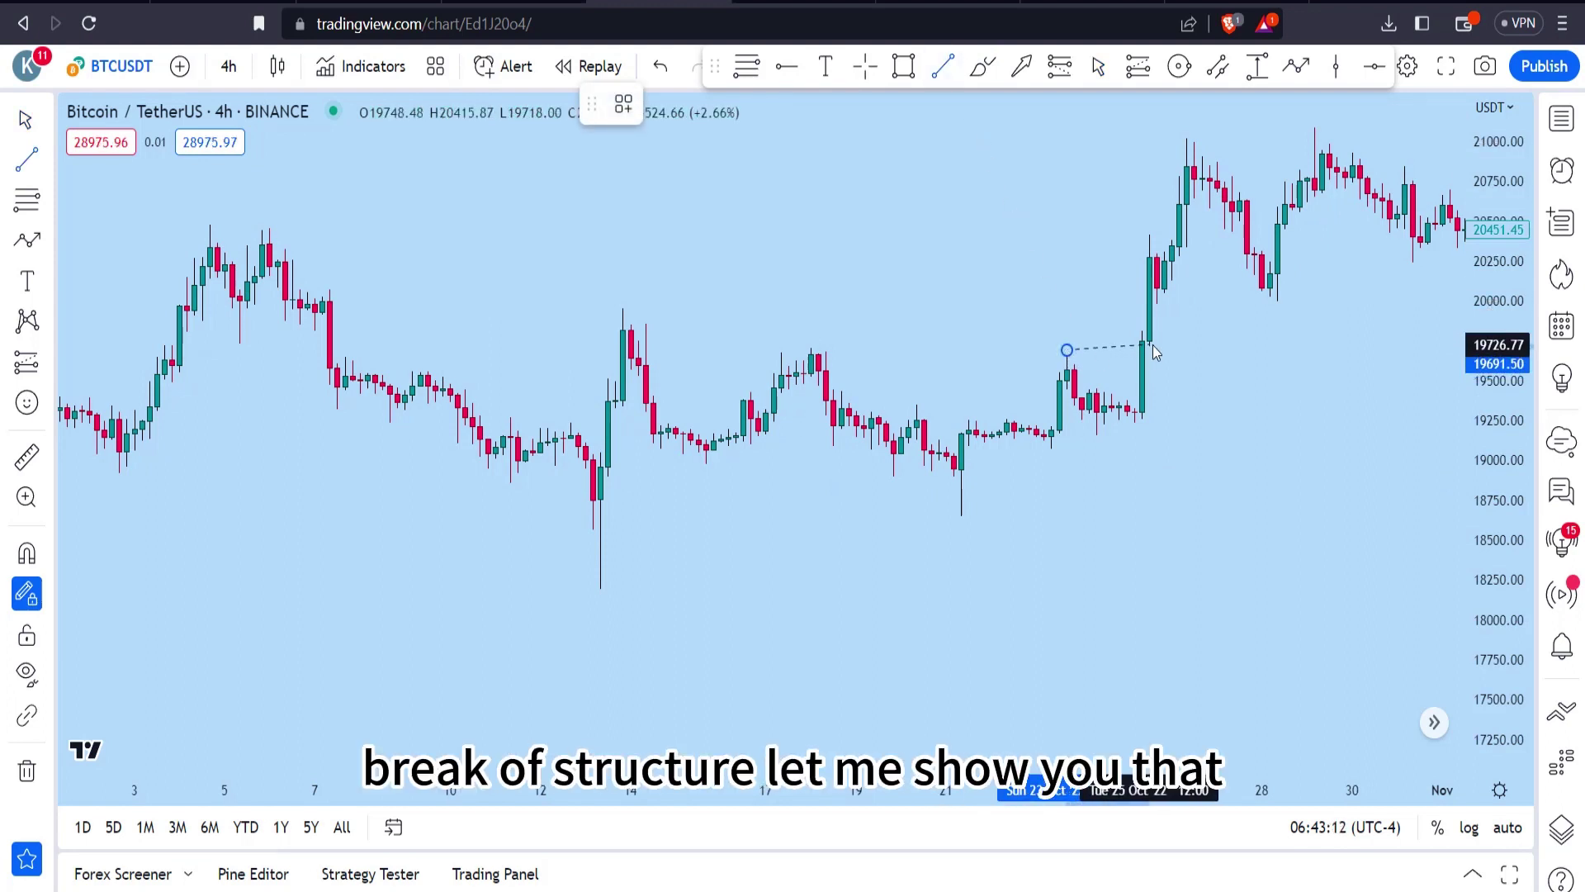
click(1155, 350)
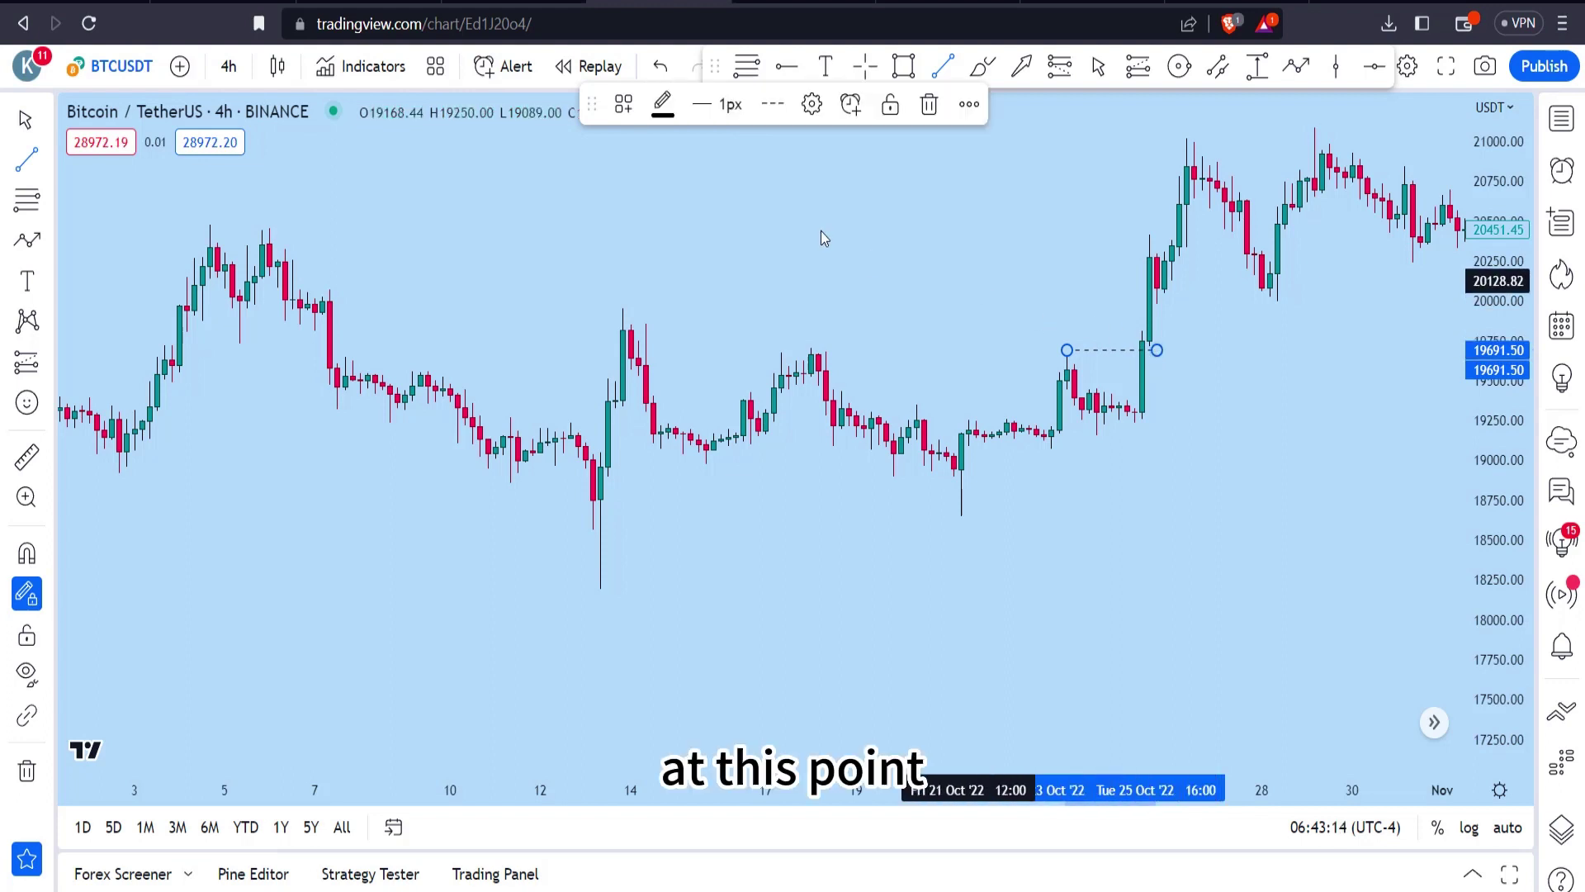
click(625, 104)
click(692, 275)
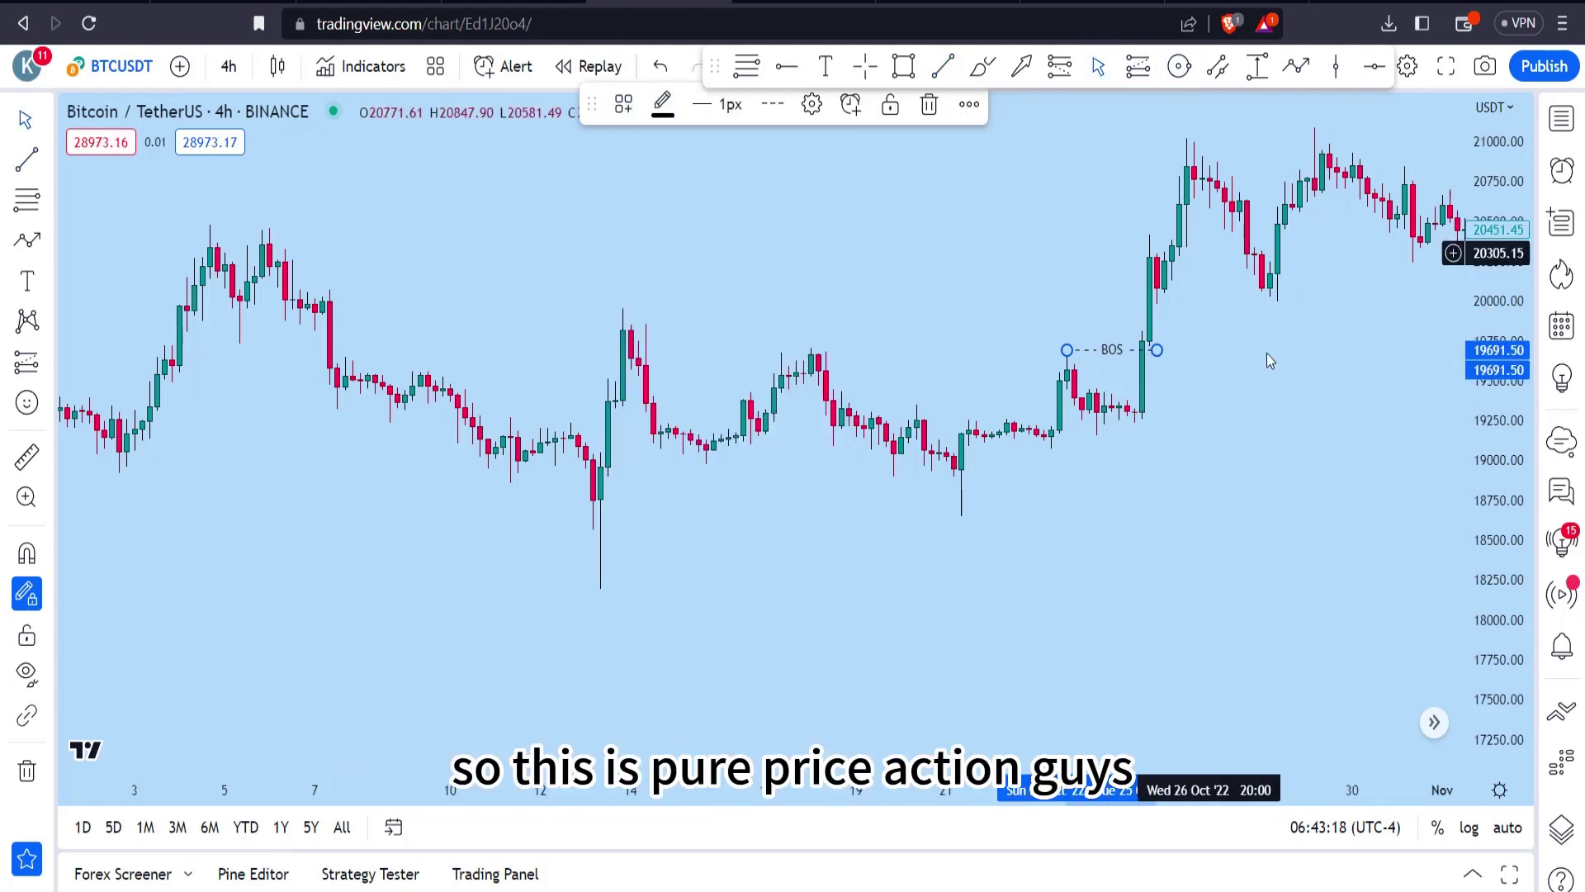
Step: Draw a trend line from the 29 October high at about 21,100 to the 4 November breaking candle and apply the BOS template
drag(1300, 420, 899, 534)
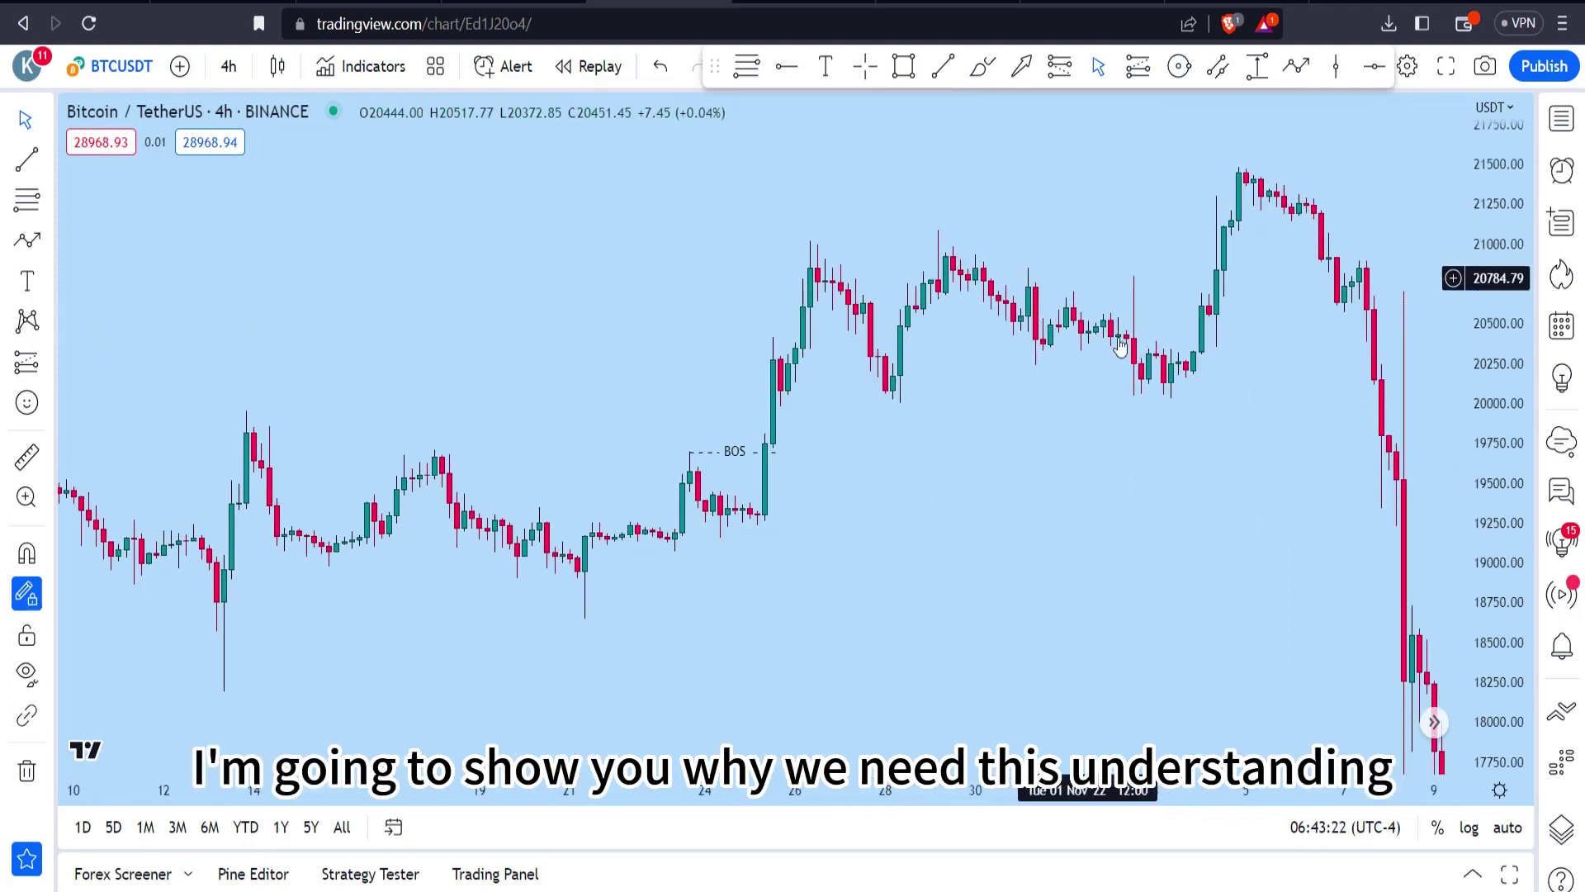
click(943, 66)
click(939, 228)
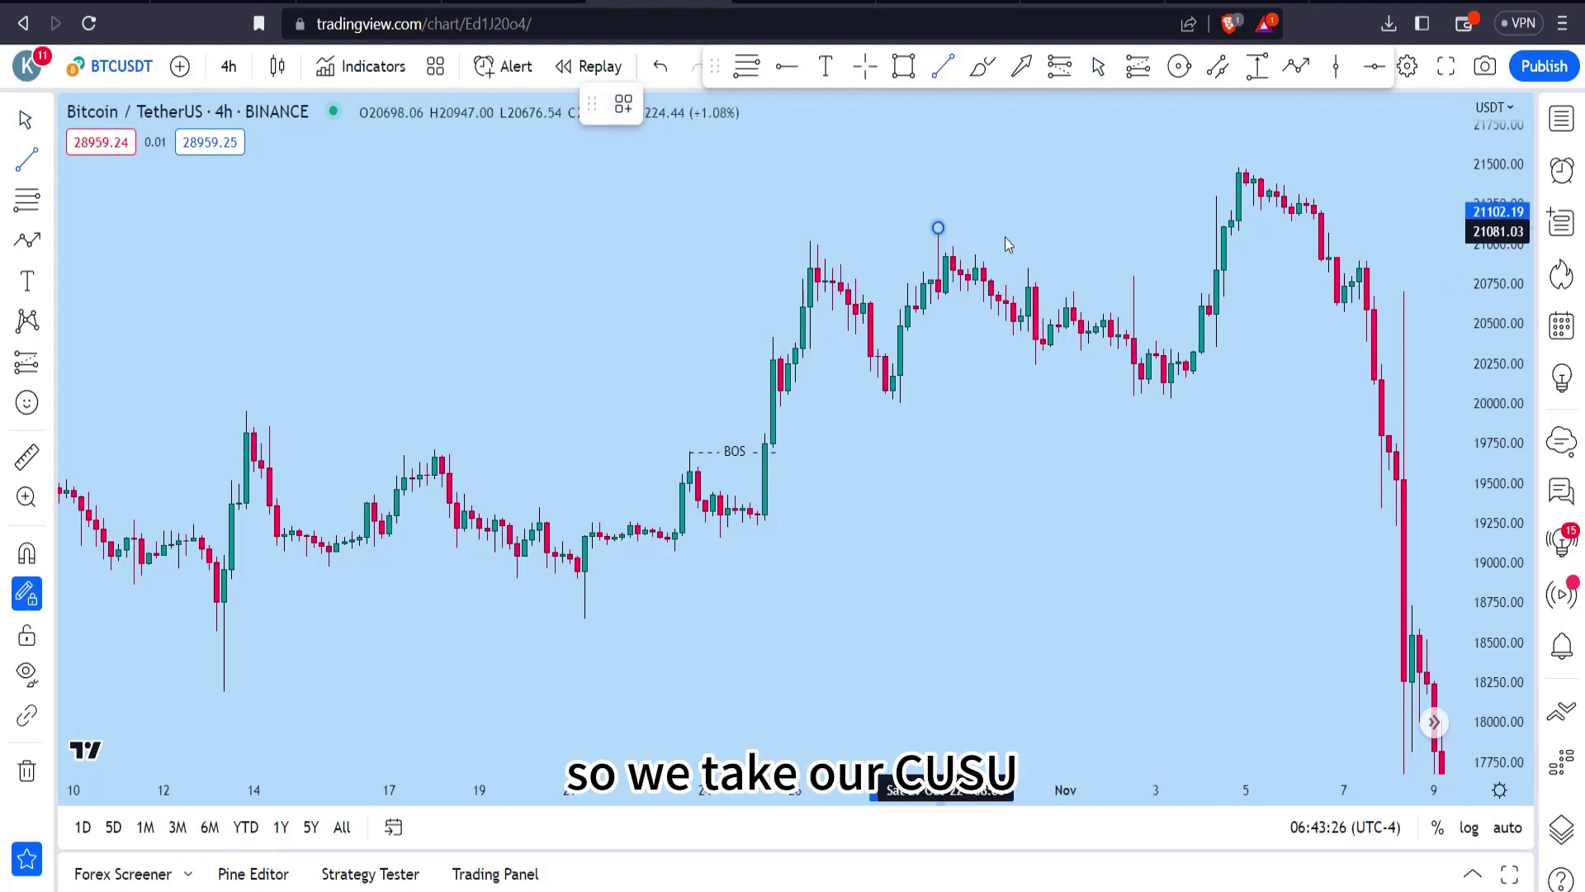
click(1239, 232)
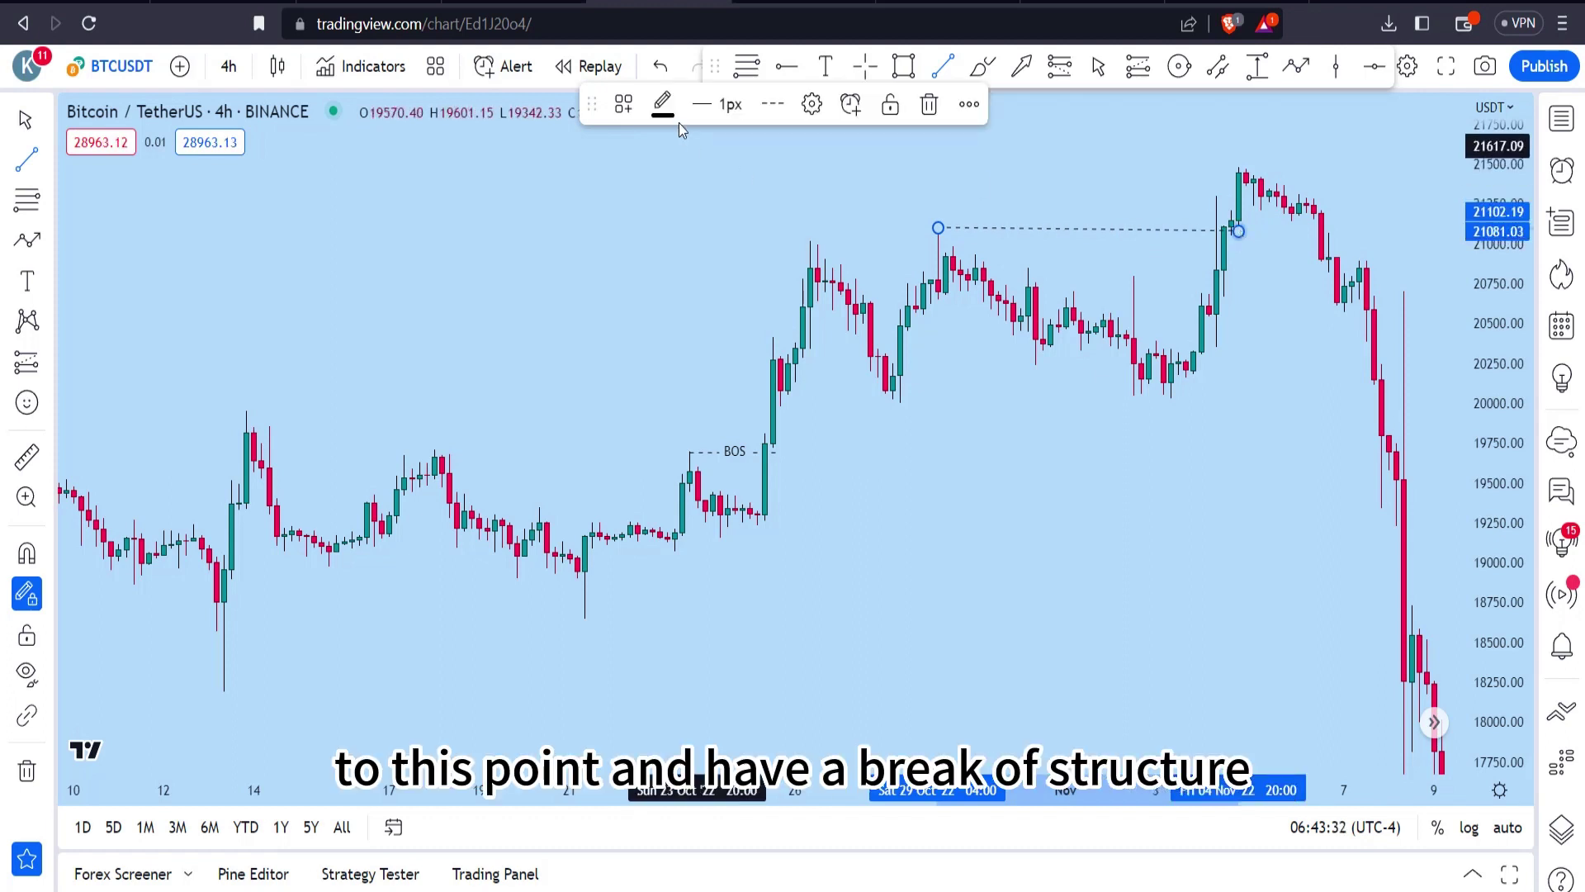
click(623, 103)
click(679, 285)
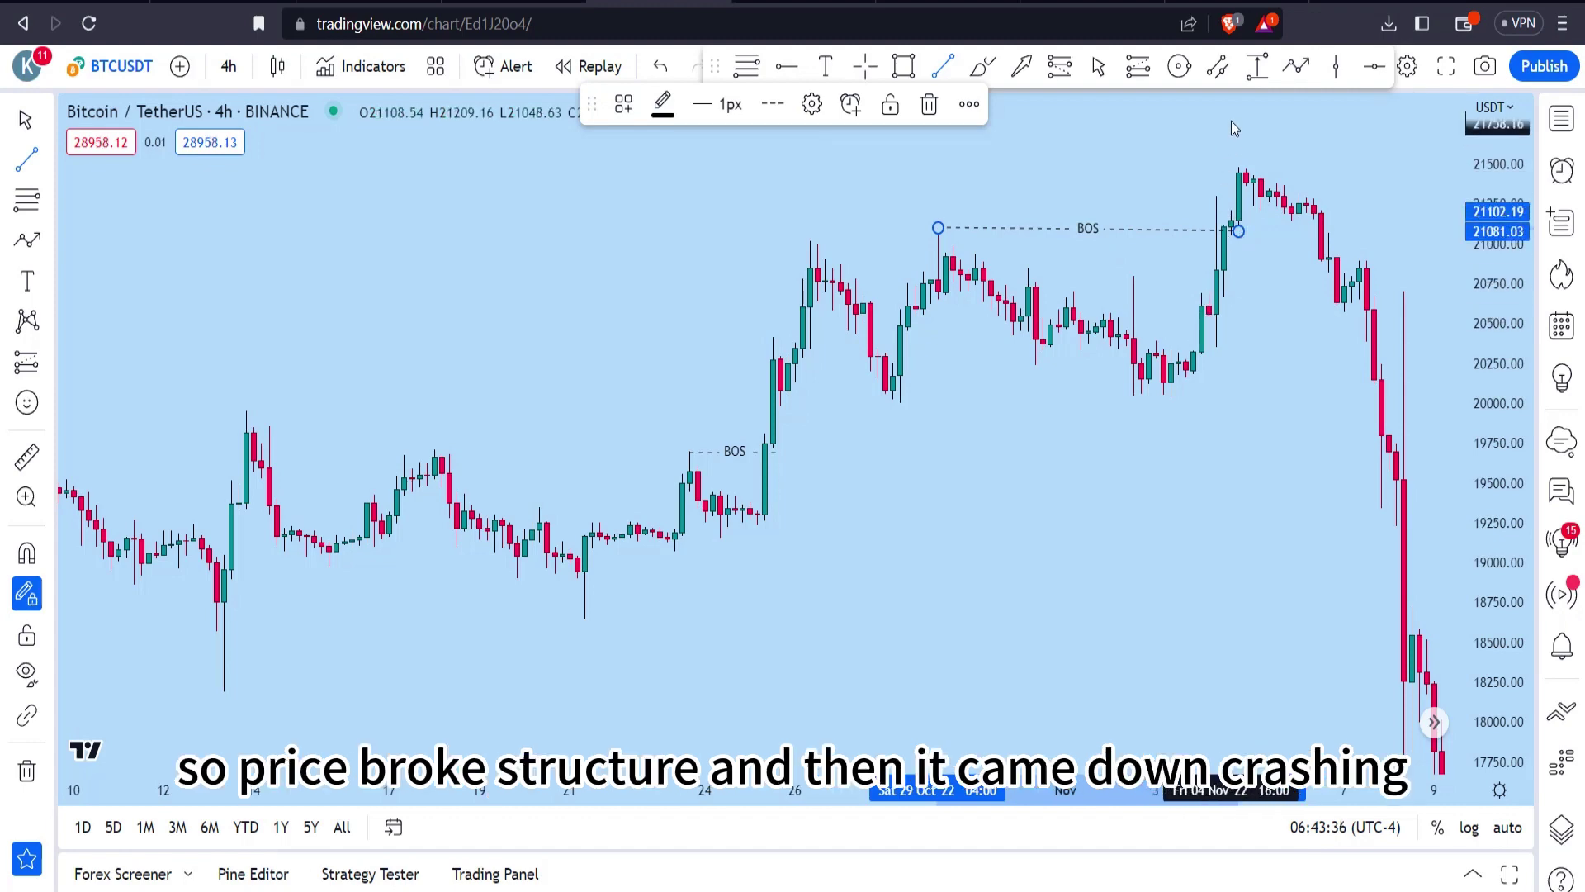
Step: Look through the lessons on pages 2 and 3 of the course outline PDF, and return to the TradingView chart to review the October–November breaks
scroll(1265, 471, down, 4)
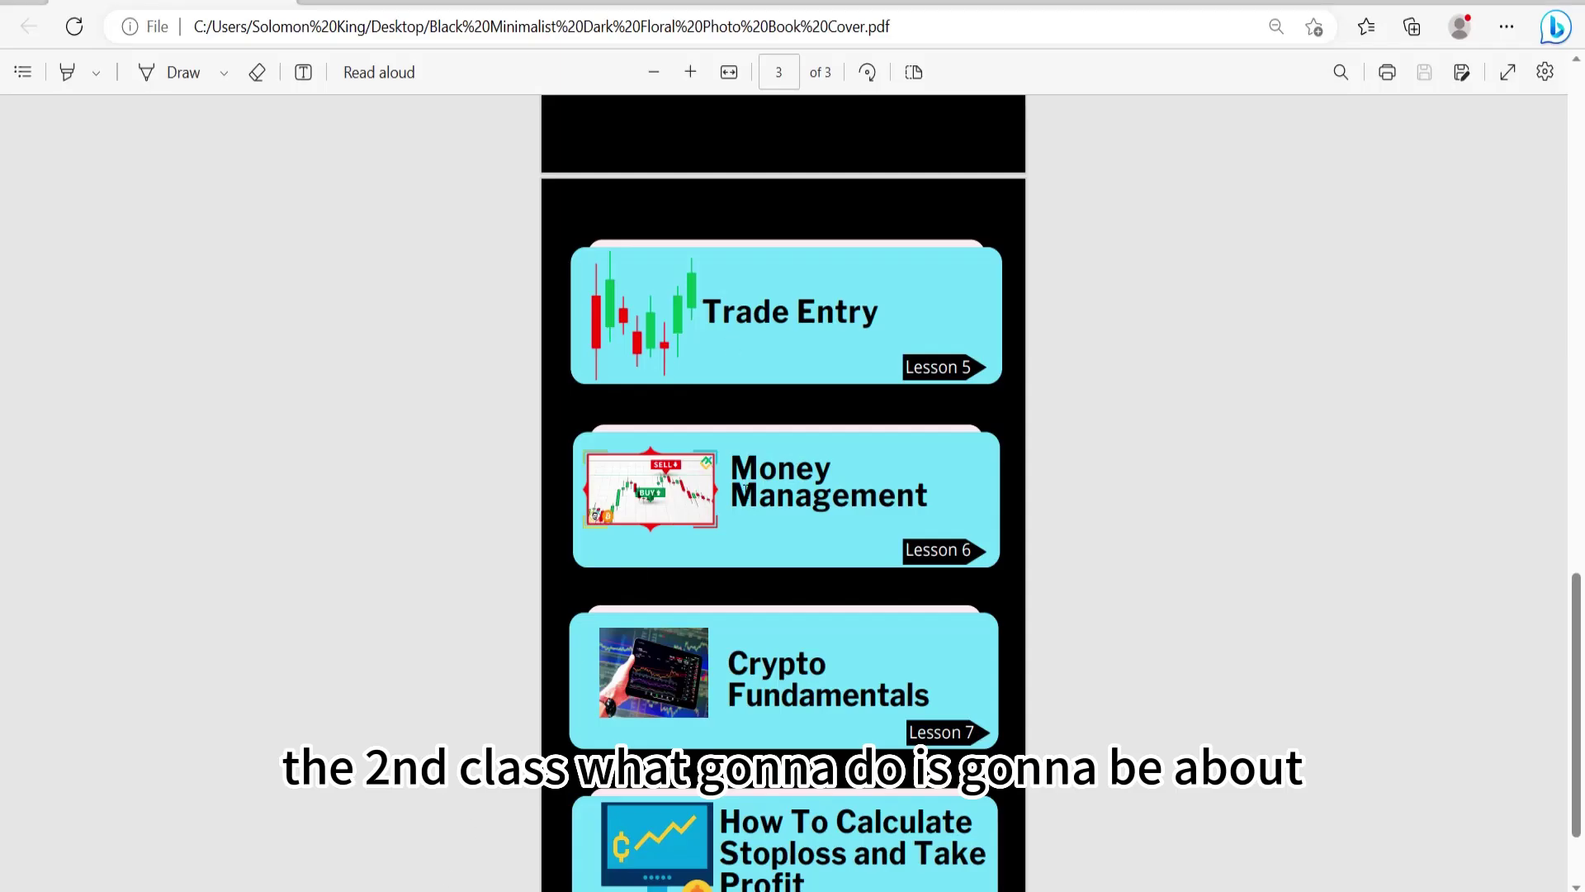
scroll(745, 487, up, 10)
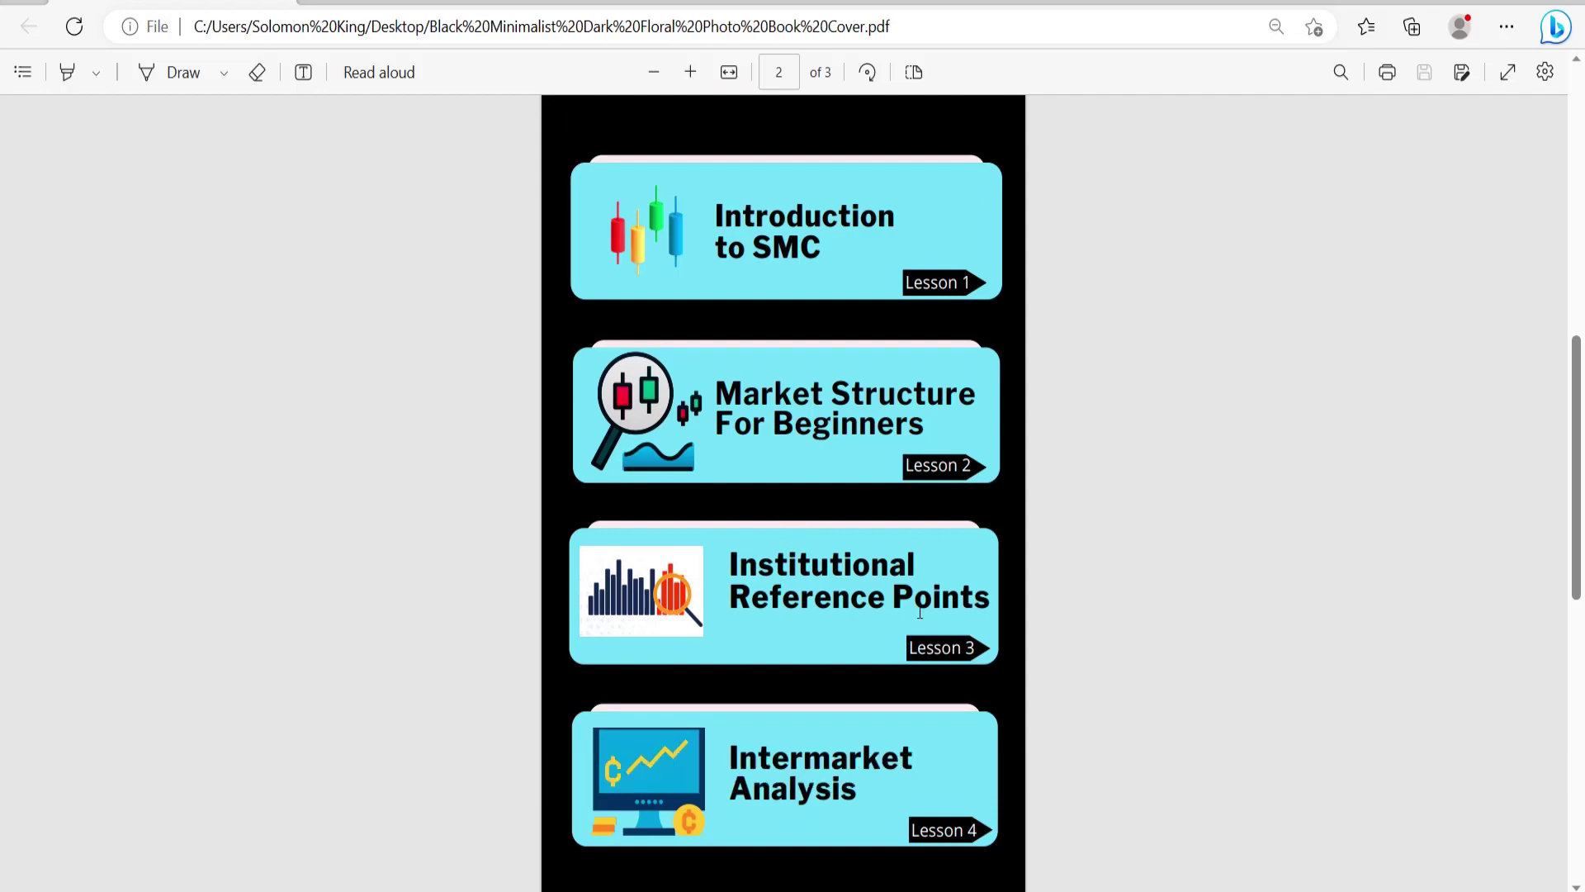
scroll(818, 495, down, 2)
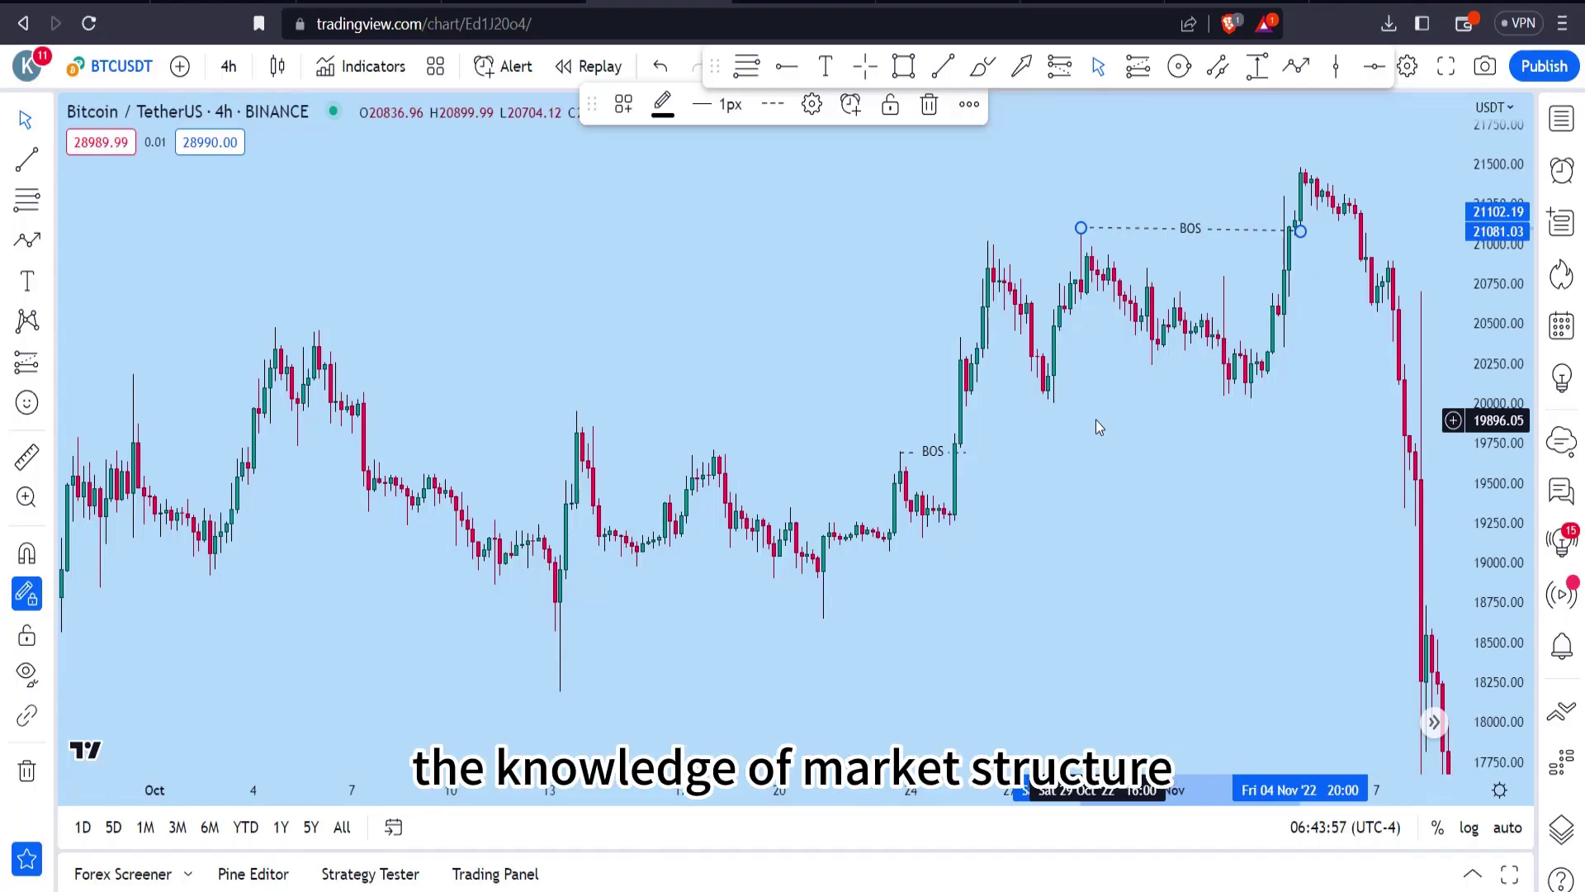
scroll(627, 442, down, 3)
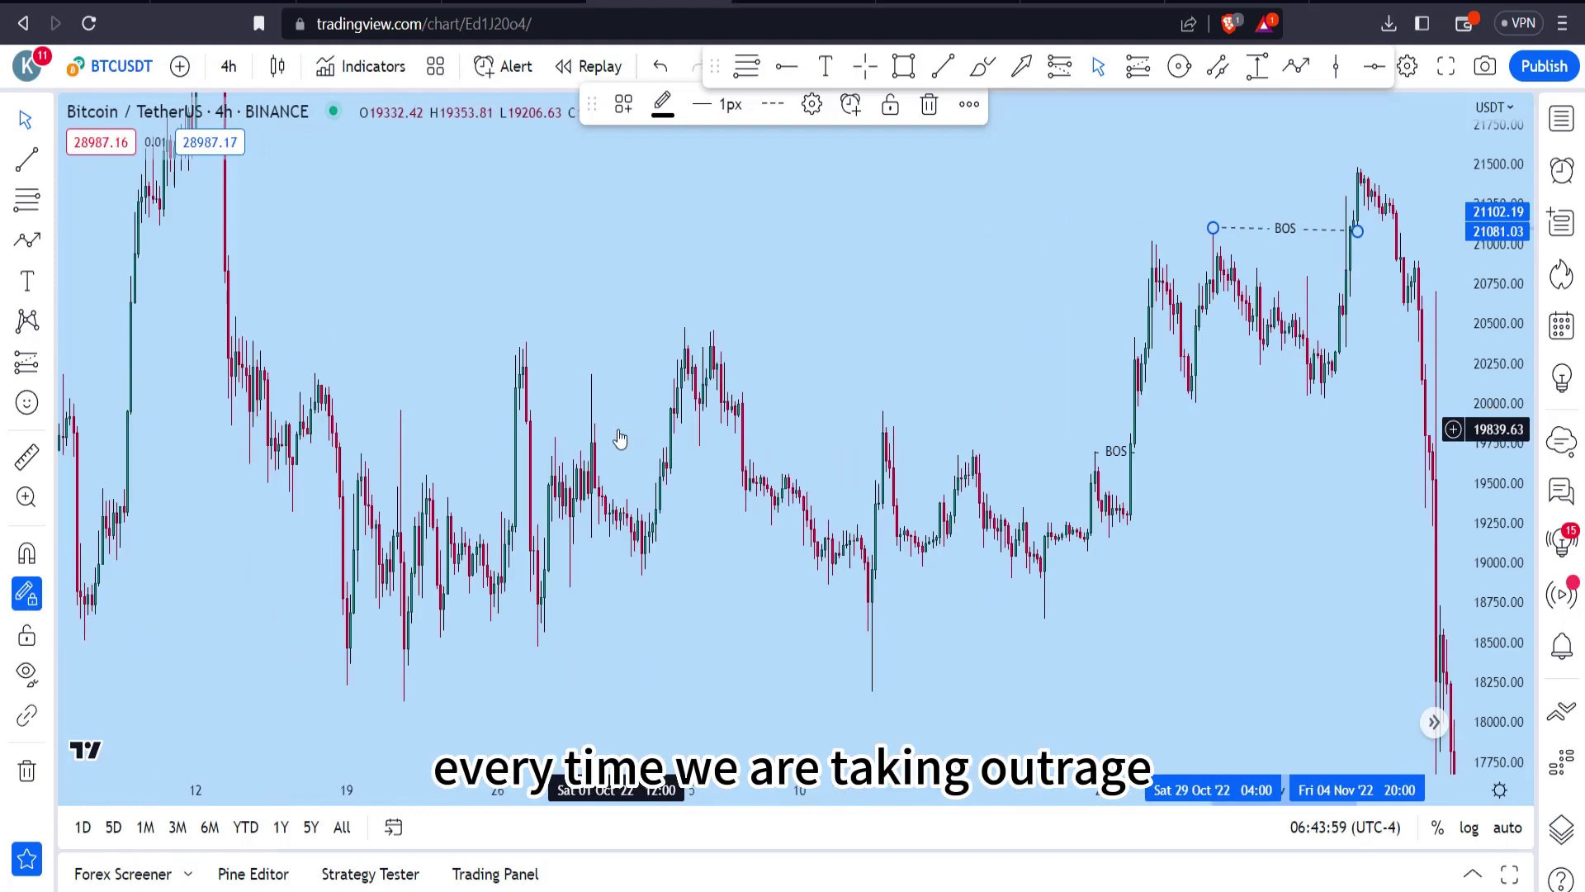
scroll(634, 449, up, 2)
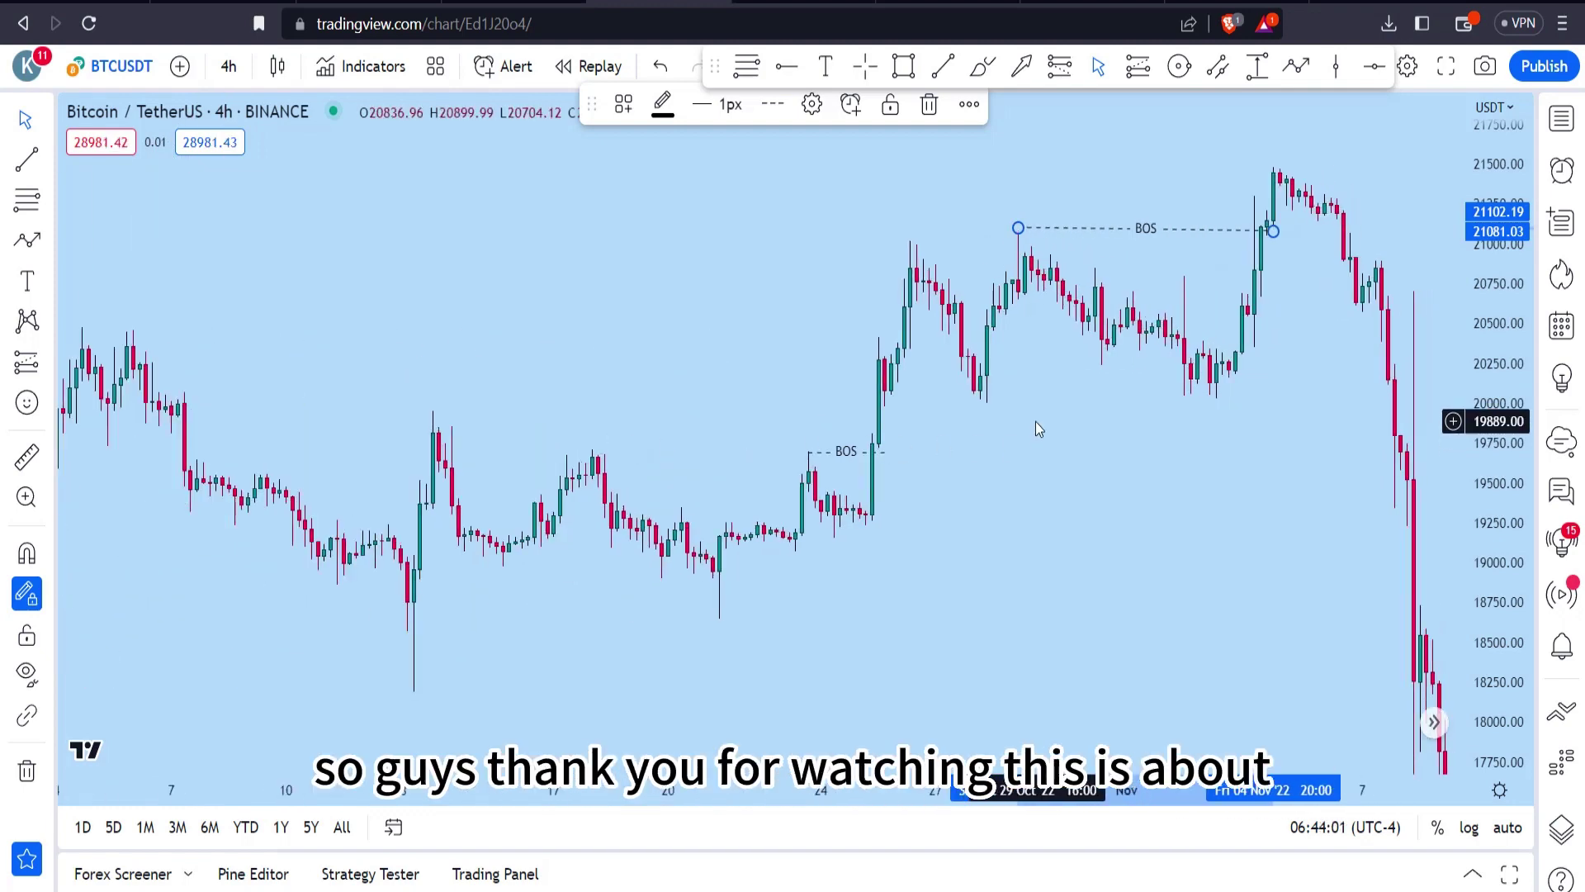